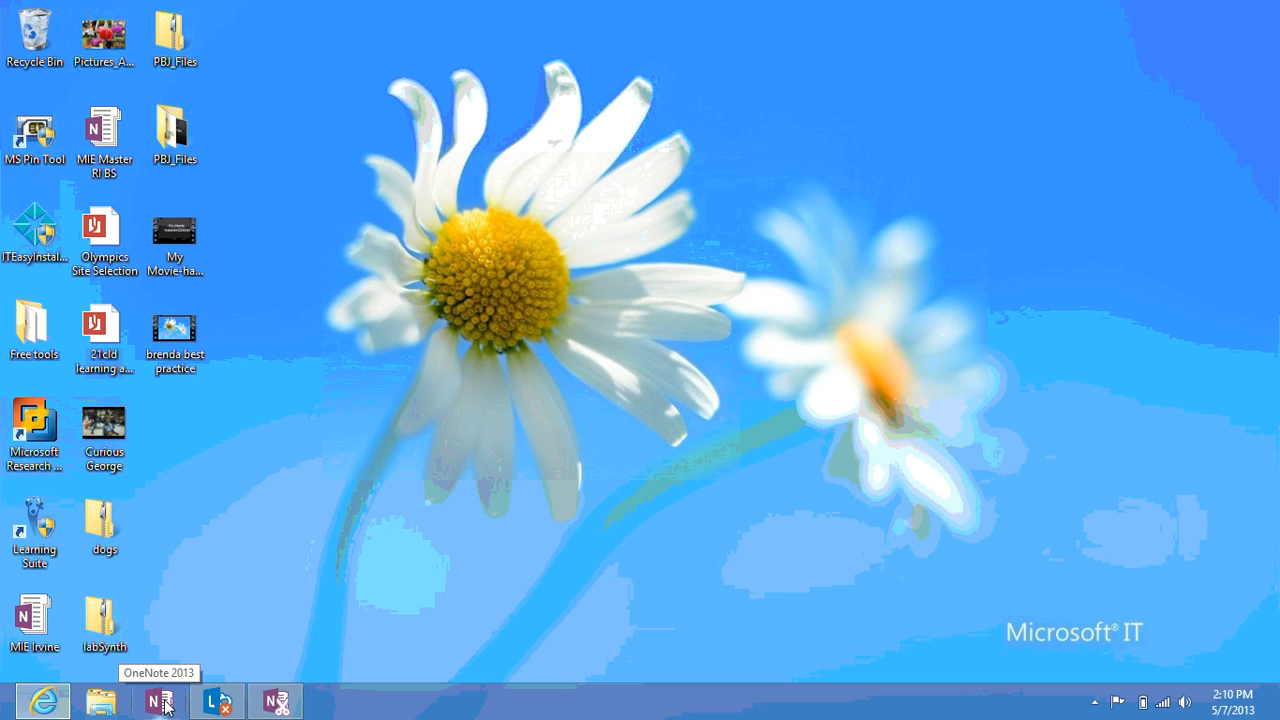
Restore the OneNote 2013 window from the taskbar to full screen
left_click(163, 703)
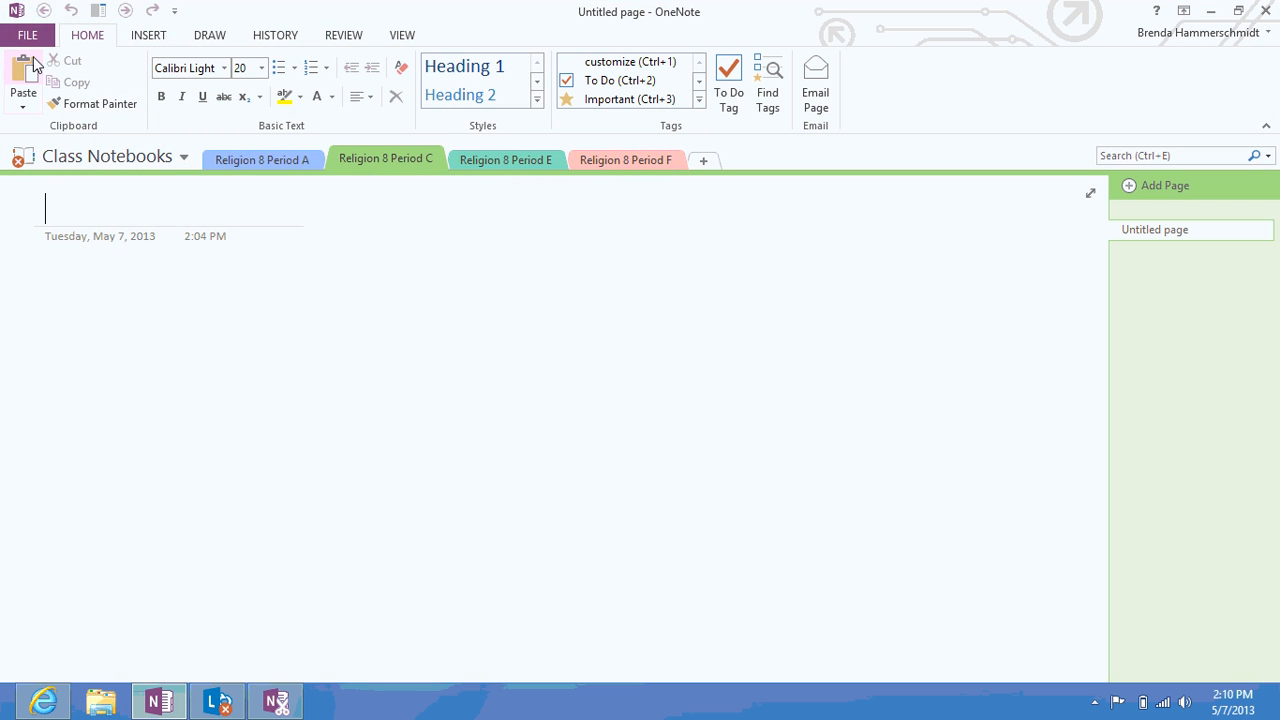
Create a SkyDrive notebook named 'Class Notebooks' and decline sharing it for now
left_click(33, 38)
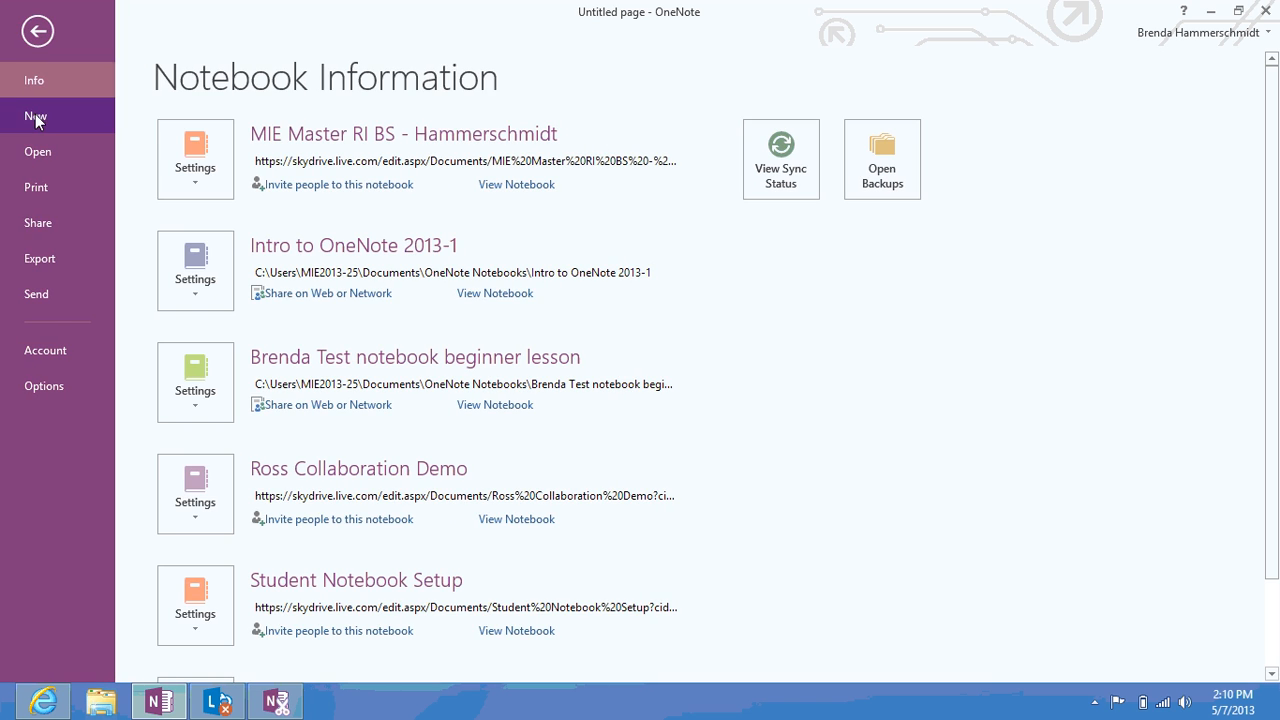
left_click(36, 119)
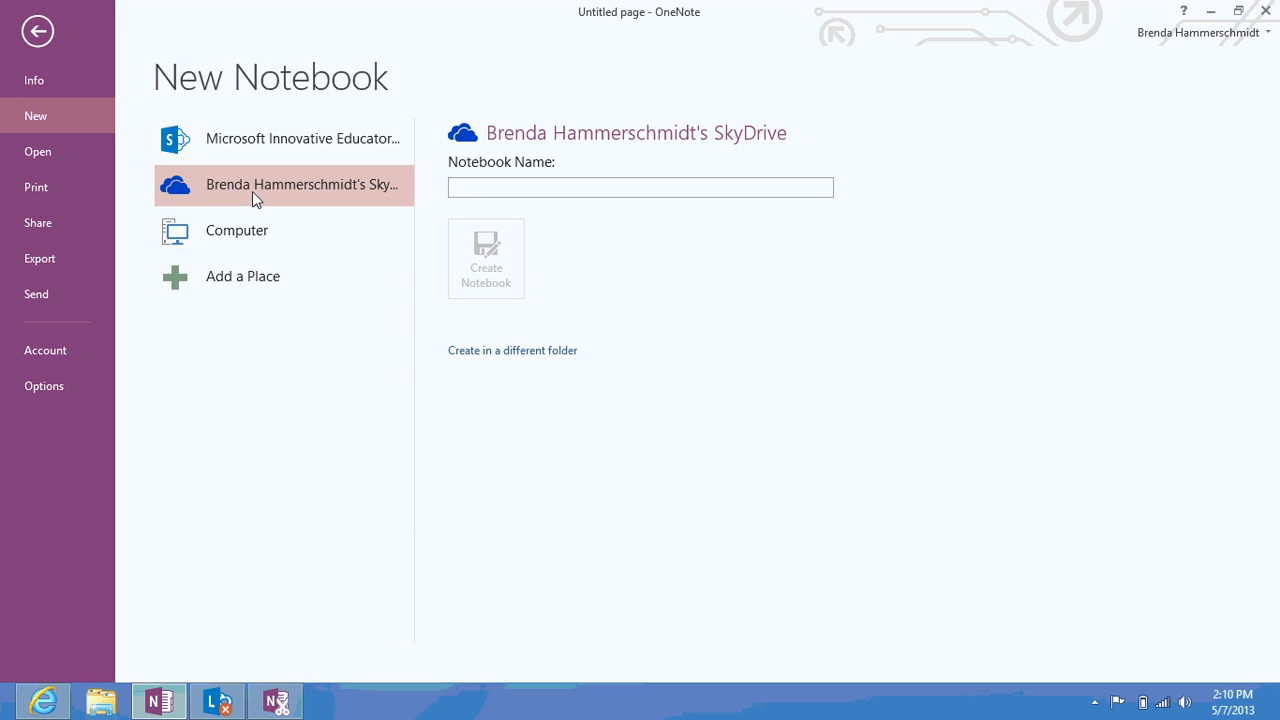
left_click(500, 188)
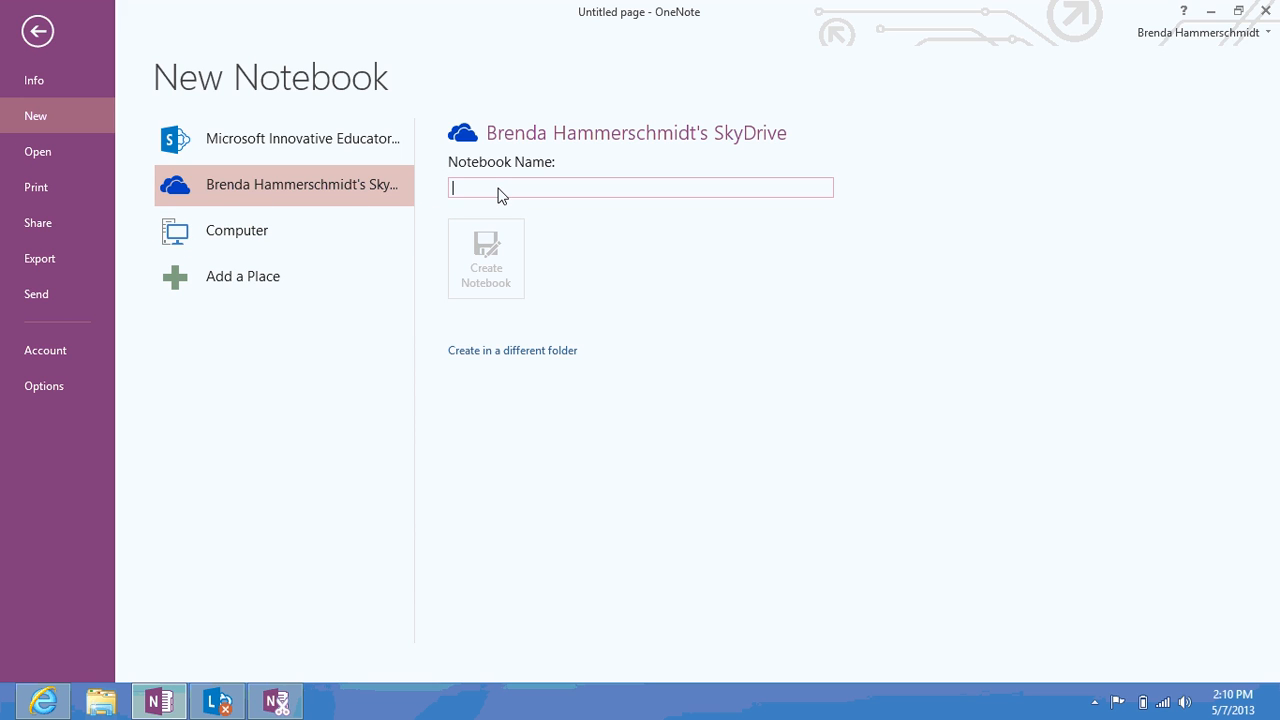
type("Class Not")
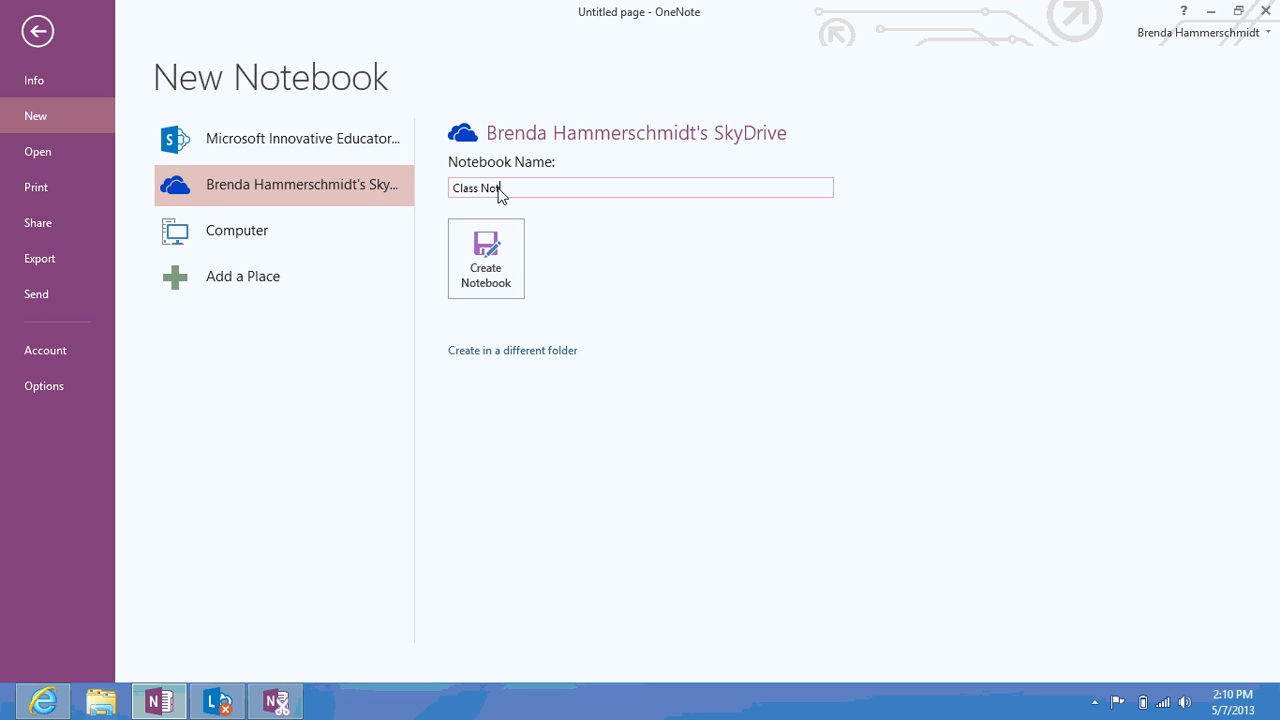
type("ebooks")
left_click(503, 272)
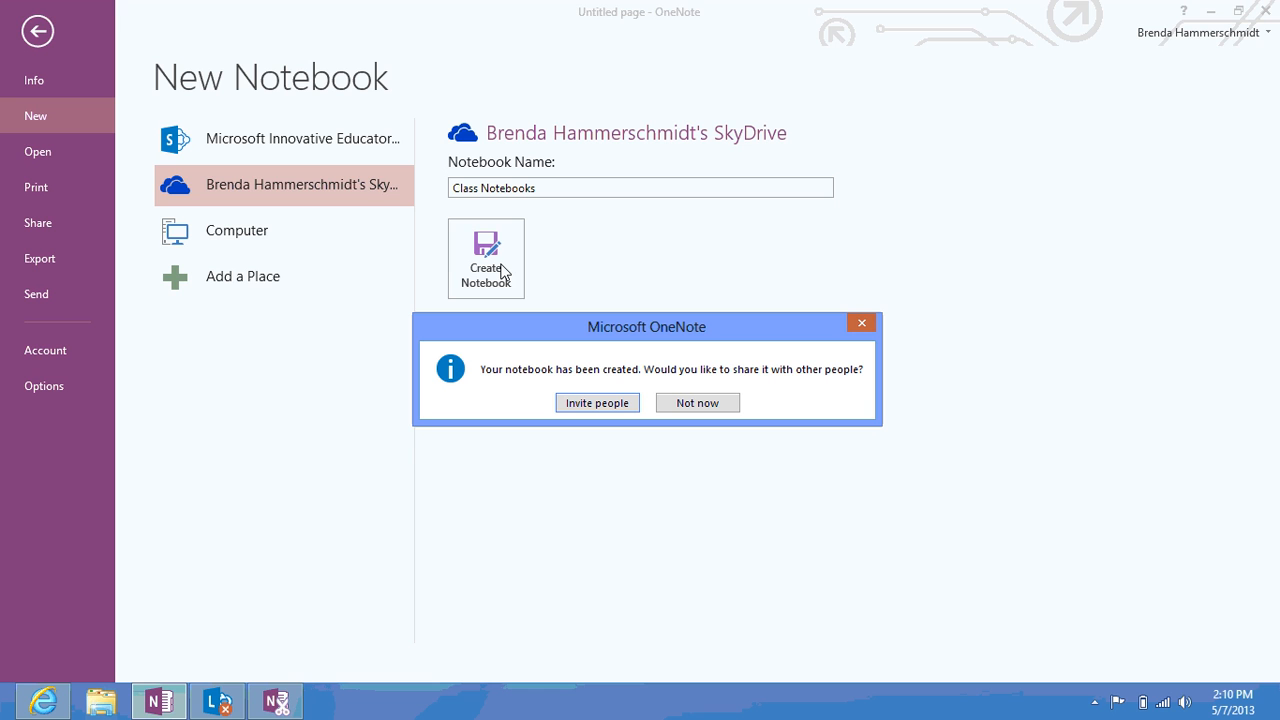
left_click(697, 404)
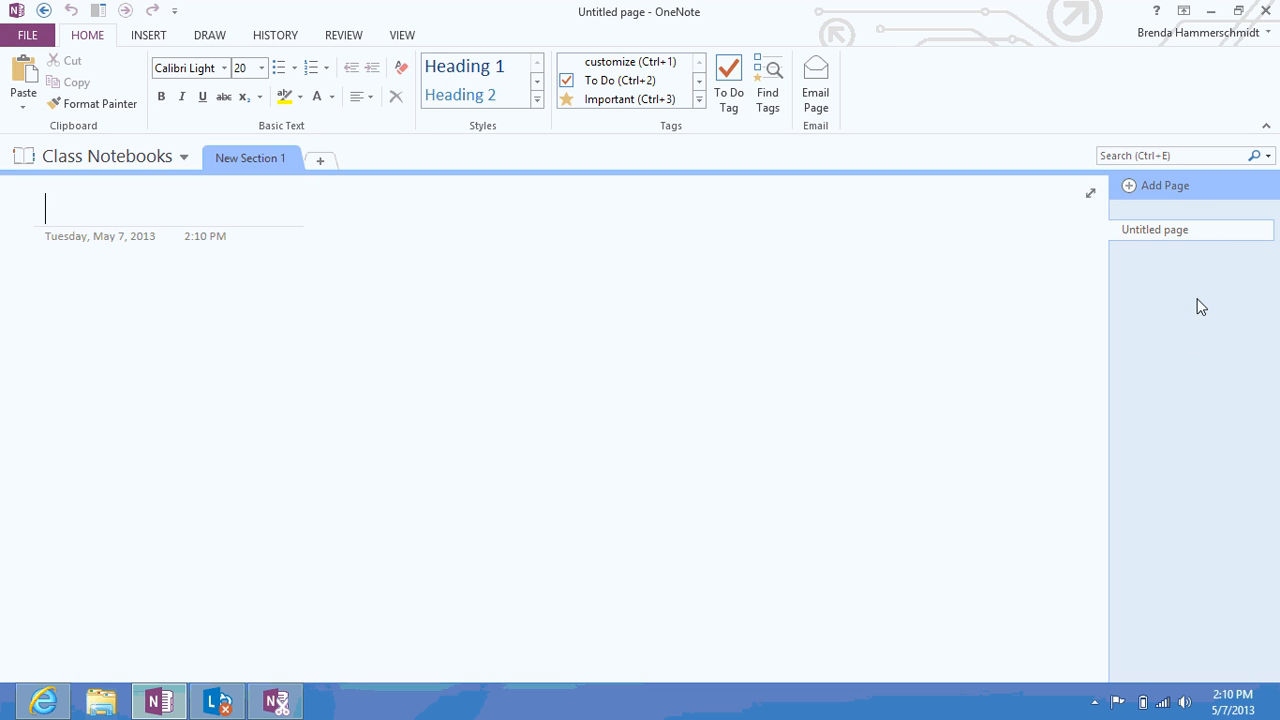
Rename the first section to English 8 Period A and add a section English 8 Period B
right_click(279, 160)
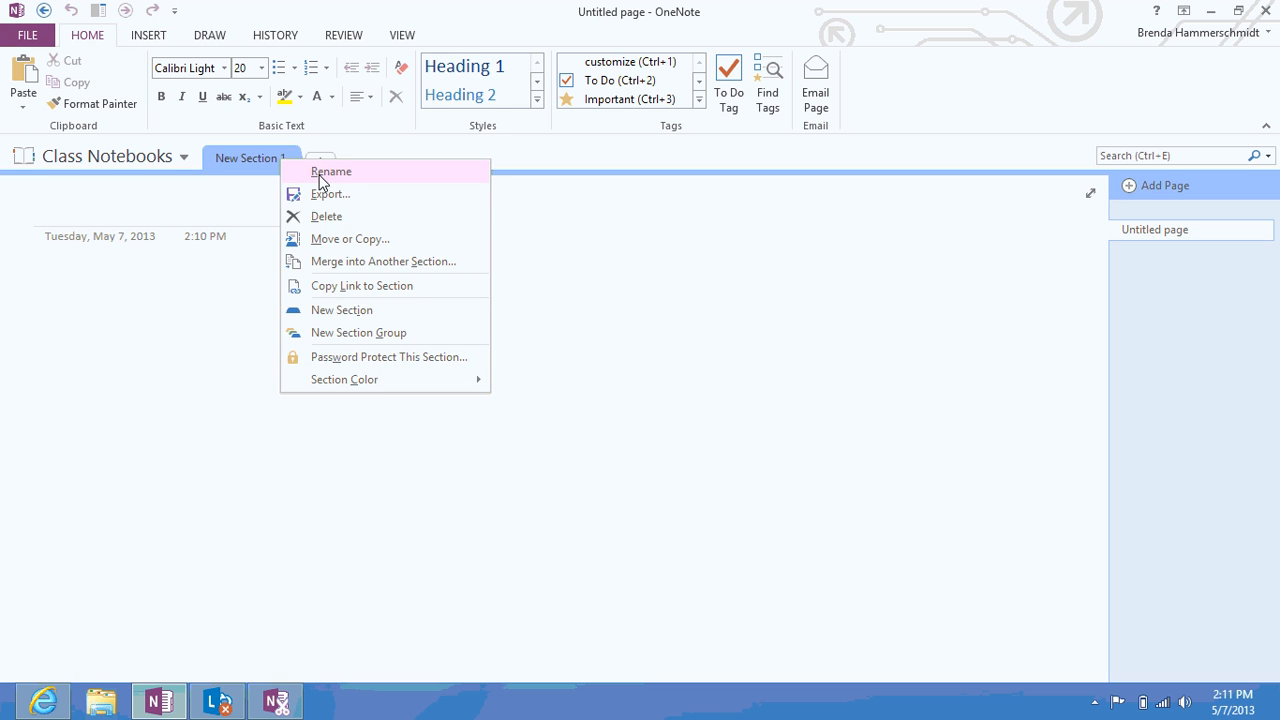
left_click(318, 176)
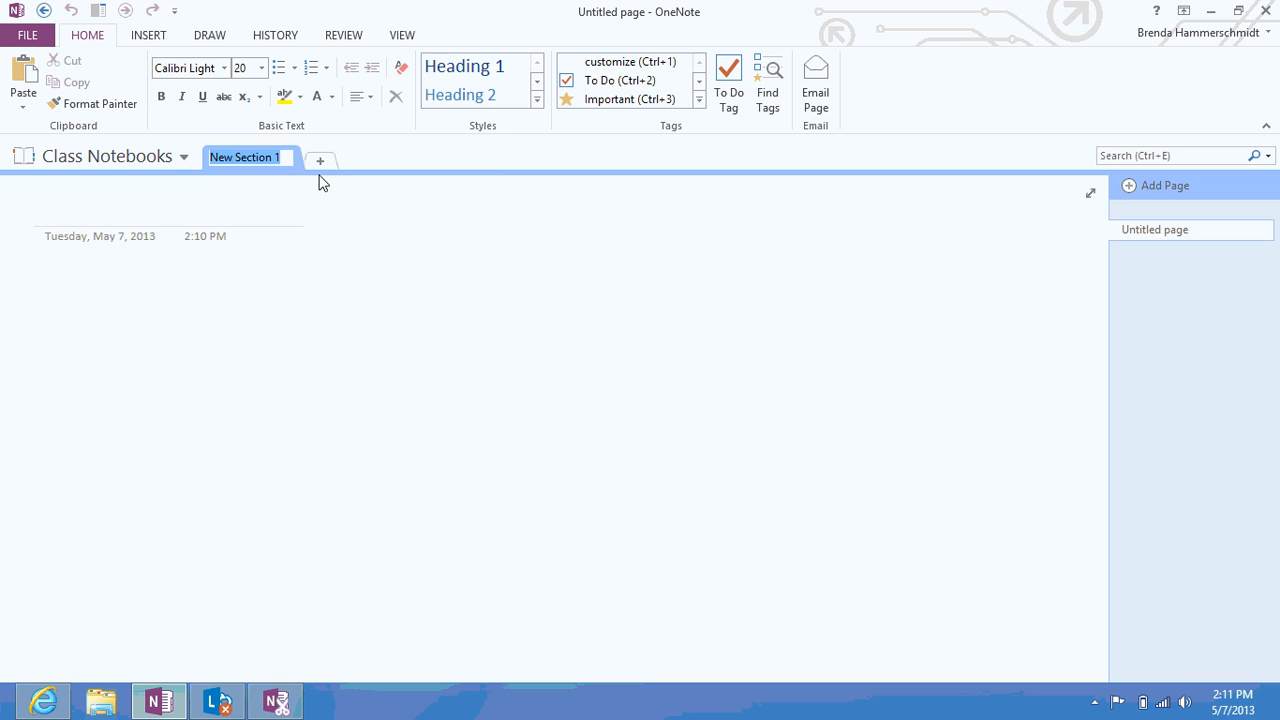
type("English")
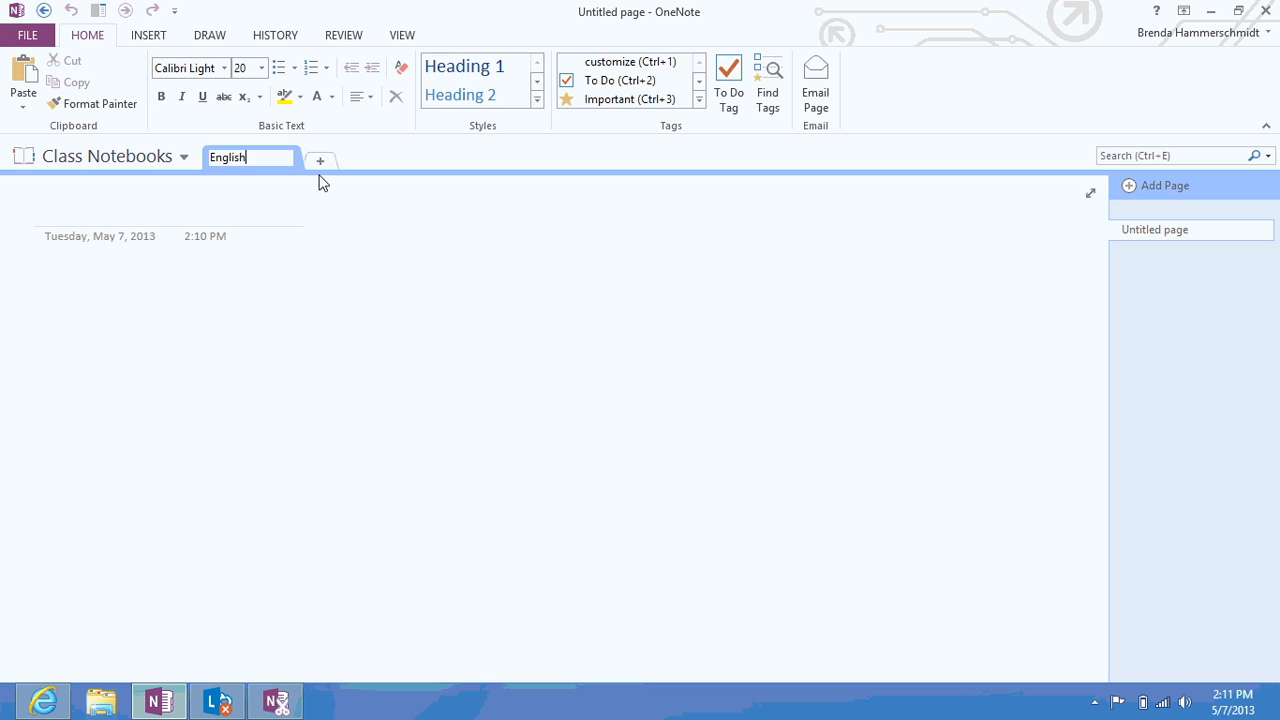
type(" 8 Period A")
left_click(320, 161)
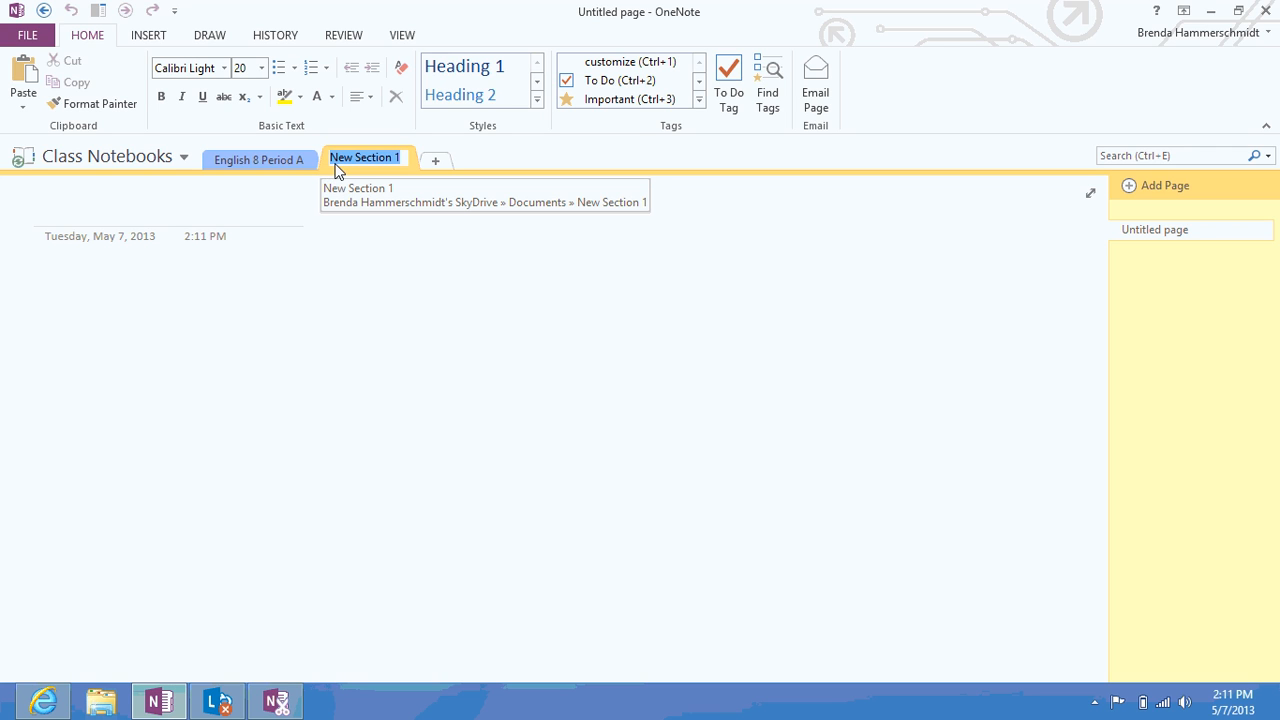
type("Pirio")
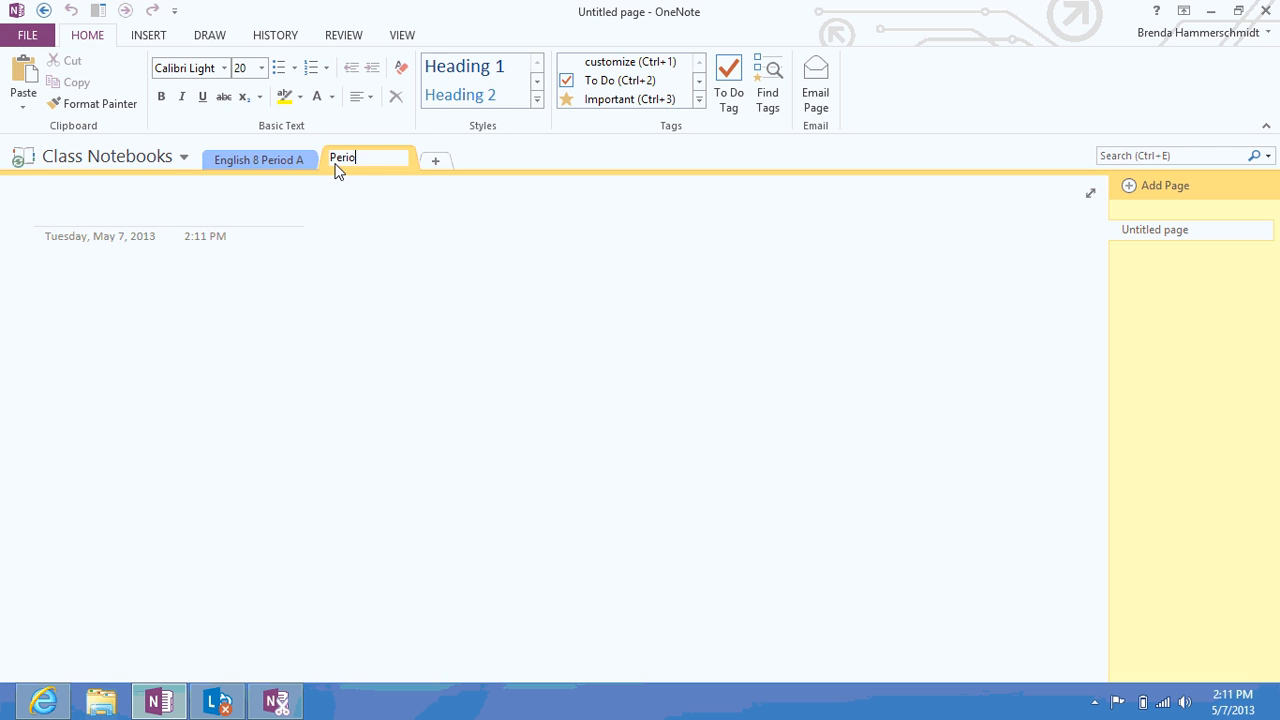
type("d 8 P")
key("BackSpace")
key("BackSpace")
key("BackSpace")
key("BackSpace")
key("BackSpace")
key("BackSpace")
key("BackSpace")
key("BackSpace")
key("BackSpace")
key("BackSpace")
type("English 8 Period b")
Add two more sections named English 8 Period E and English 8 Period F
left_click(433, 166)
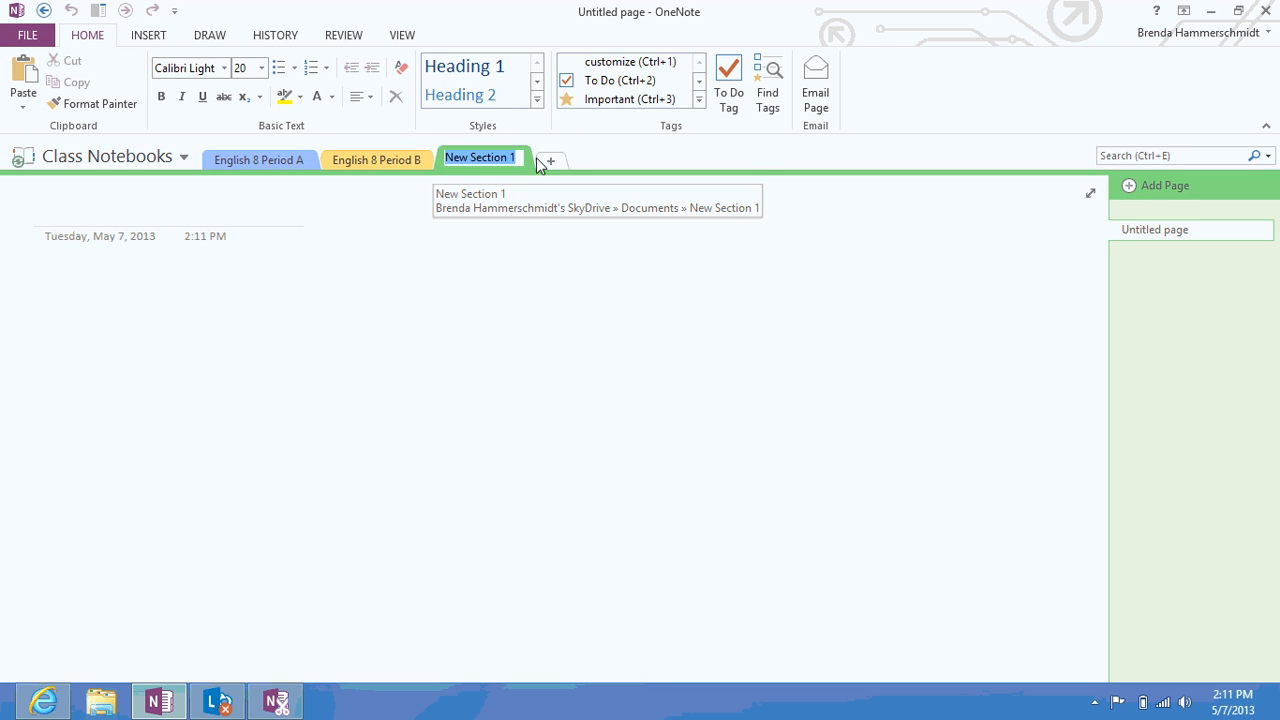
type("E")
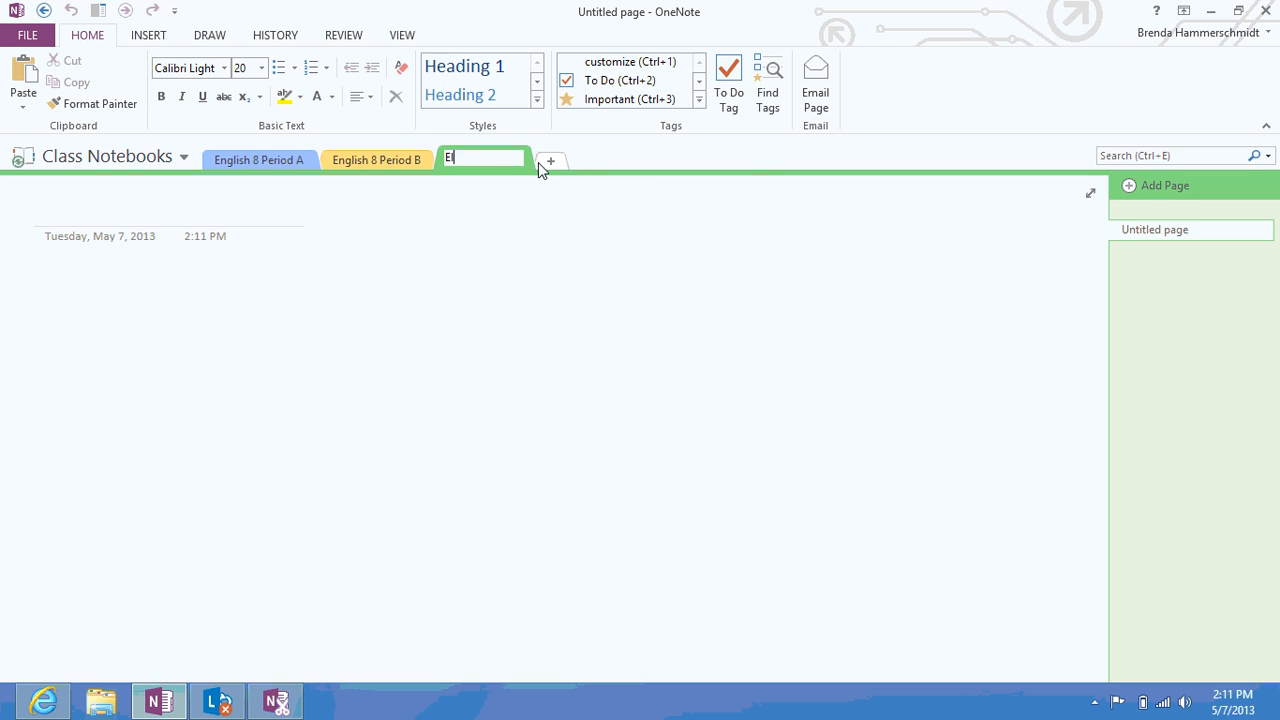
type("nglish 8 Period E")
left_click(548, 163)
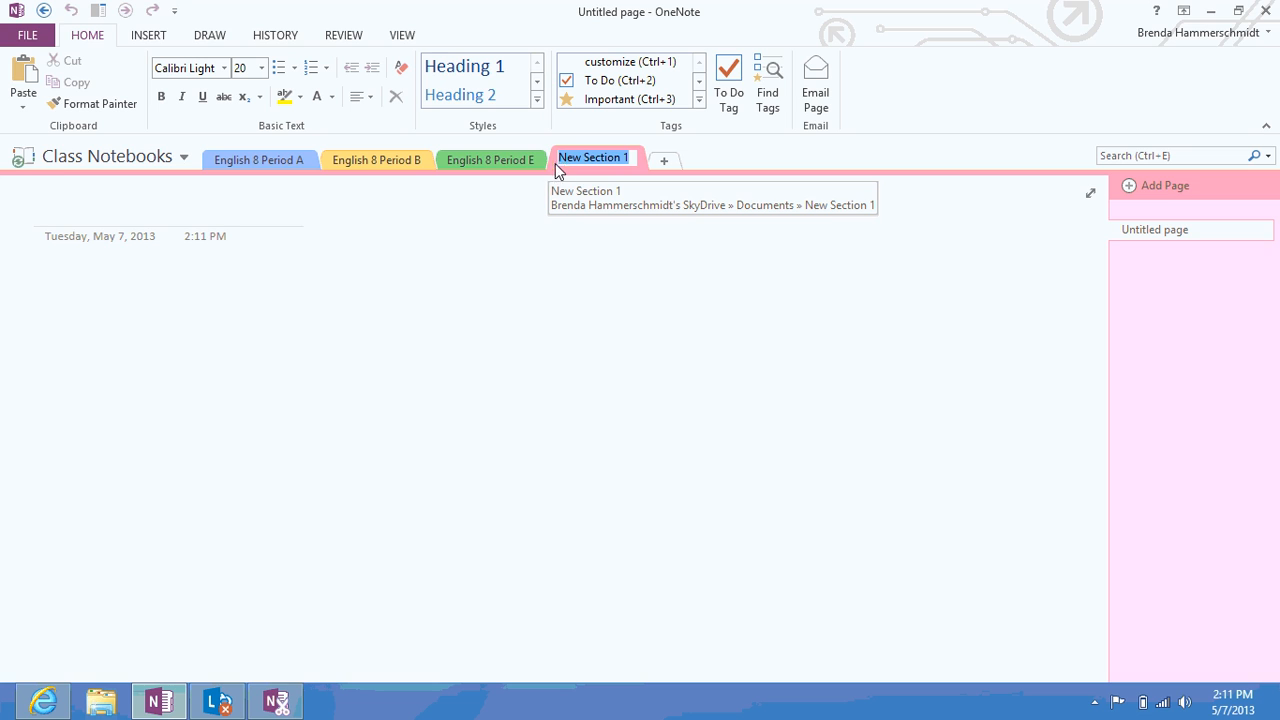
type("Pe")
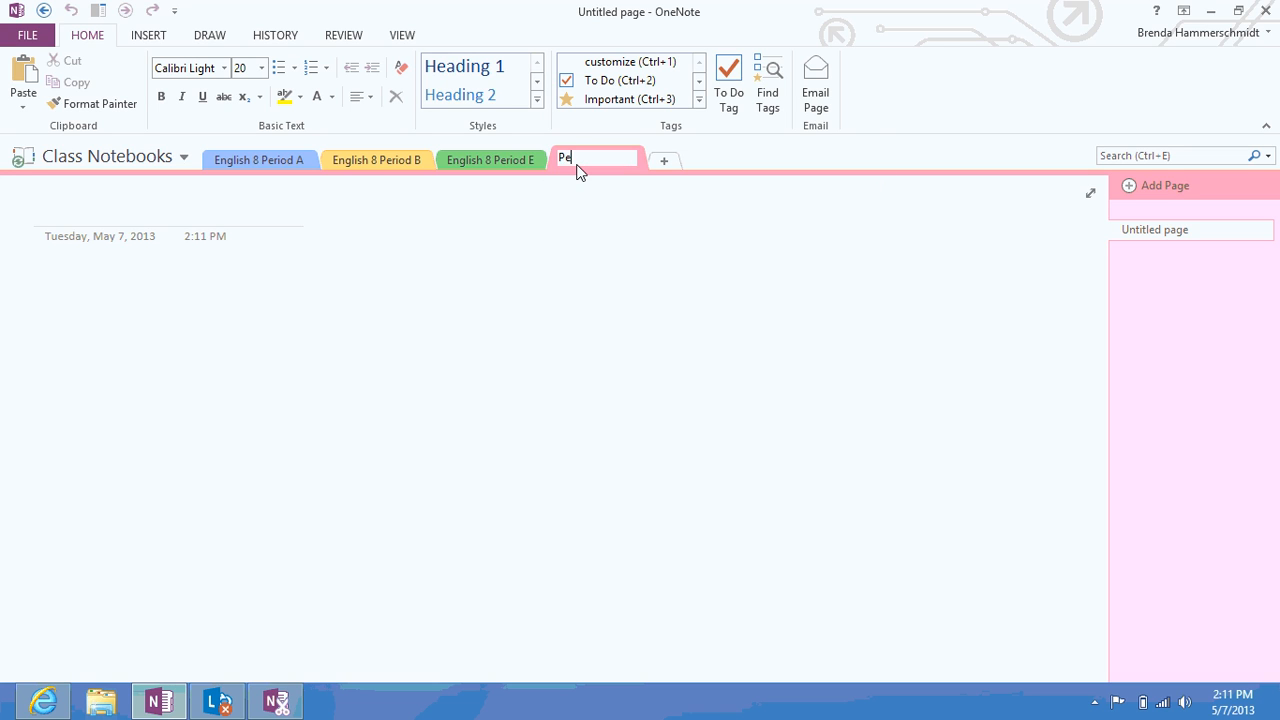
key("BackSpace")
key("BackSpace")
type("English 8 Period F")
key("Return")
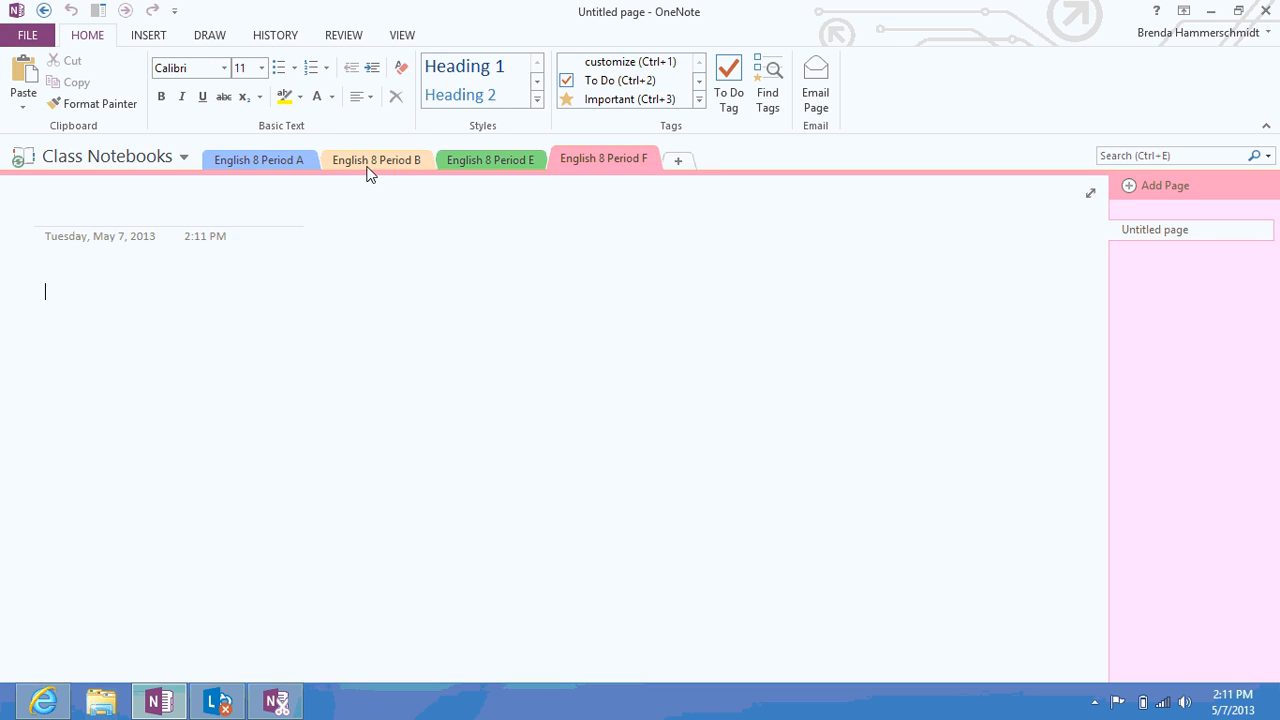
In English 8 Period A, create pages titled Vocabulary, Class Board Notes and Homework Assignments
left_click(477, 161)
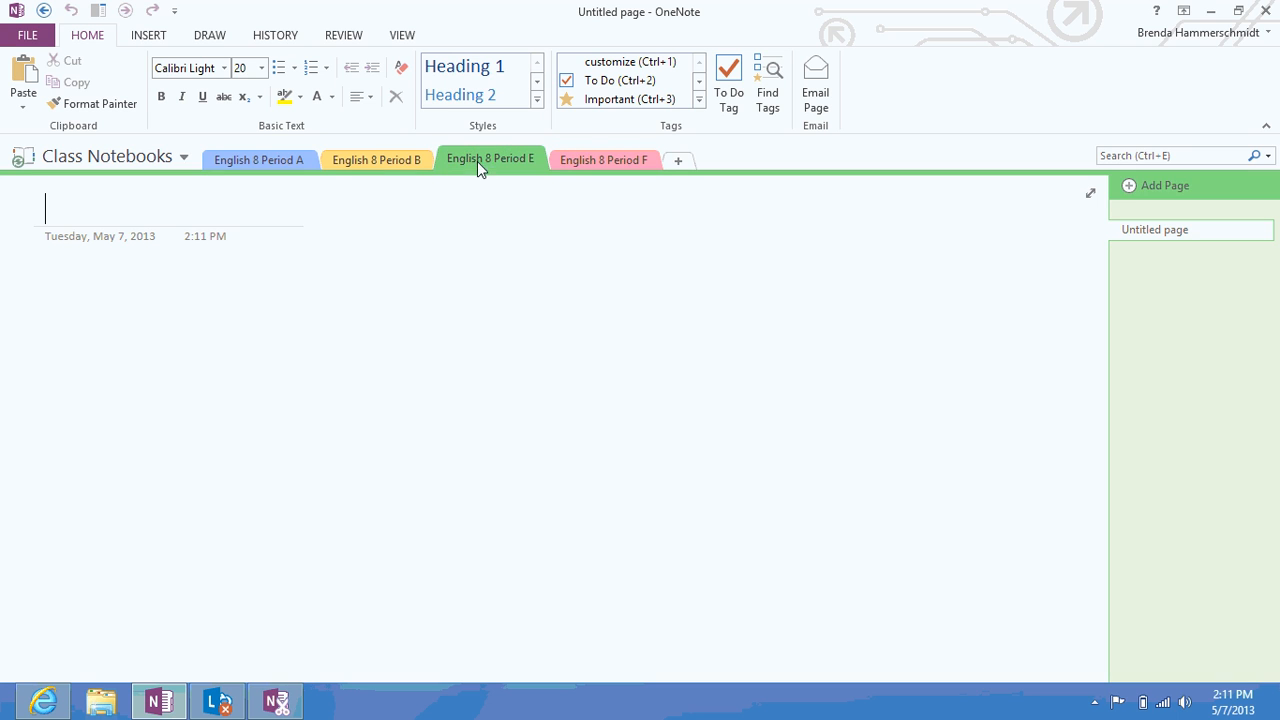
left_click(379, 162)
left_click(283, 158)
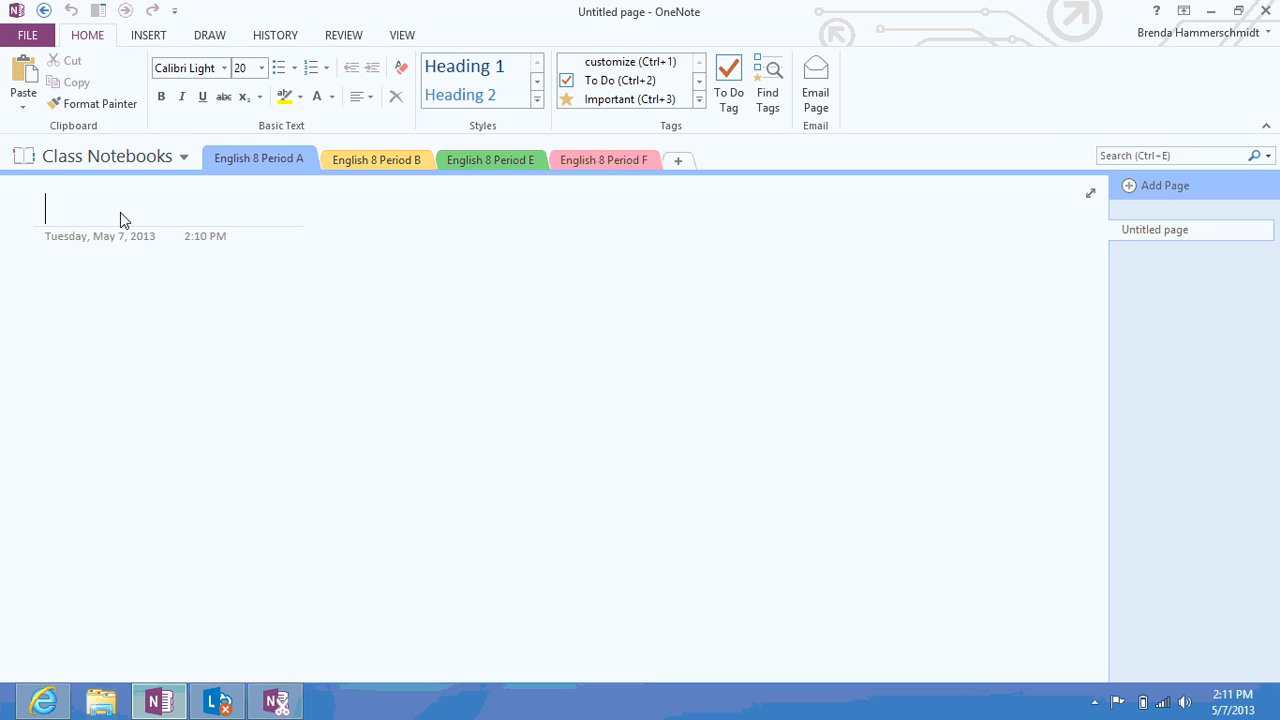
type("Vocabulary")
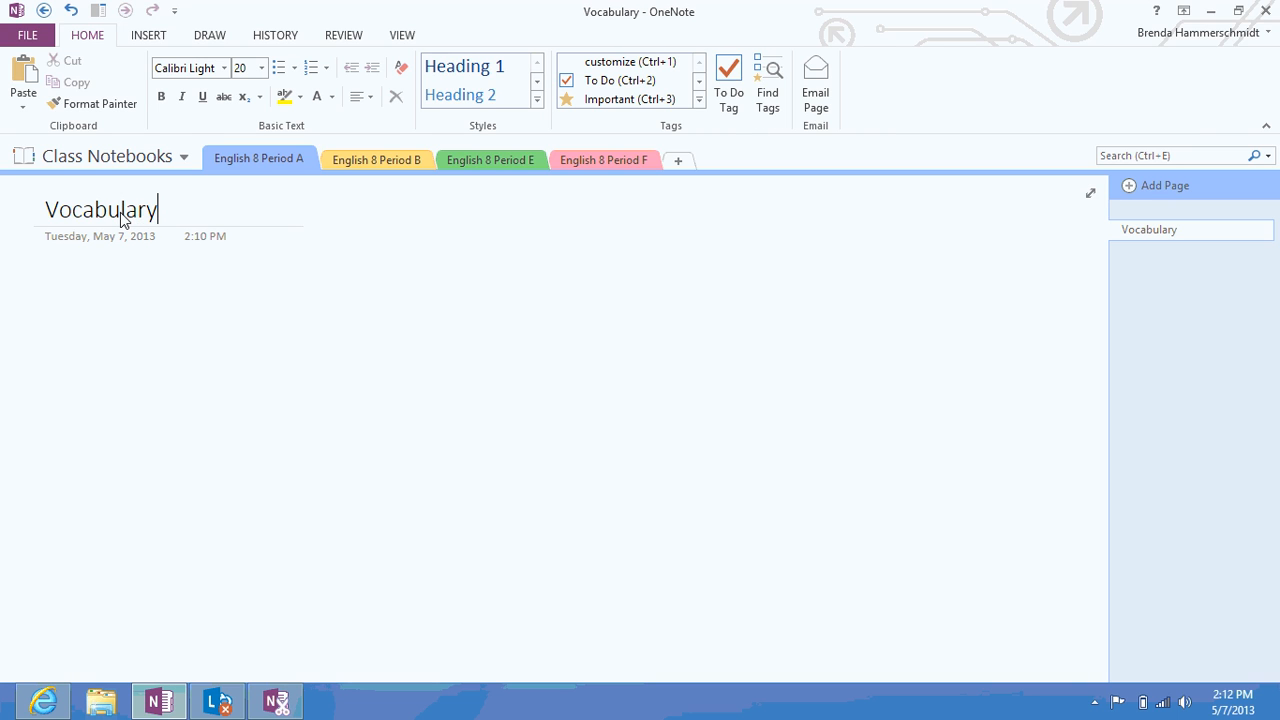
key("Return")
left_click(1133, 188)
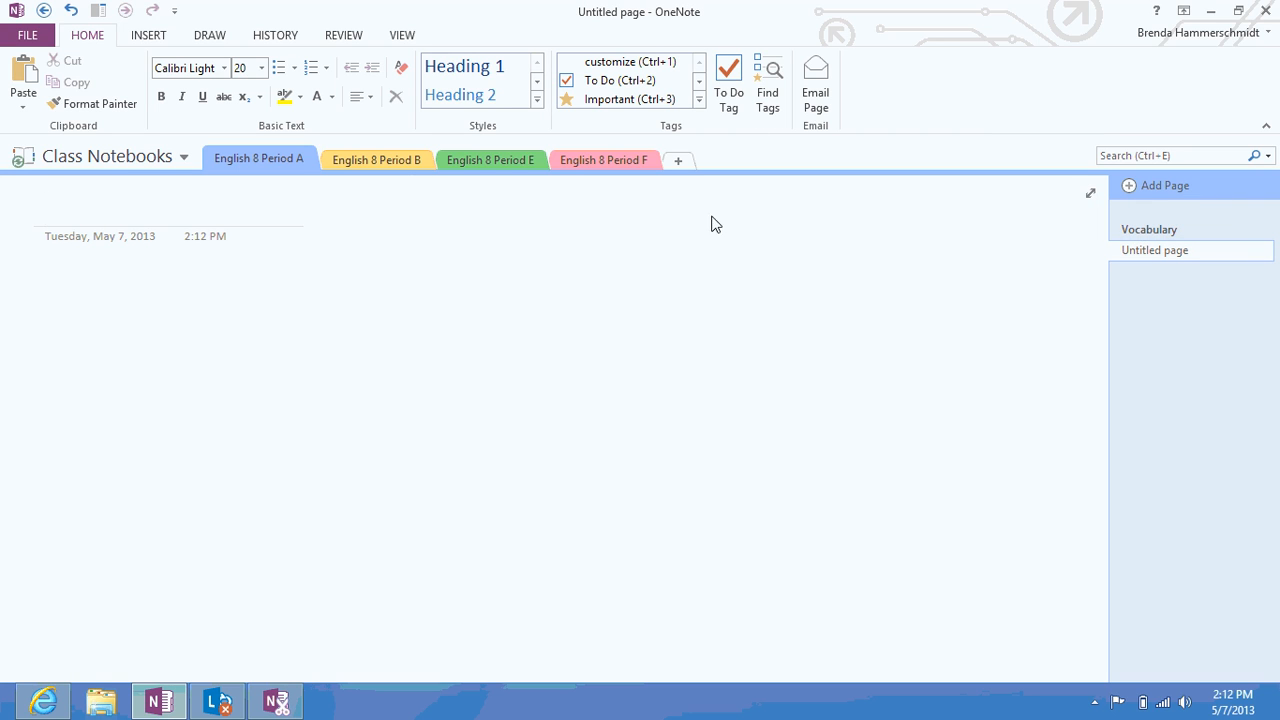
type("Cla")
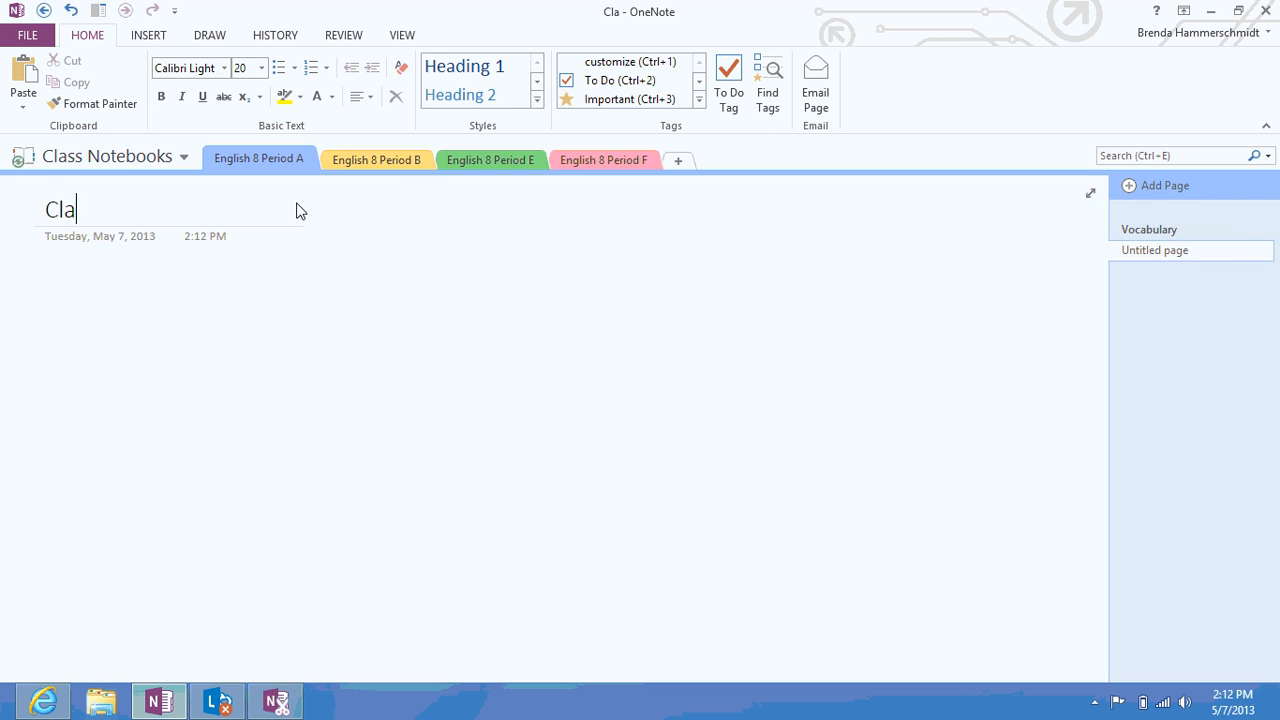
type("ss Bo")
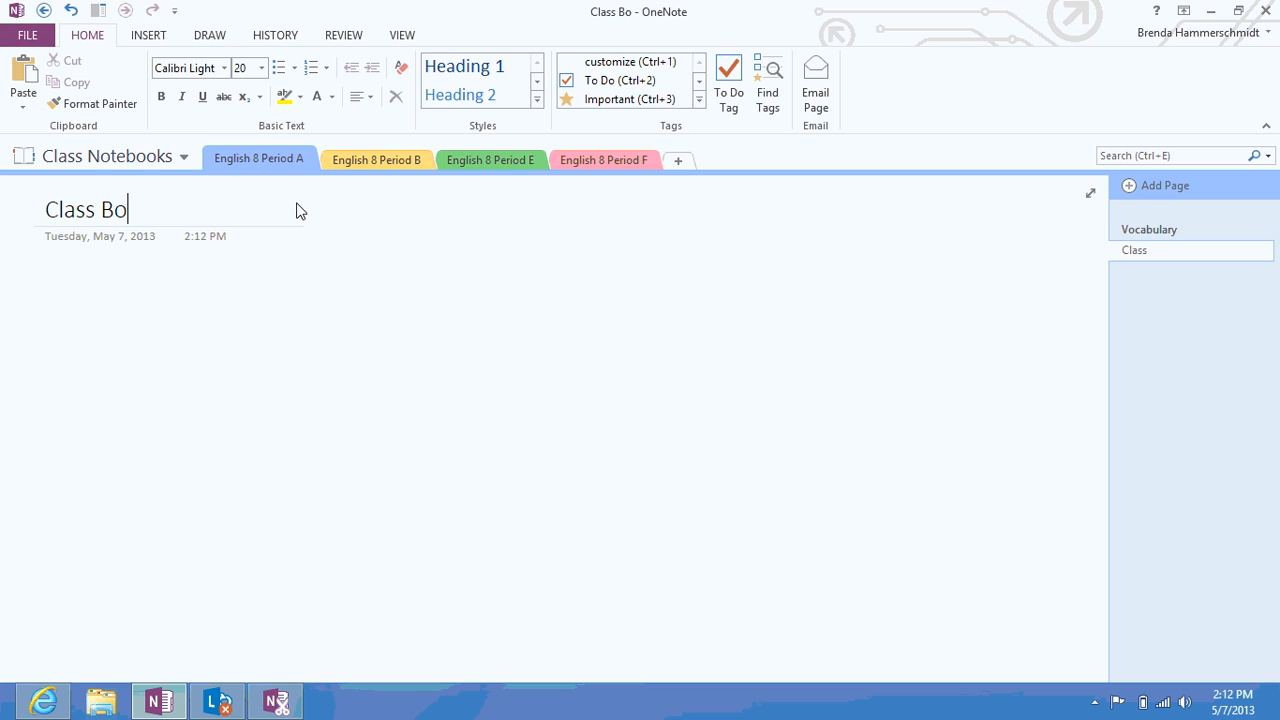
type("ard Notes")
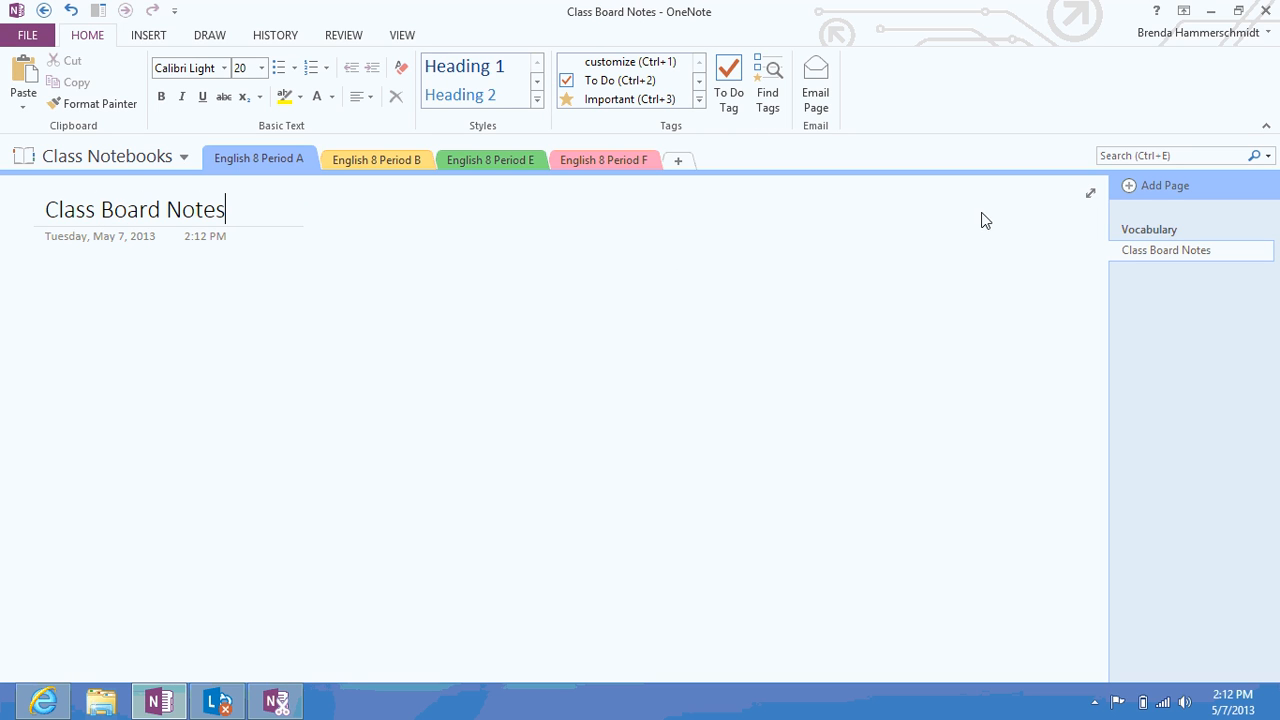
left_click(1128, 189)
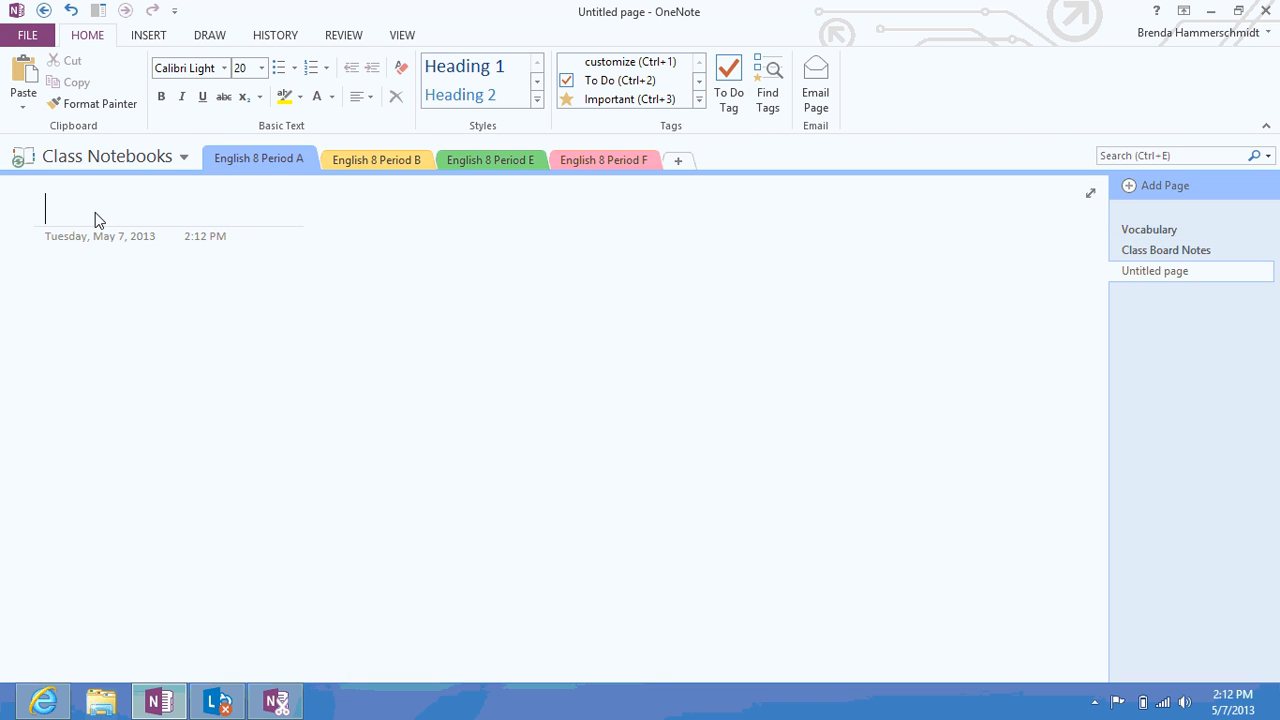
type("H")
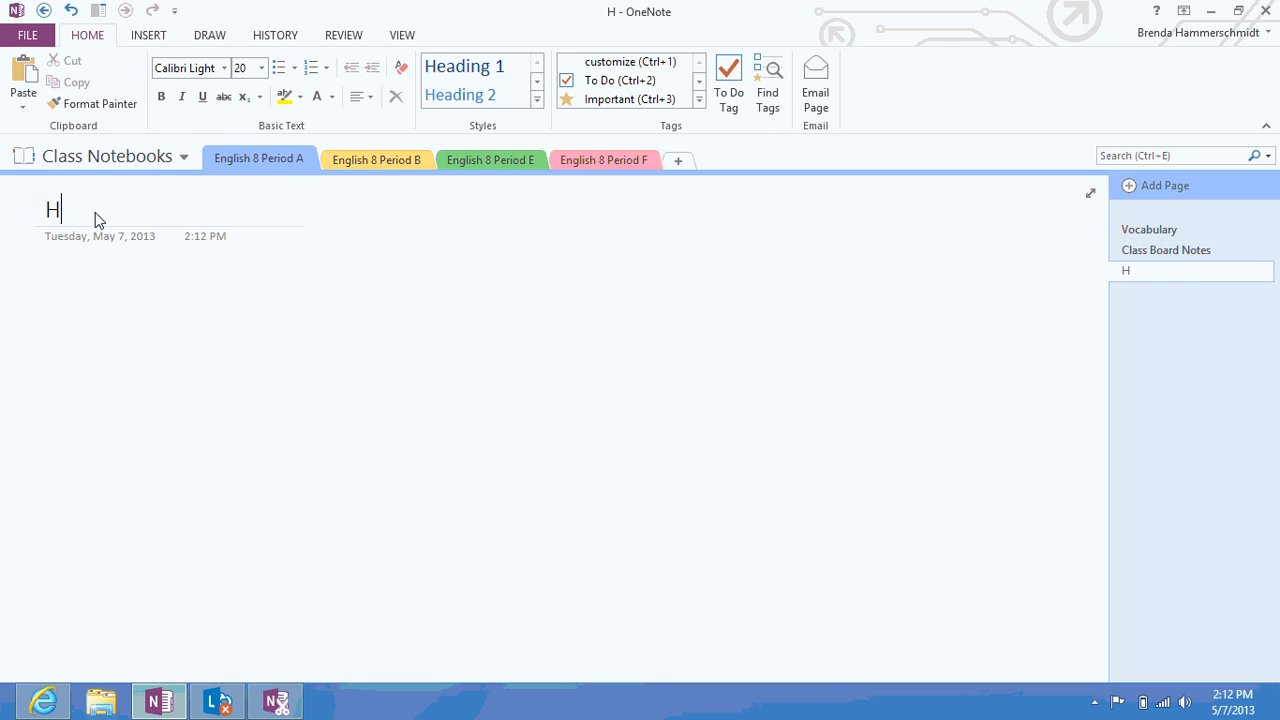
type("omework Assignments")
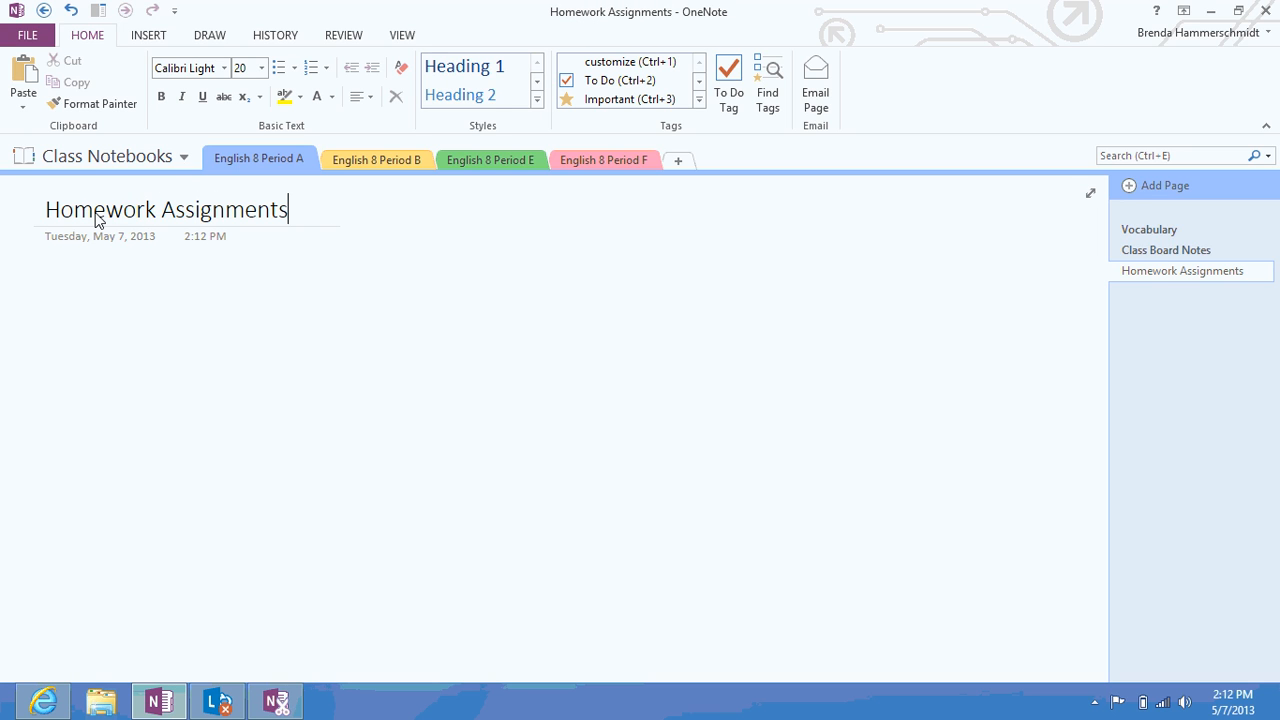
In Period B, title a page Vocabulary and put a Class Board Notes page below it
left_click(401, 167)
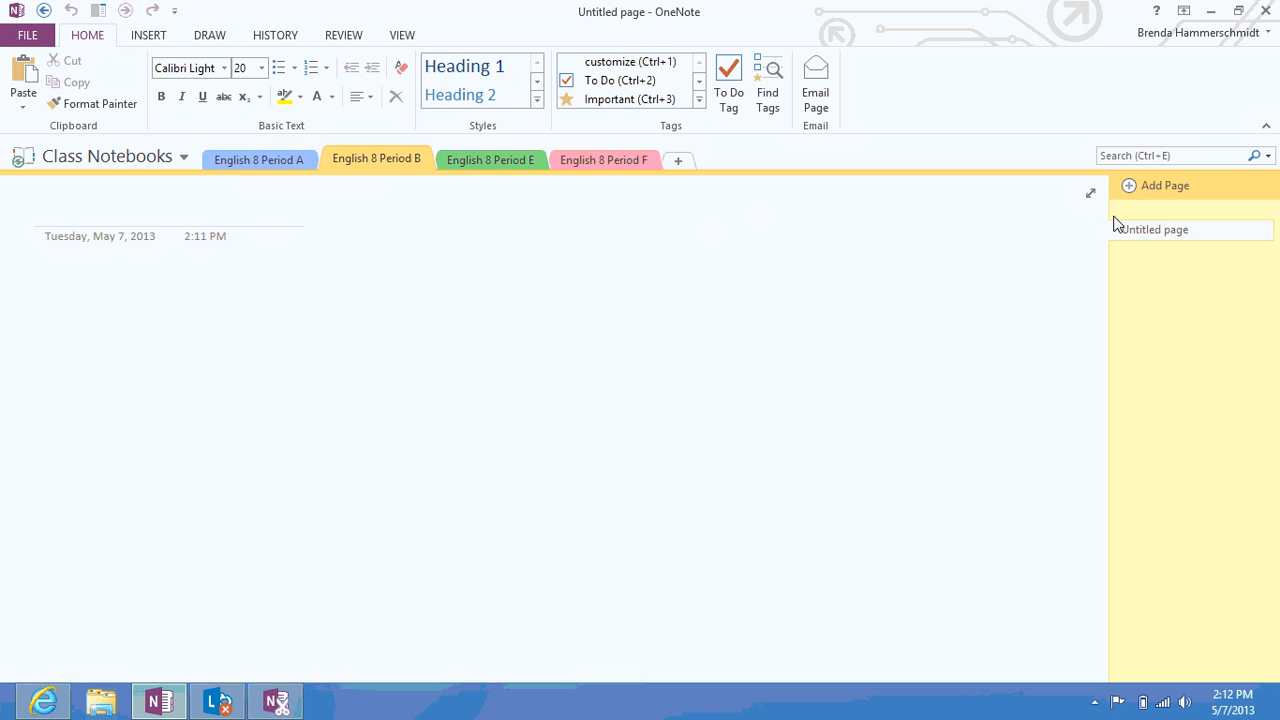
left_click(1157, 193)
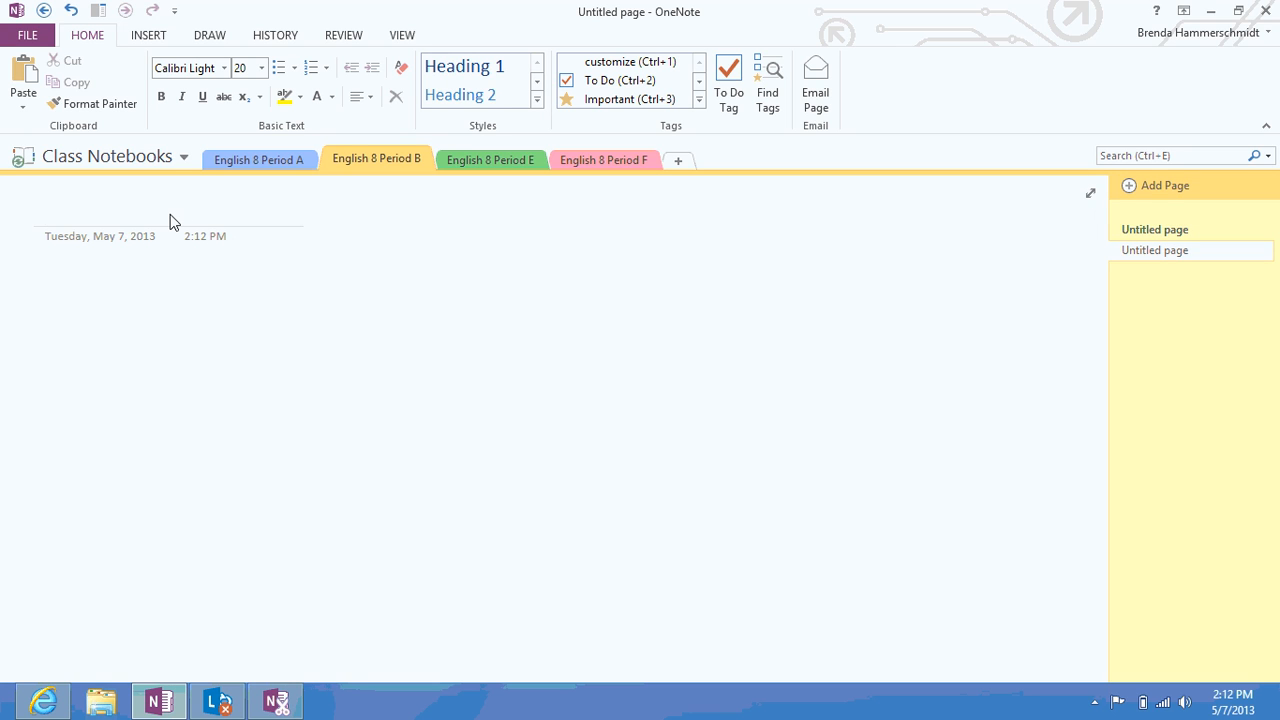
type("Voca")
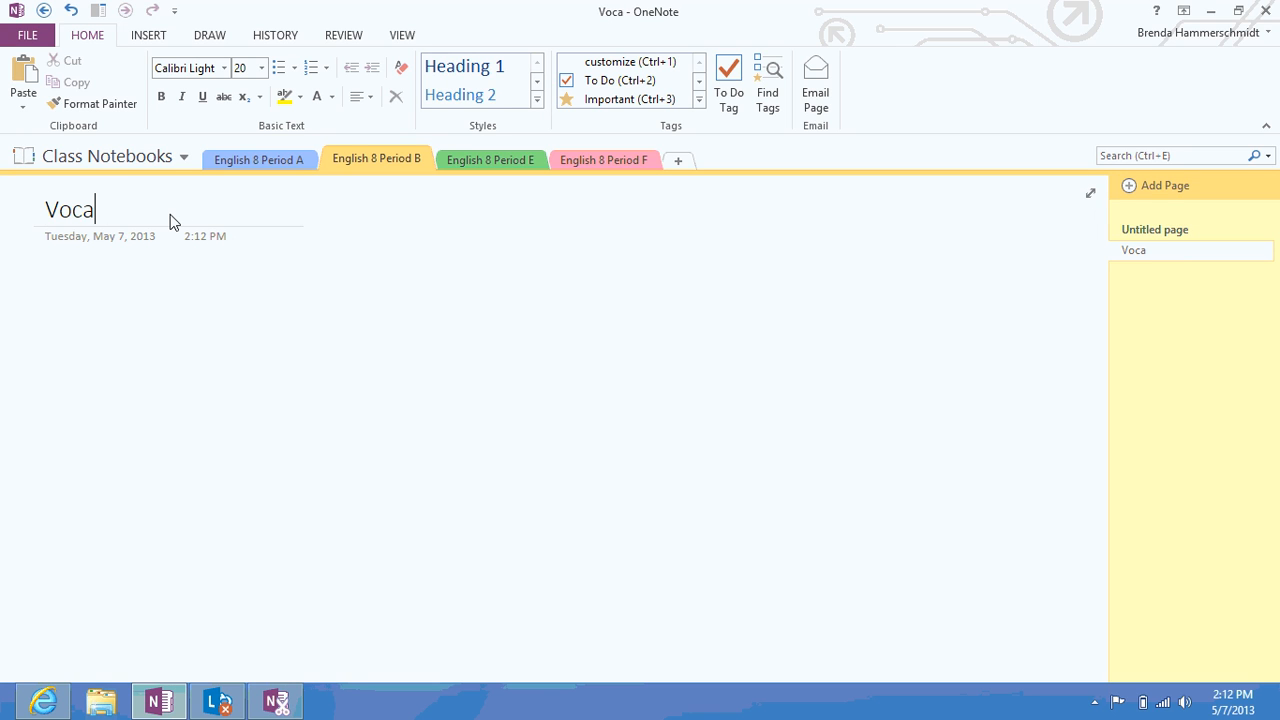
type("bulary")
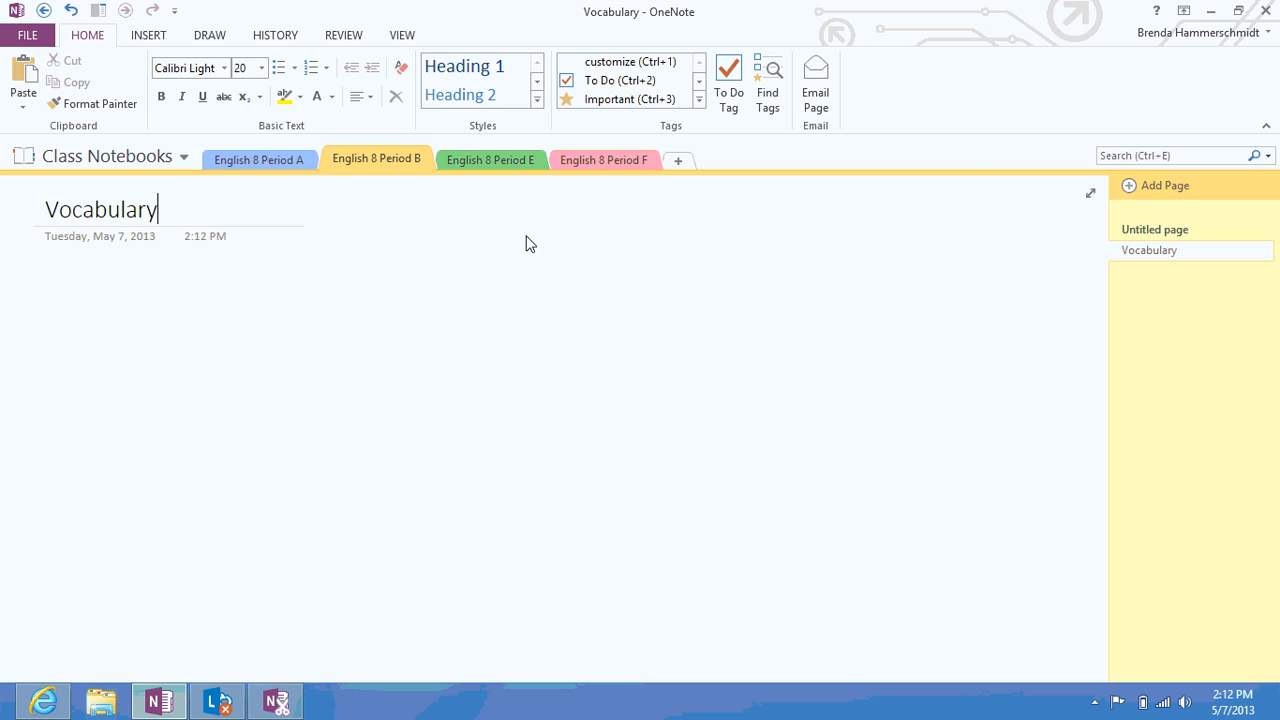
left_click(1146, 234)
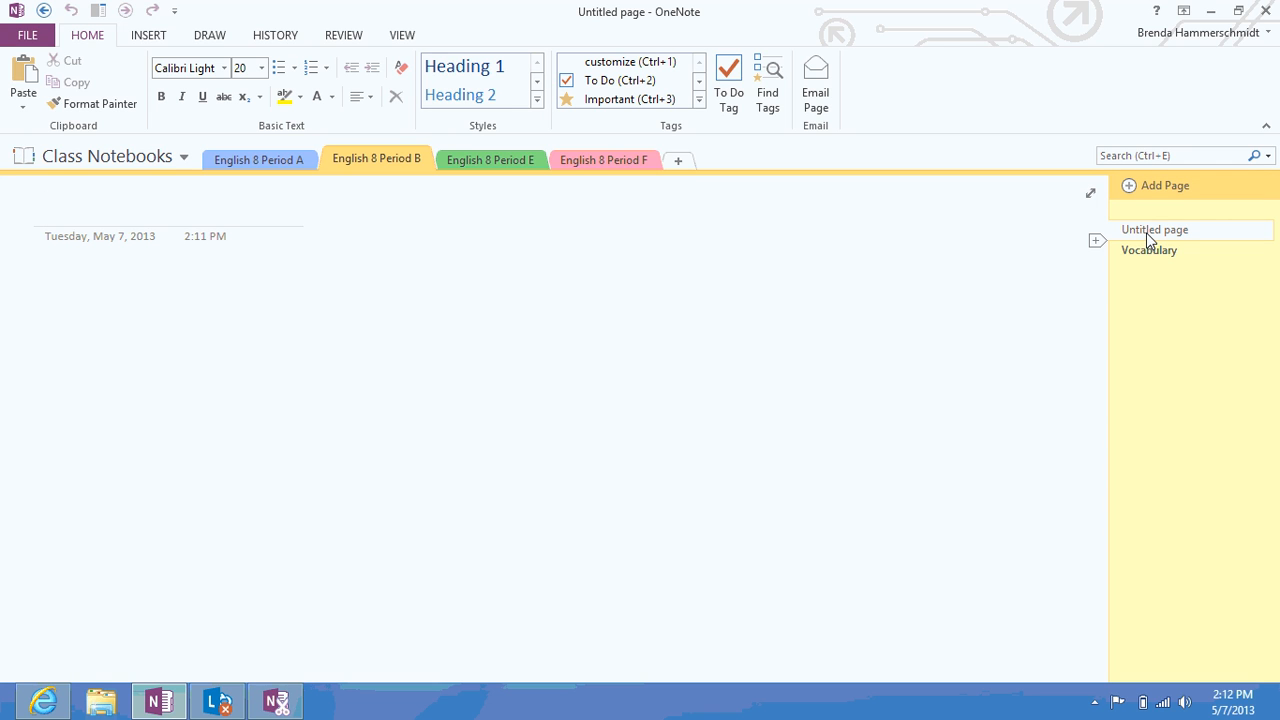
left_click_drag(1150, 234, 1157, 273)
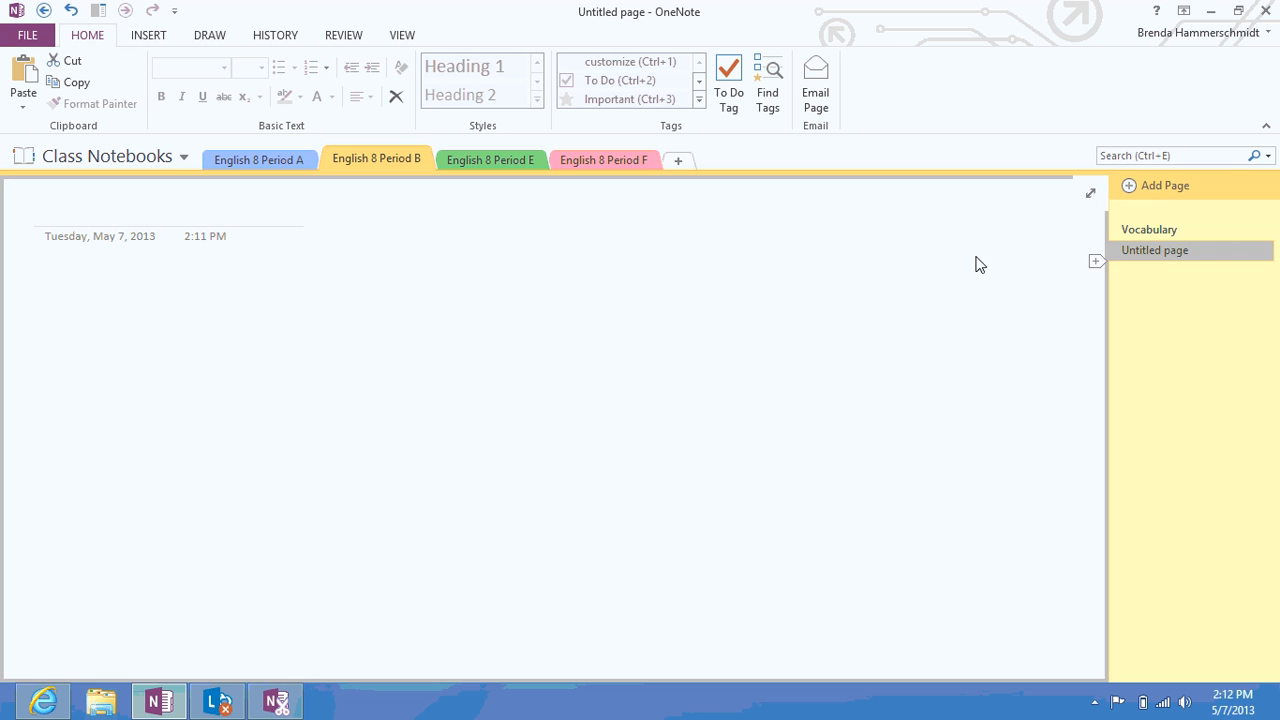
left_click(105, 220)
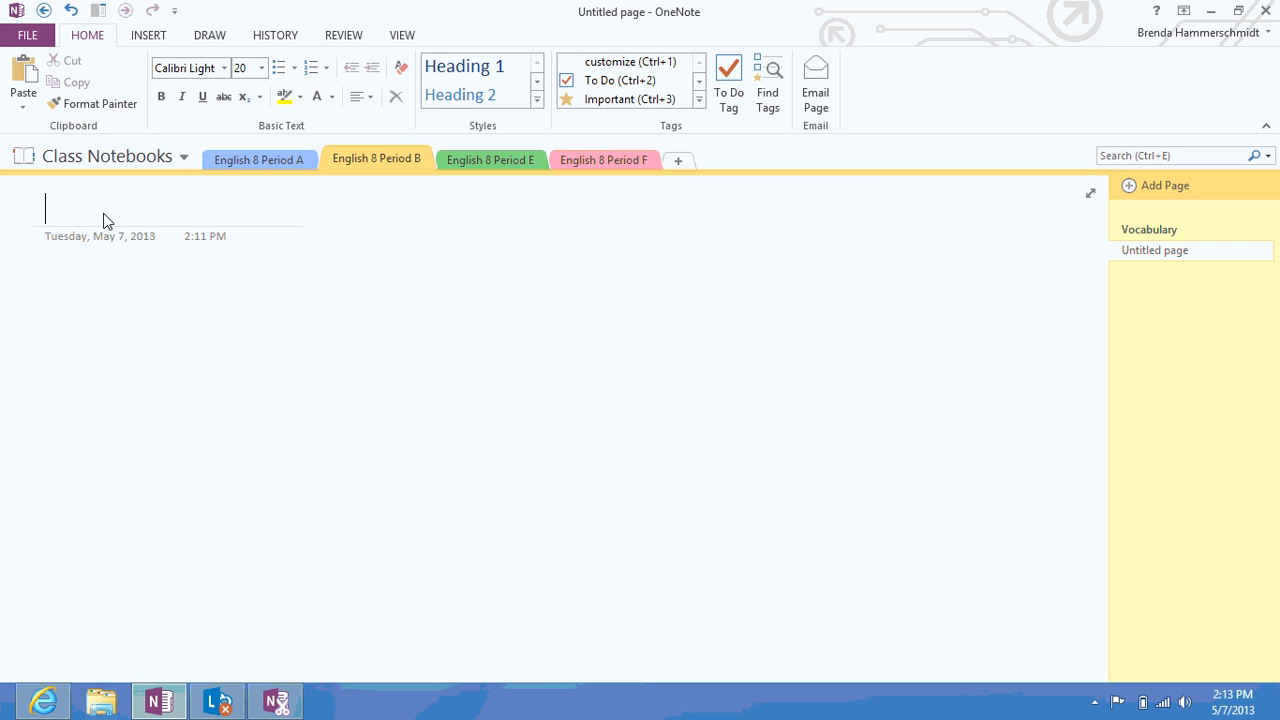
type("C")
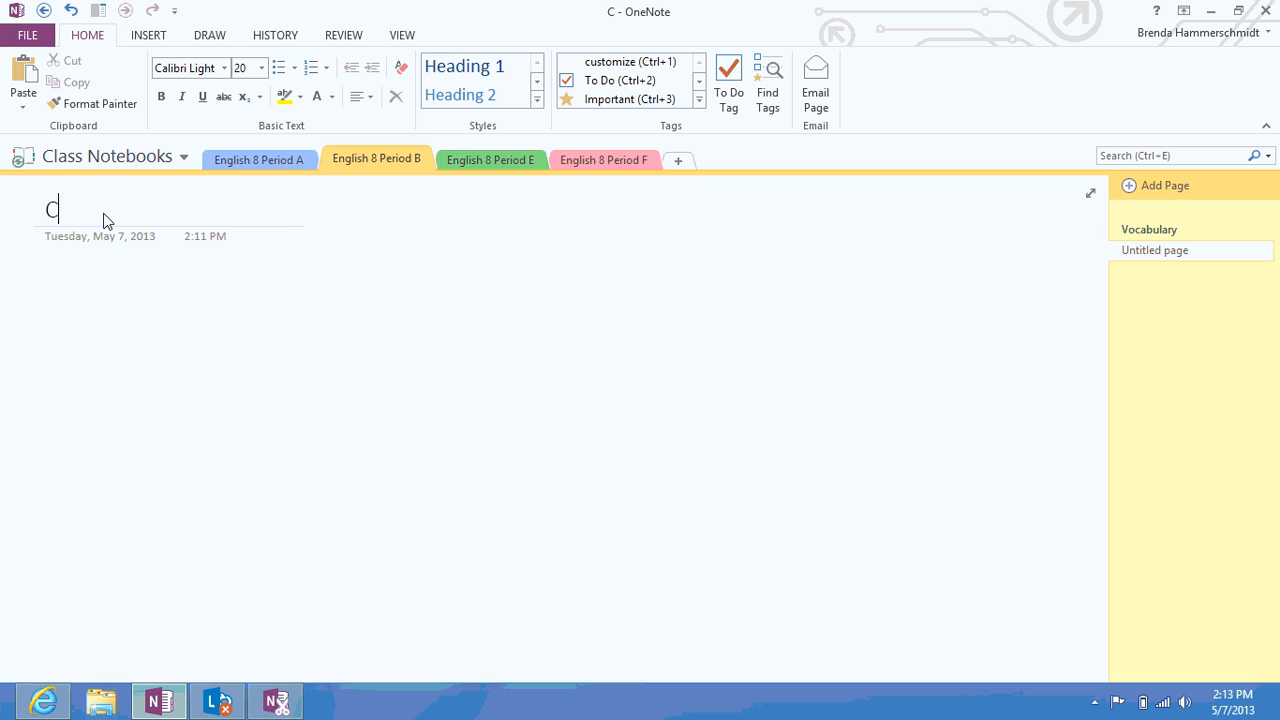
type("lass Board Notes")
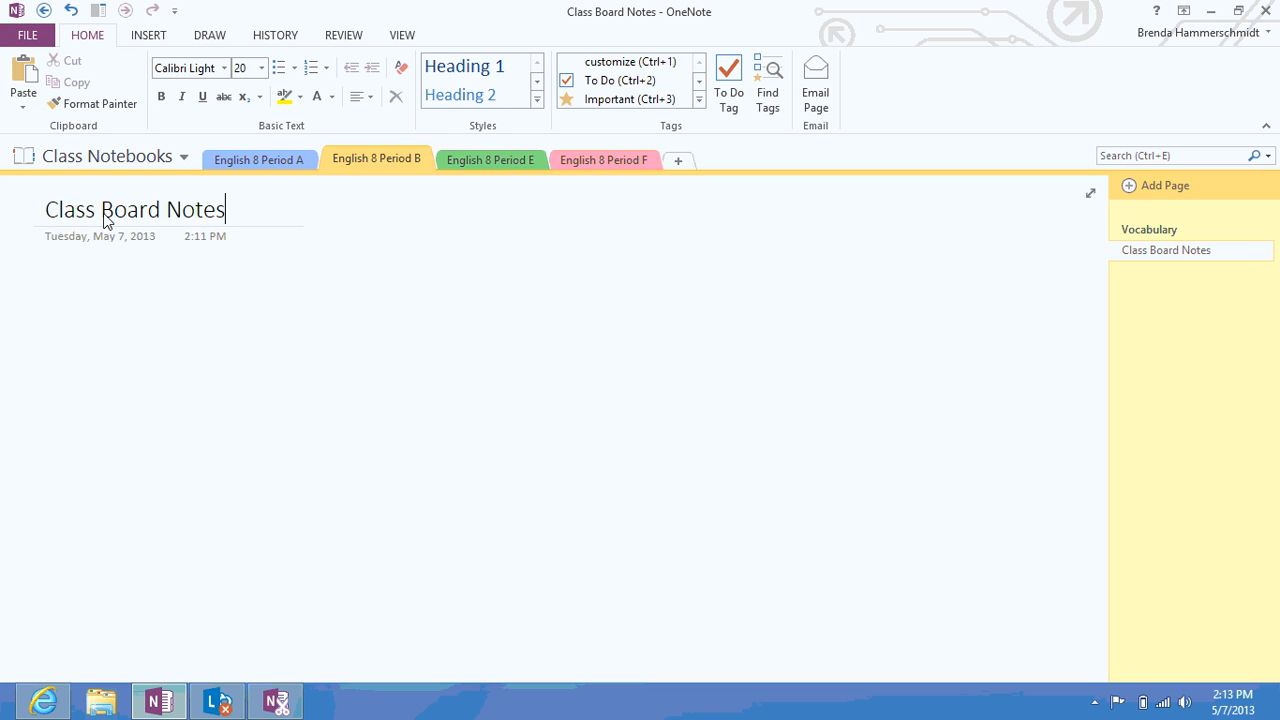
key("Return")
Move the Period E section tab before Period F and add a Homework Assignments page
left_click_drag(231, 155, 650, 162)
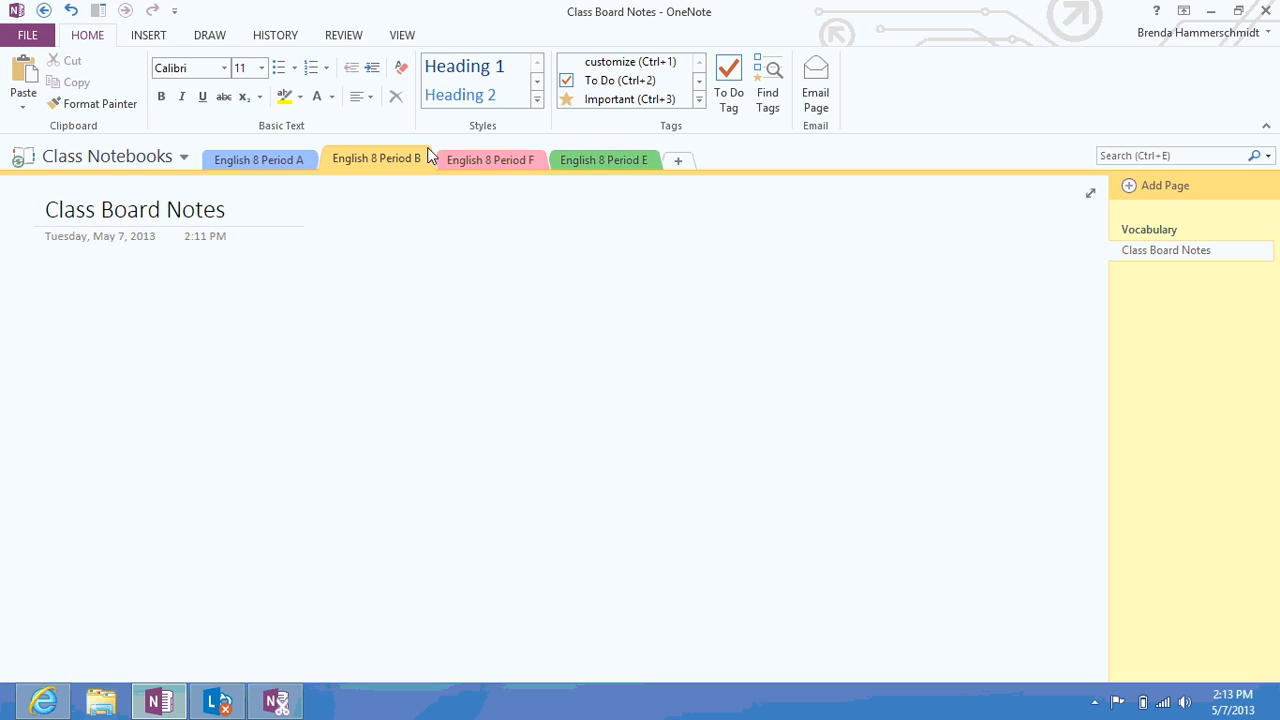
left_click_drag(592, 157, 557, 163)
left_click_drag(440, 157, 445, 155)
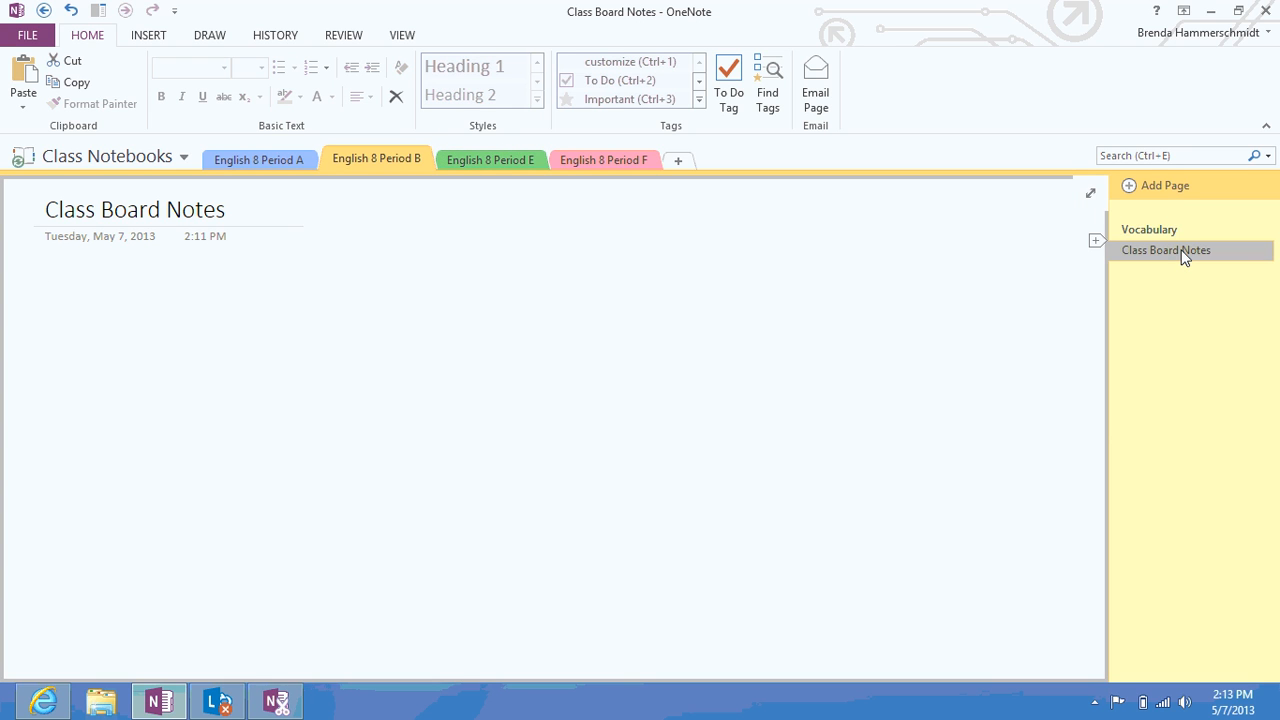
left_click(1165, 185)
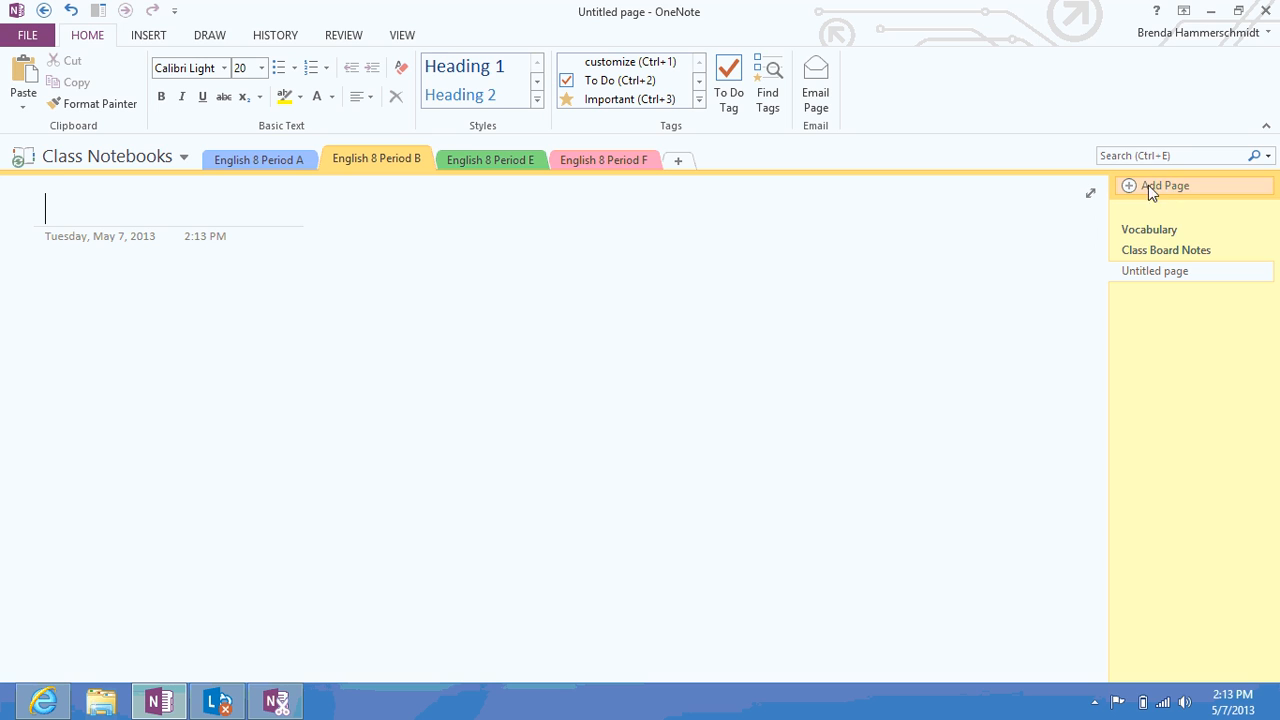
type("Homewor")
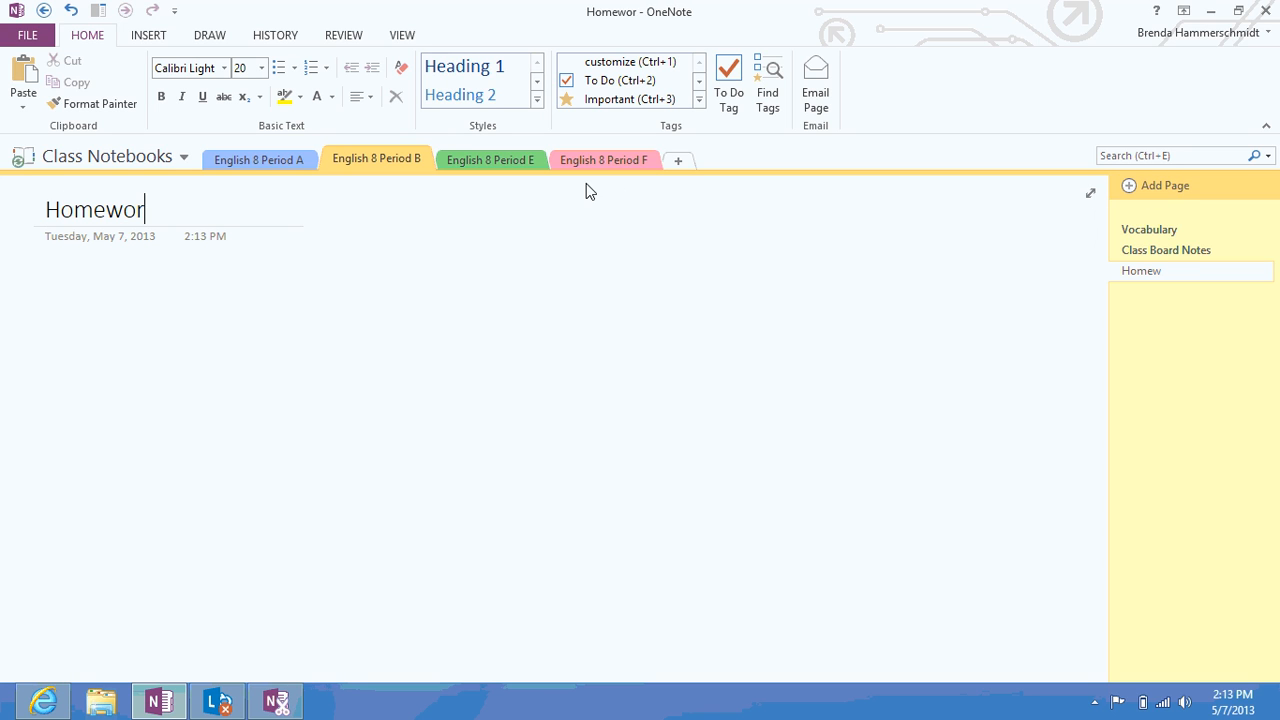
type("k Assignments")
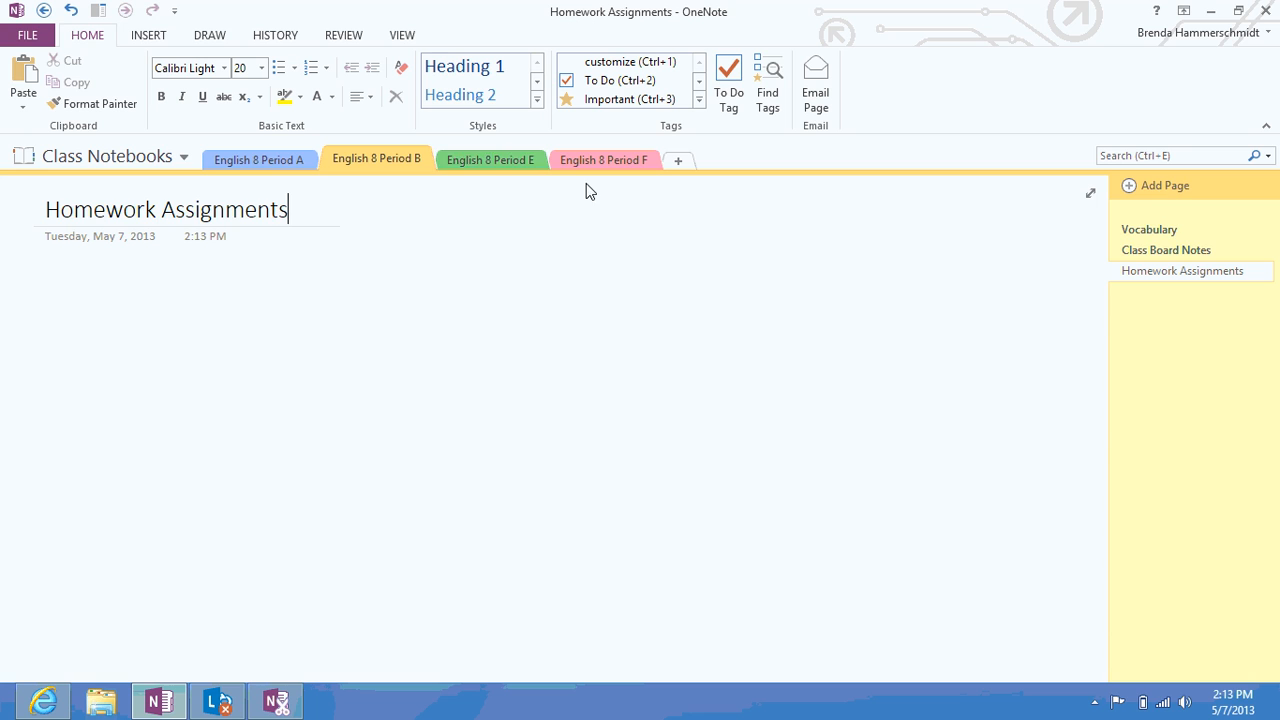
In English 8 Period E, add pages titled Vocabulary, Class Board Notes and Homework Assignments
left_click(470, 163)
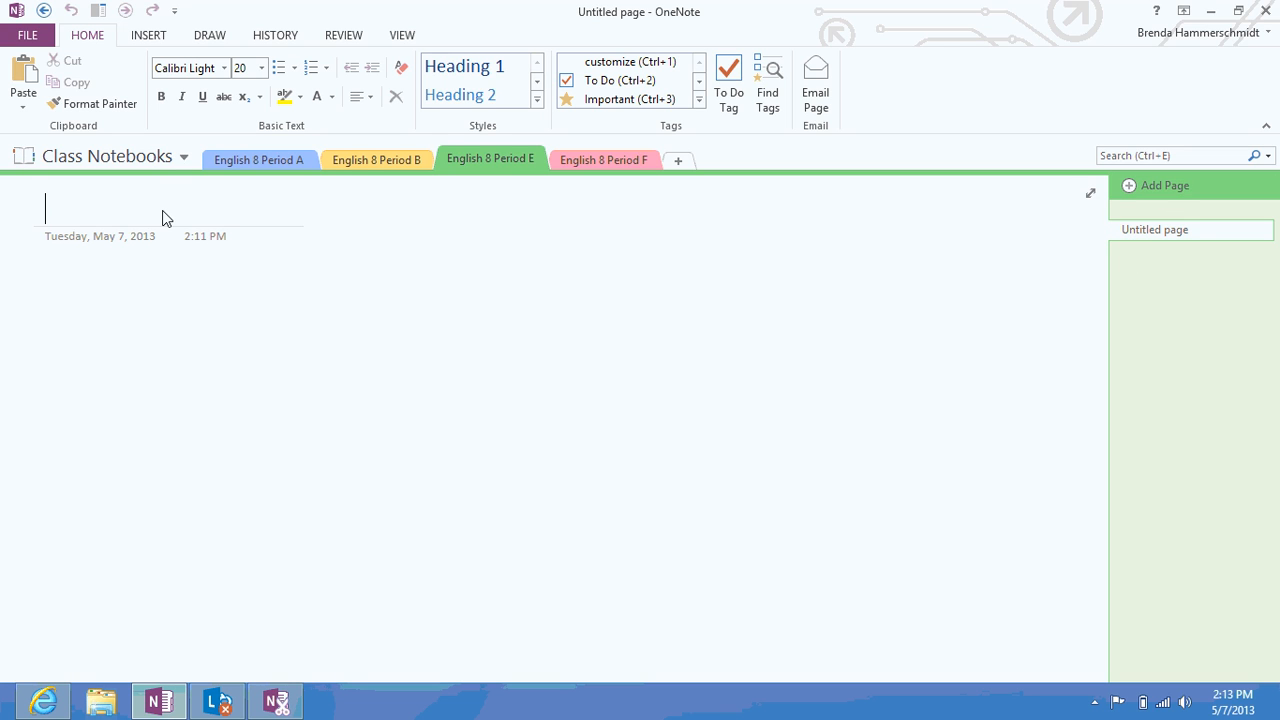
type("V")
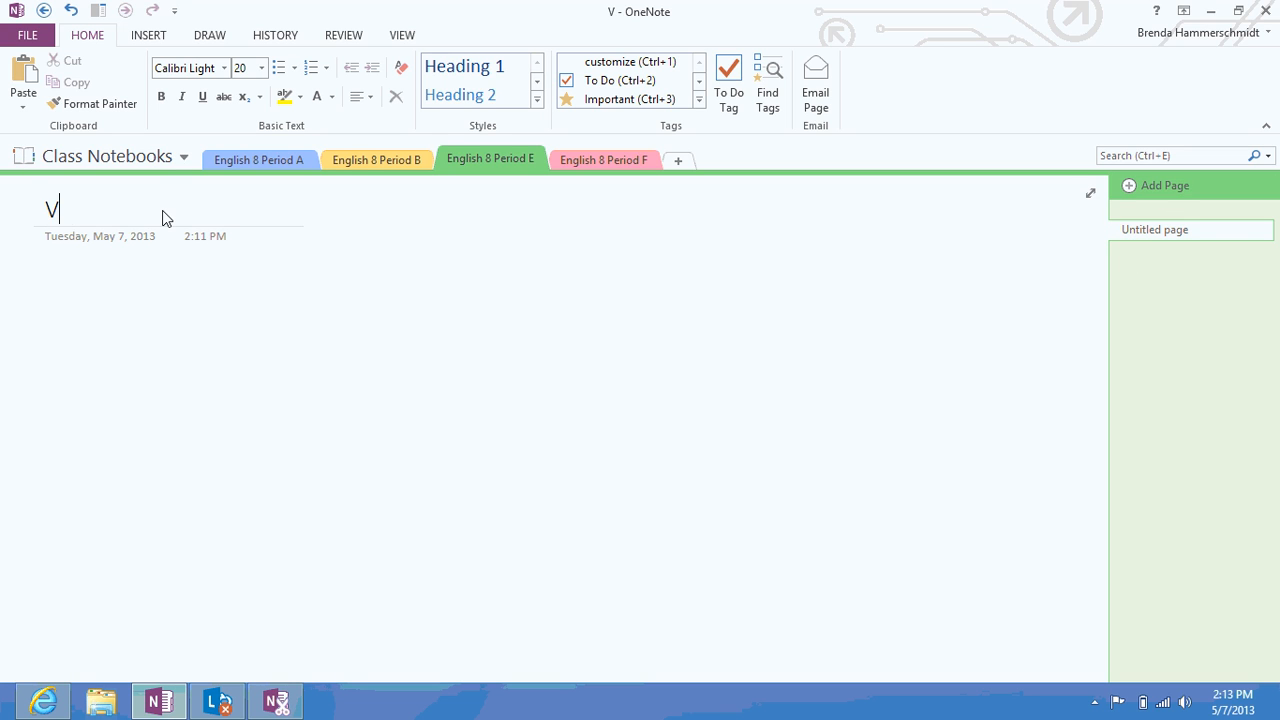
type("ocabulary")
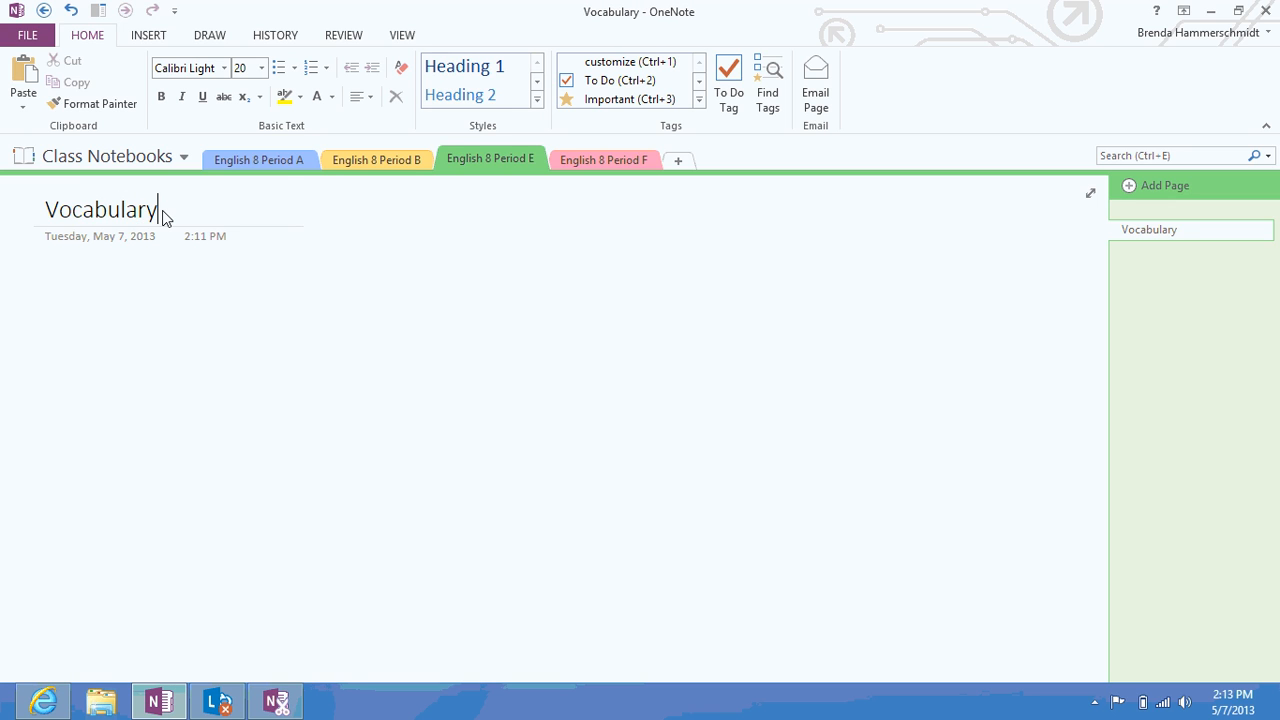
left_click(1130, 188)
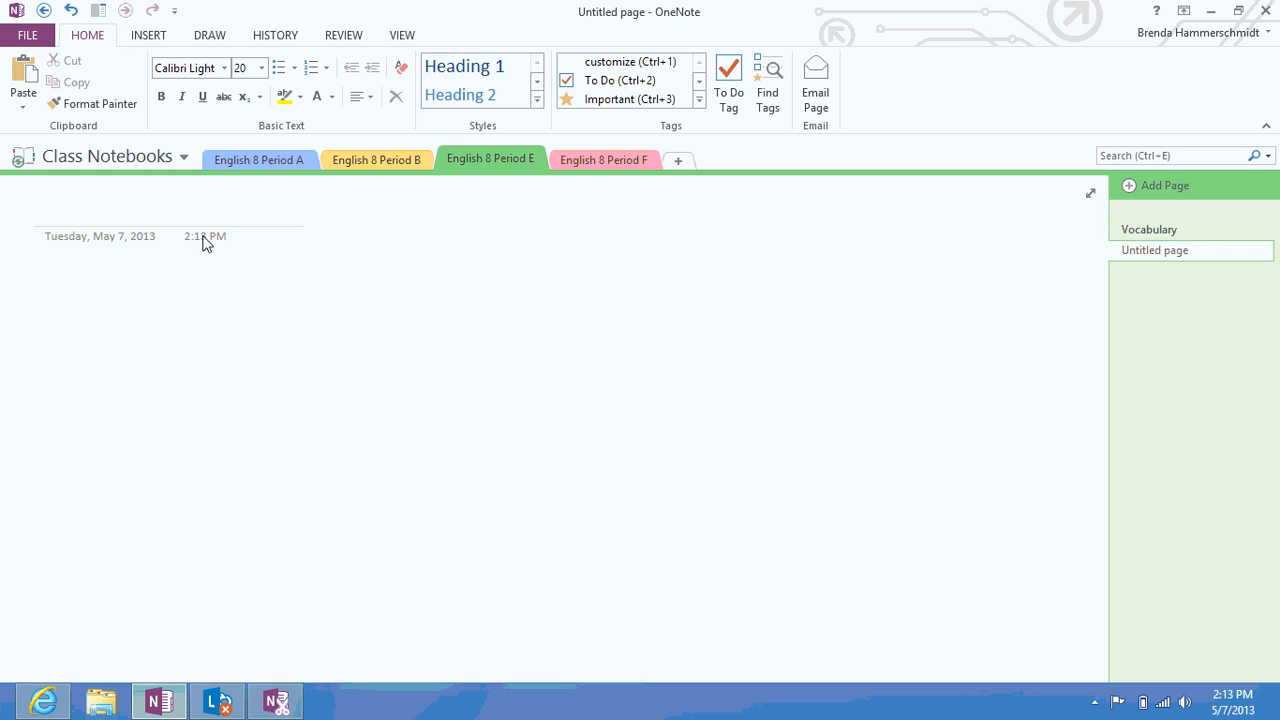
type("Clas")
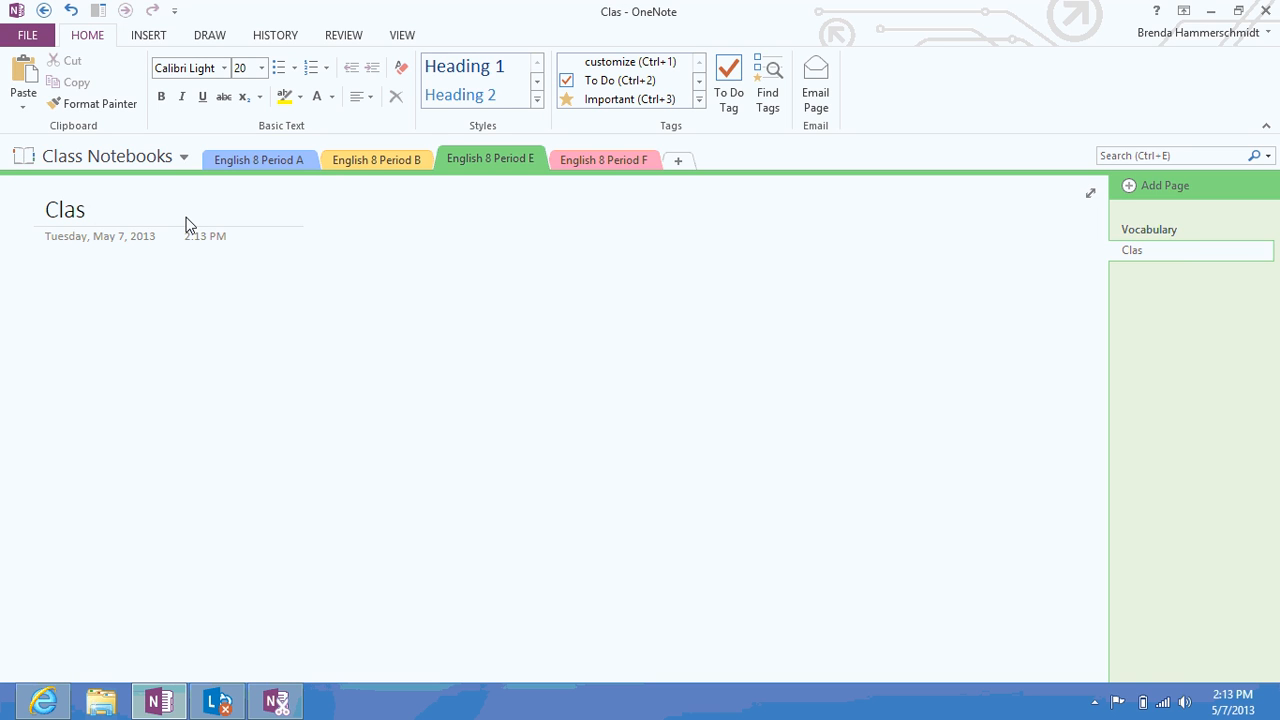
type("s Boar")
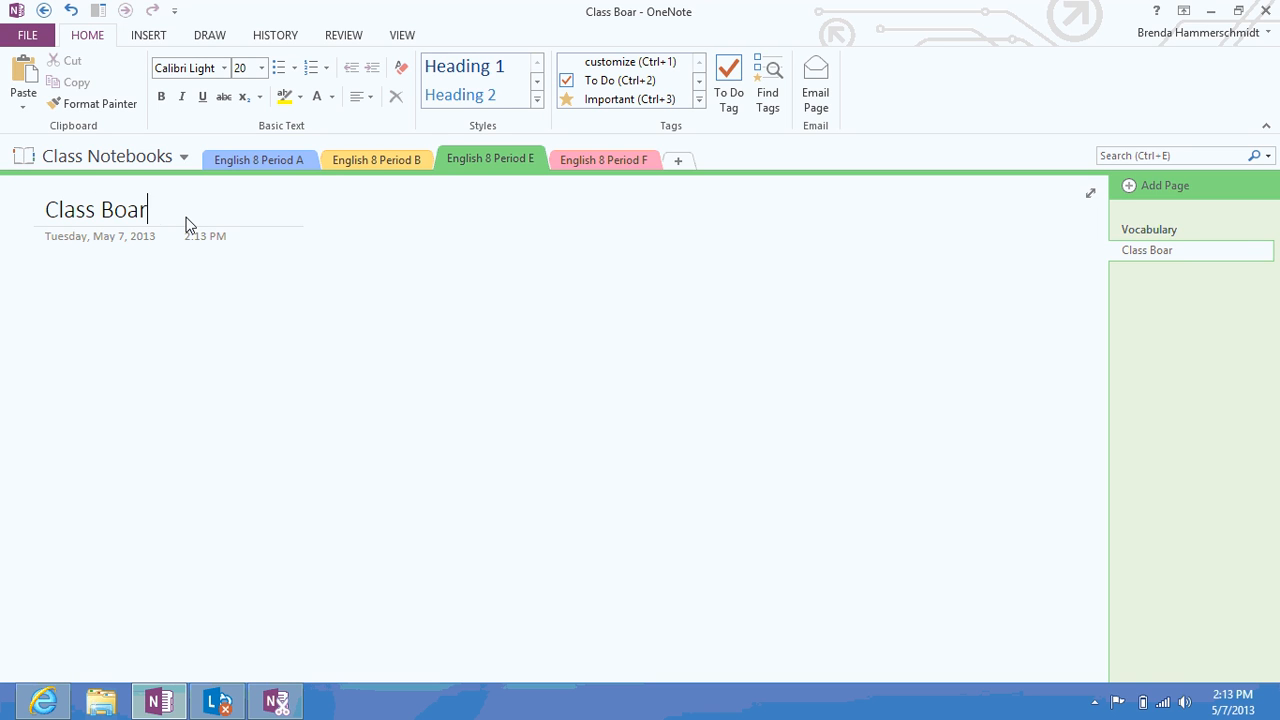
type("d Notes")
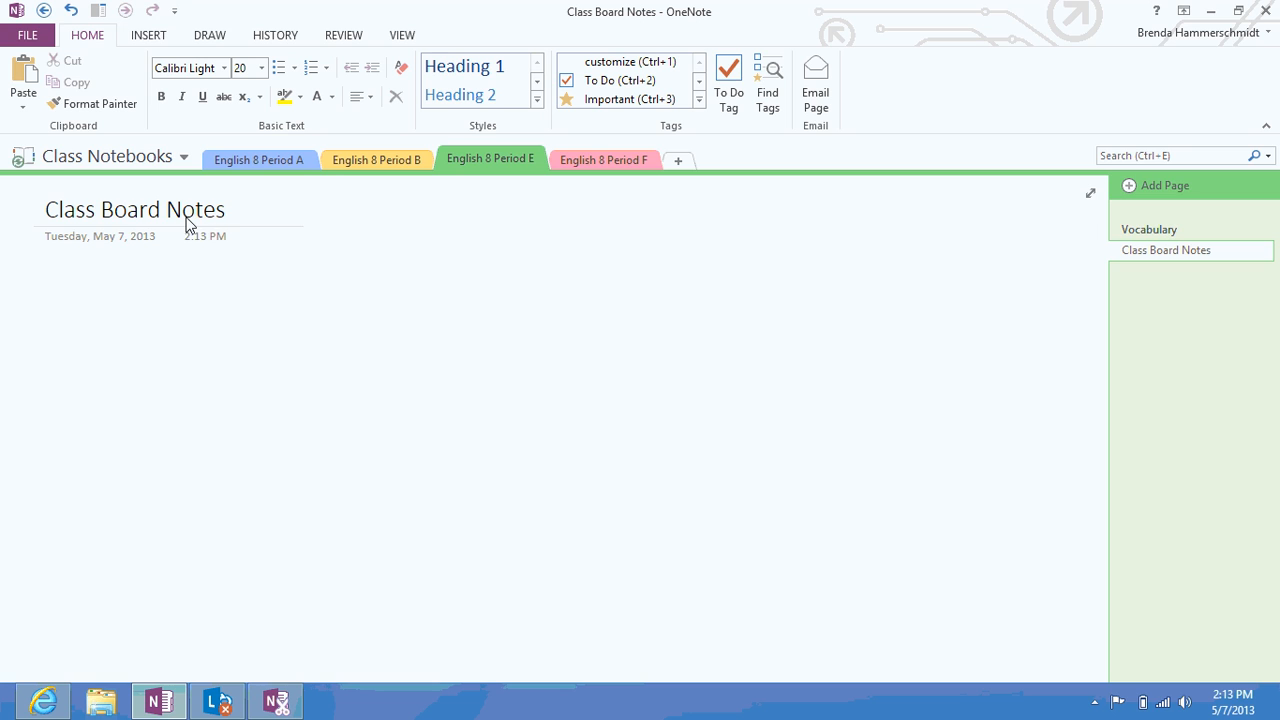
left_click(1145, 185)
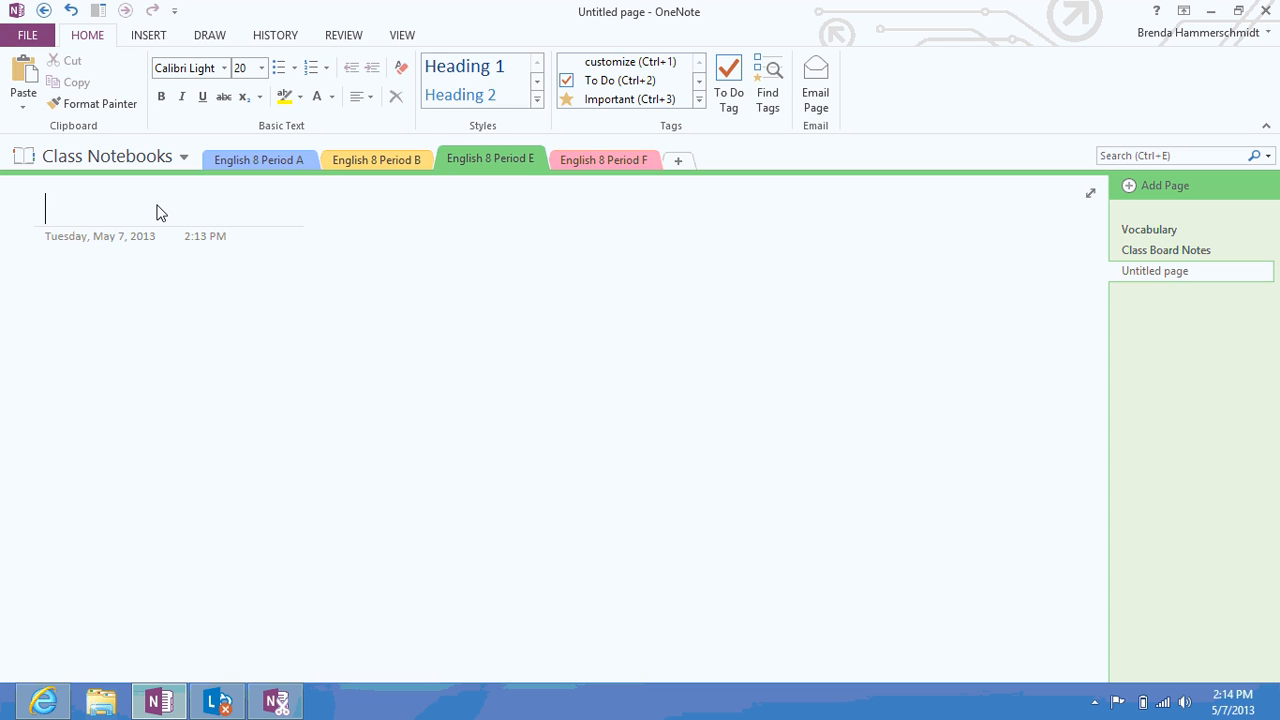
type("Home")
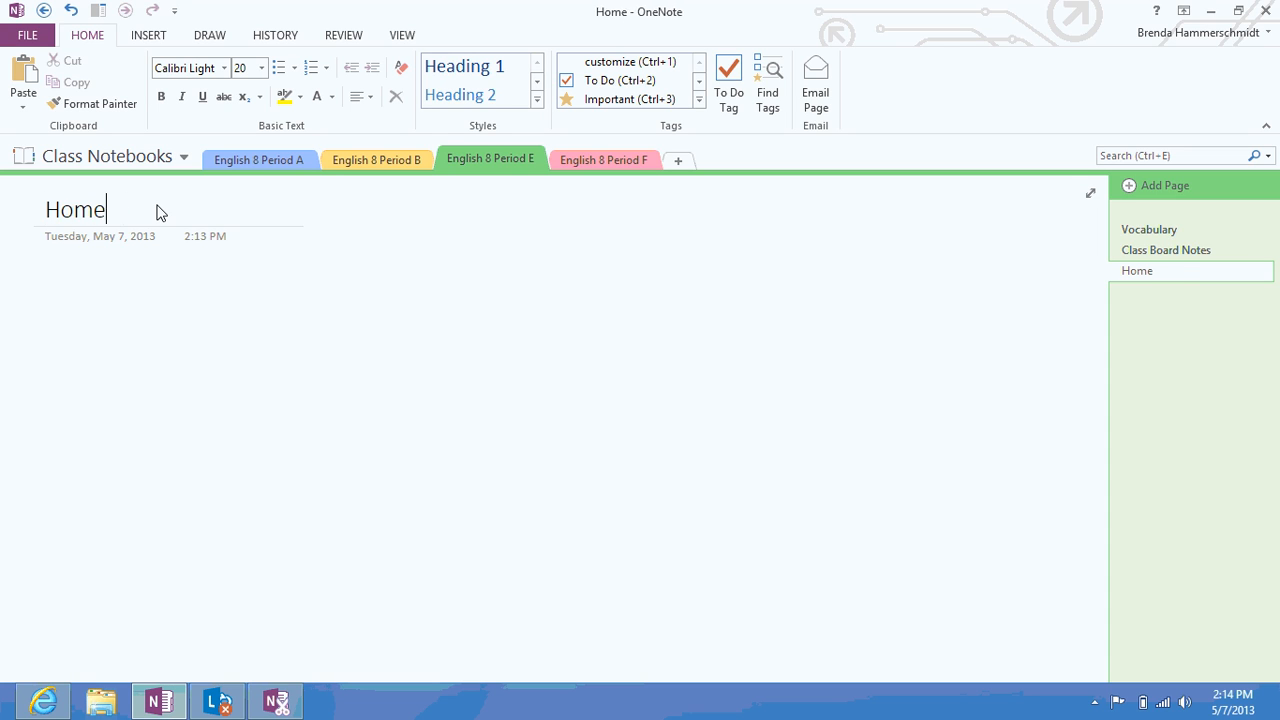
type("work Assignments")
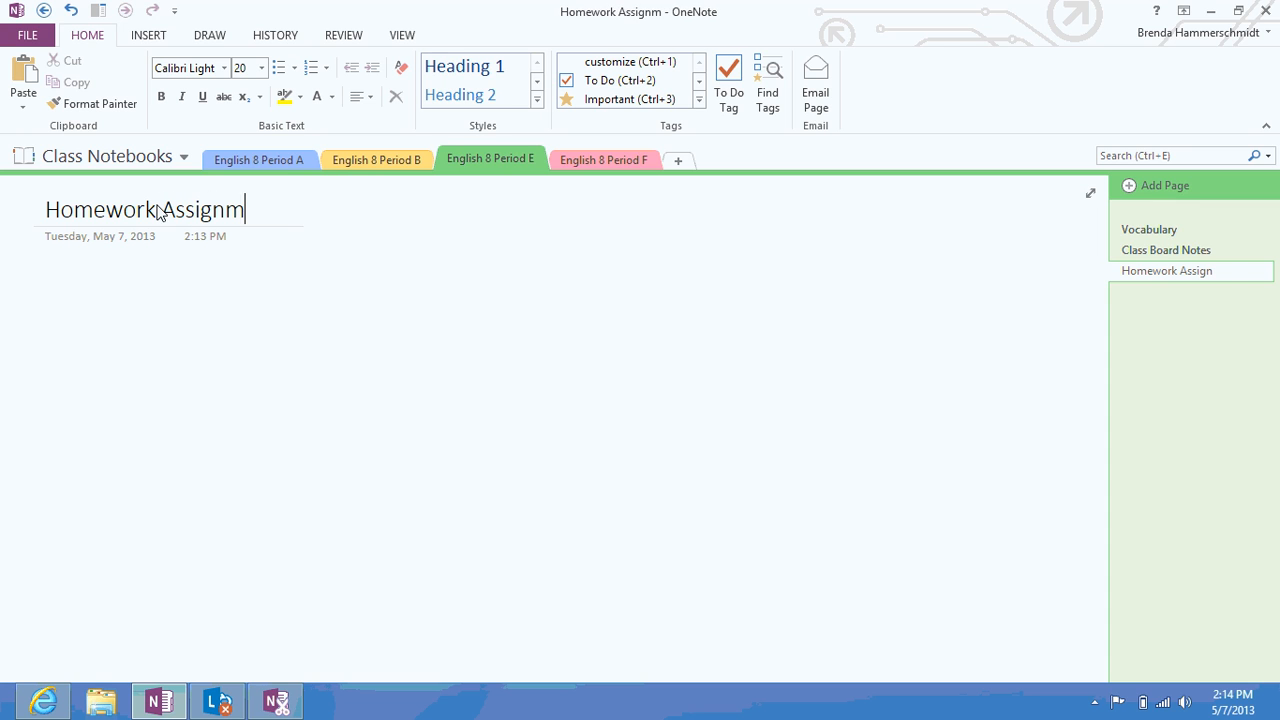
In English 8 Period F, add pages titled Vocabulary, Class Board Notes and Homework Assignments
left_click(580, 159)
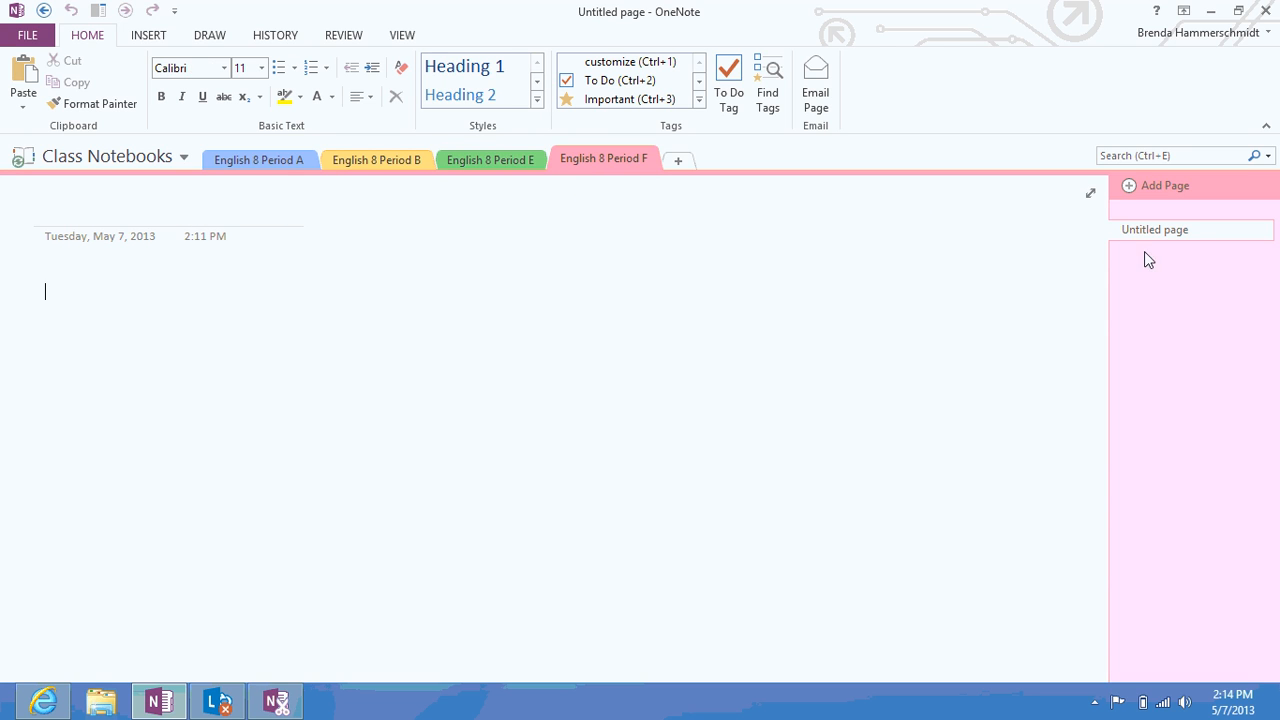
left_click(60, 208)
type("Voca")
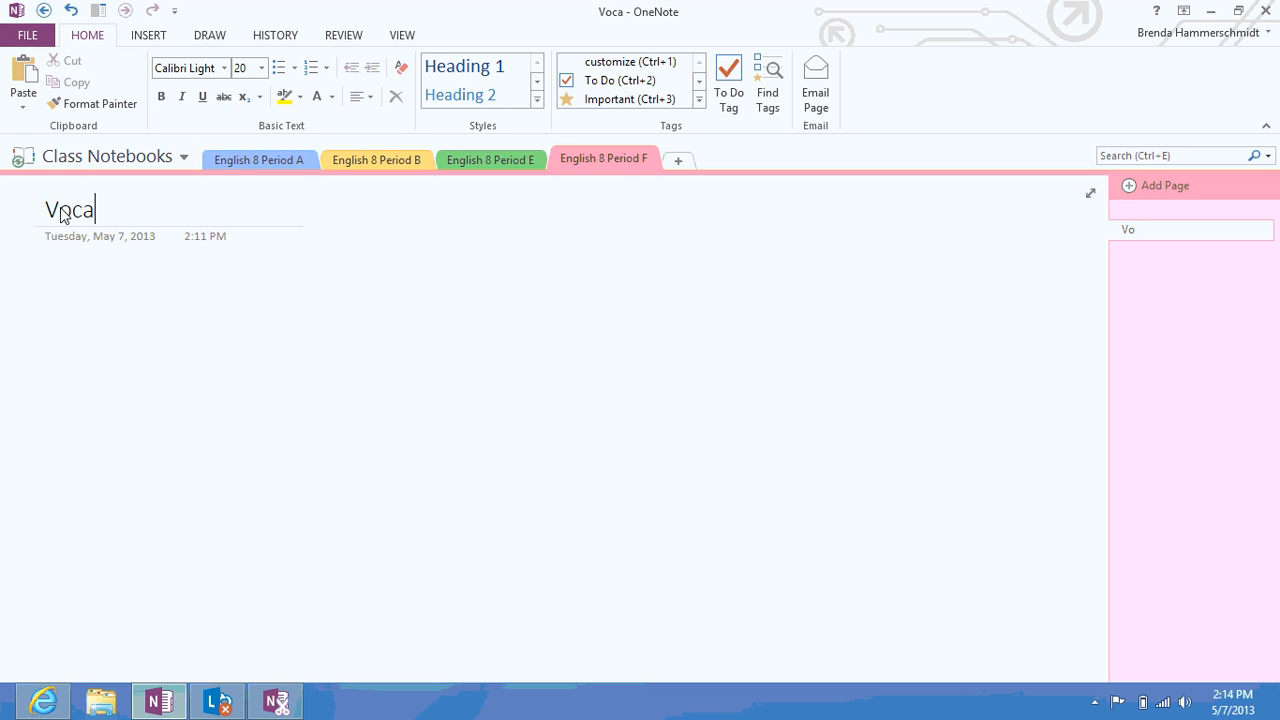
type("bulary")
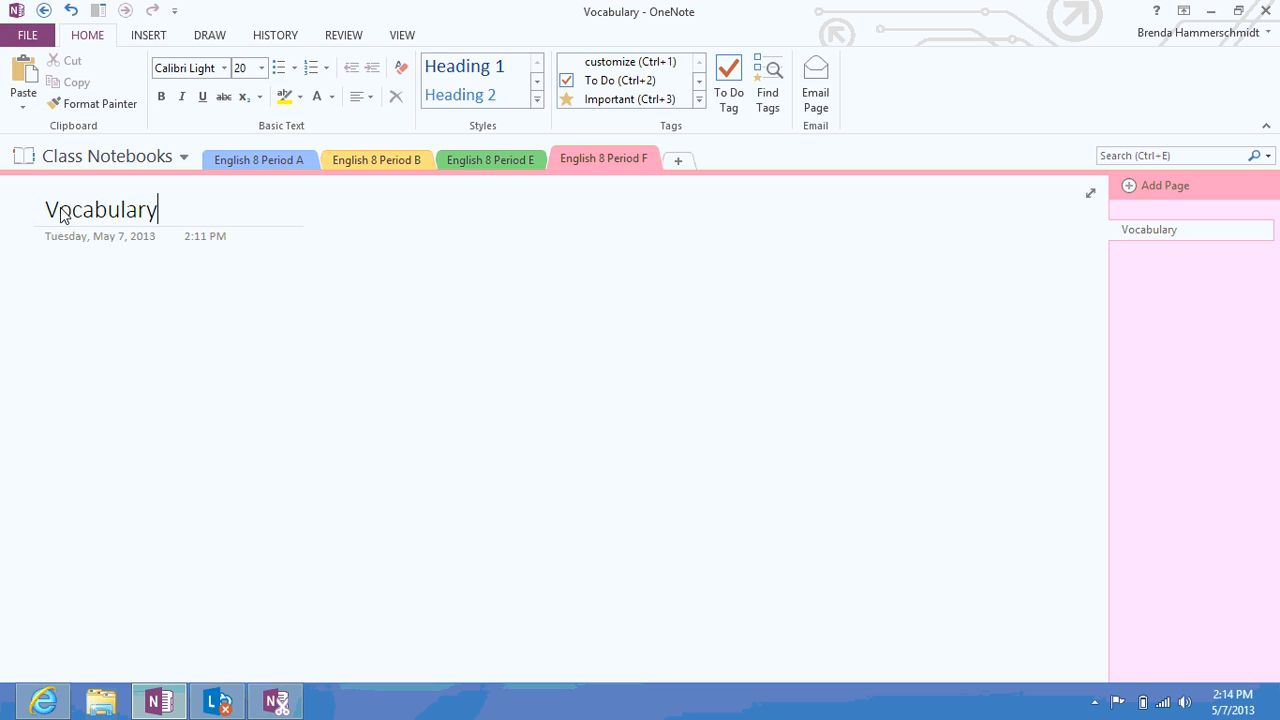
key("Return")
left_click(1166, 190)
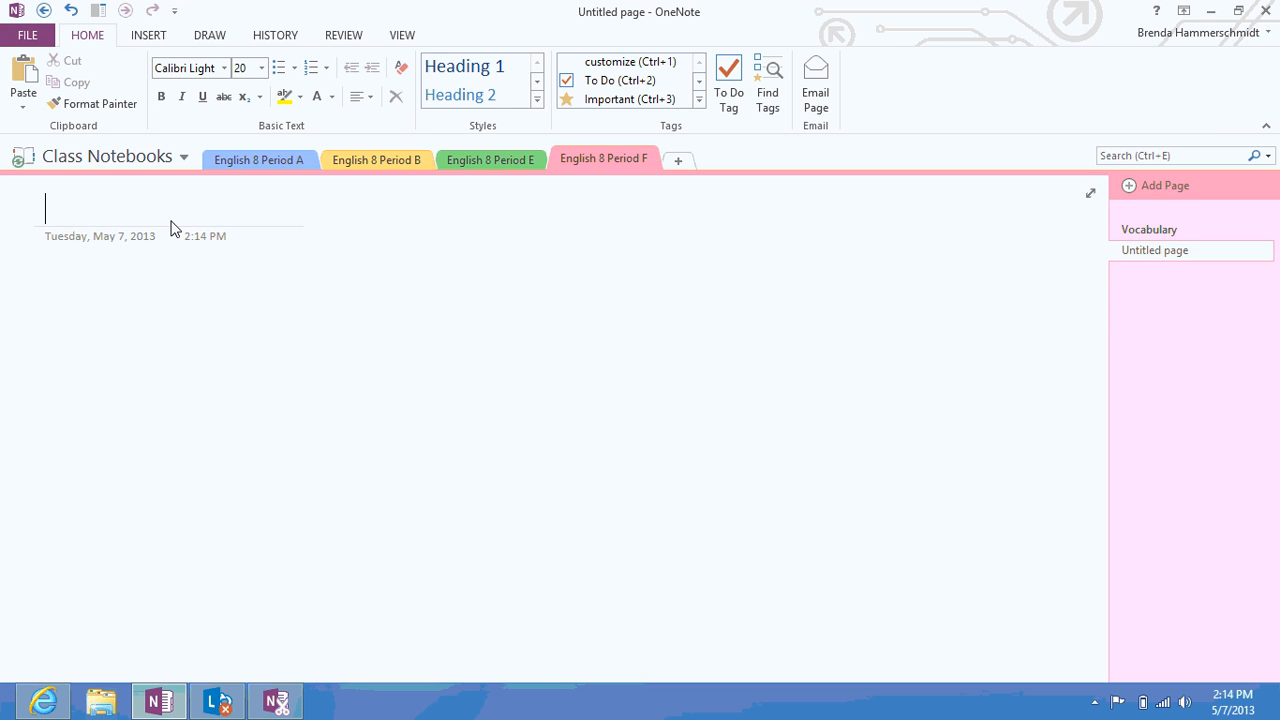
type("Class B")
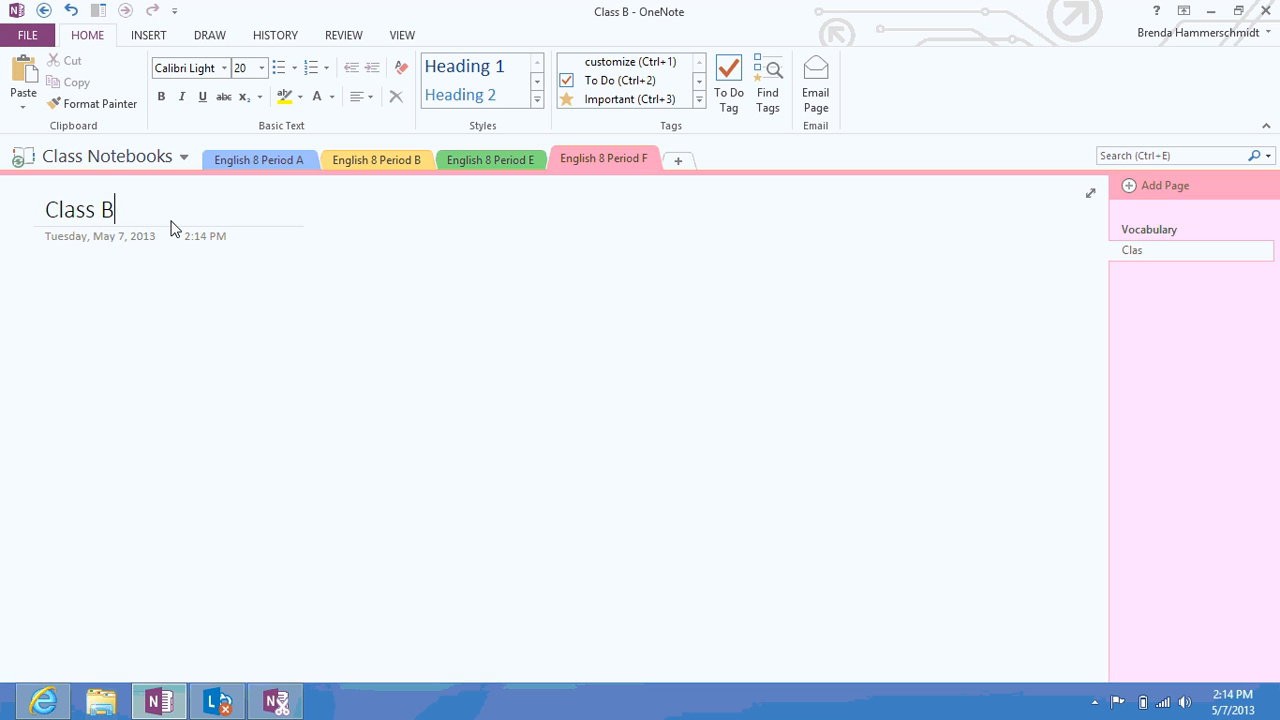
type("oard Notes")
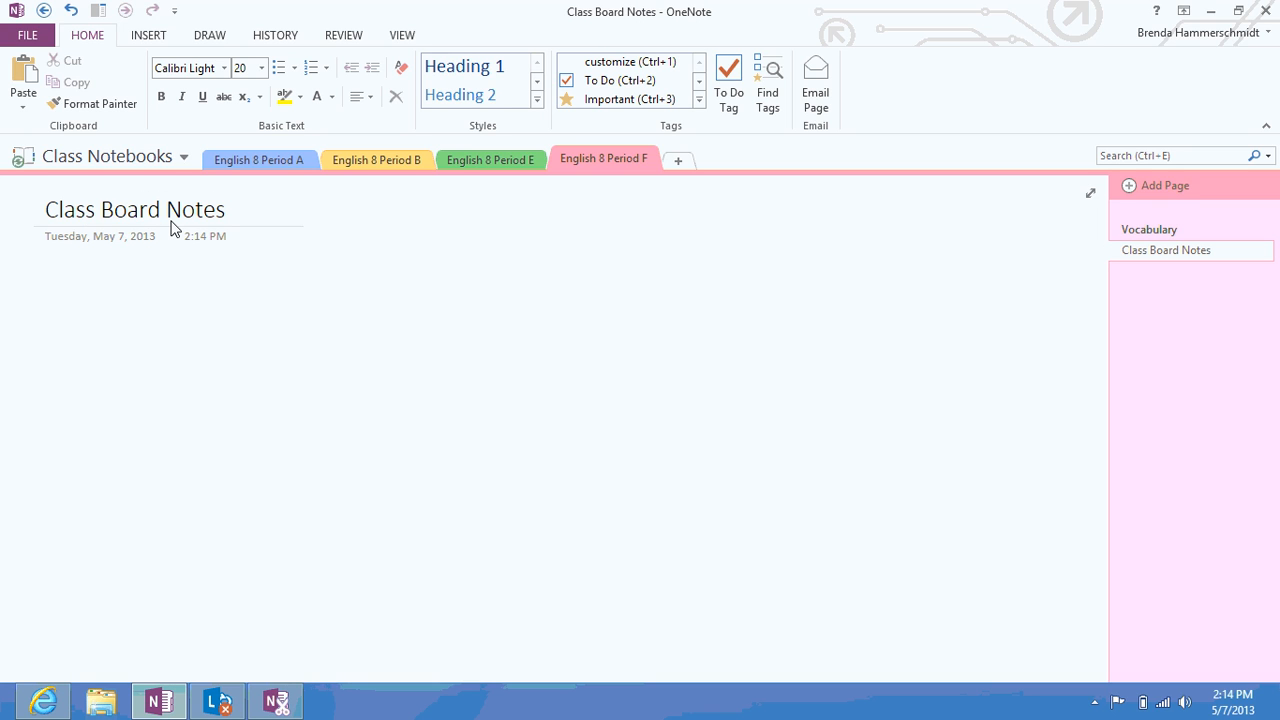
left_click(1132, 186)
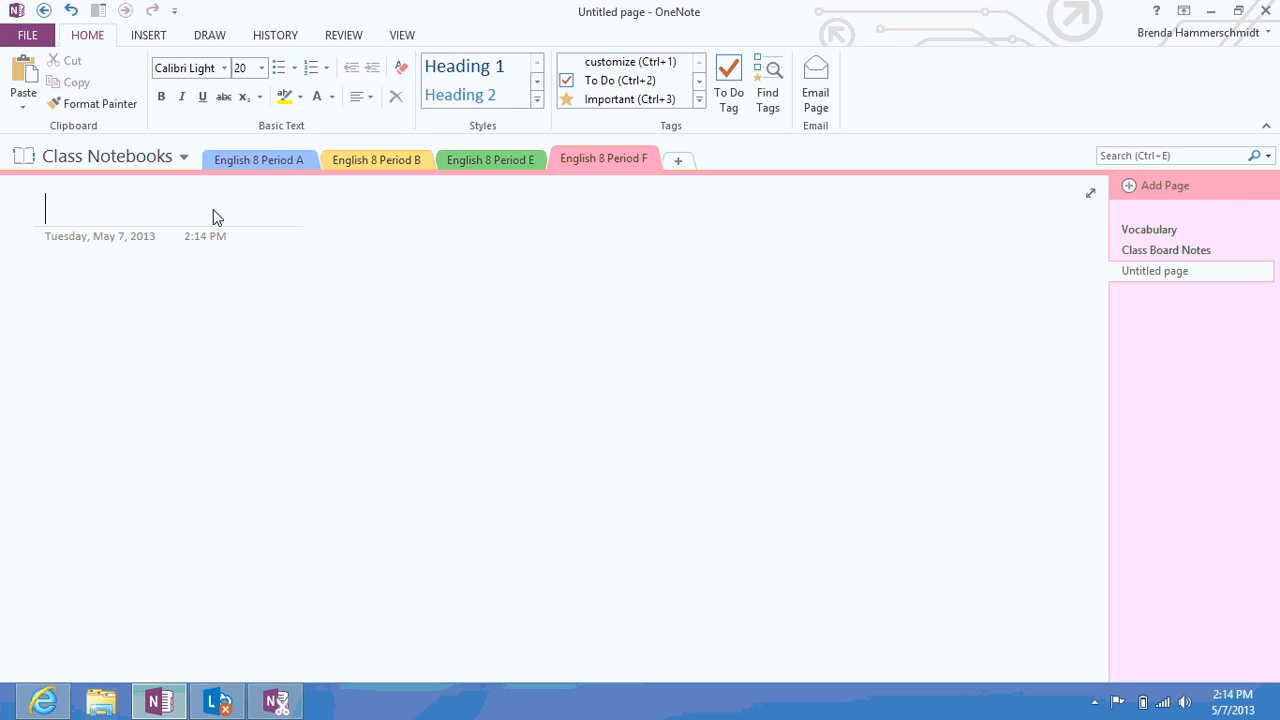
type("Homework Ass")
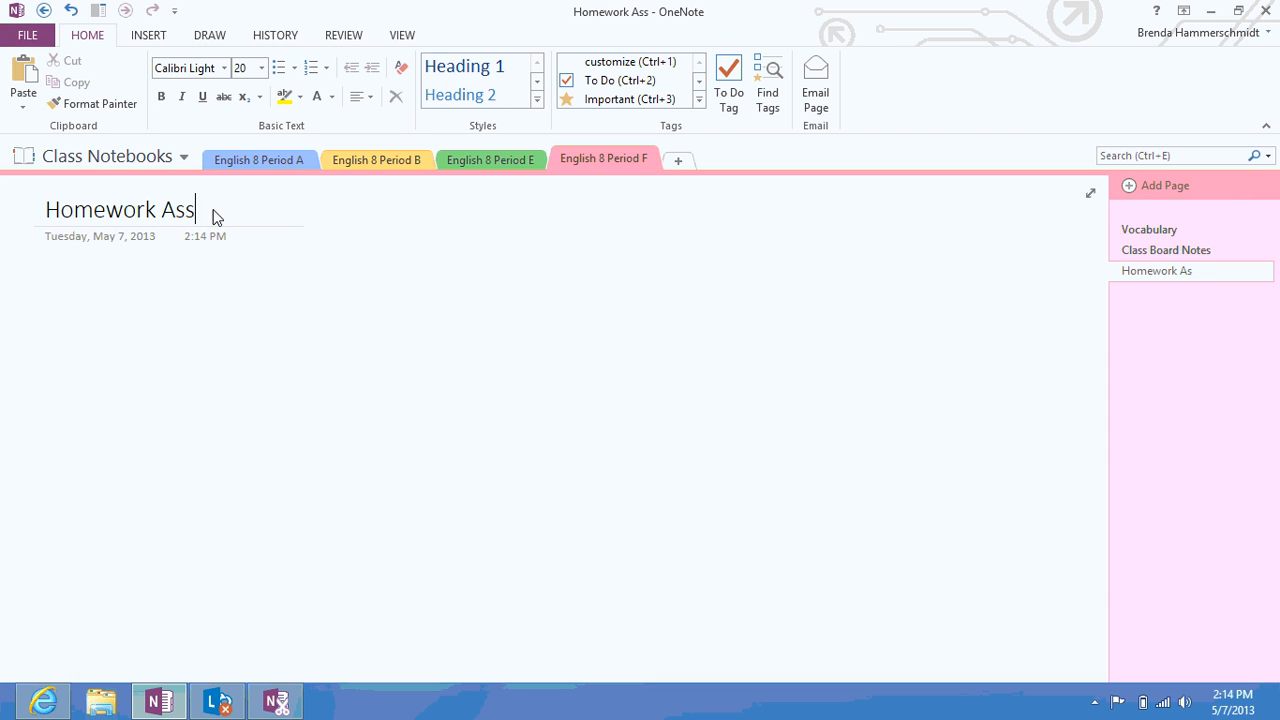
type("ignments")
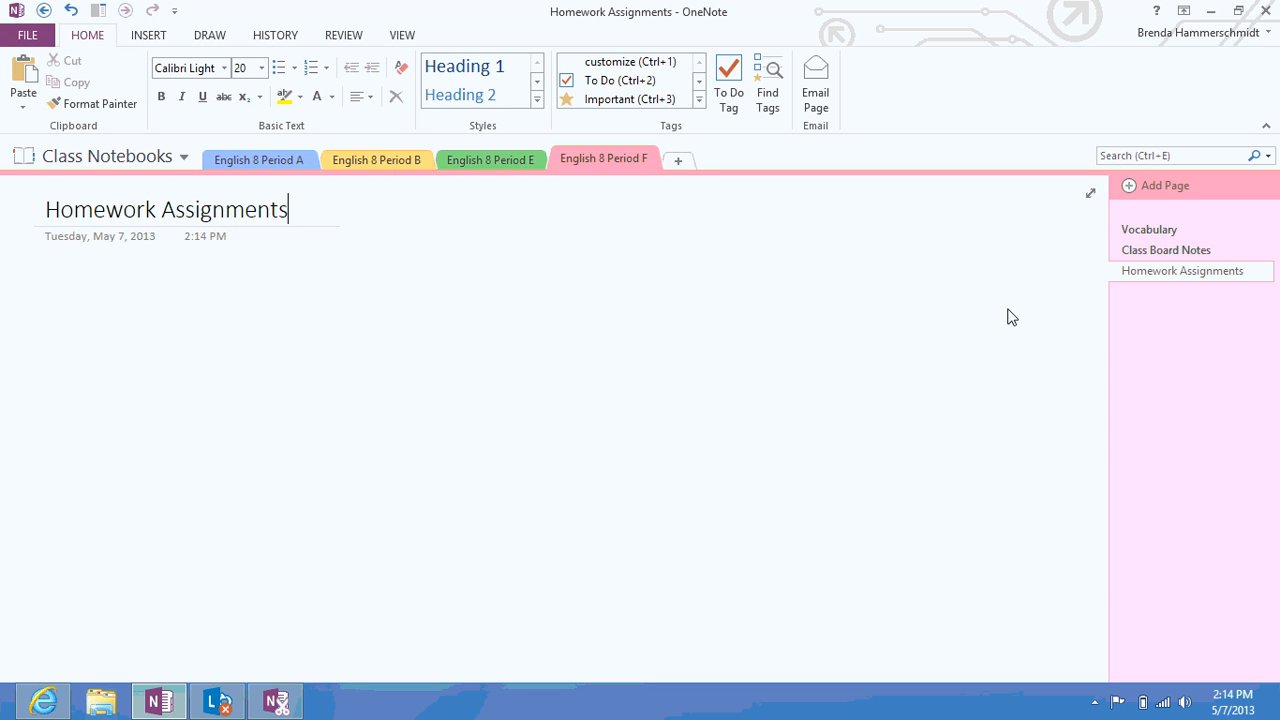
Add a section named Period A Homework and place it right after English 8 Period A
left_click(677, 163)
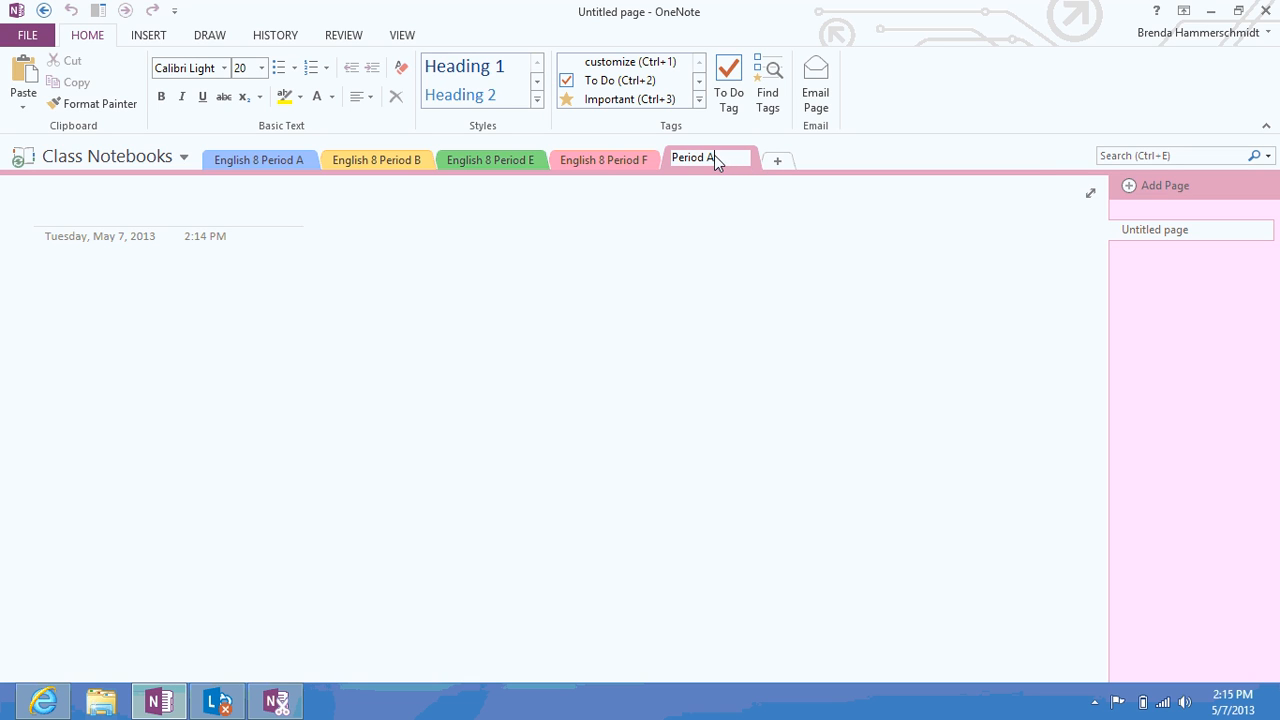
type("Period A Homewor")
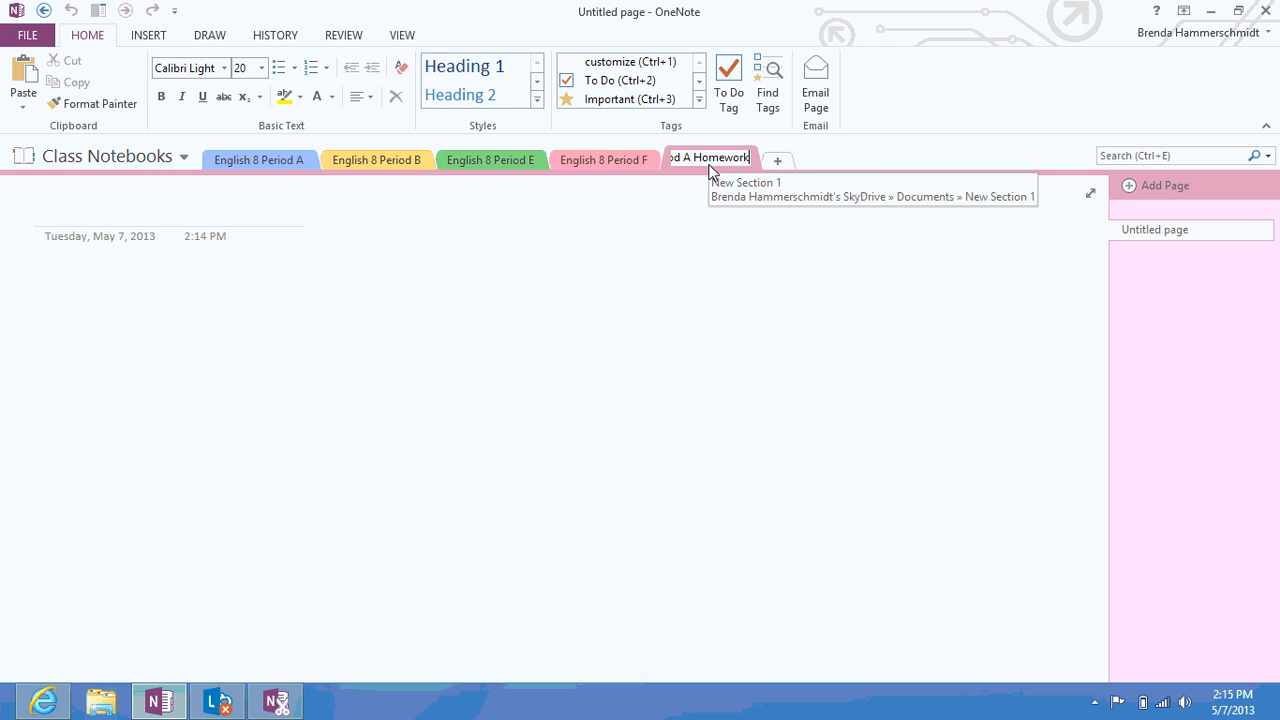
type("k")
key("Return")
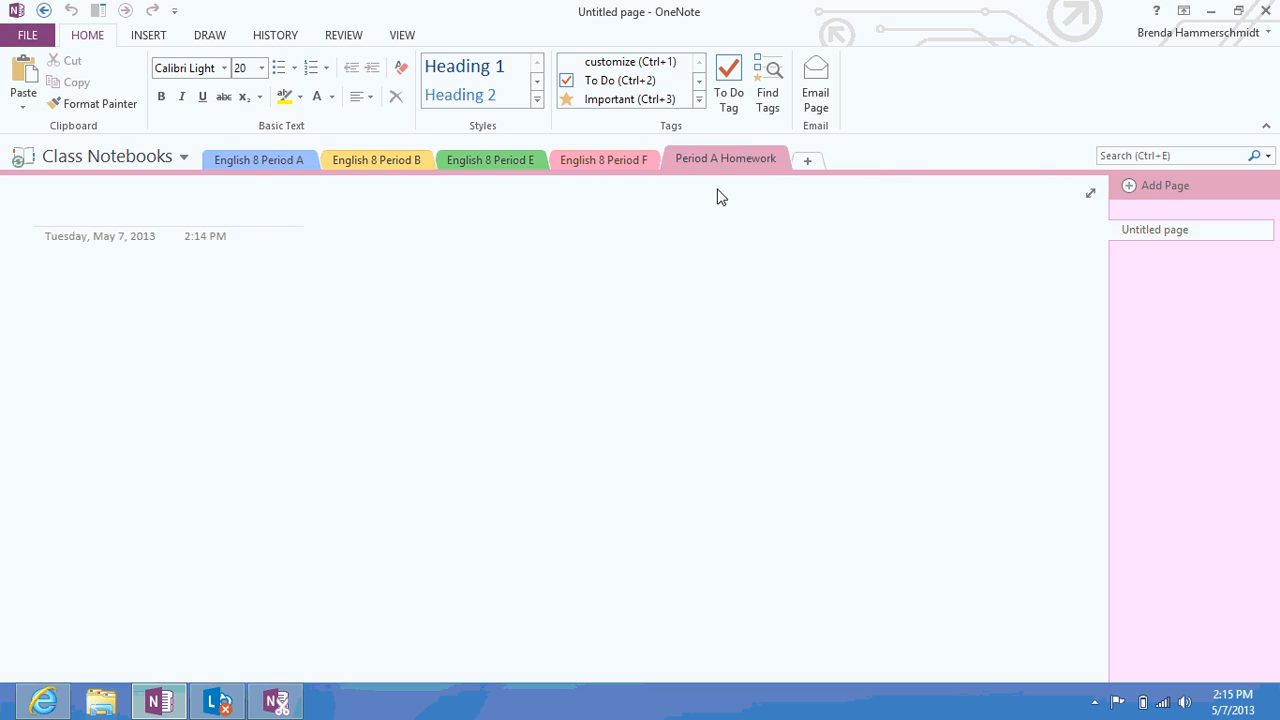
left_click_drag(731, 160, 587, 159)
left_click_drag(384, 150, 334, 164)
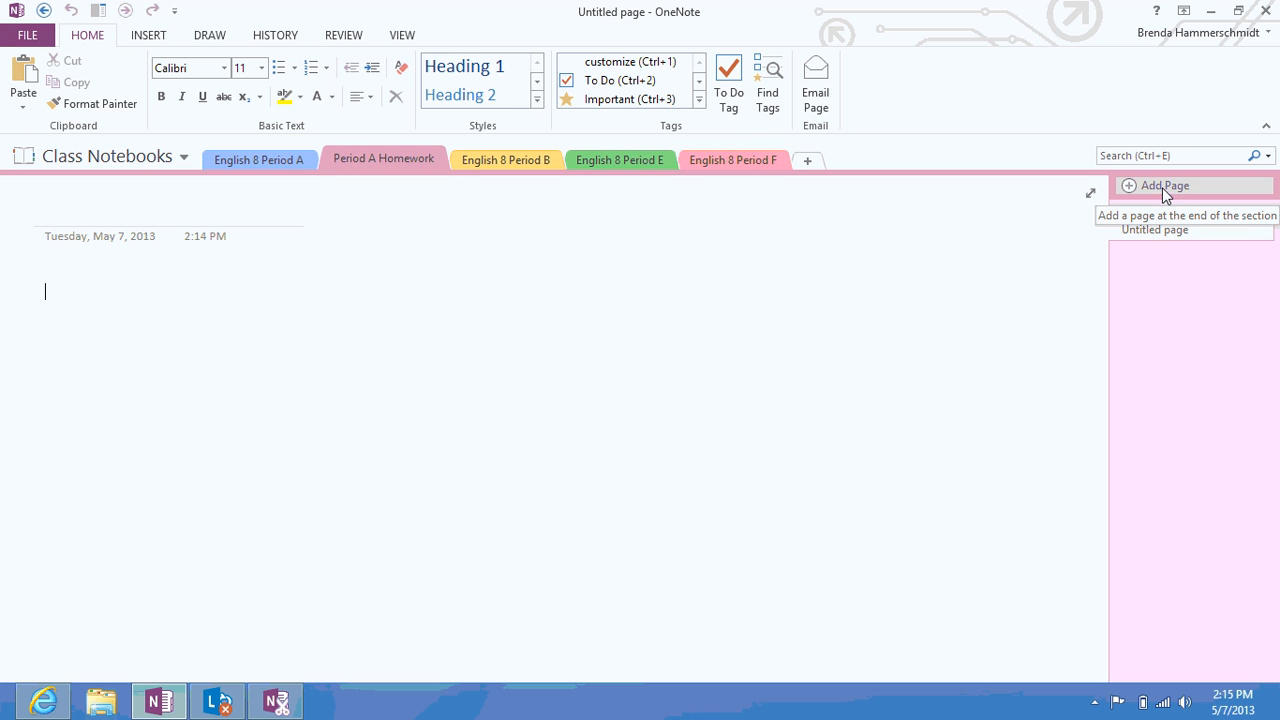
Give Period A Homework pages titled 5/1/2013 and 5/10/2013
left_click(182, 217)
type("5/1")
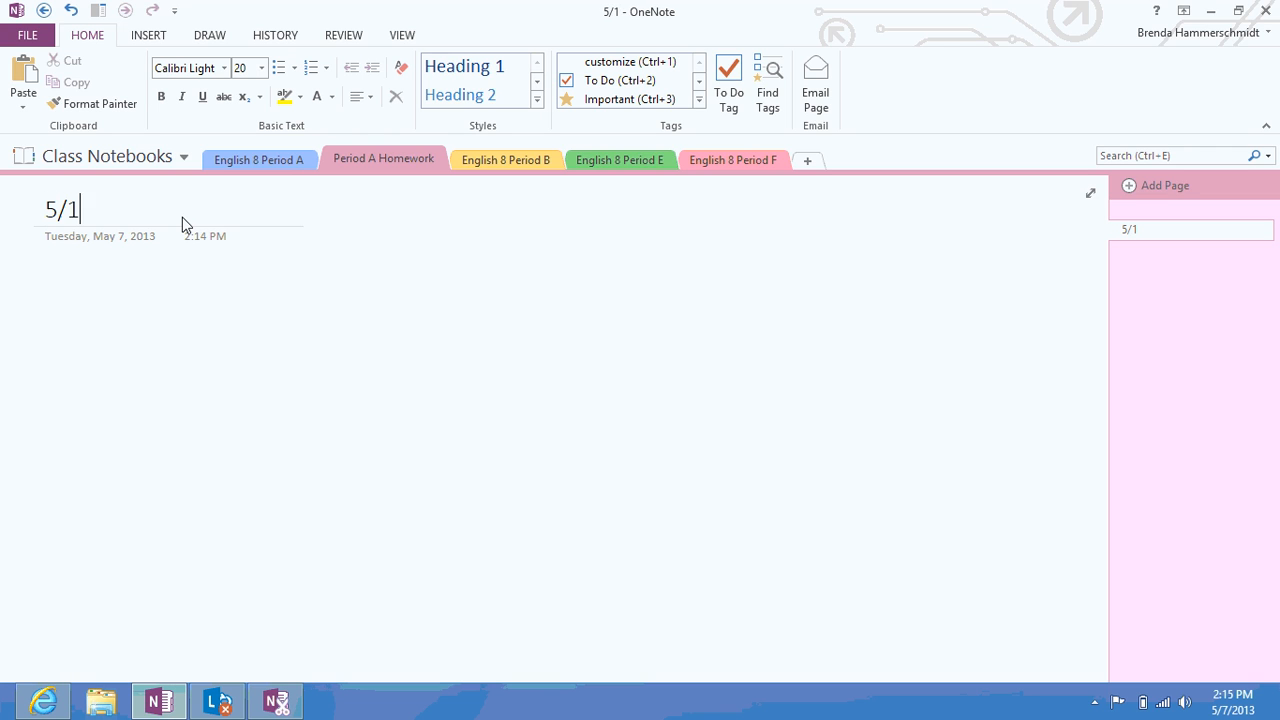
type("/2013")
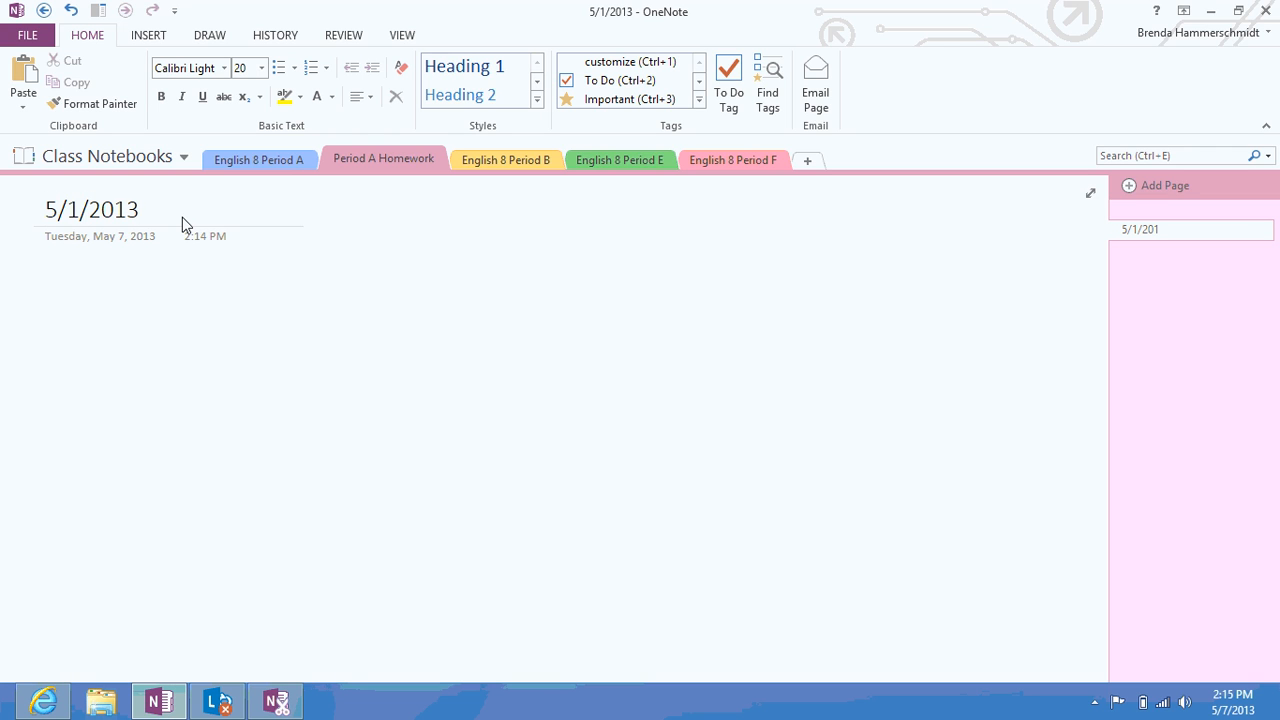
key("Return")
left_click(1158, 190)
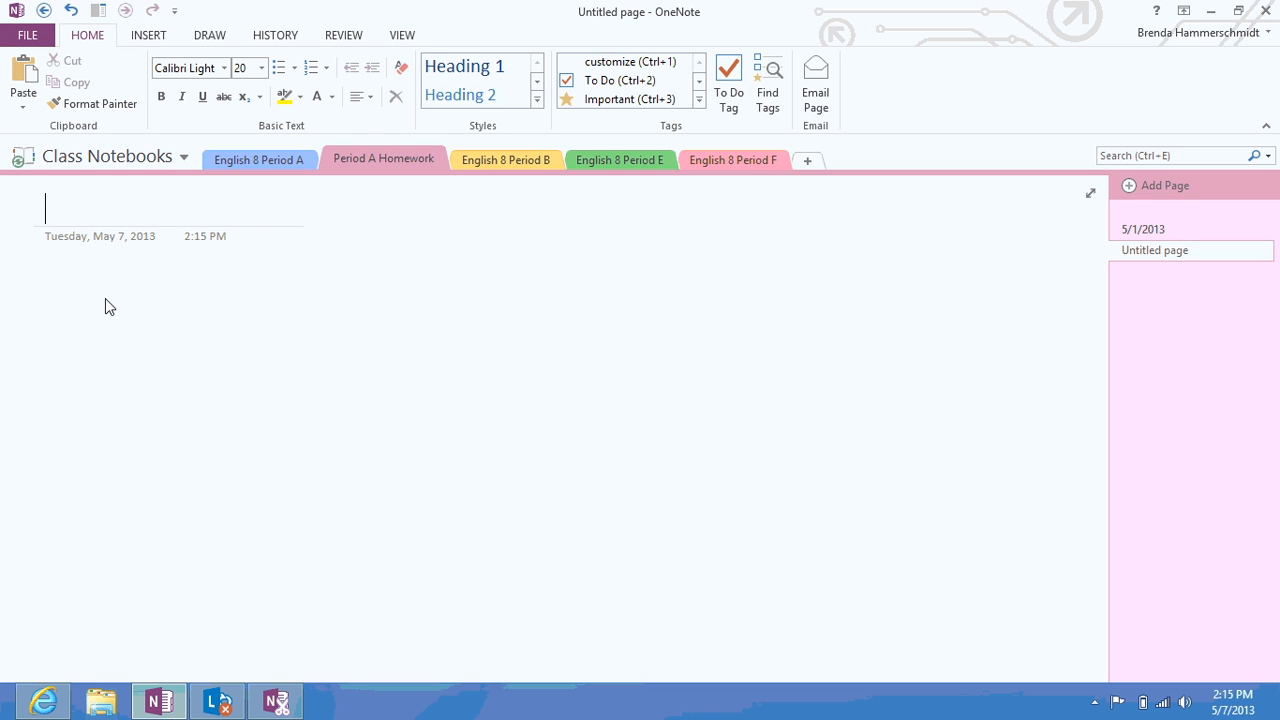
type("5/10/")
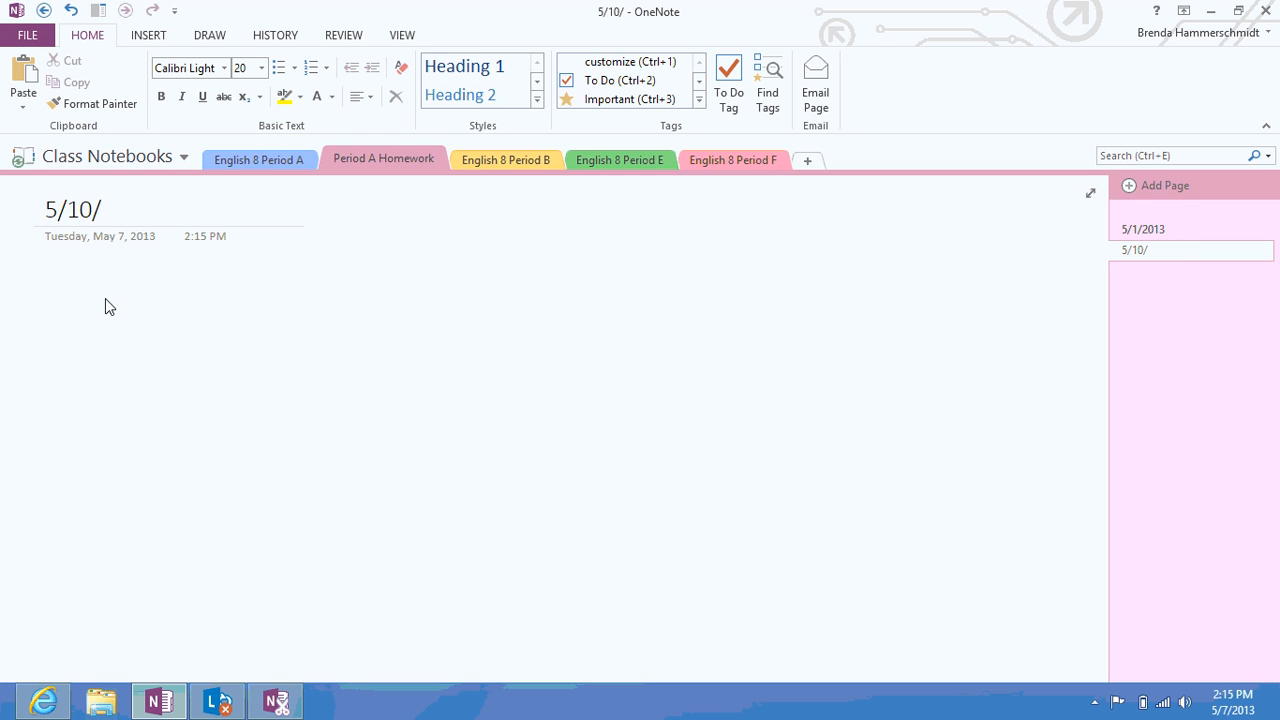
type("2013")
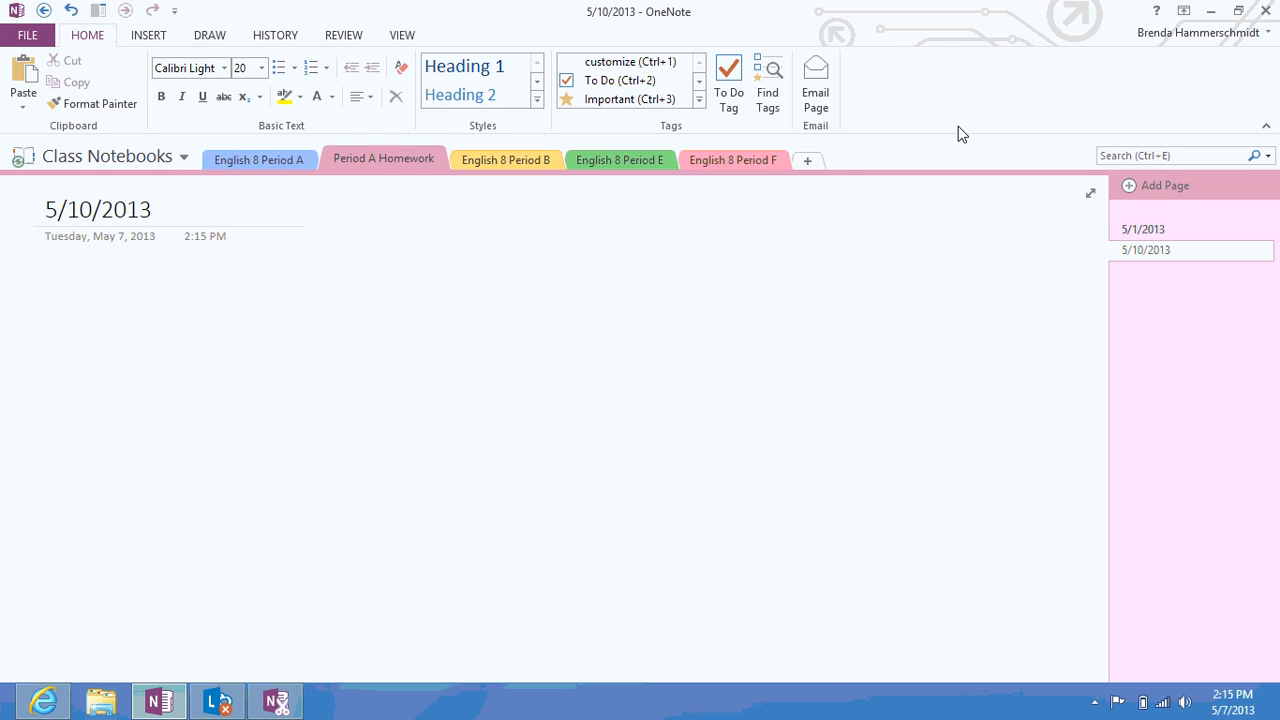
Add a Class Board Assignments Period A section and place it after Period A Homework
left_click(808, 164)
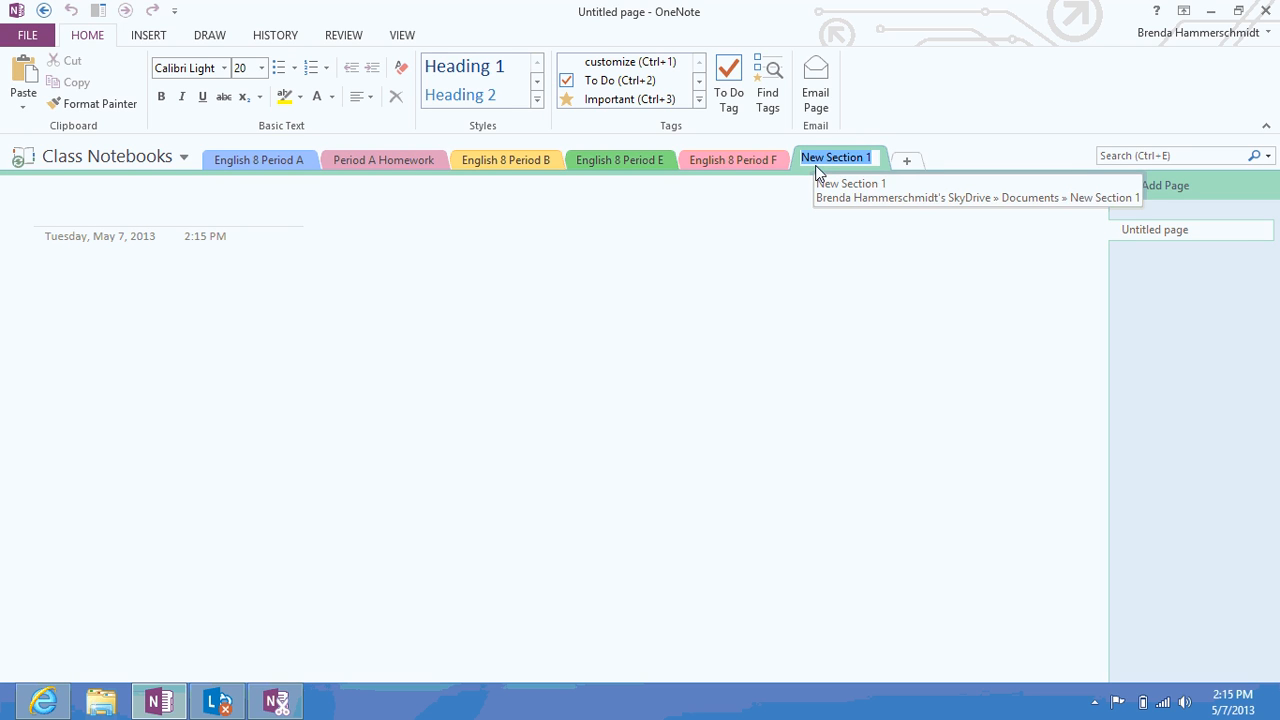
type("Class Boa")
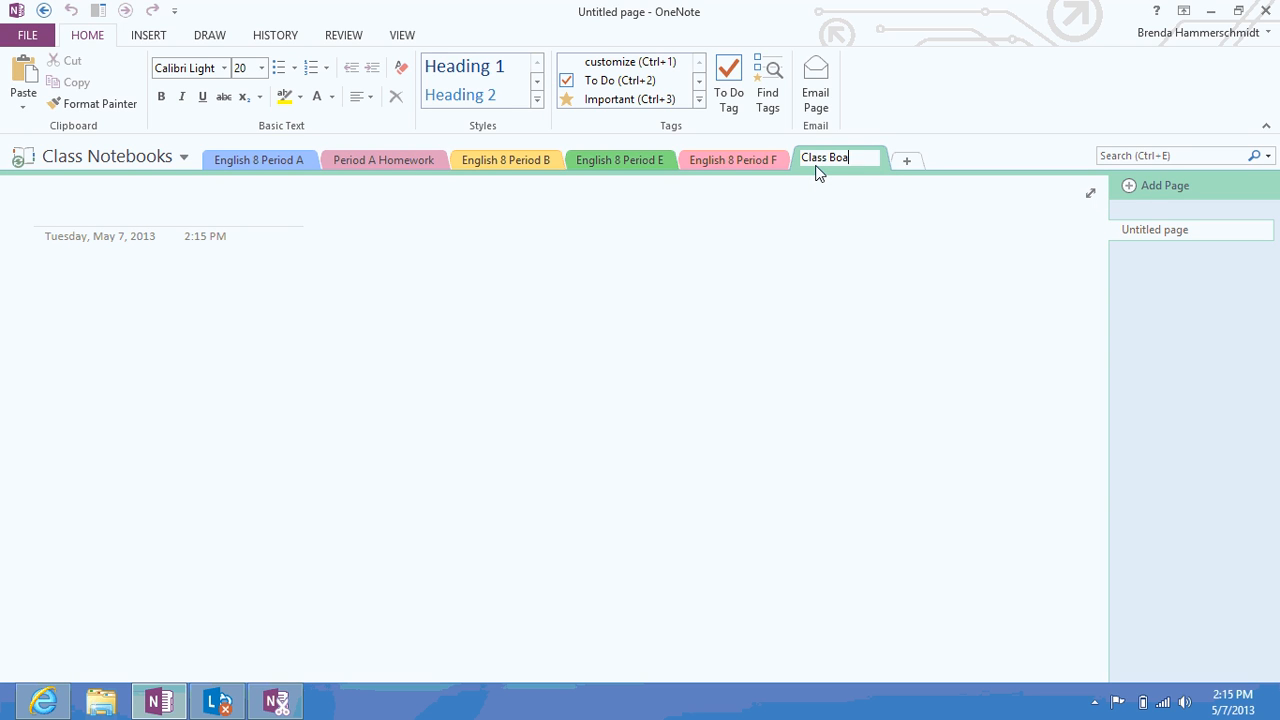
type("rd Assignem")
type("ments")
type(" Period A")
key("Return")
left_click_drag(873, 170, 686, 158)
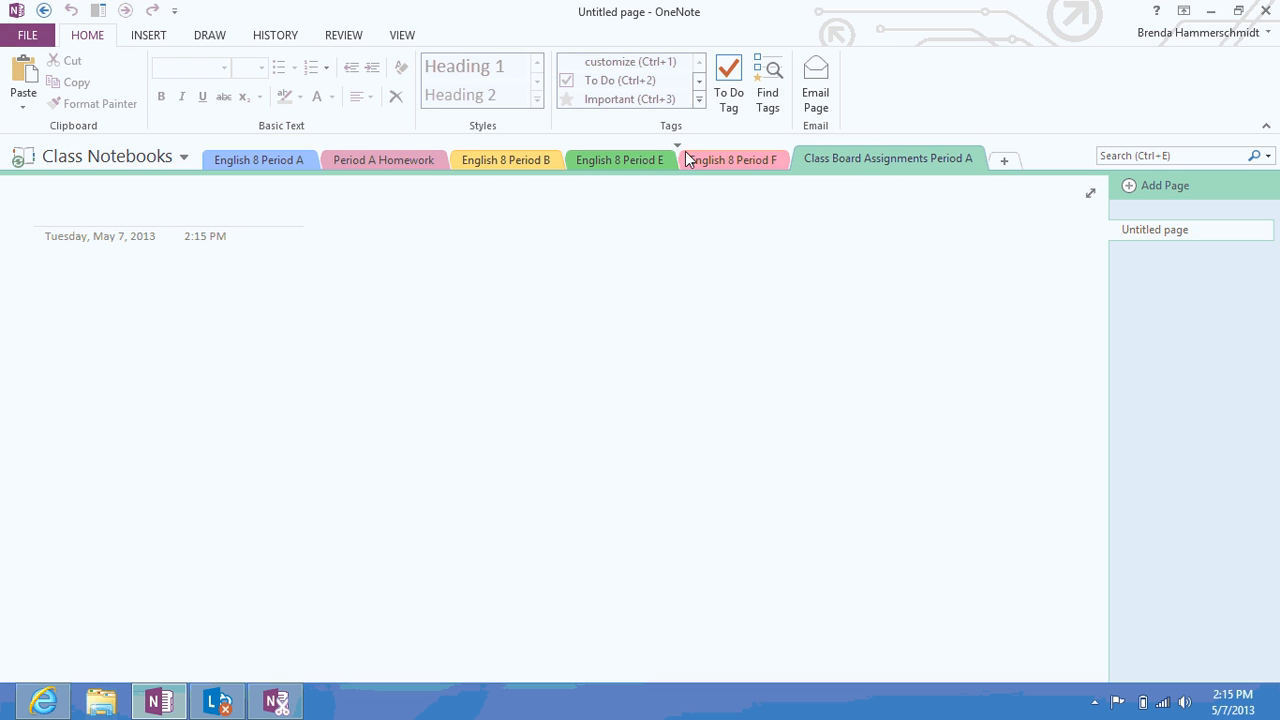
left_click_drag(493, 162, 466, 164)
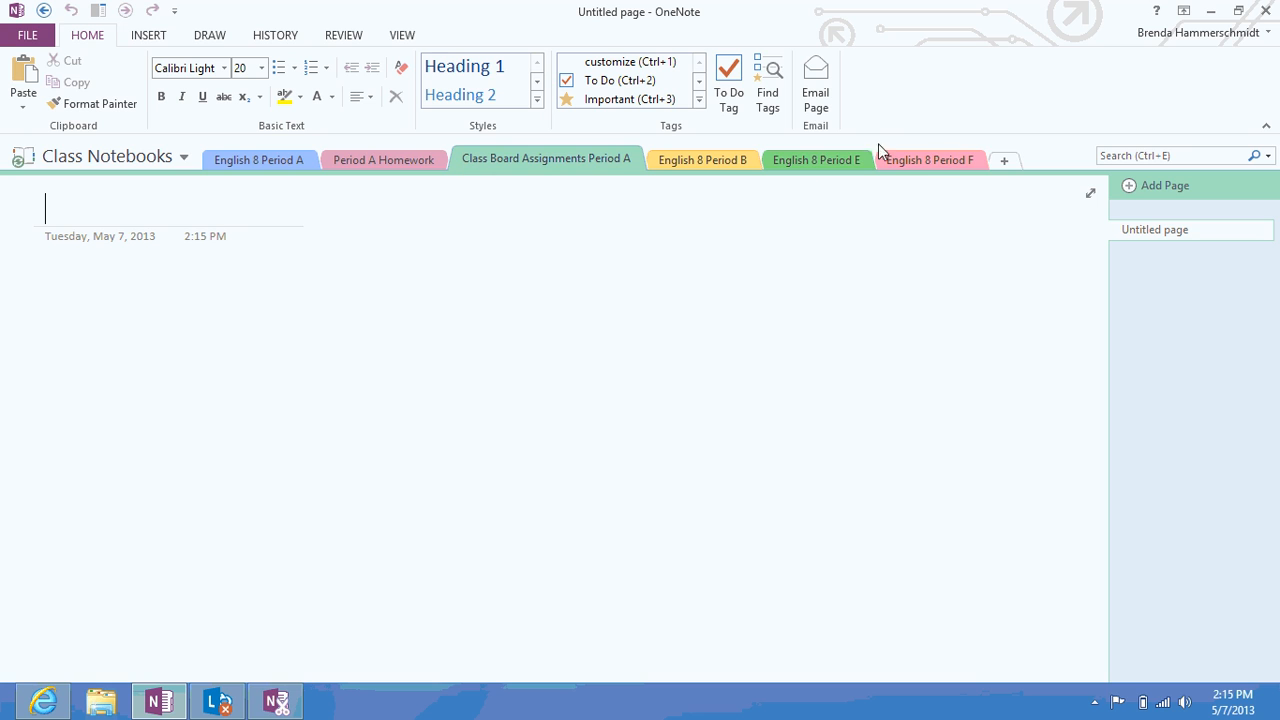
Add a Homework Assignments Period A section after Class Board Assignments, then return to Period A Homework
left_click(1000, 163)
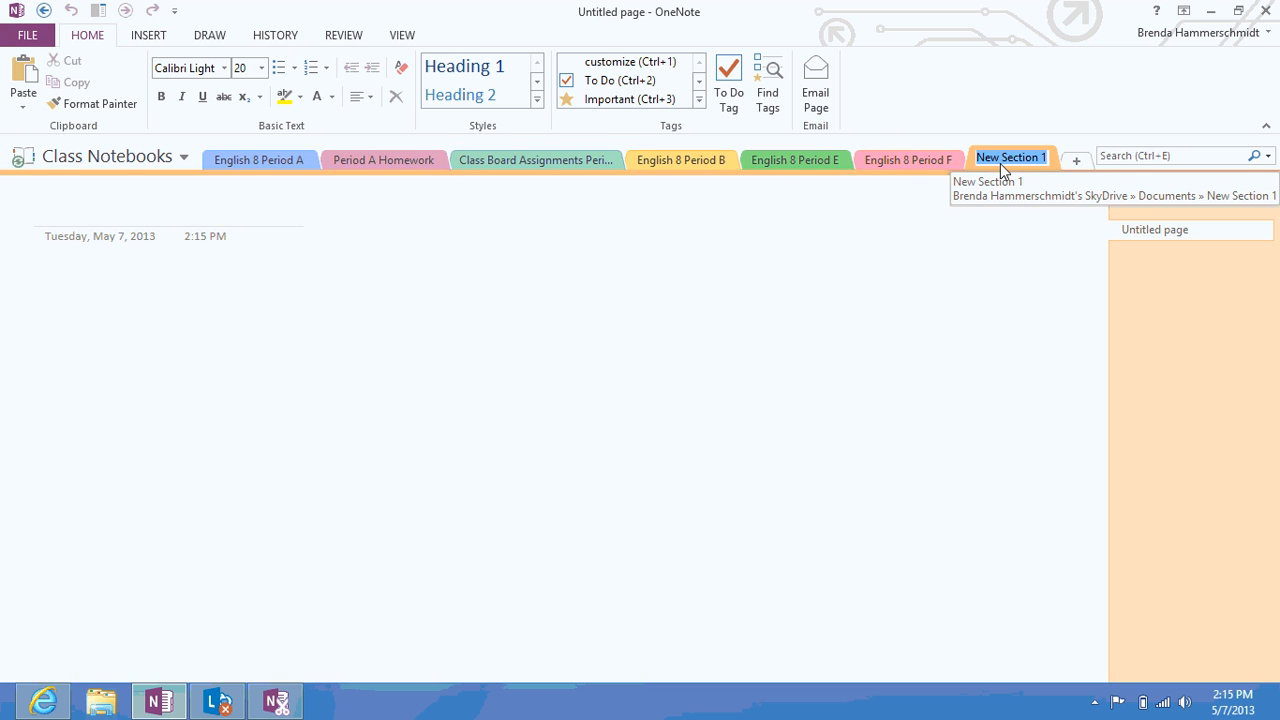
type("Homework Ass")
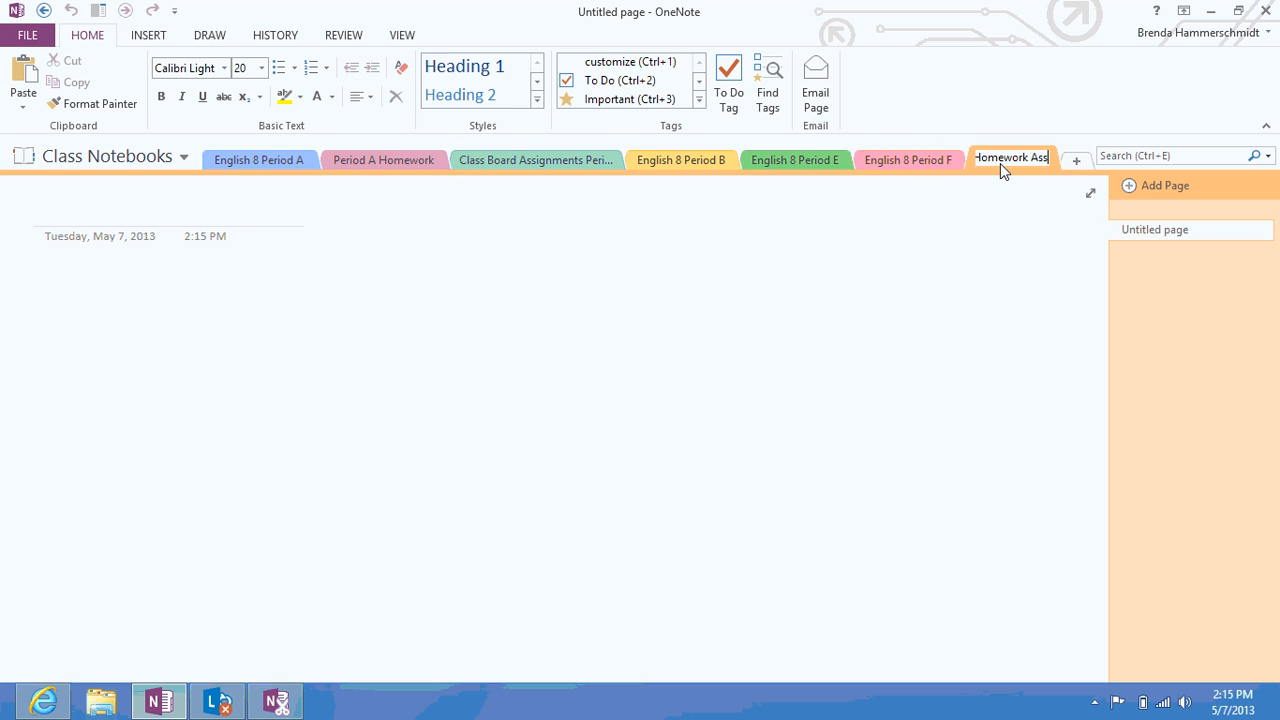
type("ignments Period A")
key("Return")
left_click_drag(704, 165, 632, 172)
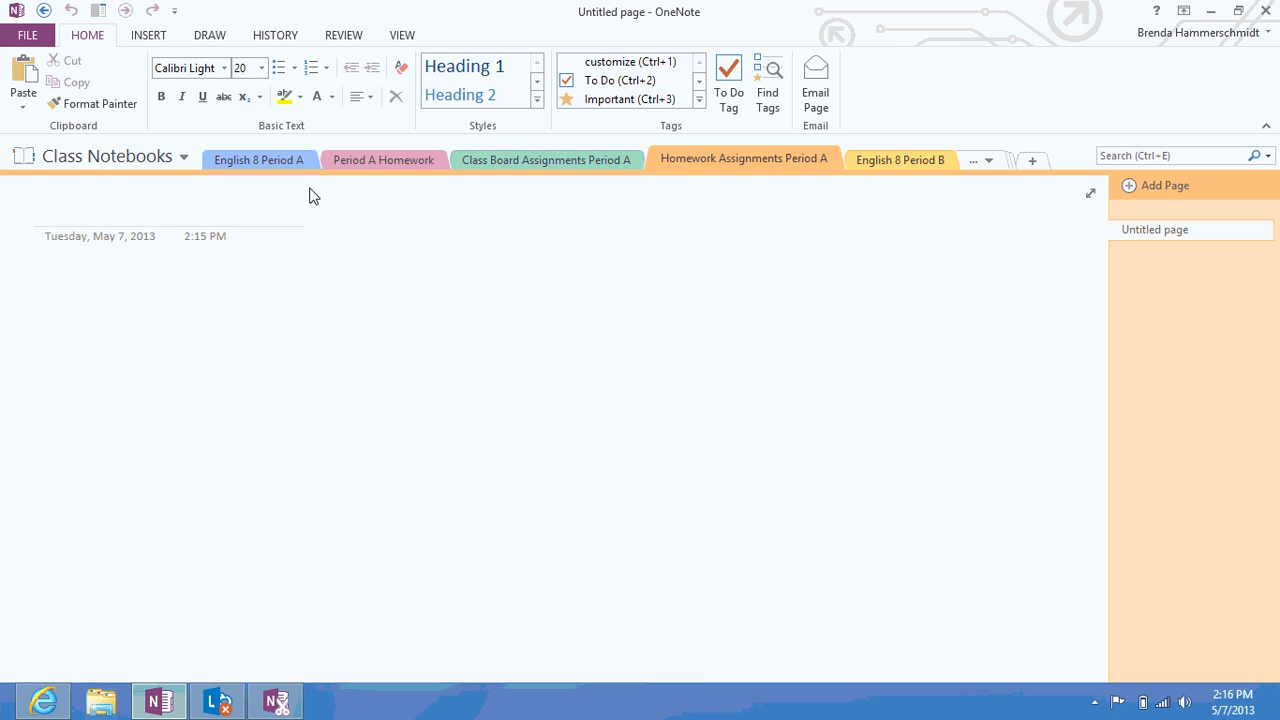
left_click(285, 162)
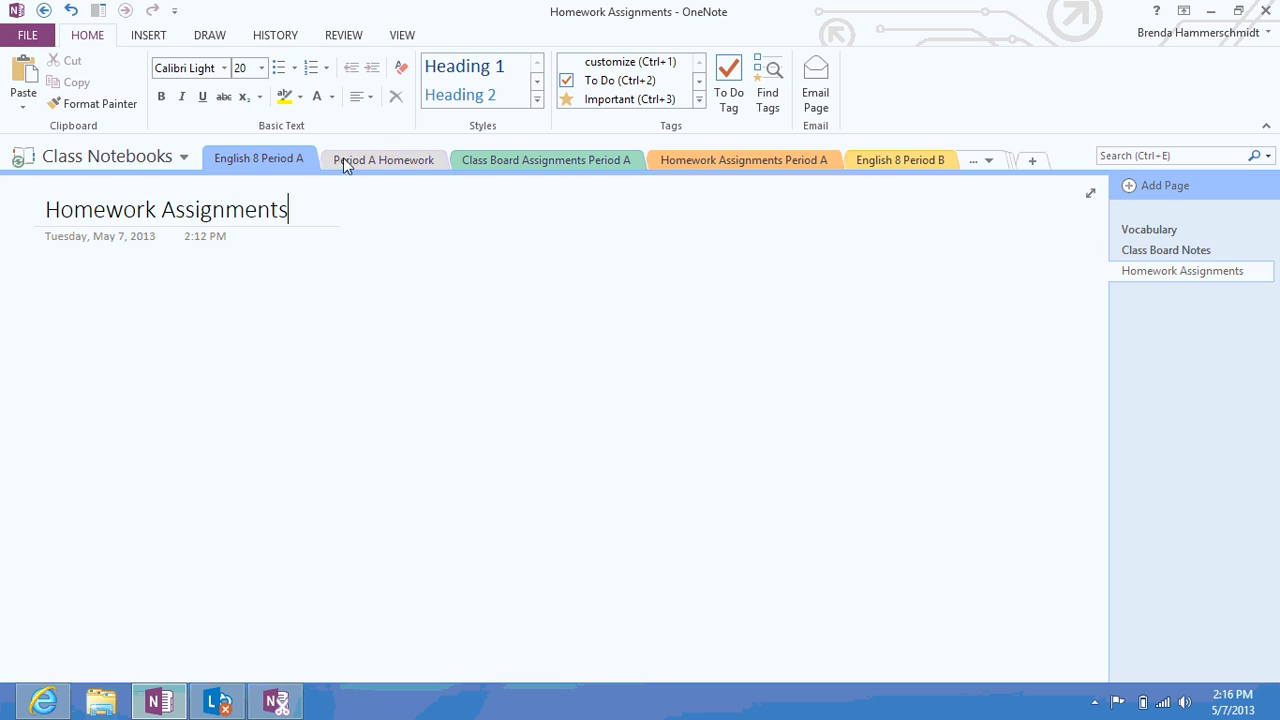
left_click(393, 160)
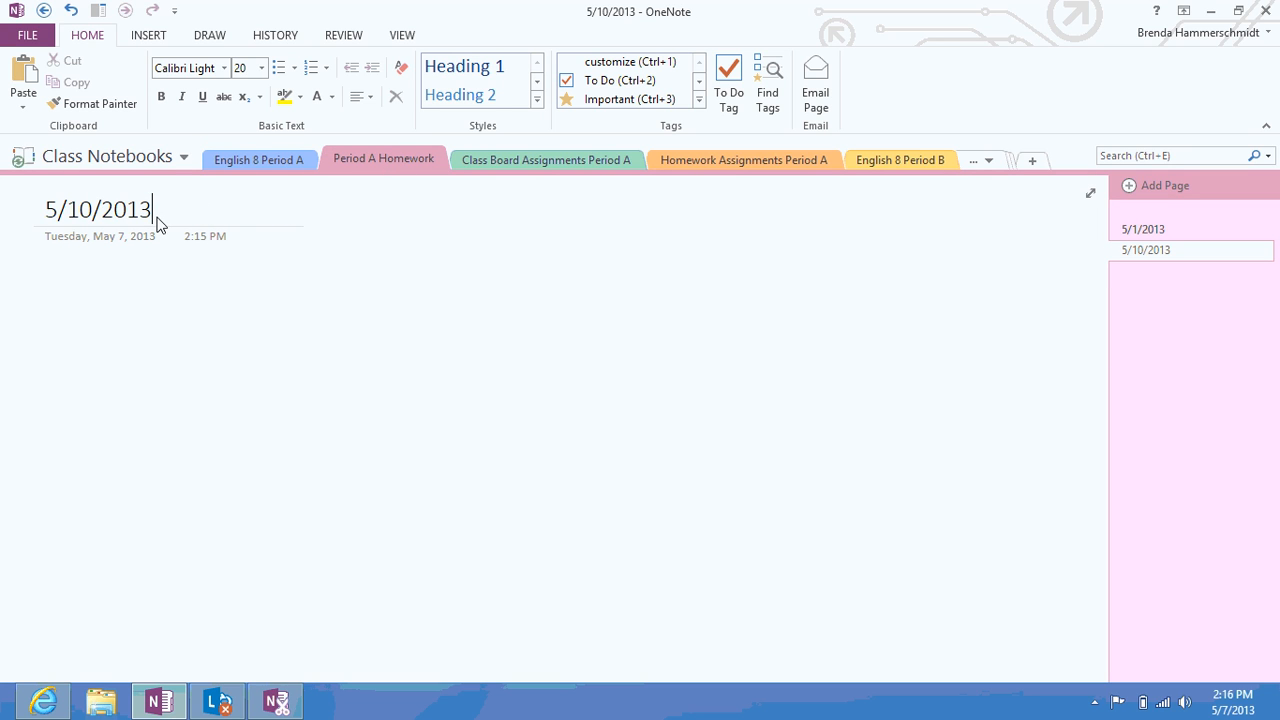
In Class Board Assignments Period A, add pages titled 5/2/2013 and 5/3/2013
left_click(578, 160)
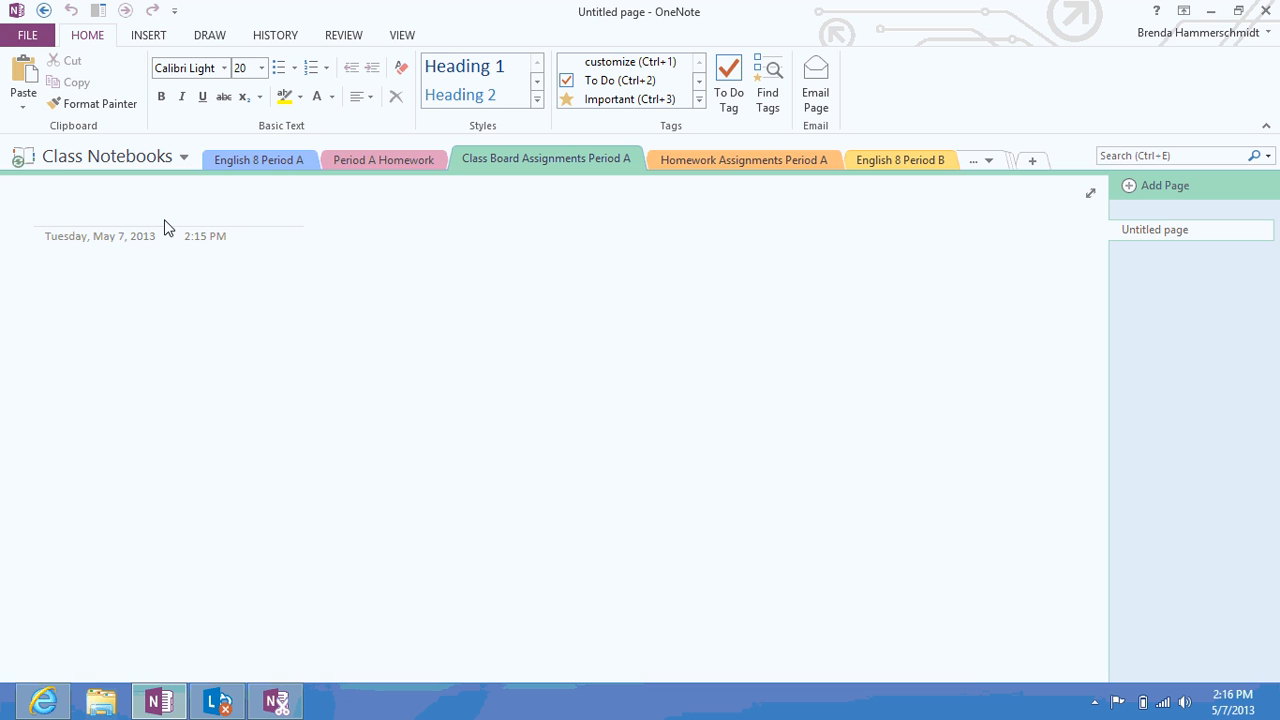
type("5/2/201")
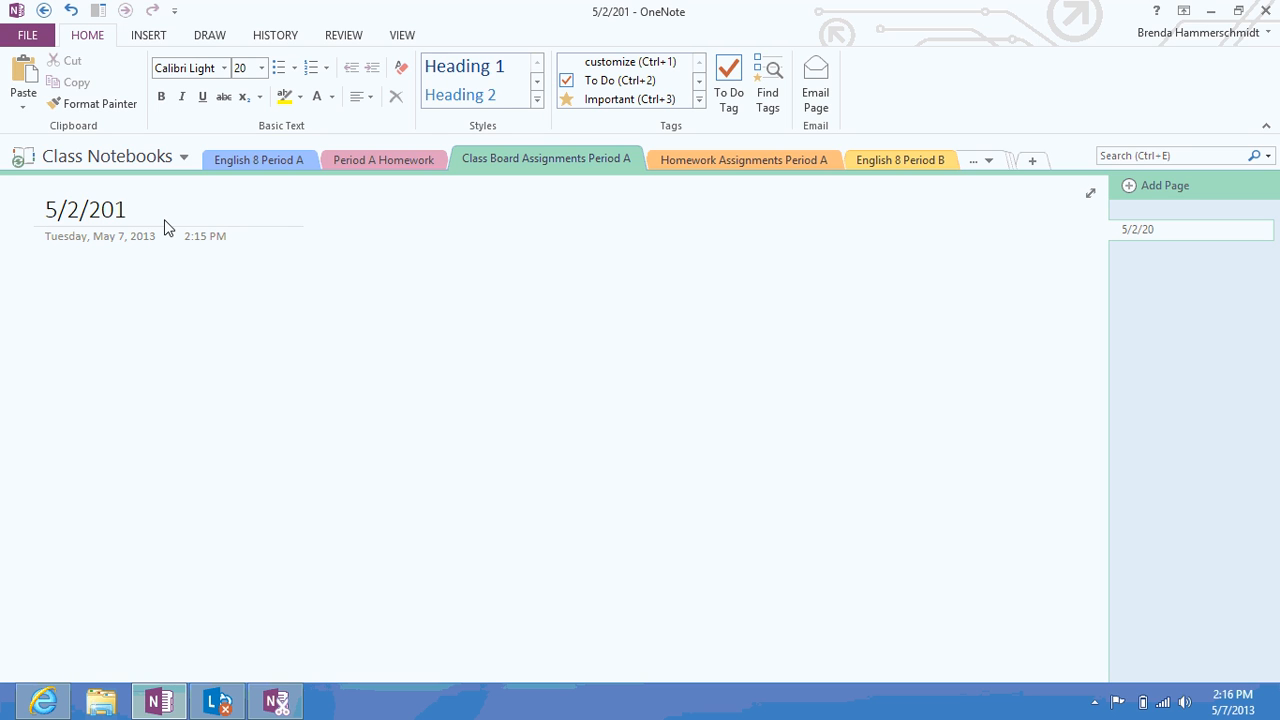
type("3")
key("Return")
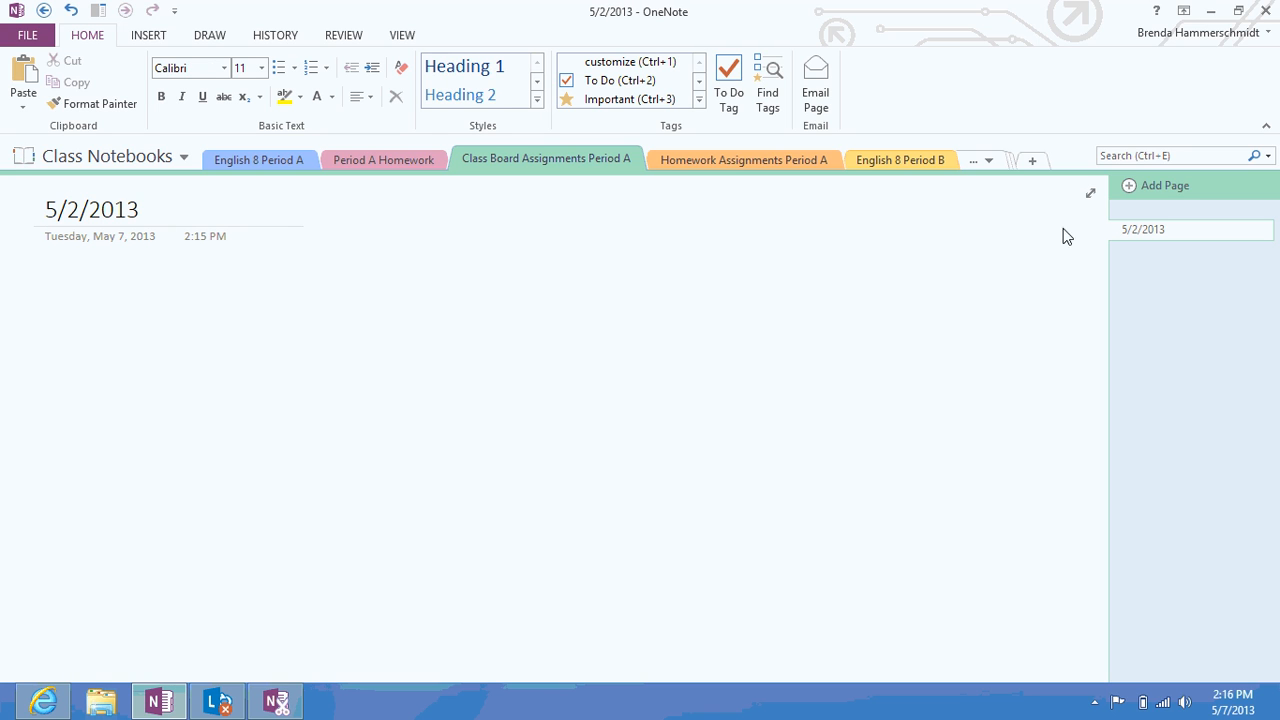
left_click(1168, 185)
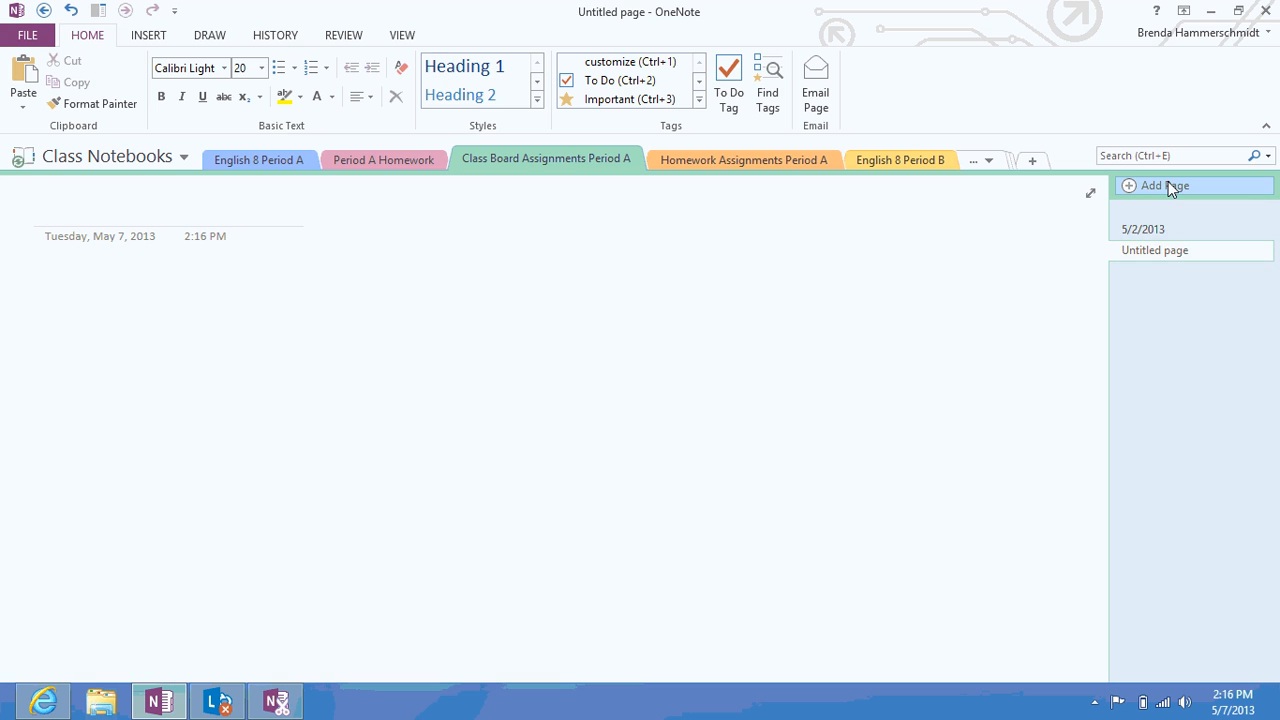
type("5/3/2013")
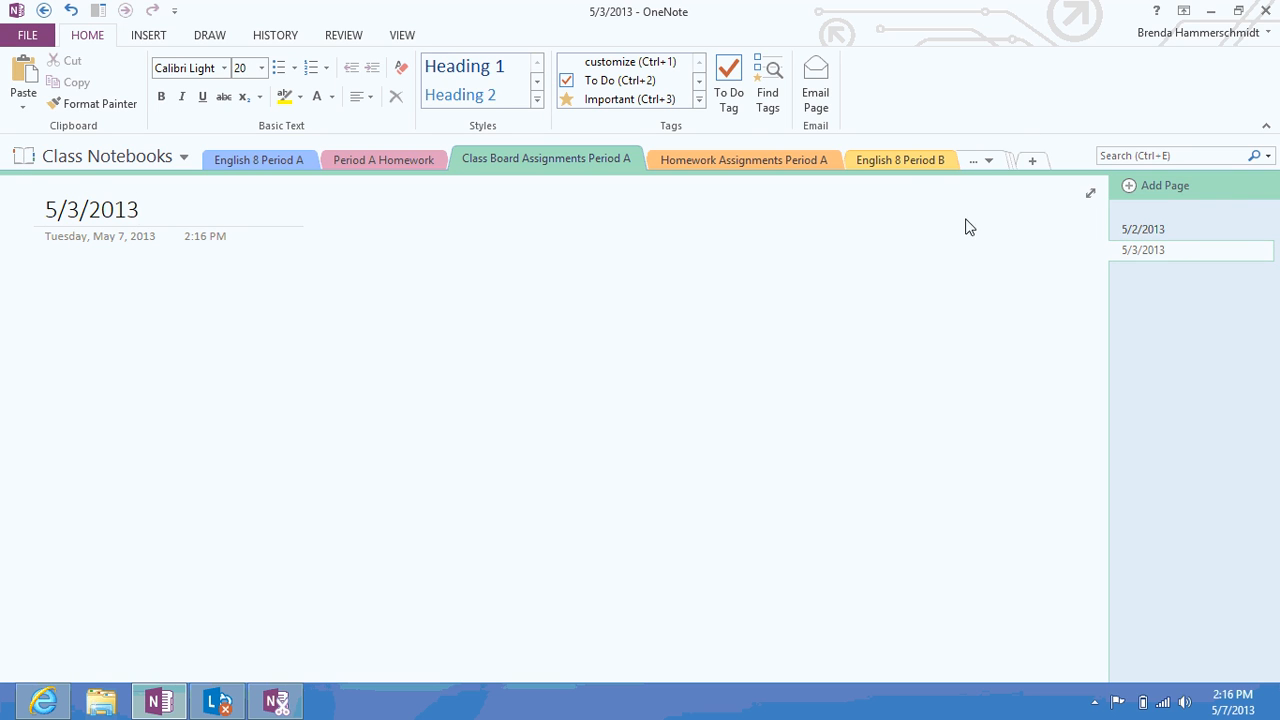
Title the section's first page 5/1/2013 and add a second page titled 5/3/2013
left_click(712, 162)
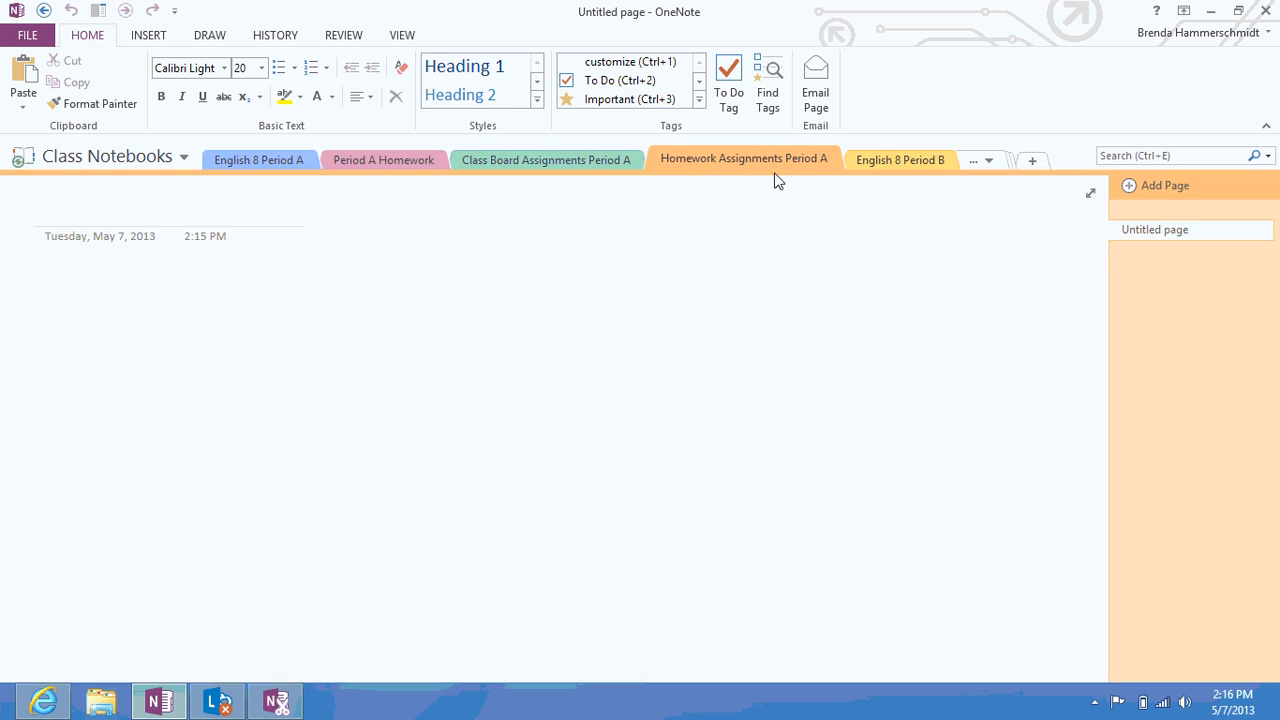
left_click(136, 200)
type("5/1/2")
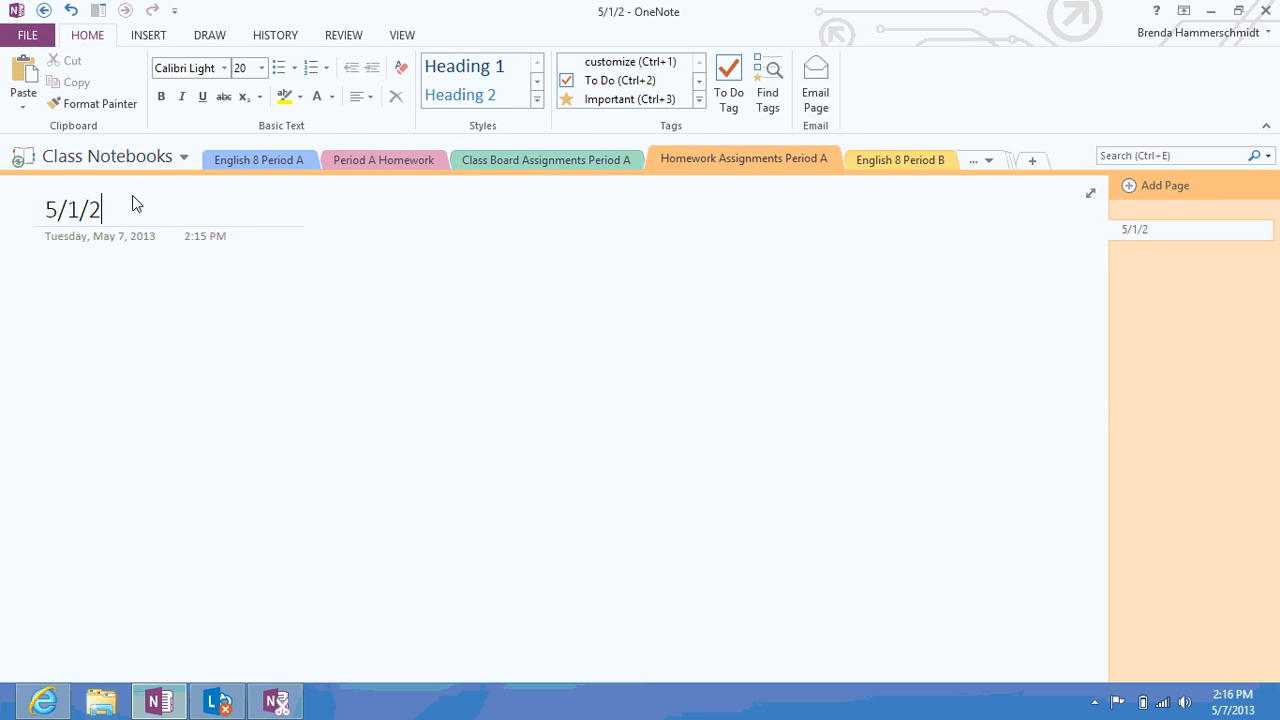
type("013")
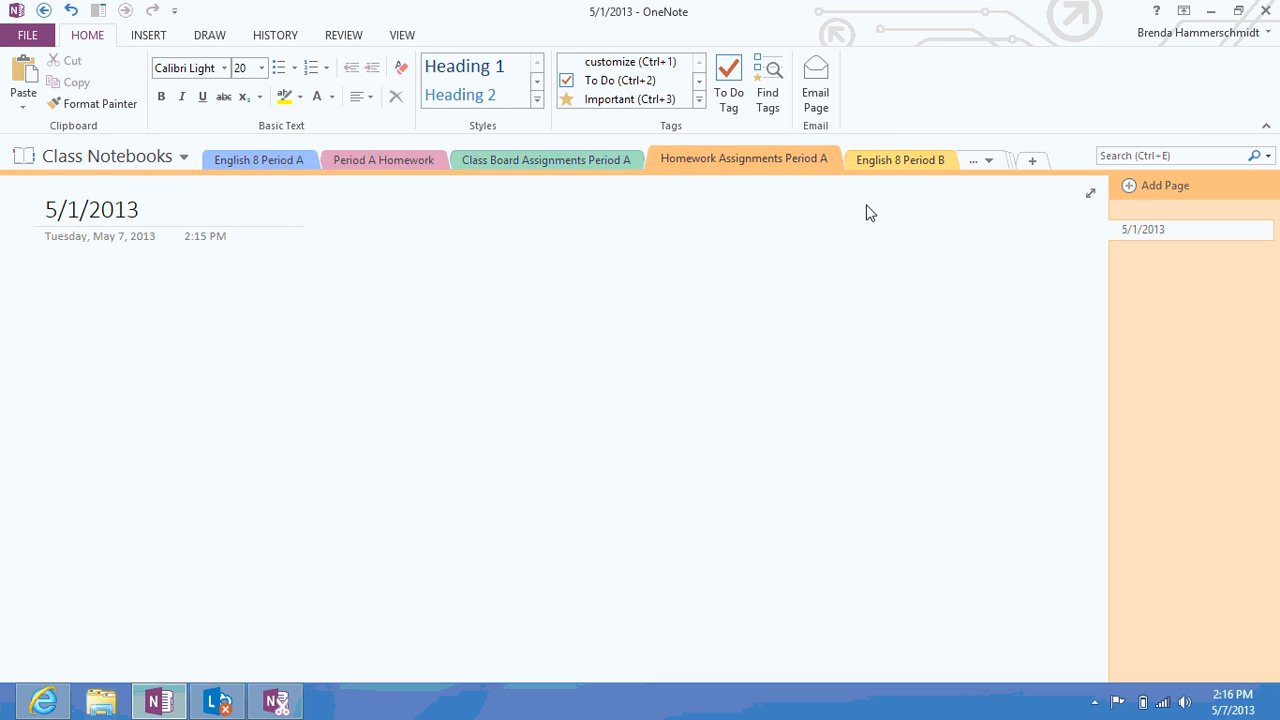
left_click(1125, 195)
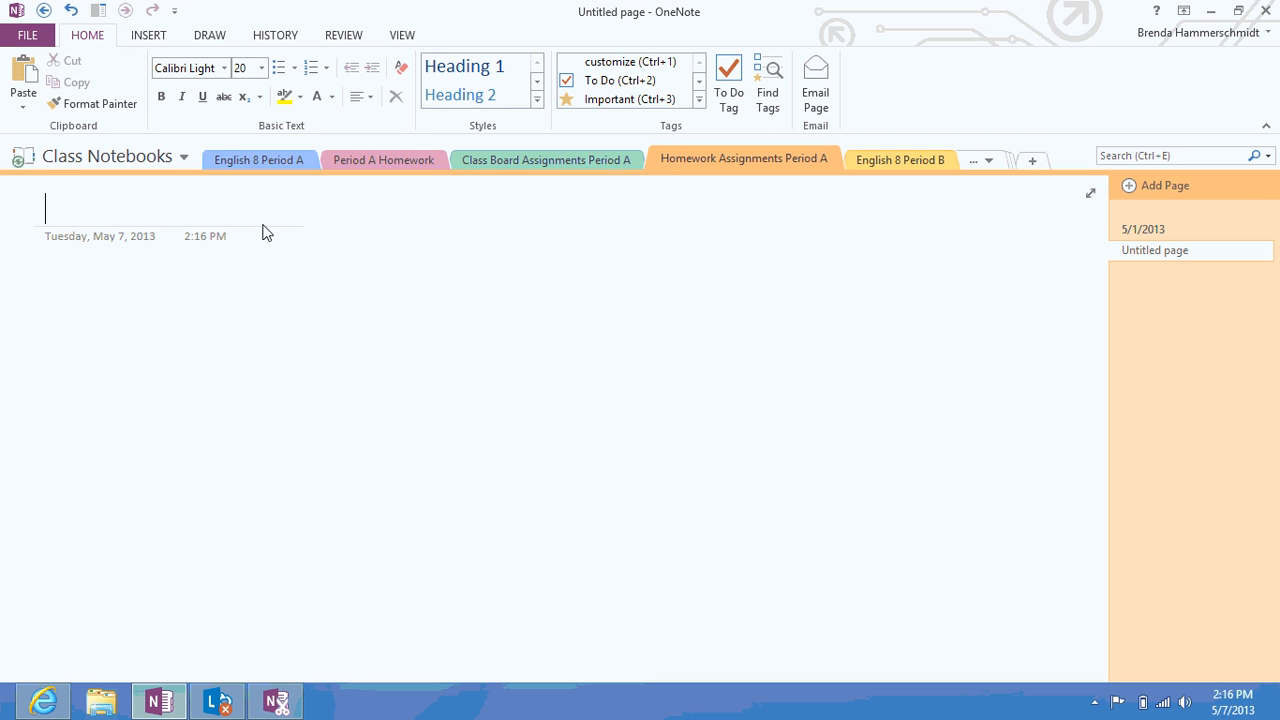
type("5/3/2013")
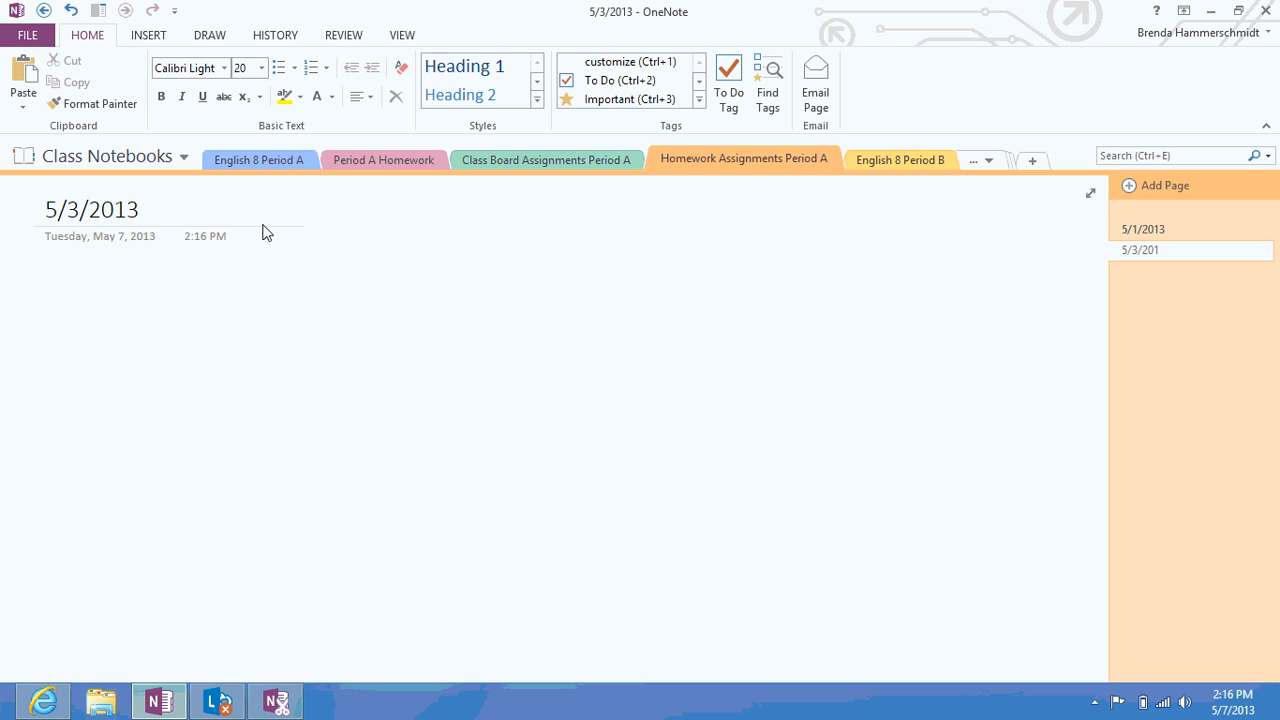
key("Return")
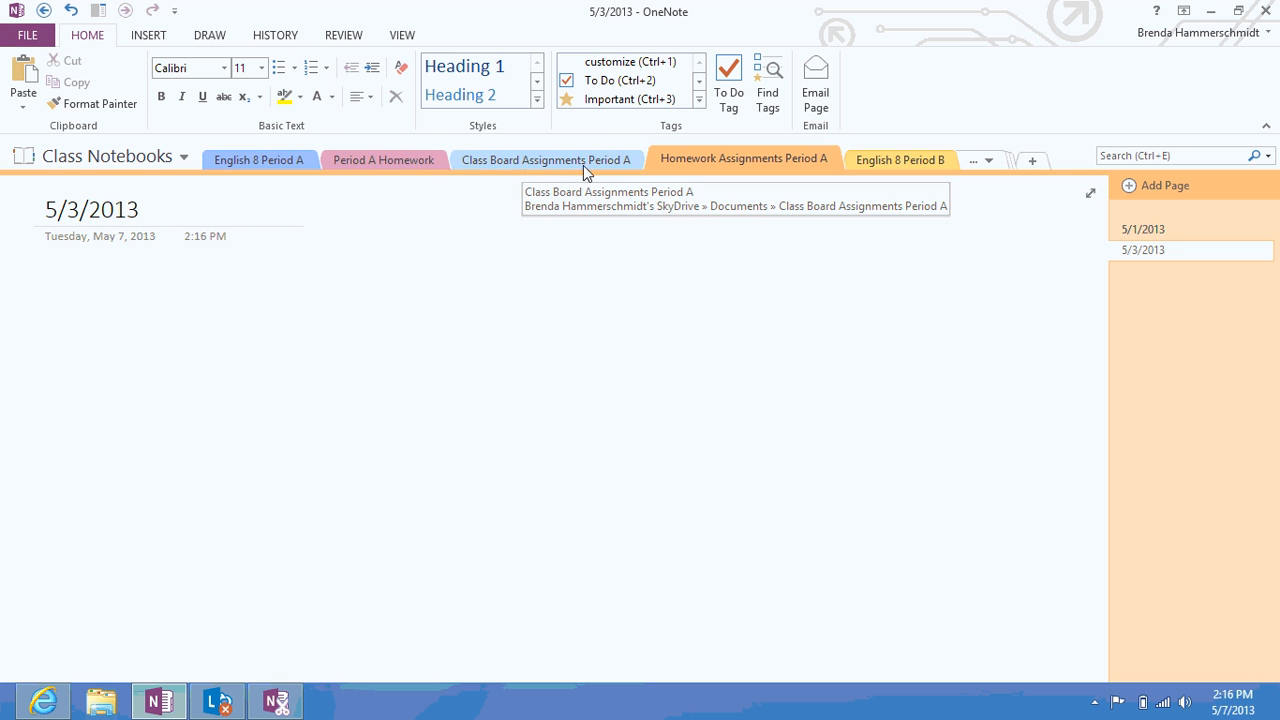
Begin renaming the Period A Homework section, then cancel the misspelled 'Vocaub al' name
right_click(416, 166)
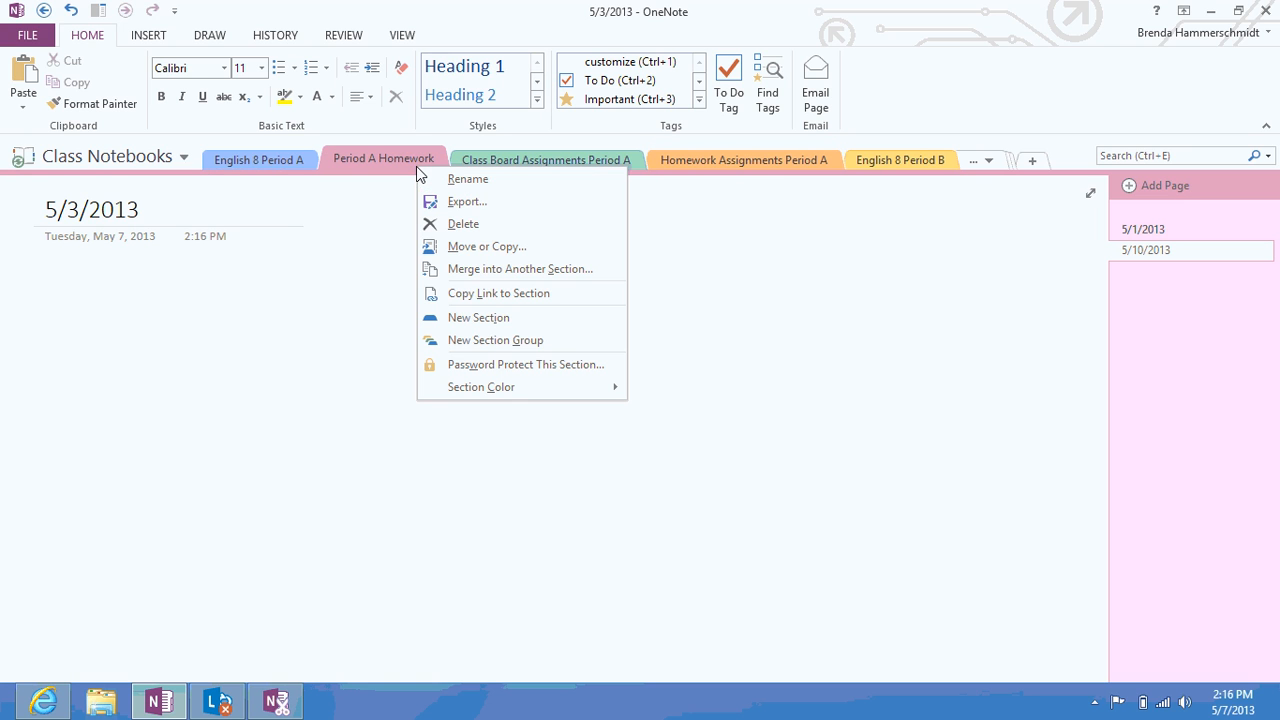
left_click(450, 182)
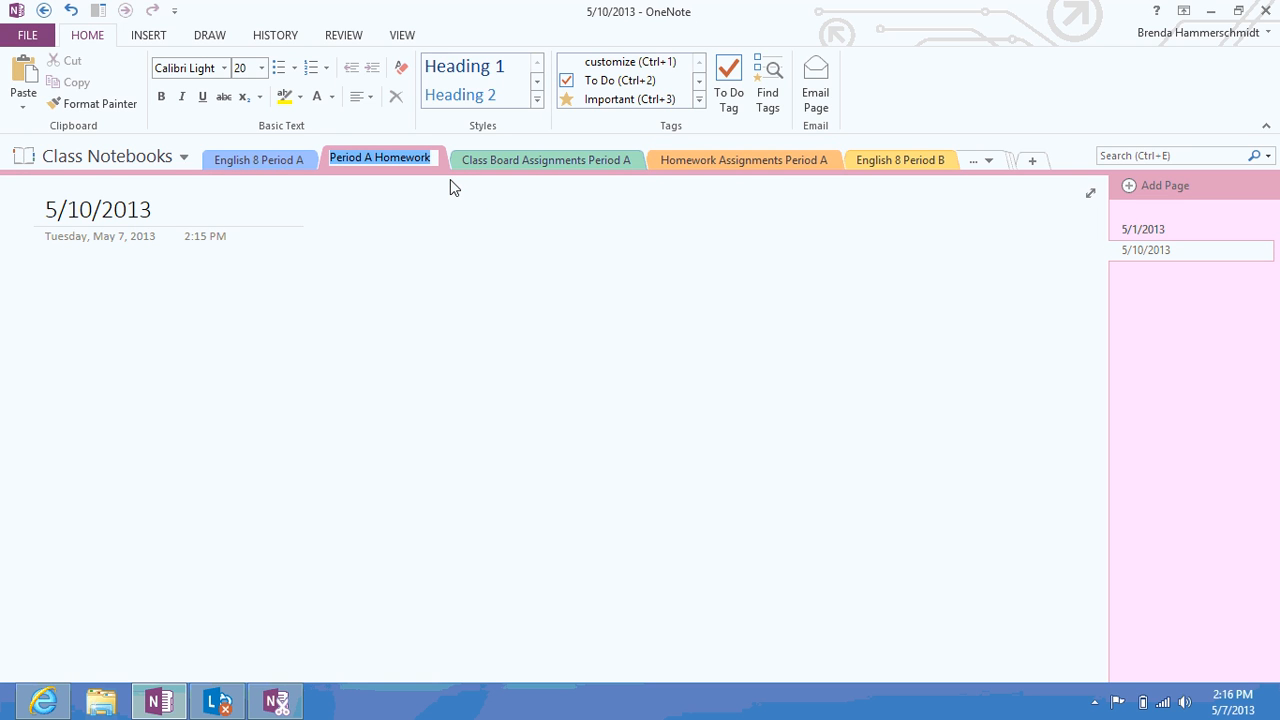
type("Vocaub al")
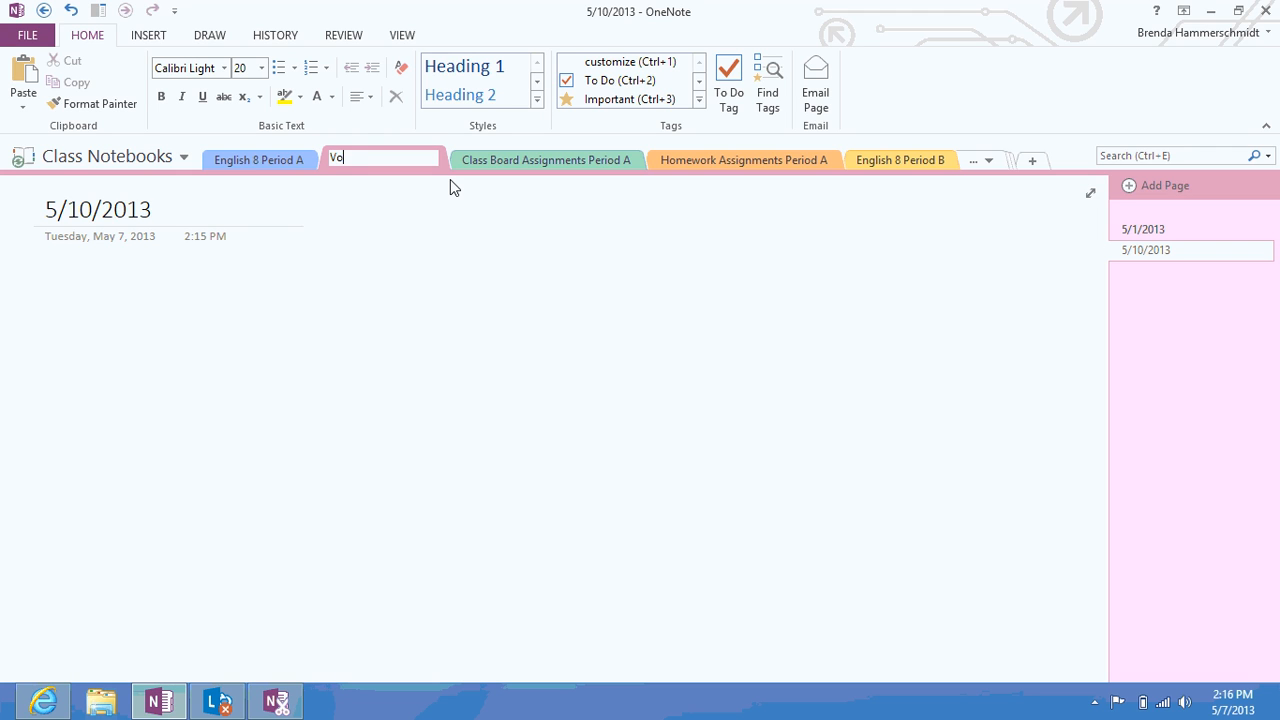
key("BackSpace")
key("BackSpace")
key("BackSpace")
key("BackSpace")
key("BackSpace")
key("BackSpace")
key("BackSpace")
key("BackSpace")
key("BackSpace")
key("Escape")
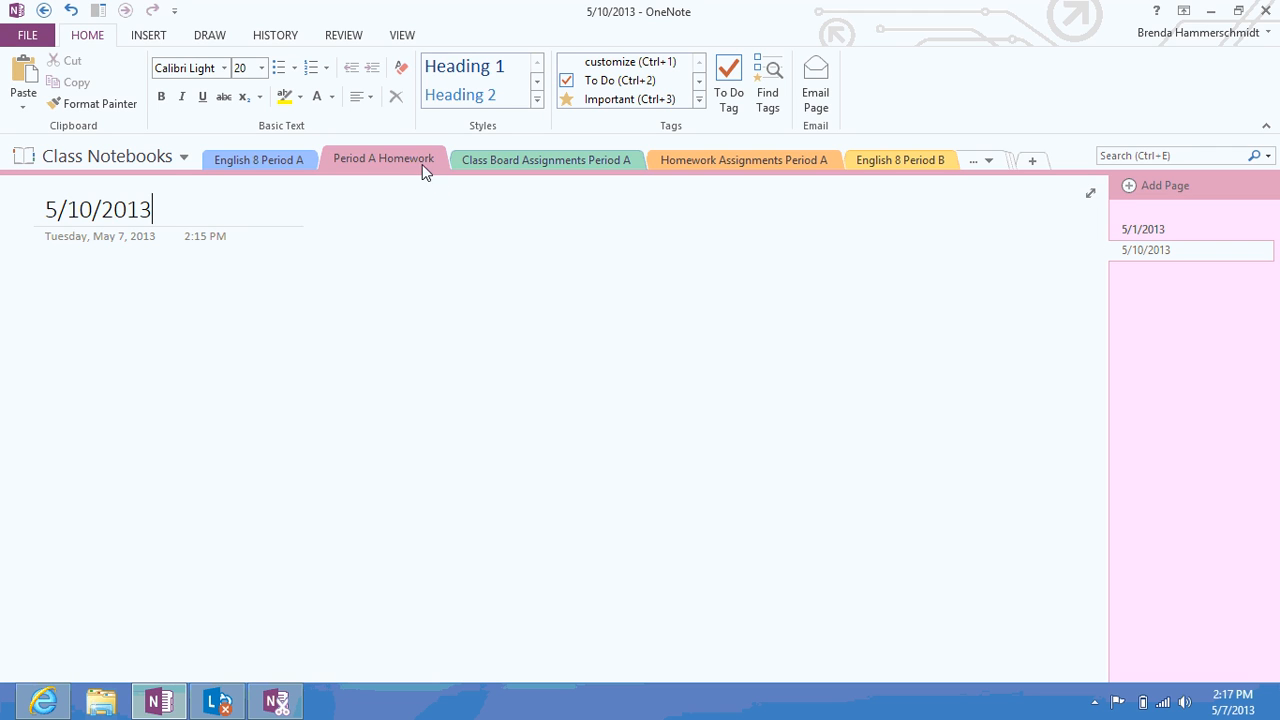
Rename the Period A Homework section to Vocabulary
right_click(422, 164)
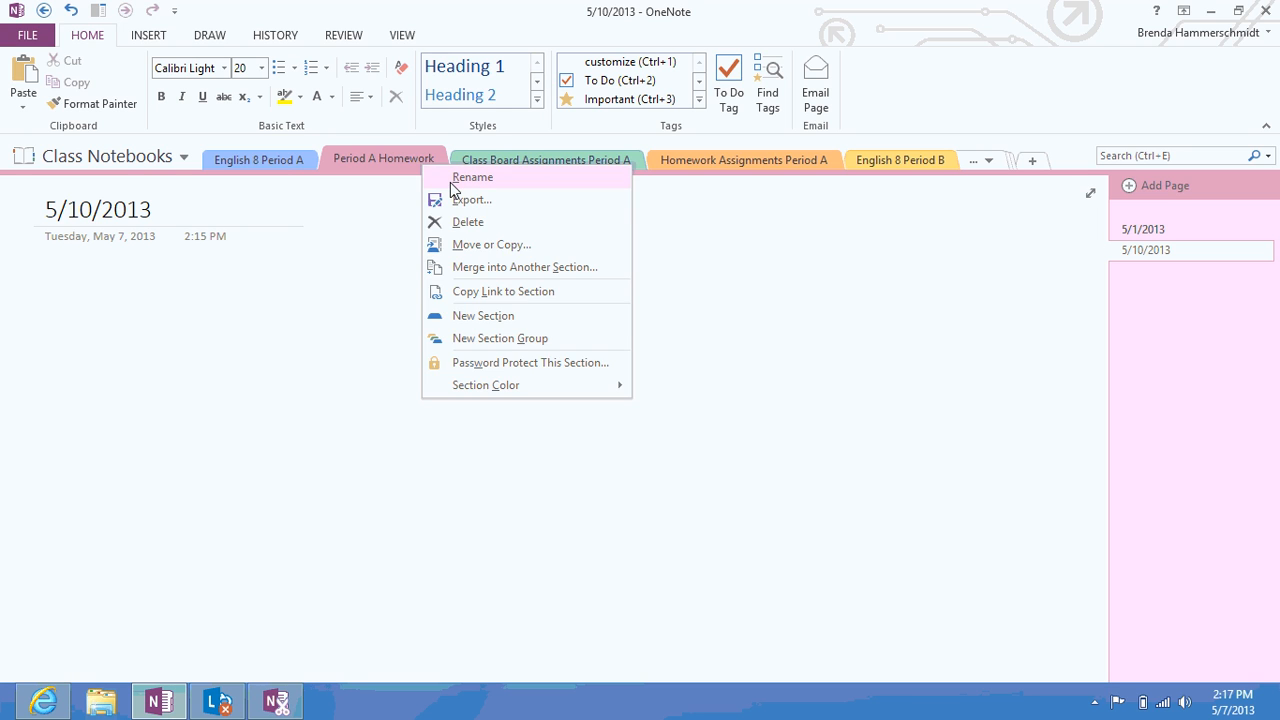
left_click(450, 182)
type("Vo")
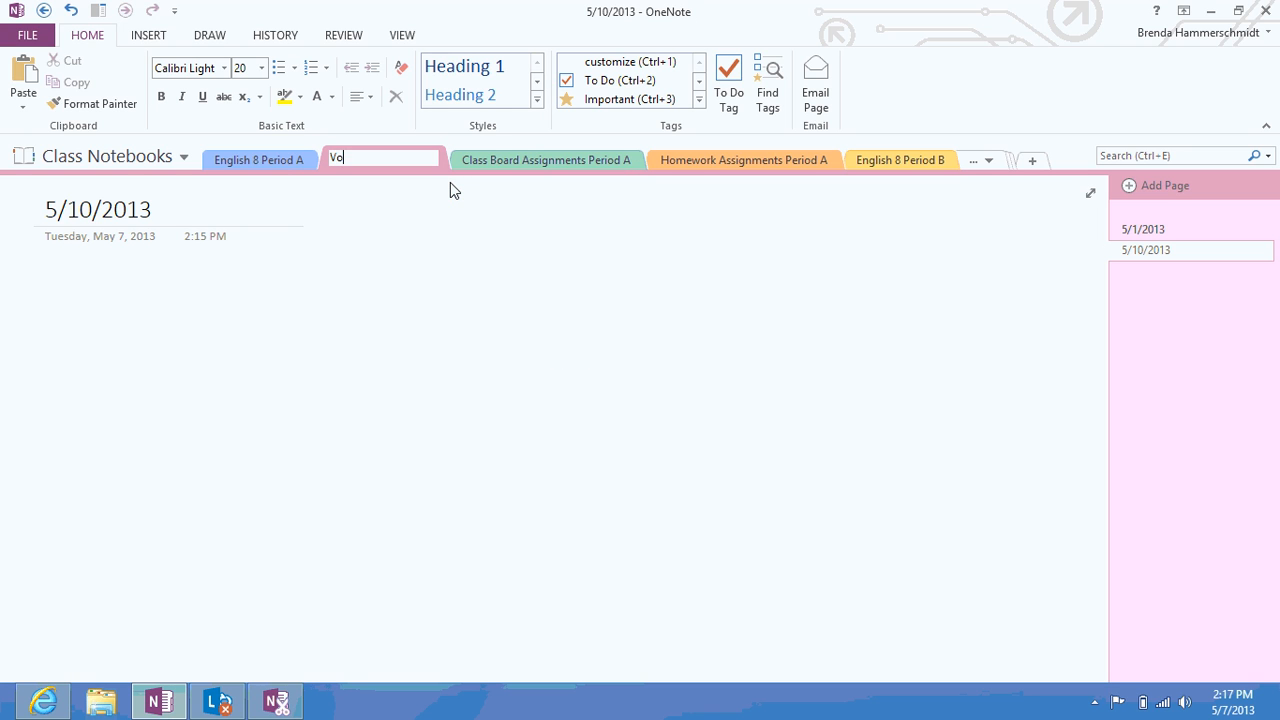
type("cabulary")
key("Return")
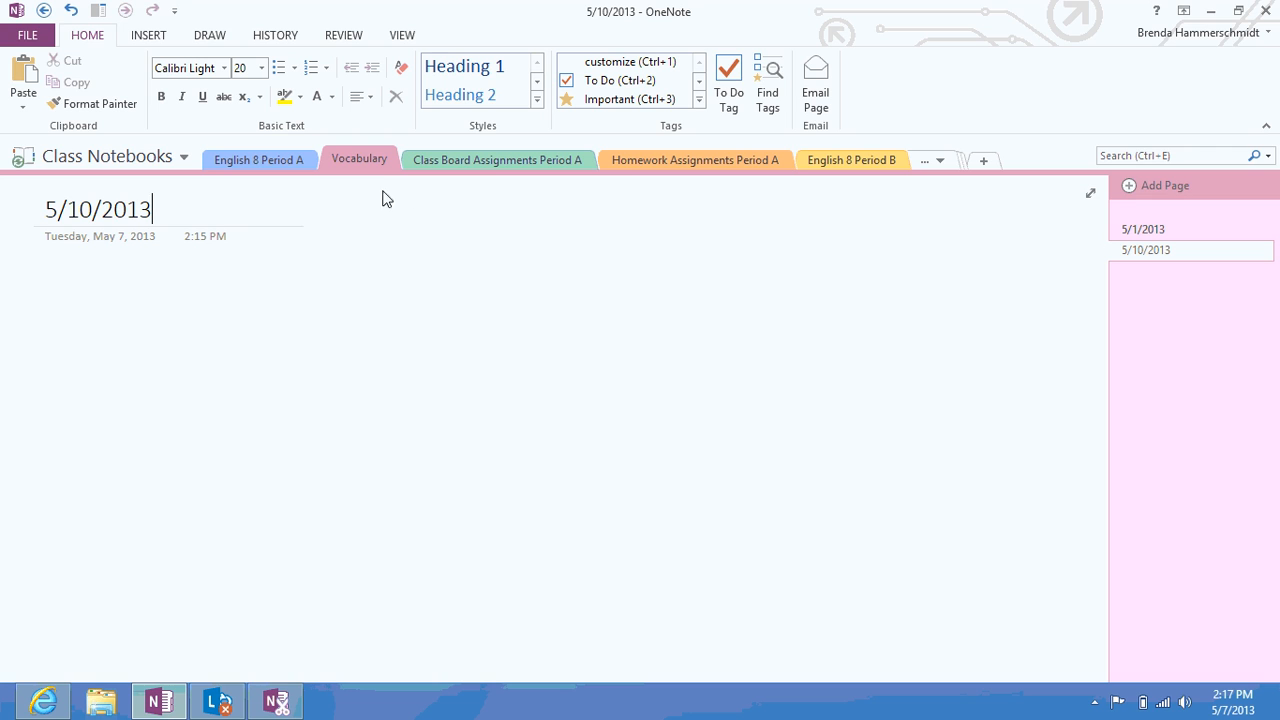
Type Lawn, Car, Desk, Book and Shoe on separate lines in the 5/10/2013 page body
key("Return")
type("Lawn")
key("Return")
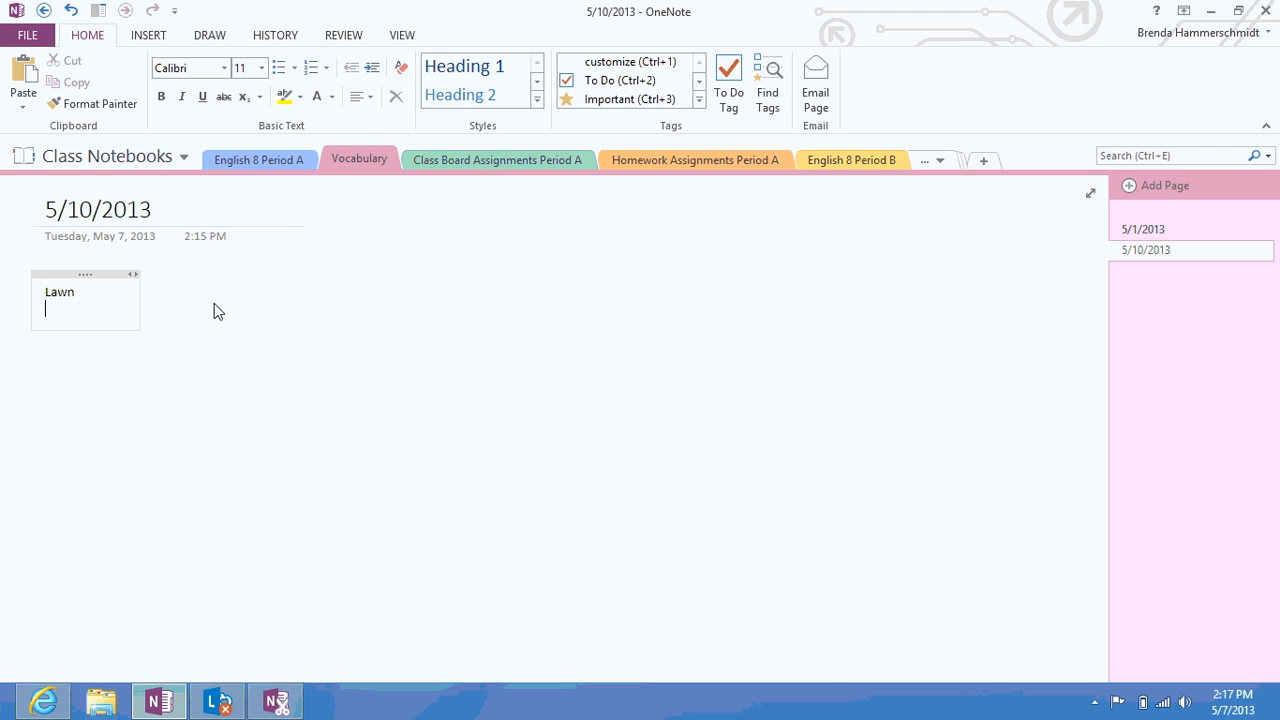
key("Return")
type("Car")
key("Return")
key("Return")
type("Desk")
key("Return")
key("Return")
type("Book")
key("Return")
key("Return")
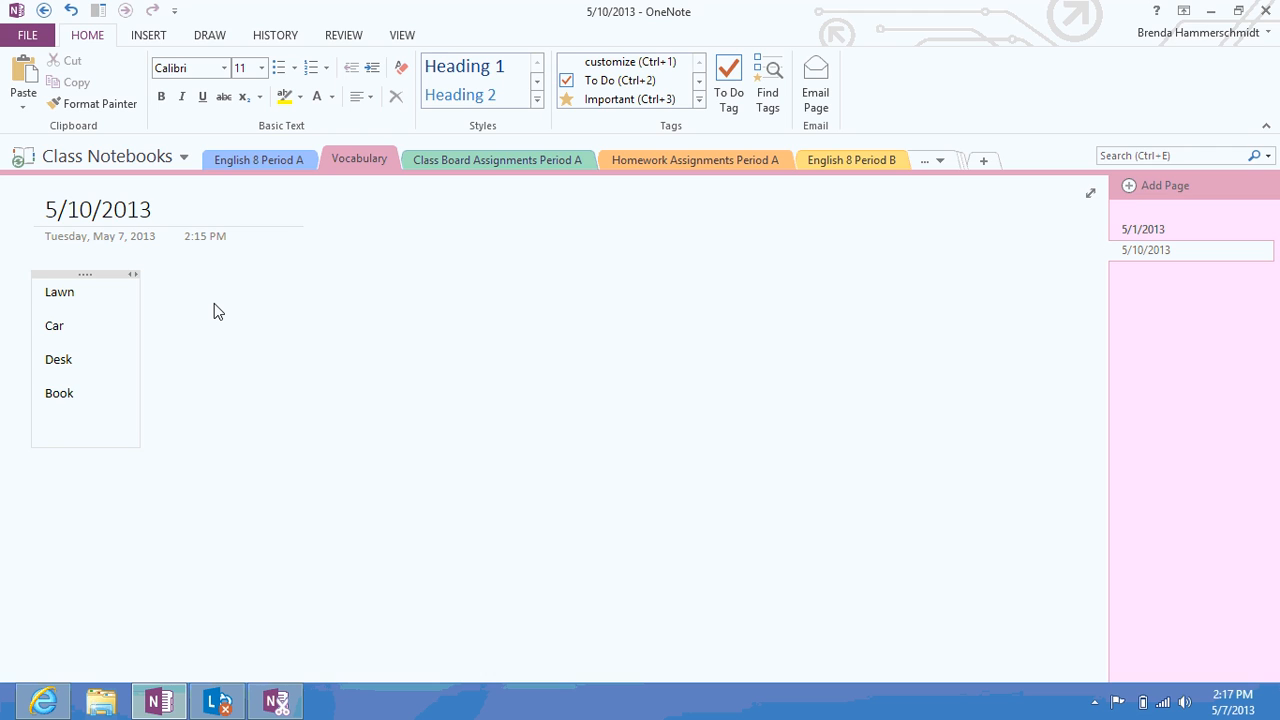
type("Shoe")
key("Return")
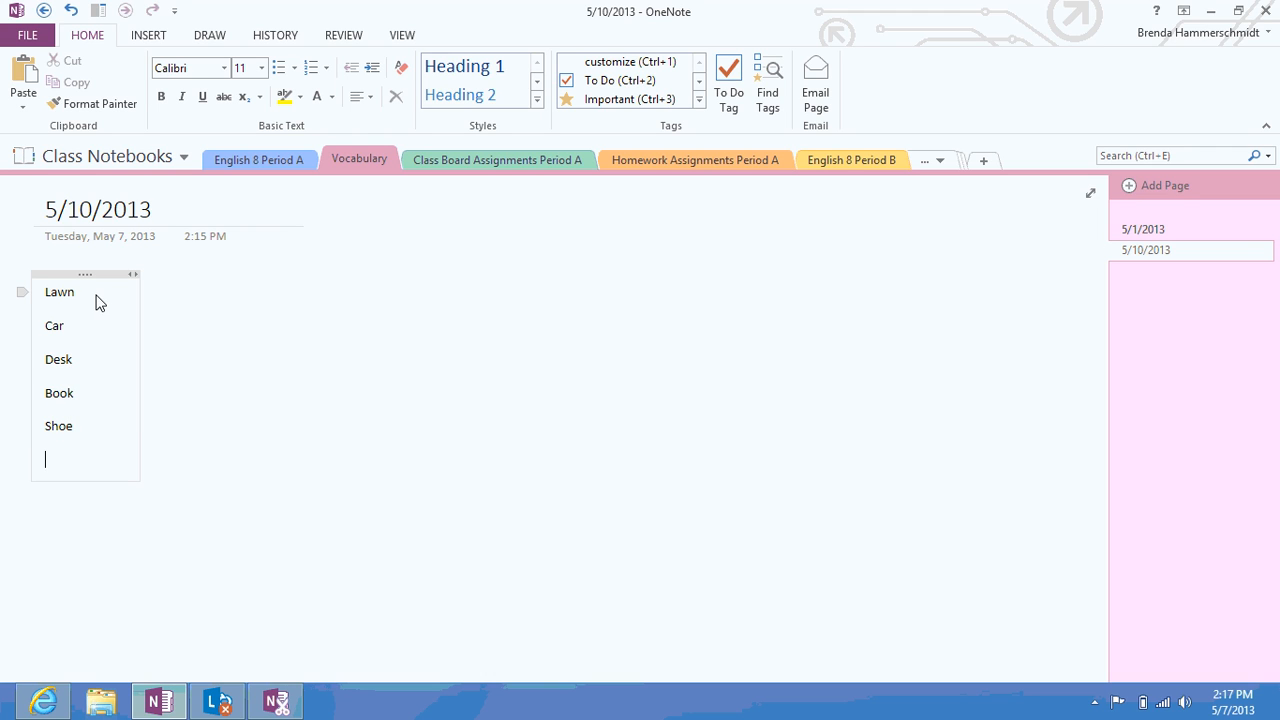
left_click(185, 284)
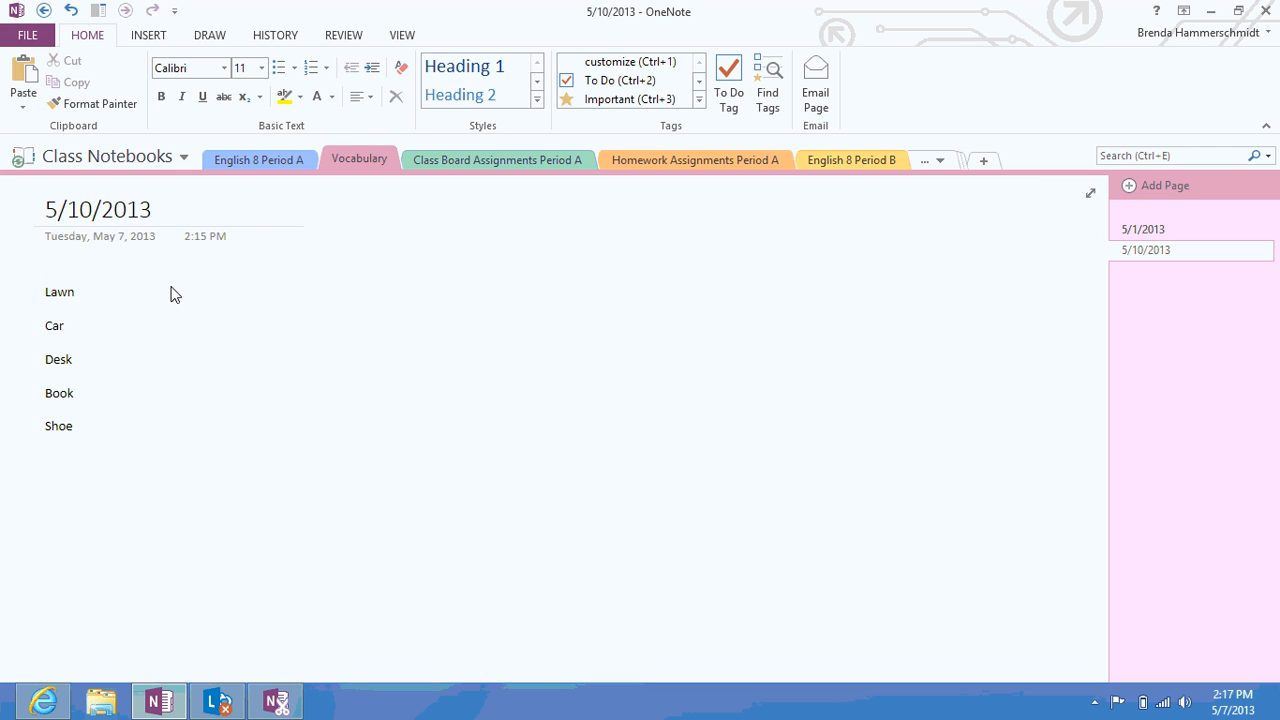
Add definitions 'Green Grass Outside', 'Vehicle used to drive to grandmas' and 'Furniture Used to Do Homework on'
type("Green Grass Out")
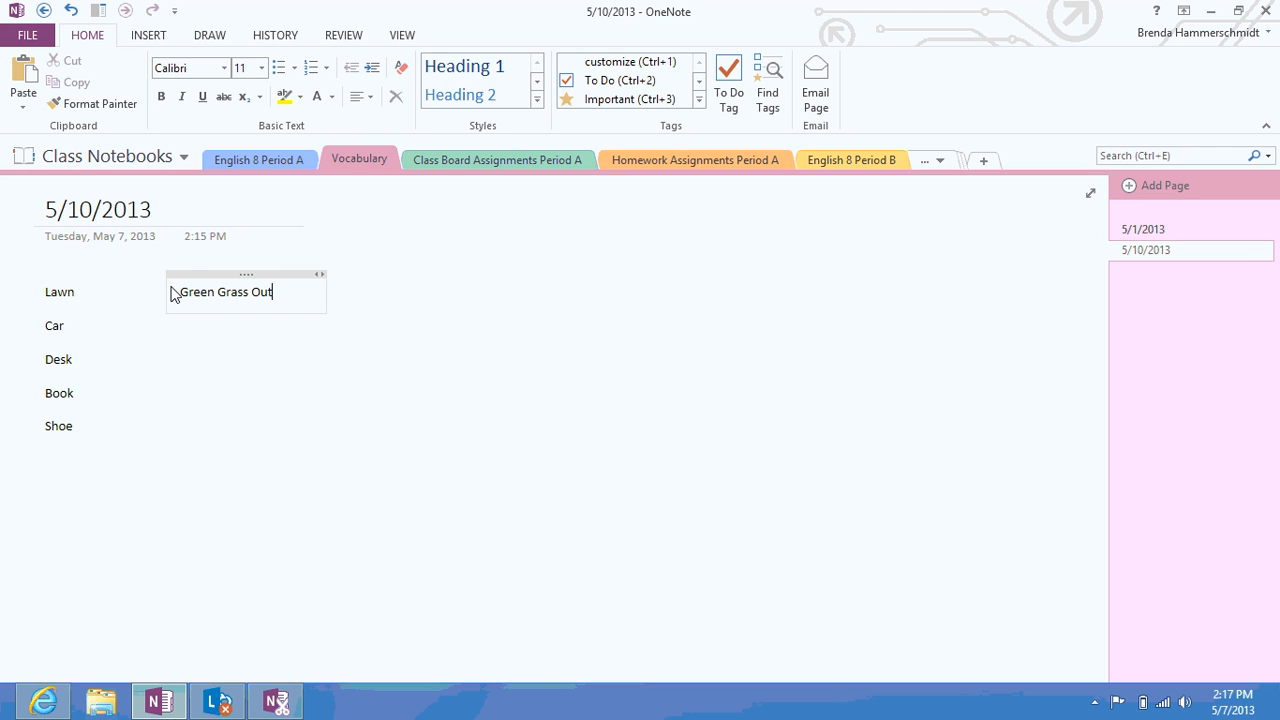
type("side")
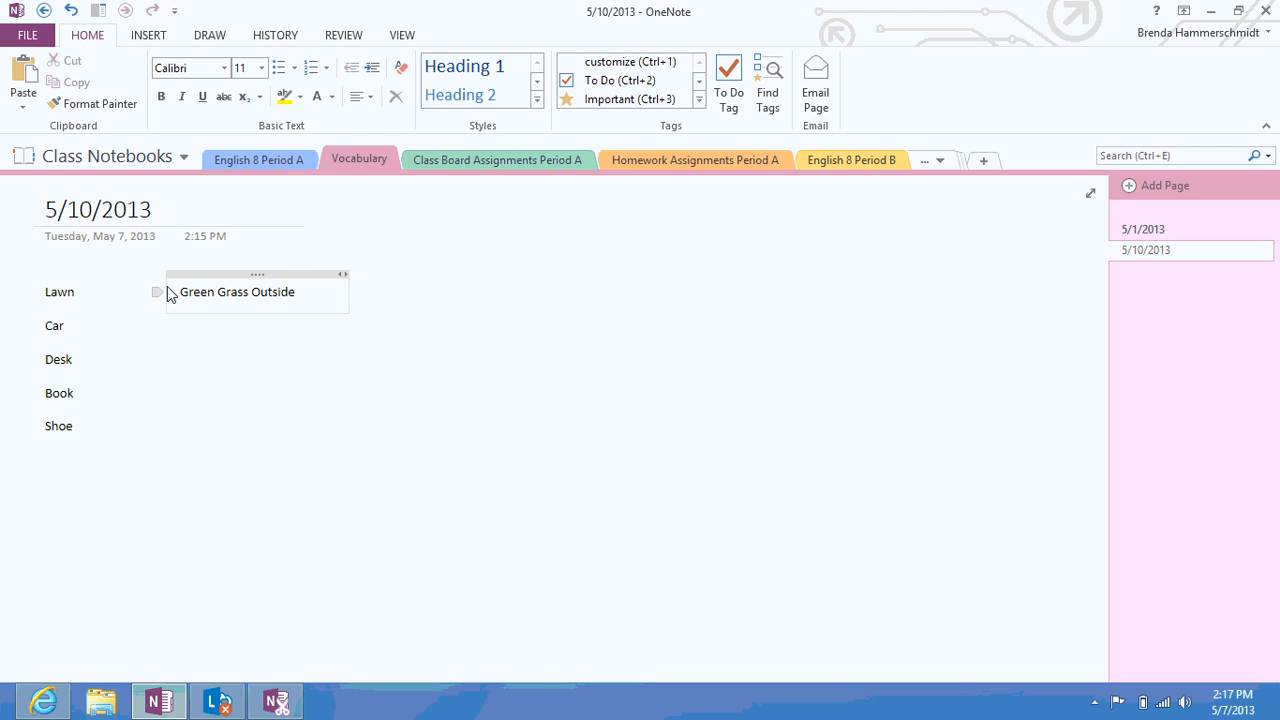
key("Return")
key("Return")
type("Veh")
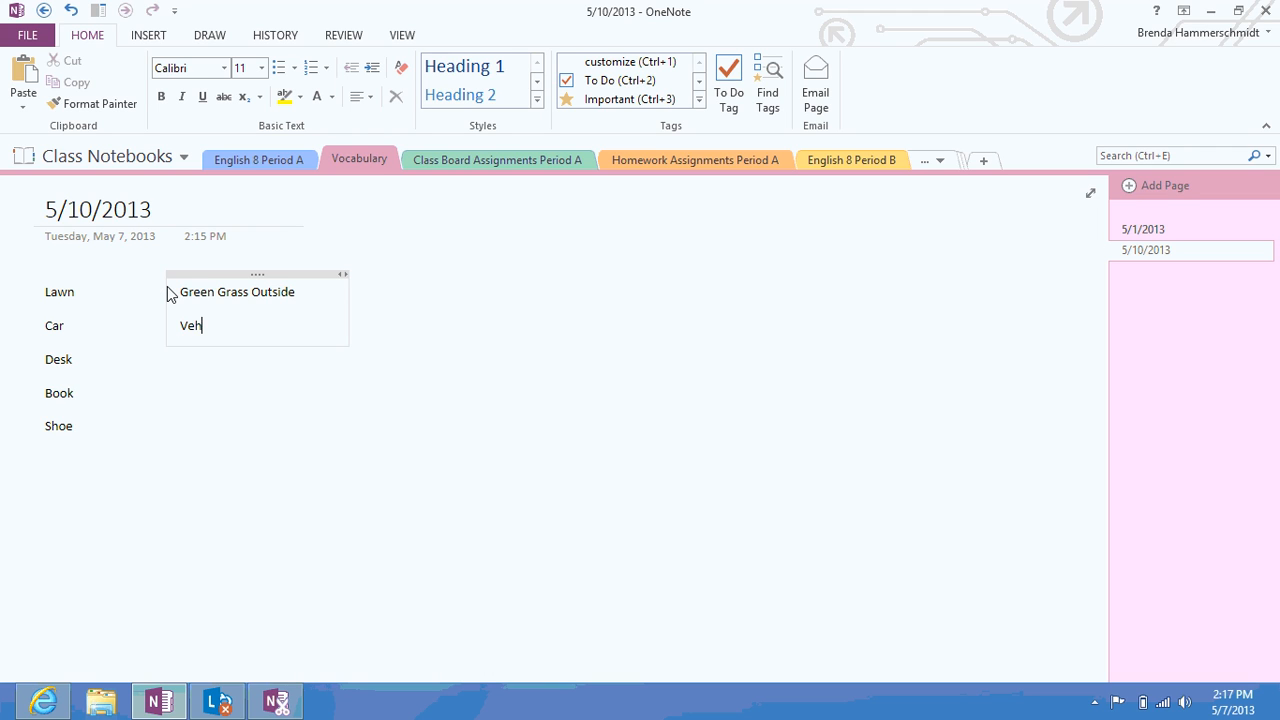
type("icle used to drive")
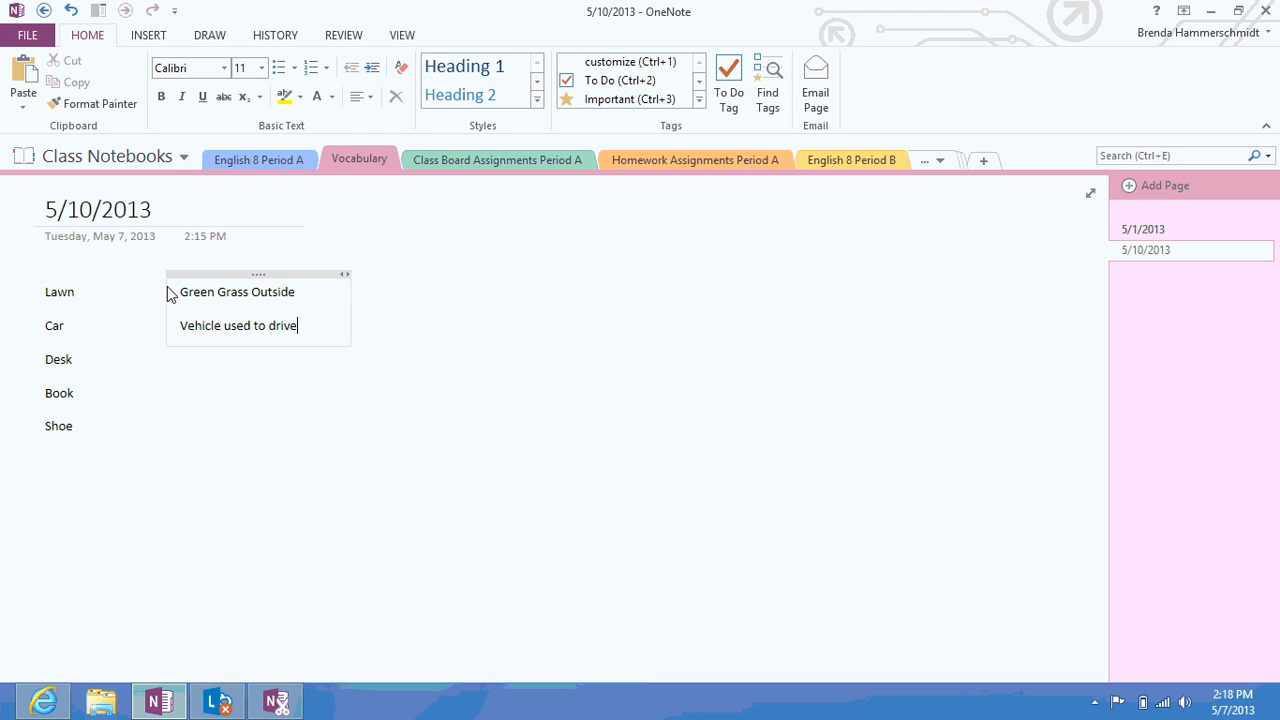
type(" to grandmas")
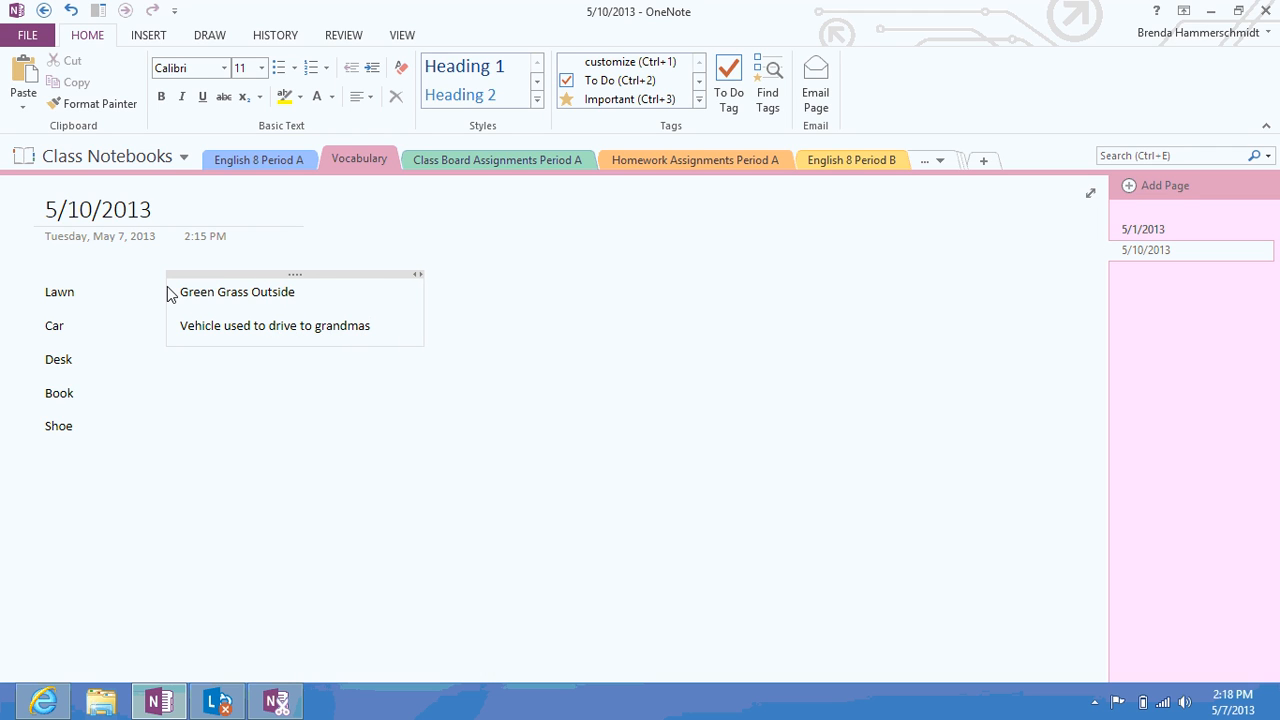
key("Return")
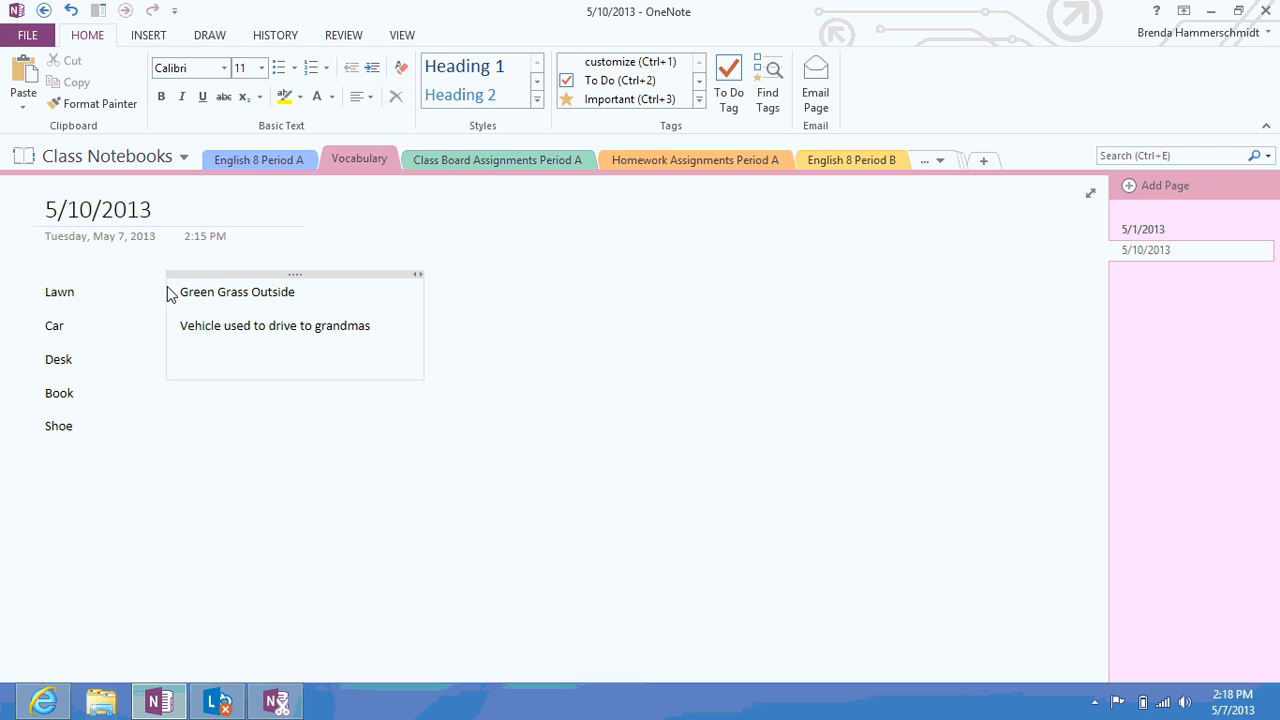
type("Furniture Used t")
key("BackSpace")
type("o Do")
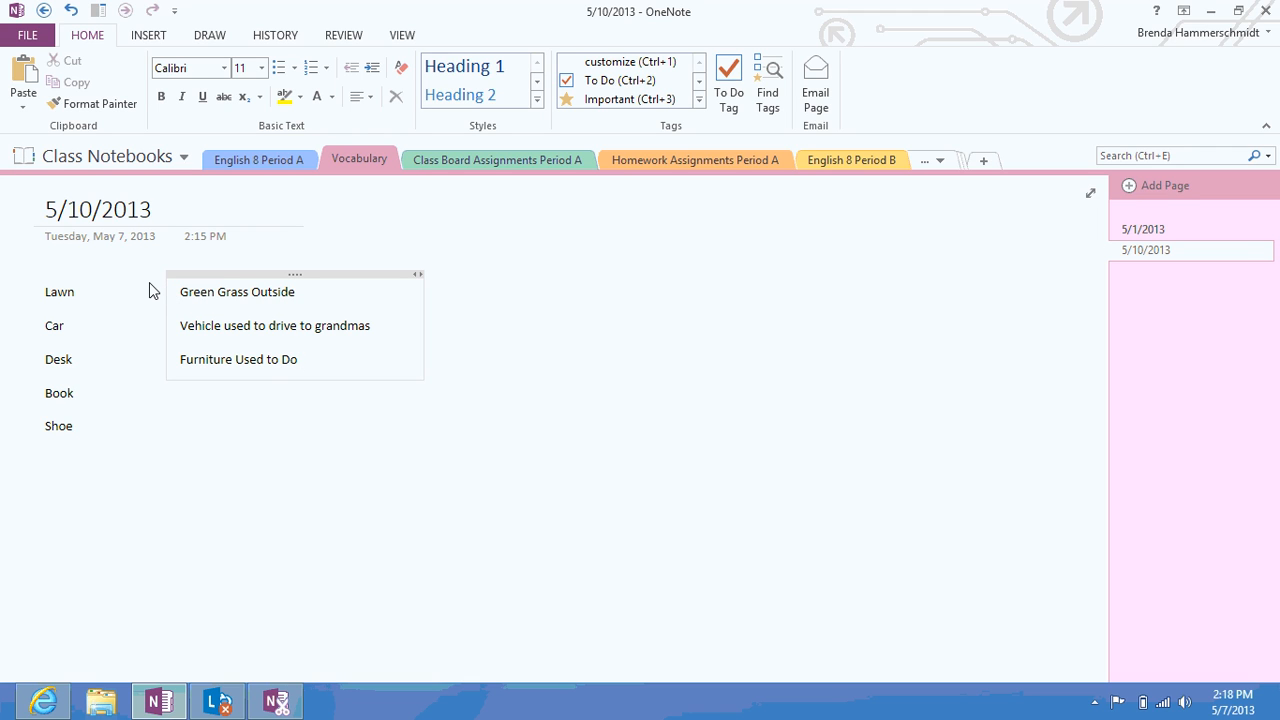
type(" Homework on")
Add definitions 'Bound pieces of paper for entertainment and learning' and 'Clothing to protect the bottom of your fee'
key("Return")
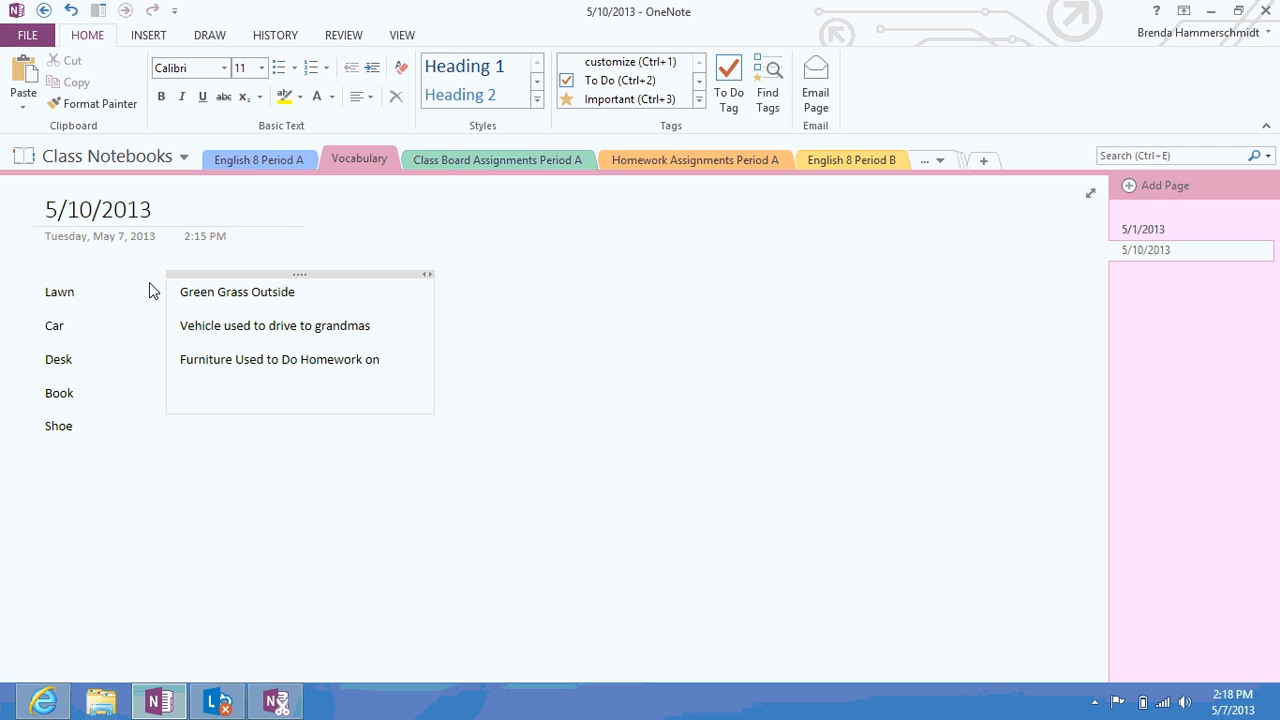
type("Bound pieces of paper for")
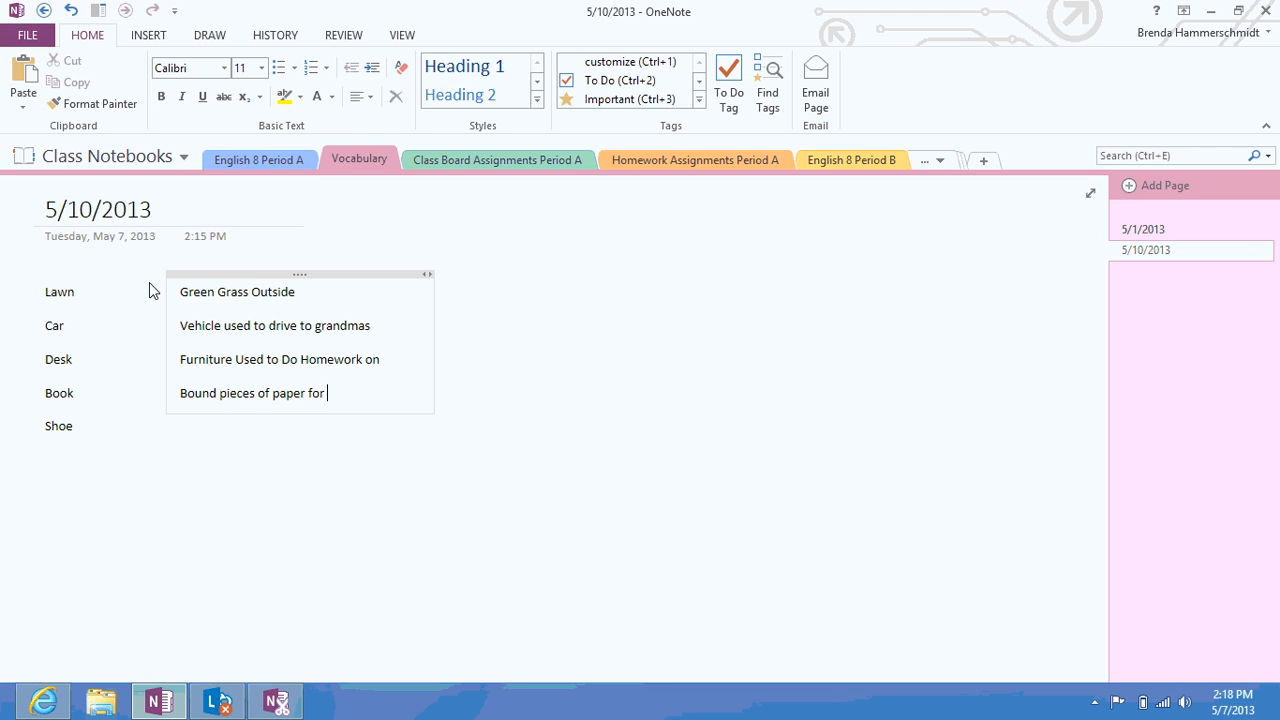
type(" entertainm")
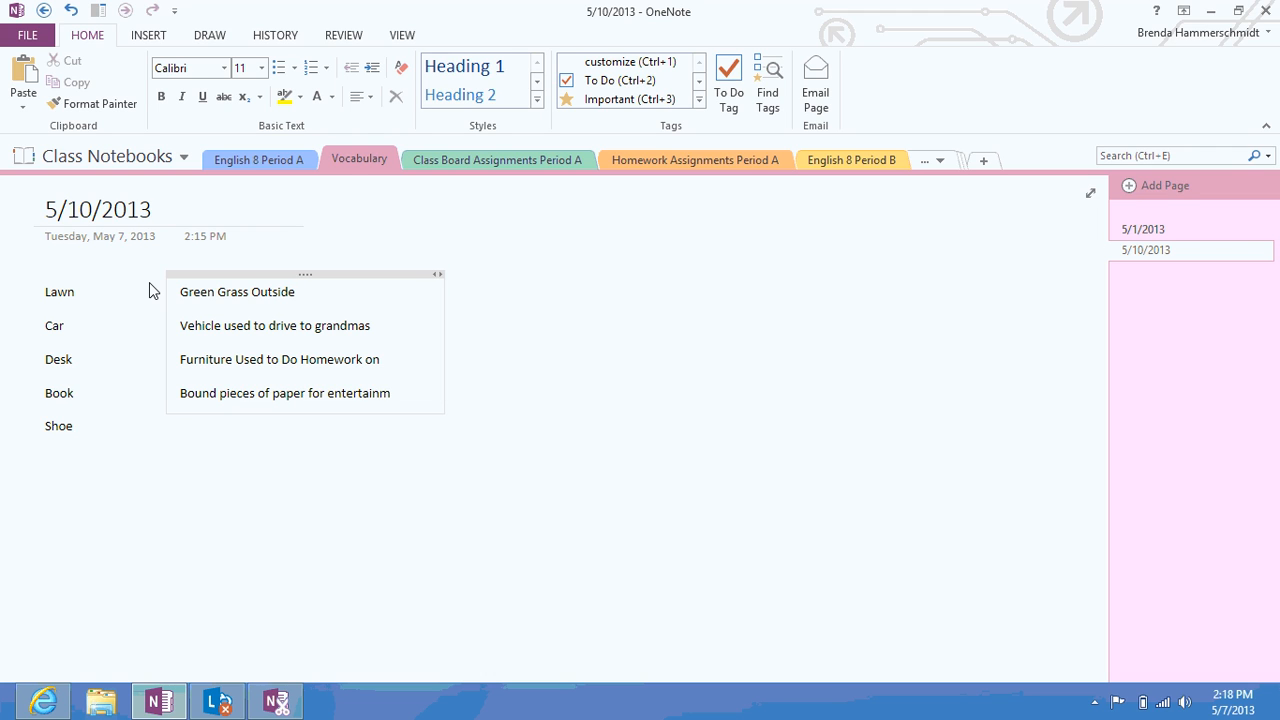
key("BackSpace")
type("ment and learning")
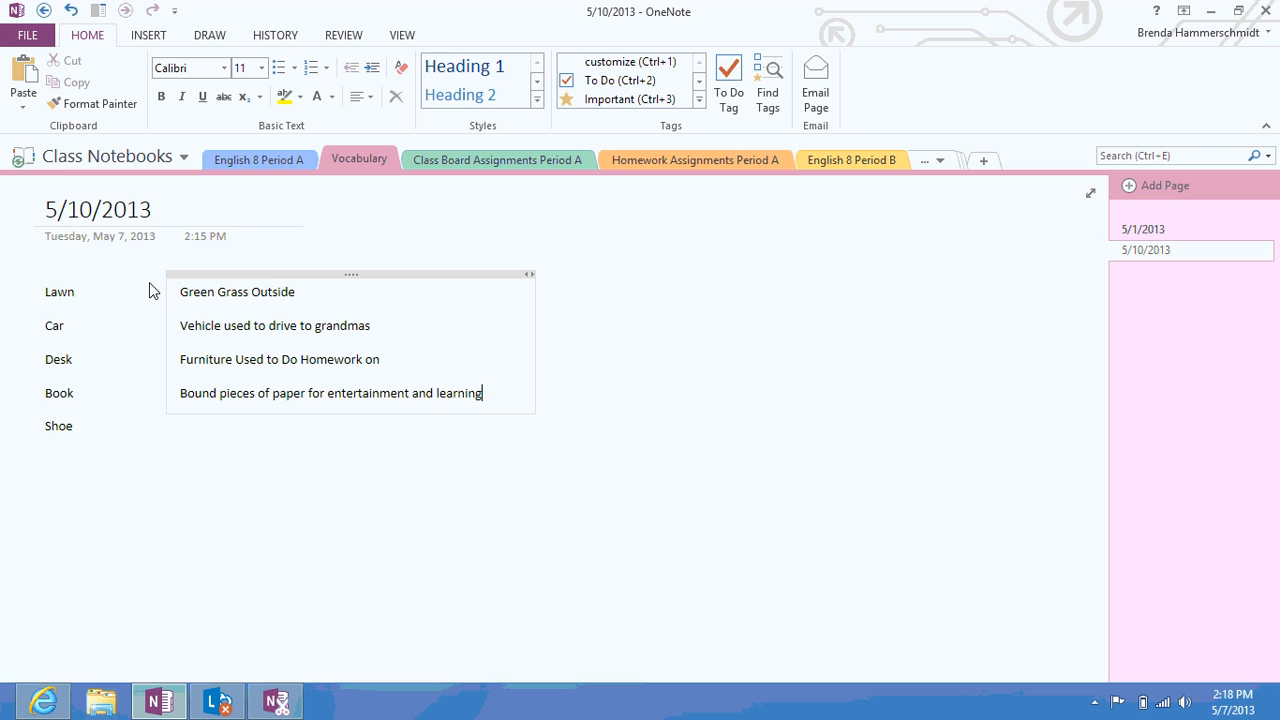
key("Return")
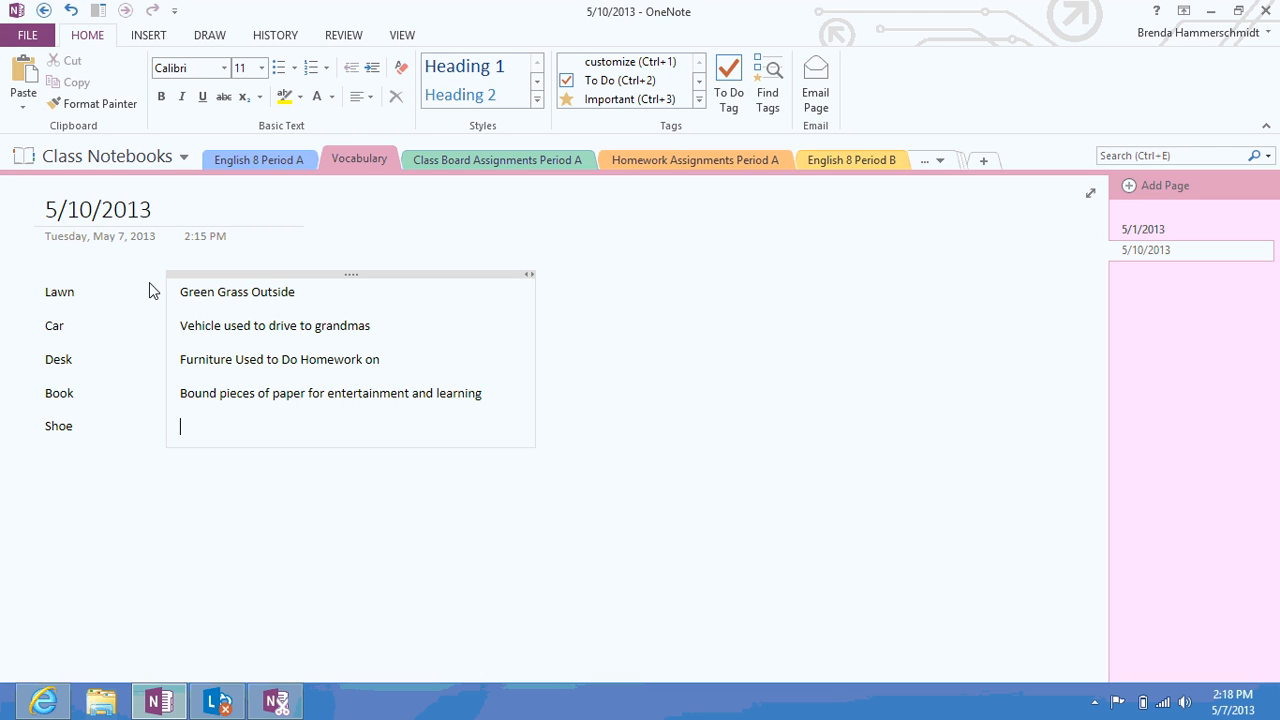
type("Clothing to protect the")
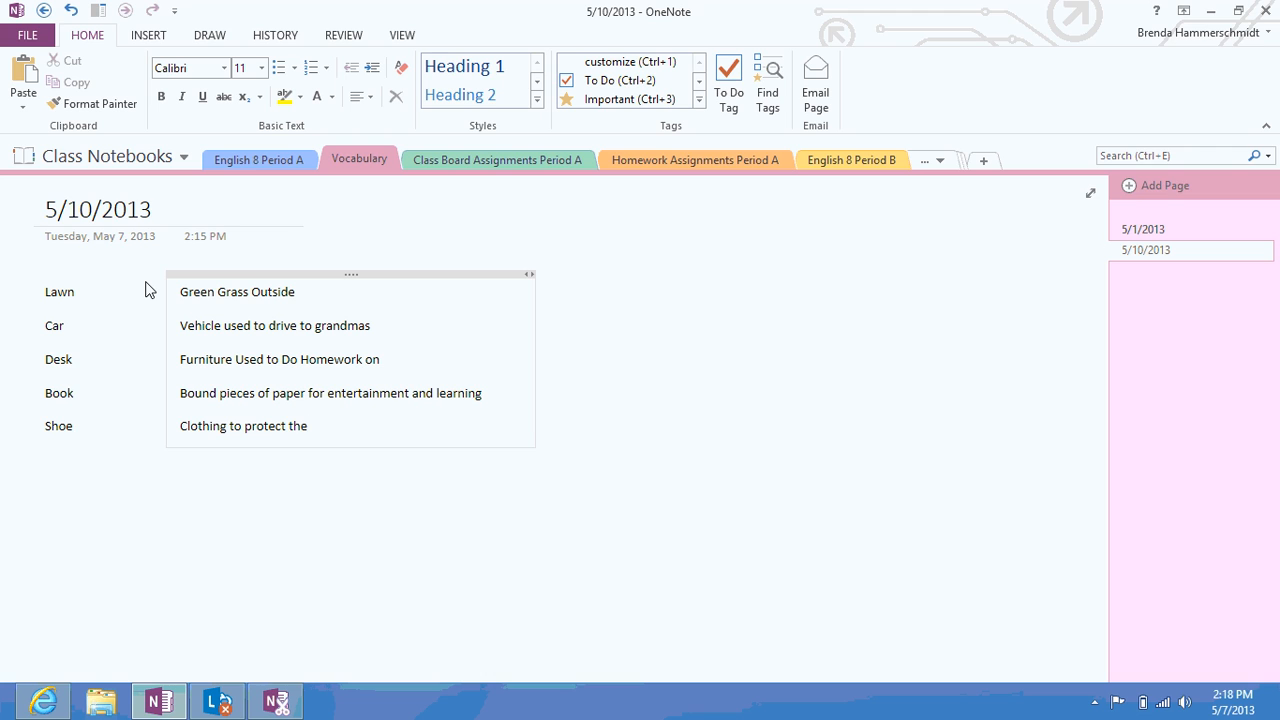
type(" bottom of your feet")
Switch to the 5/3/2013 page of the Class Board Assignments Period A section
left_click(489, 162)
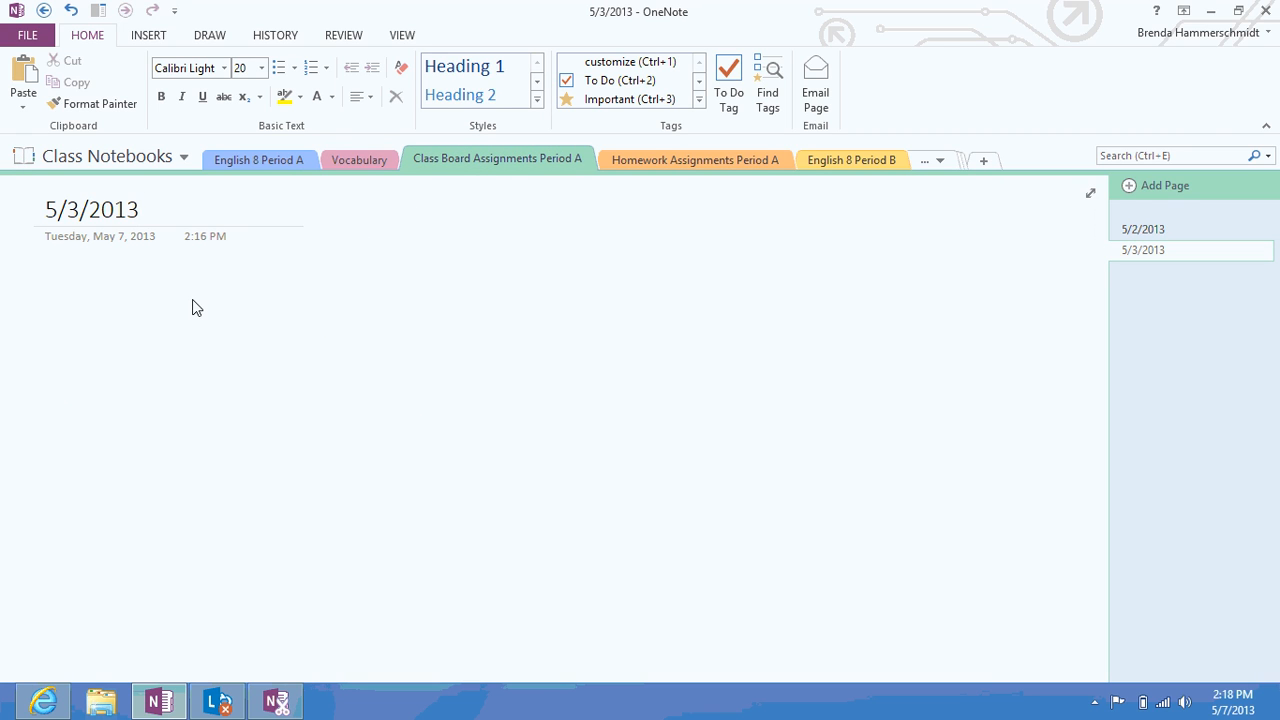
key("Return")
left_click(368, 162)
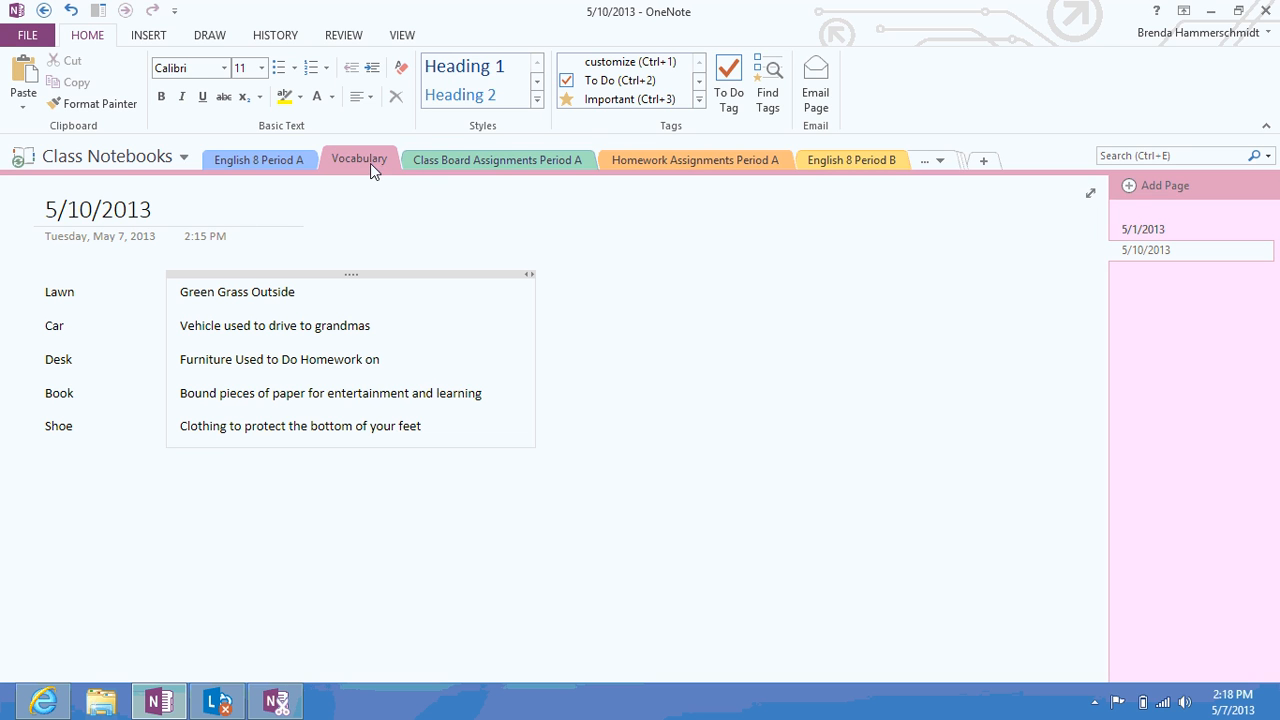
left_click(478, 166)
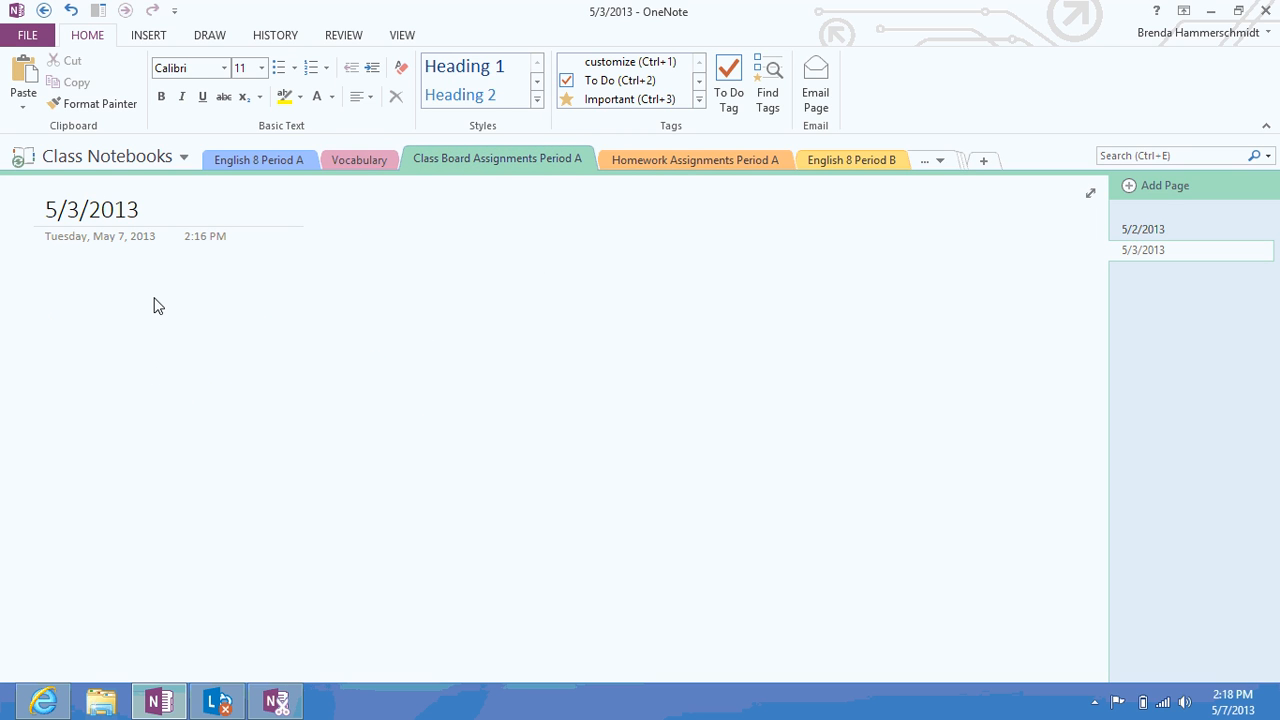
left_click(155, 42)
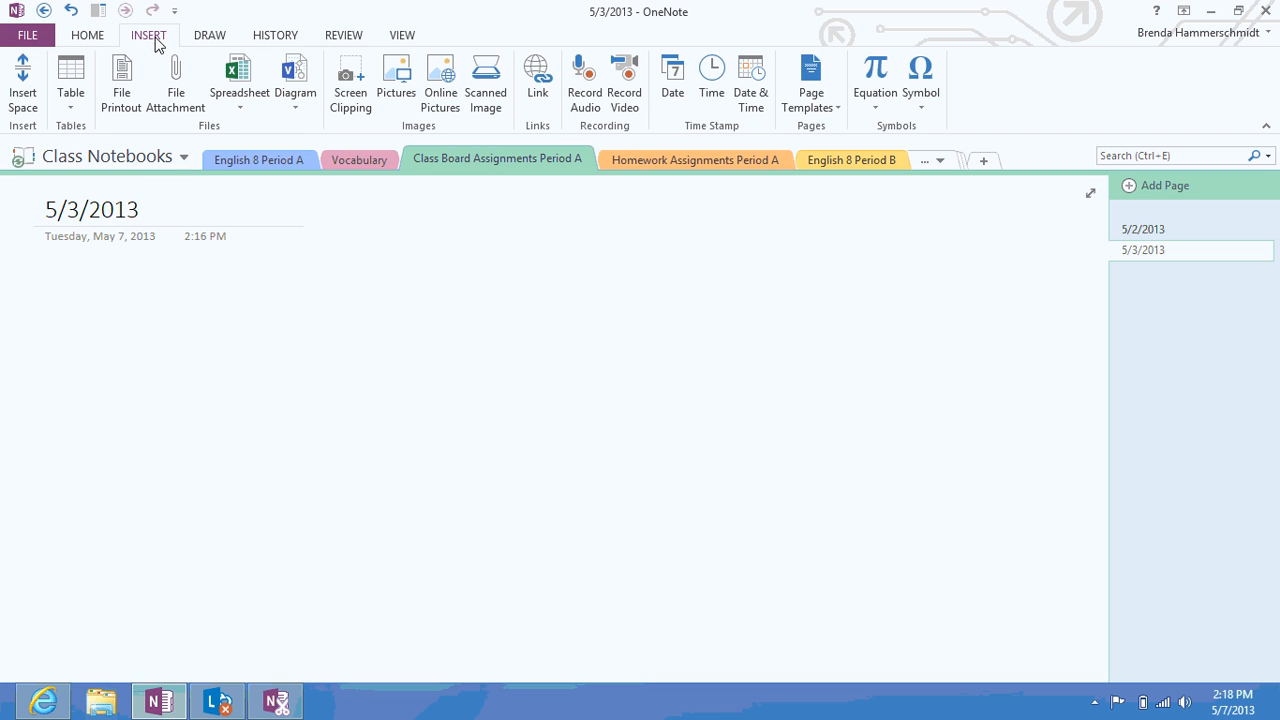
Insert the Curious George file from the Desktop as a file attachment on the page
left_click(177, 100)
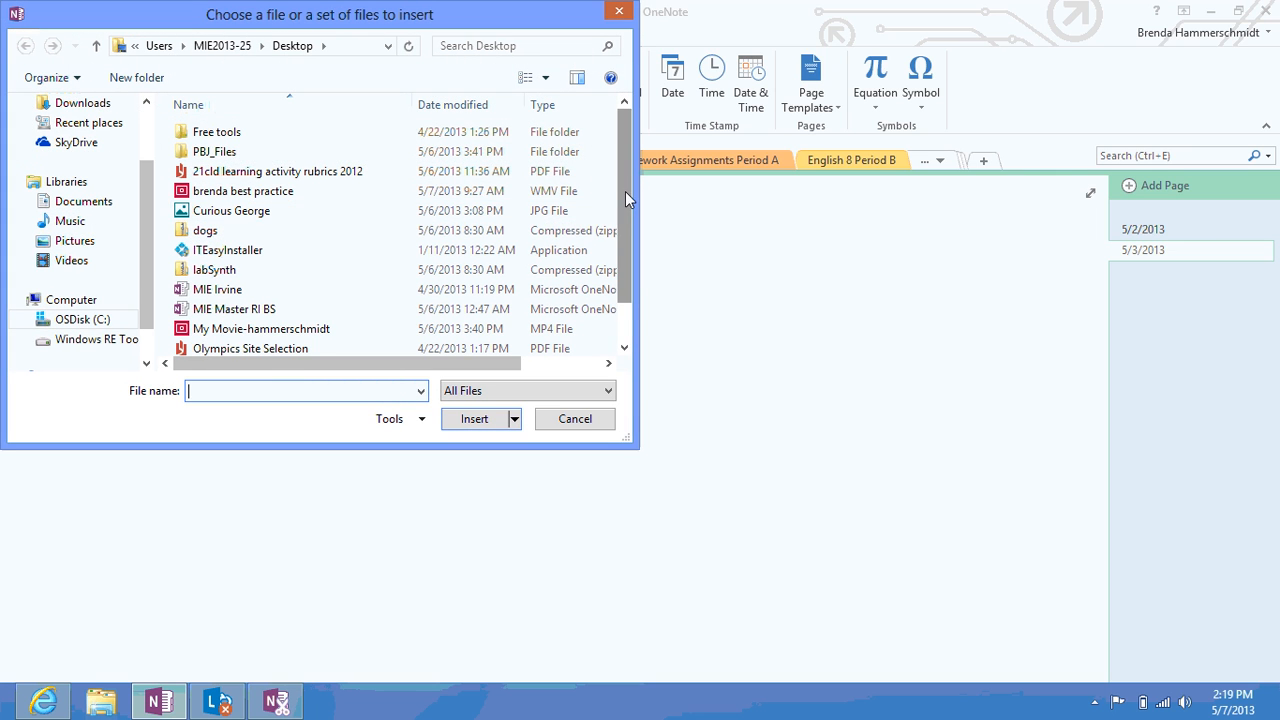
left_click_drag(621, 187, 626, 223)
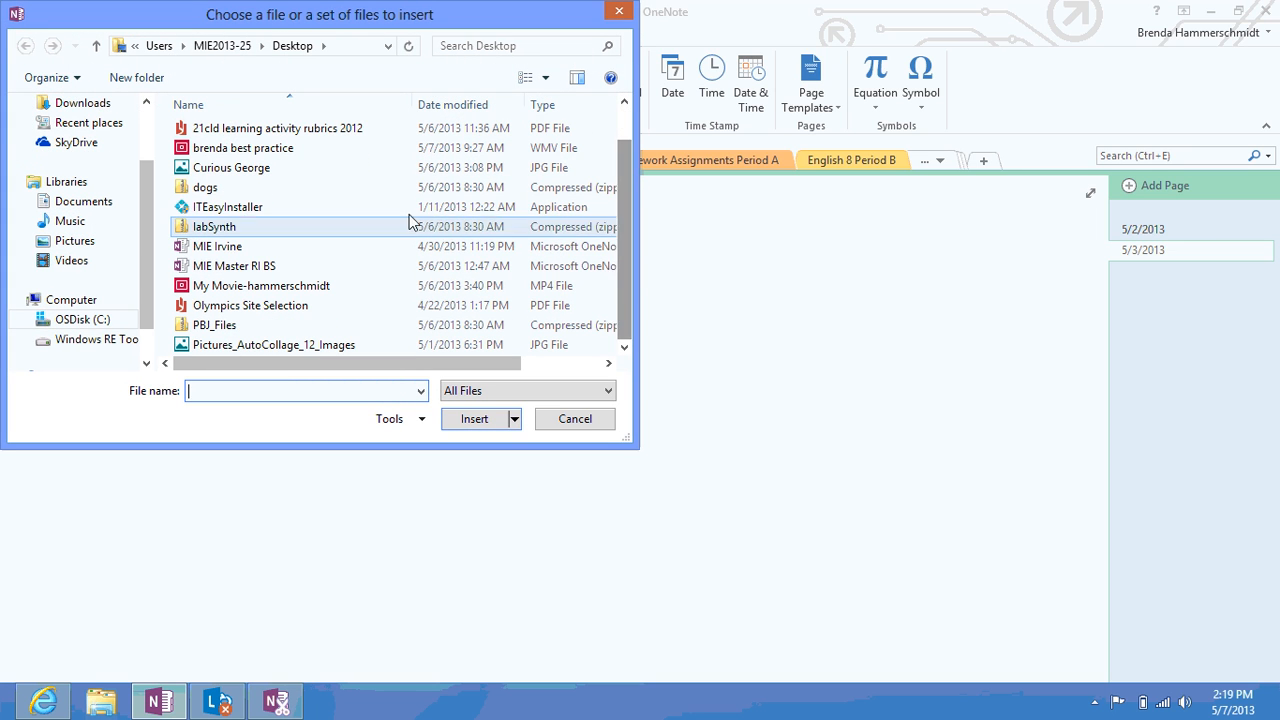
scroll(57, 134, "up", 2)
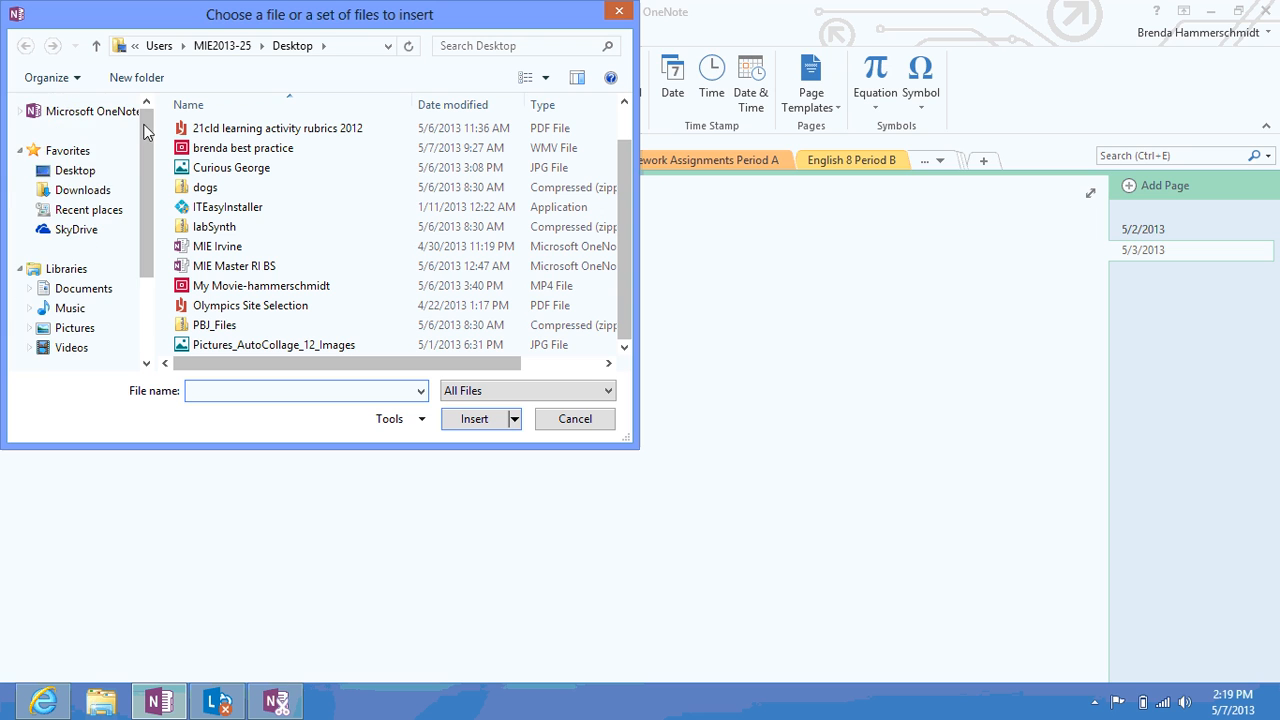
left_click(80, 170)
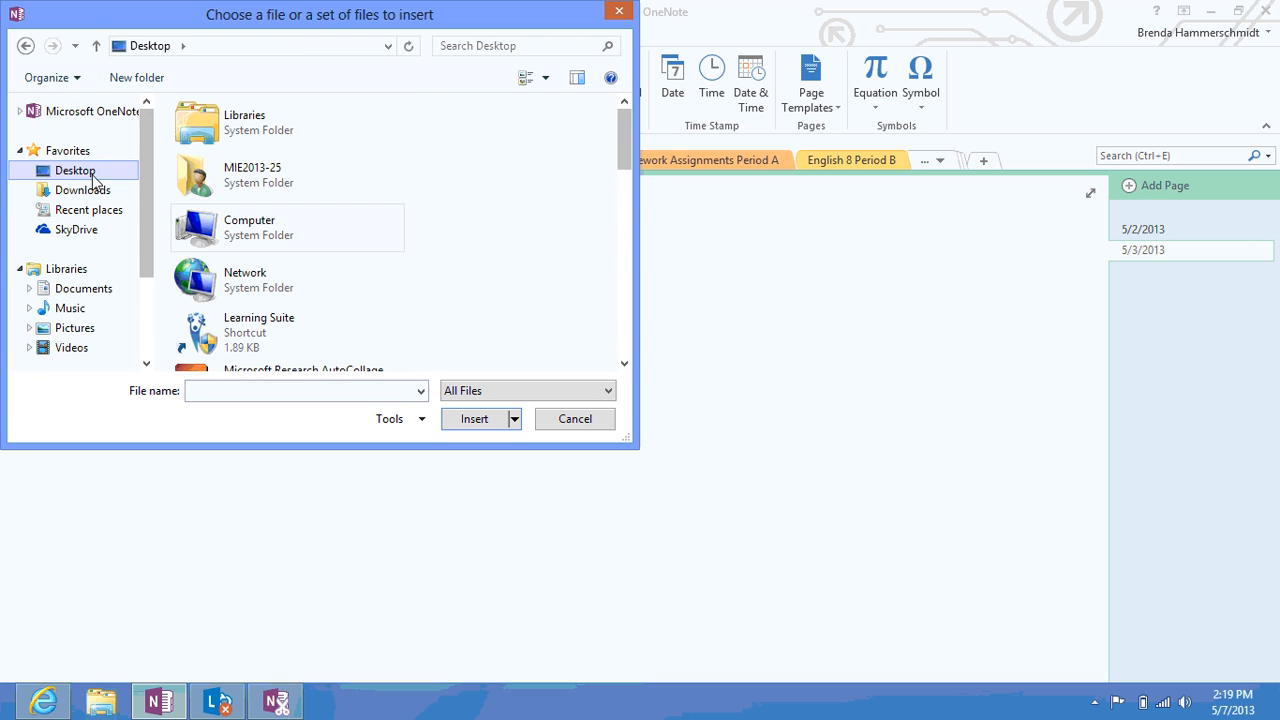
left_click_drag(623, 137, 637, 238)
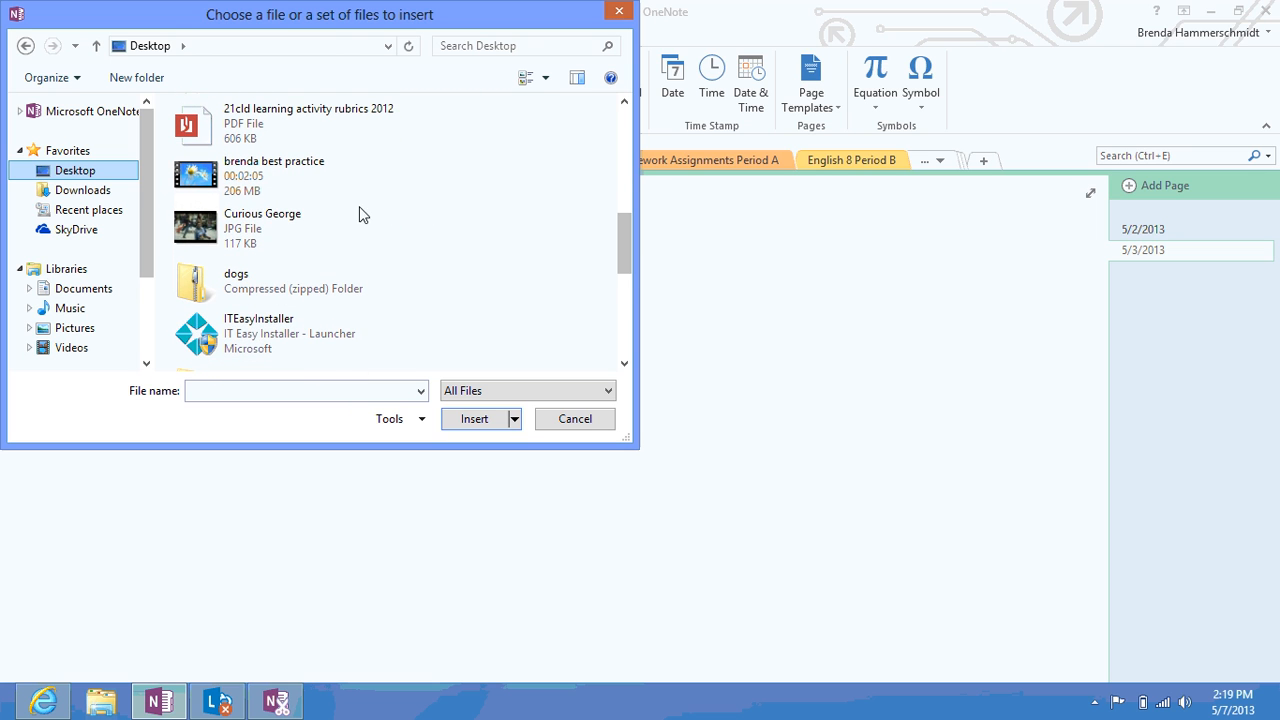
left_click(273, 235)
double_click(273, 237)
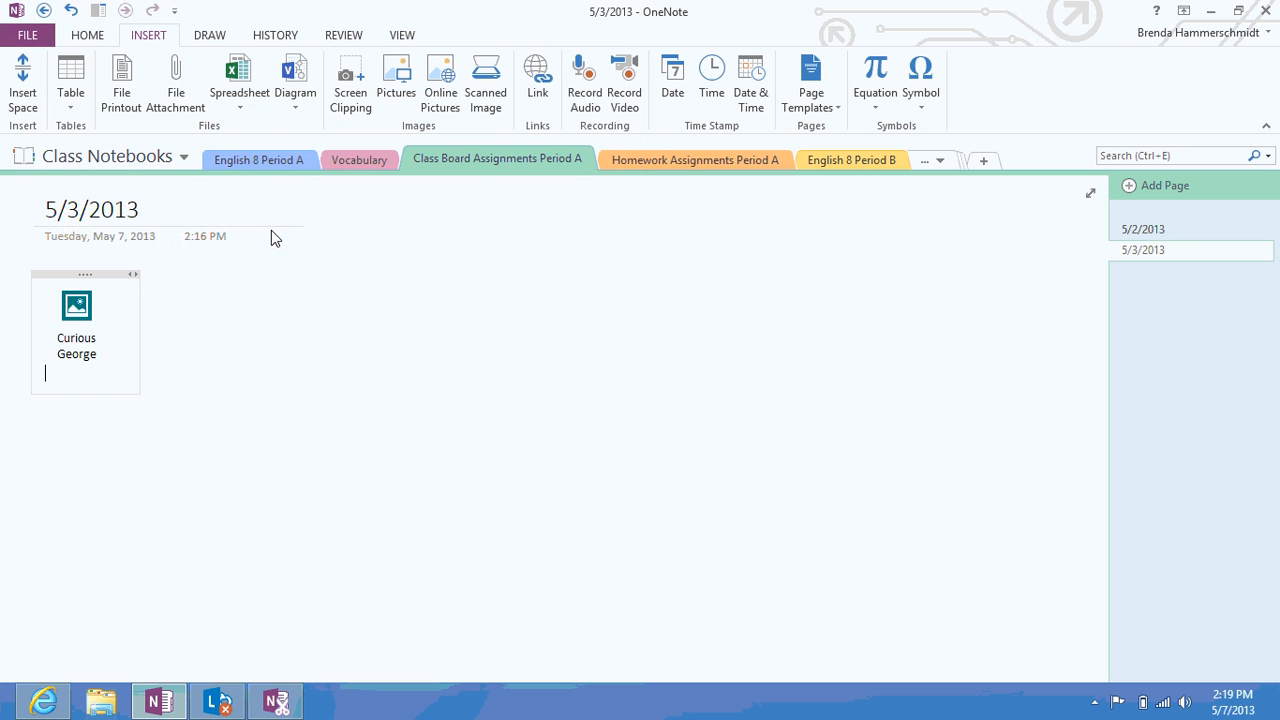
left_click(235, 369)
double_click(80, 308)
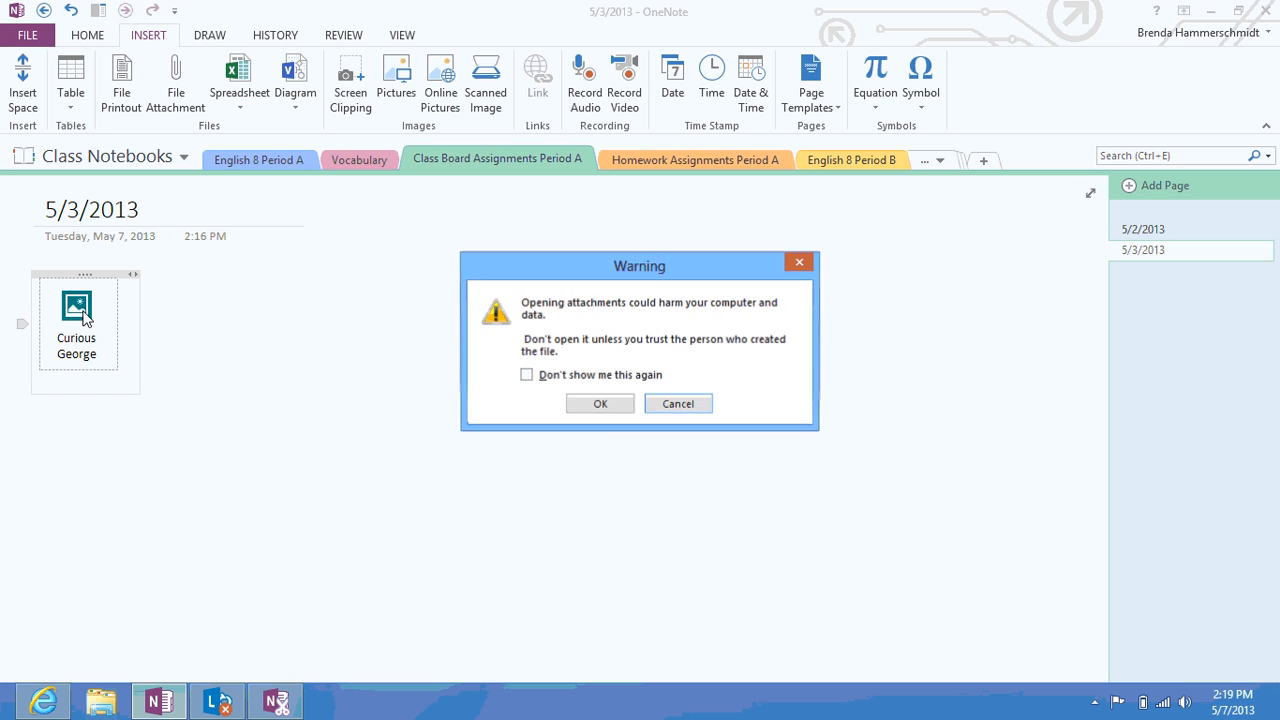
left_click(597, 403)
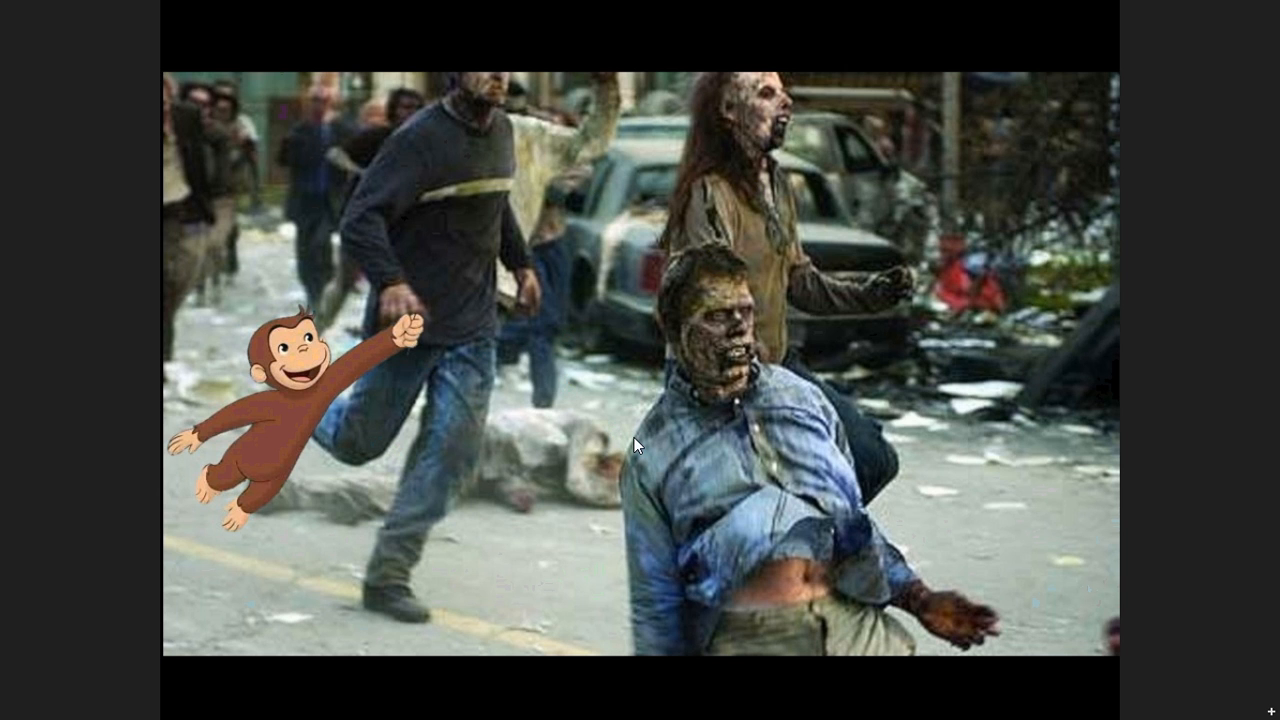
key("super")
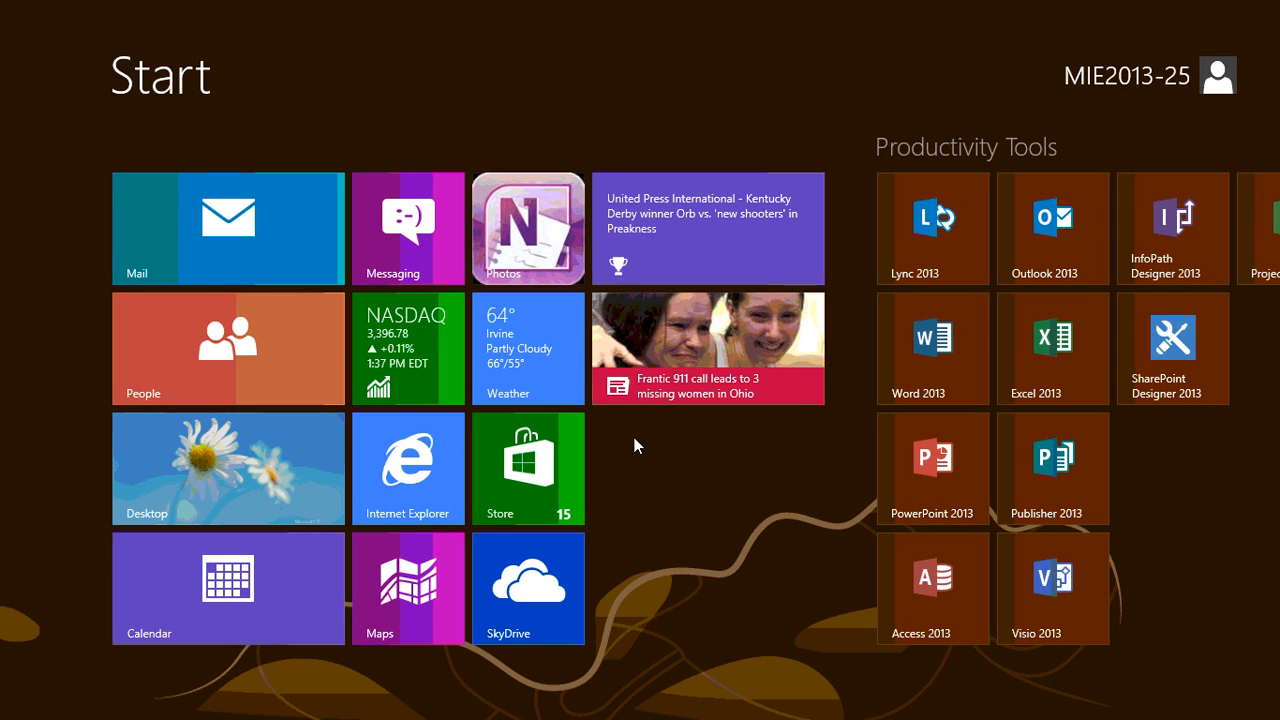
key("super")
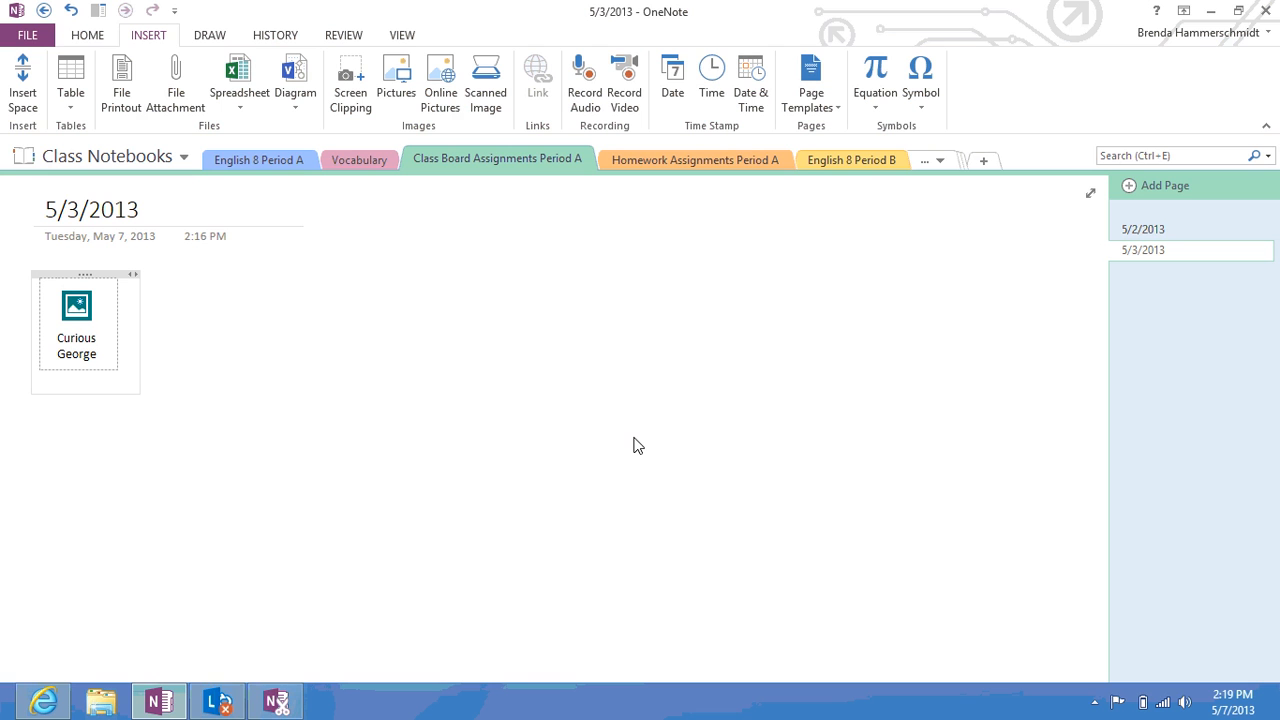
Type the caption 'This is a picture of Curious George going for a walk with zombies' beneath the attachment icon
left_click(180, 374)
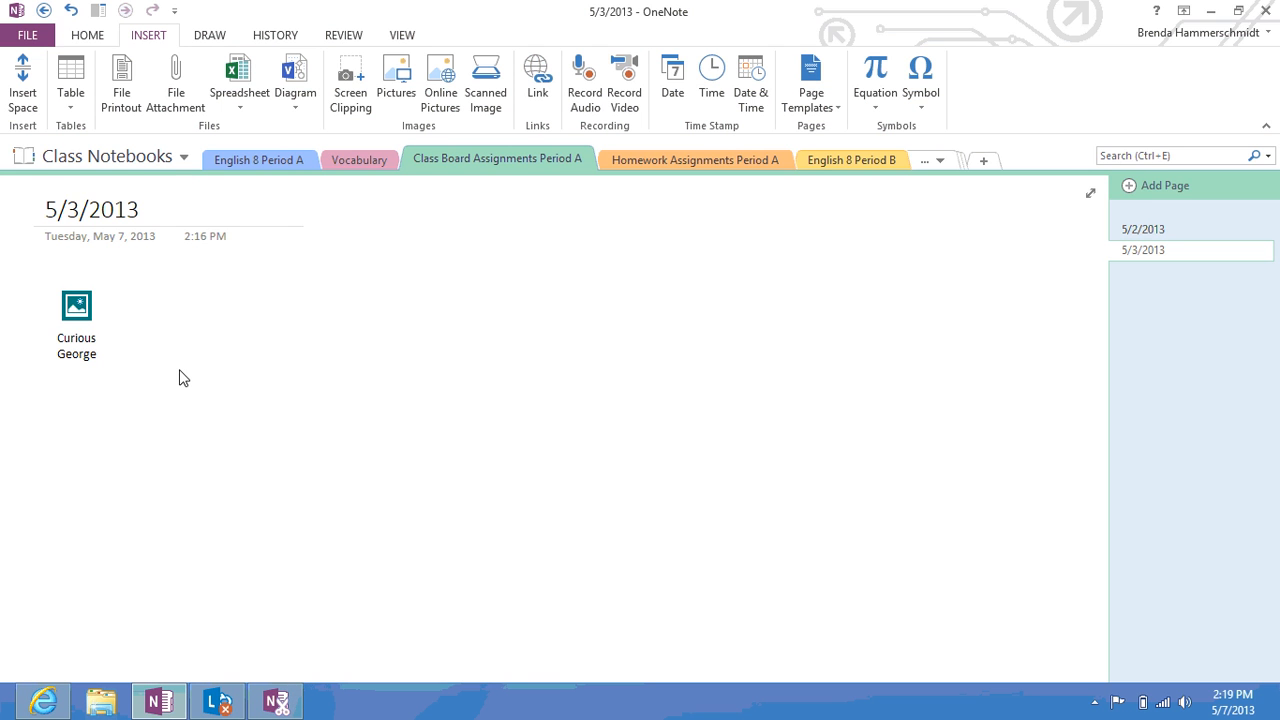
left_click(44, 428)
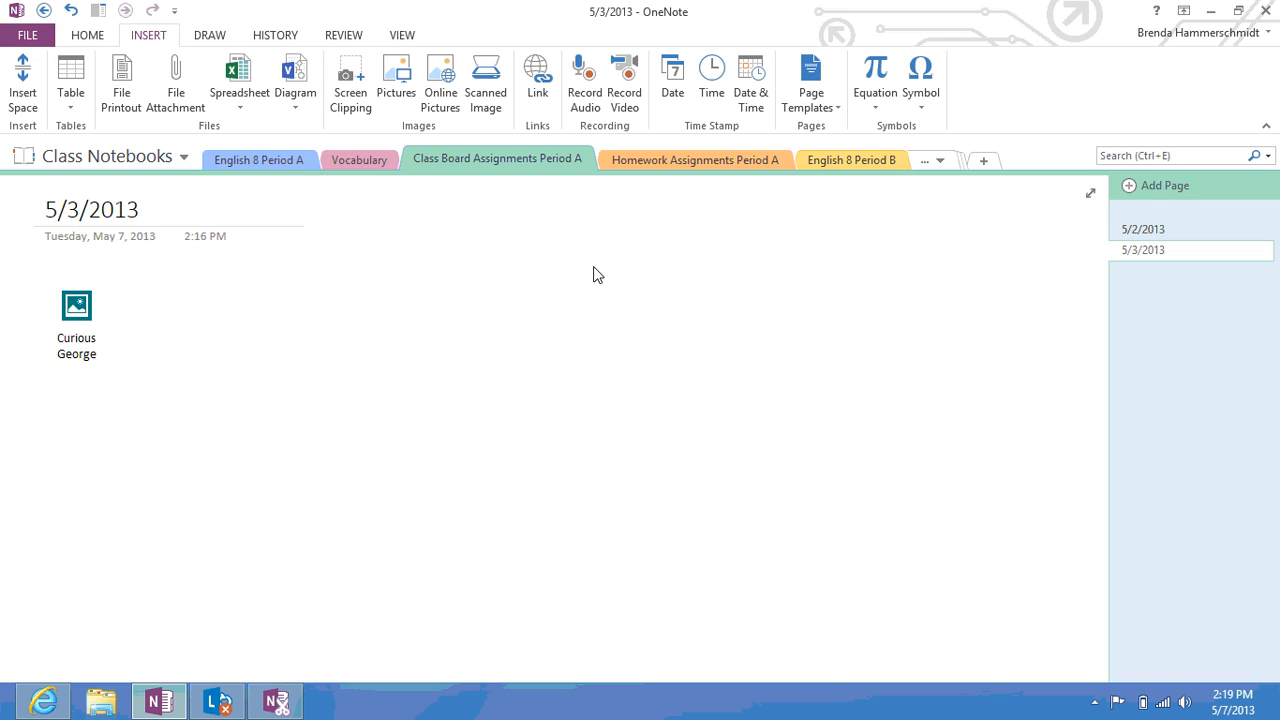
left_click(679, 361)
type("This is a pictures")
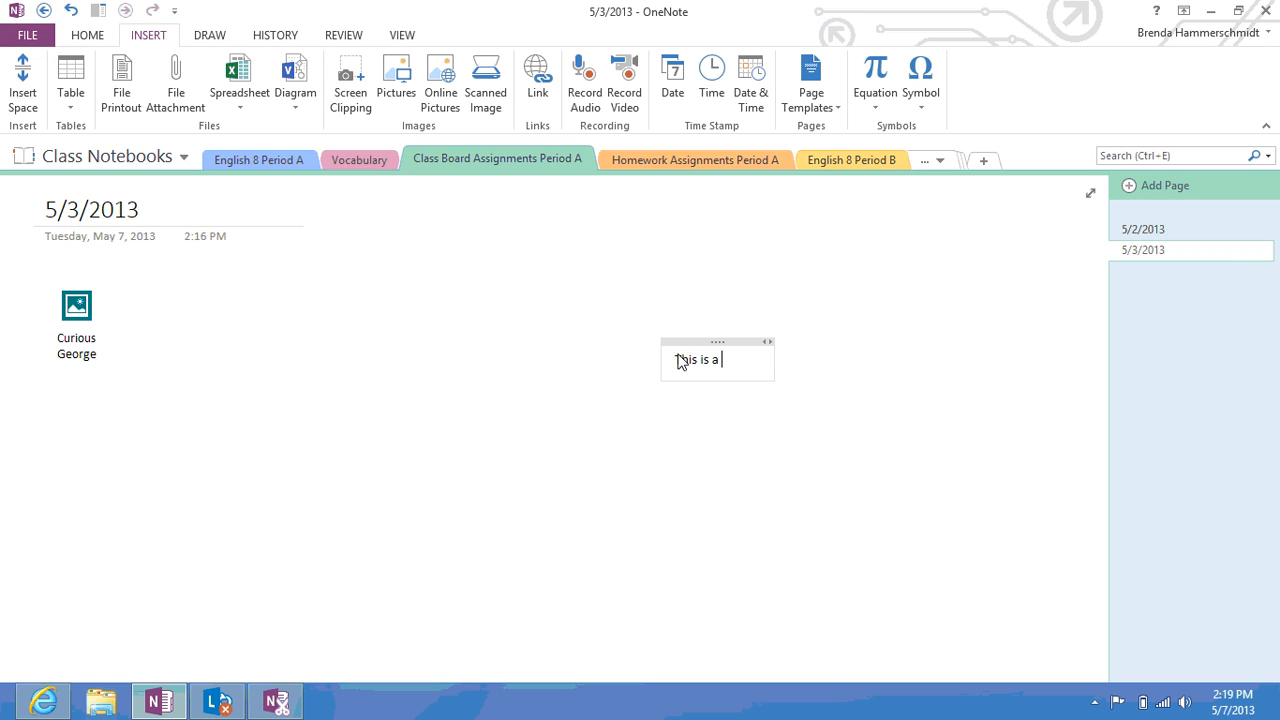
key("BackSpace")
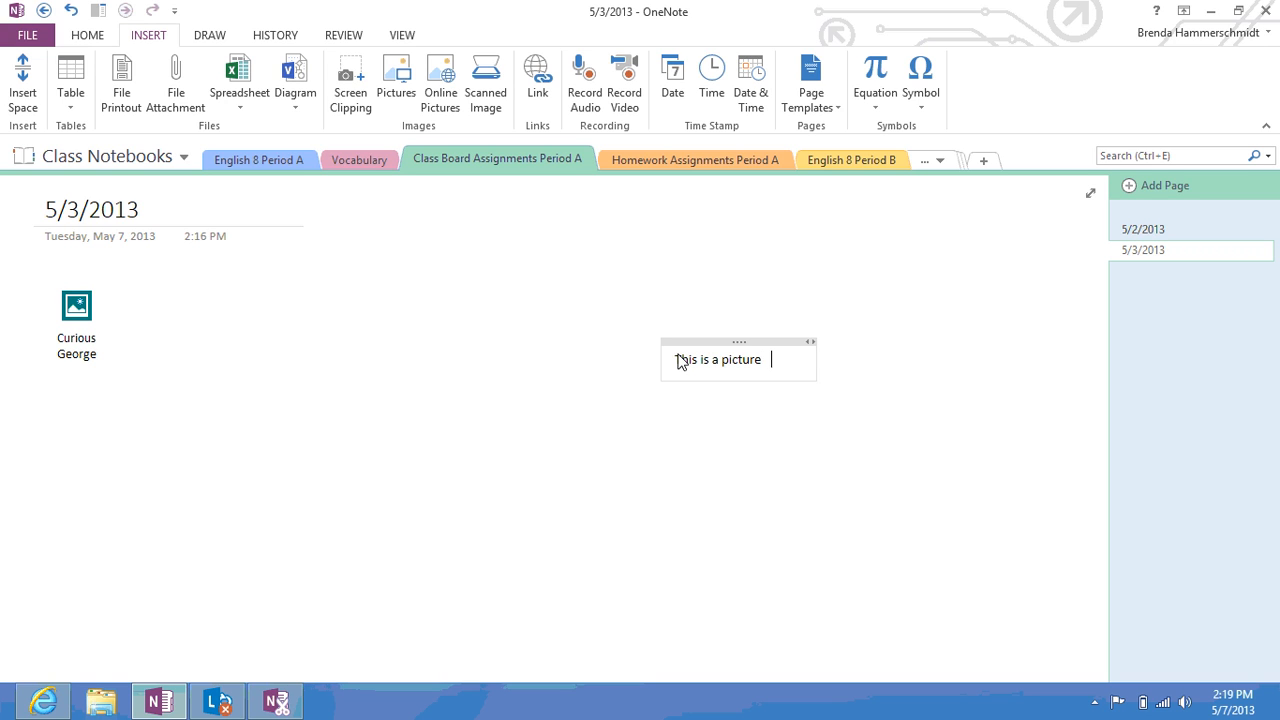
type("of Curious ")
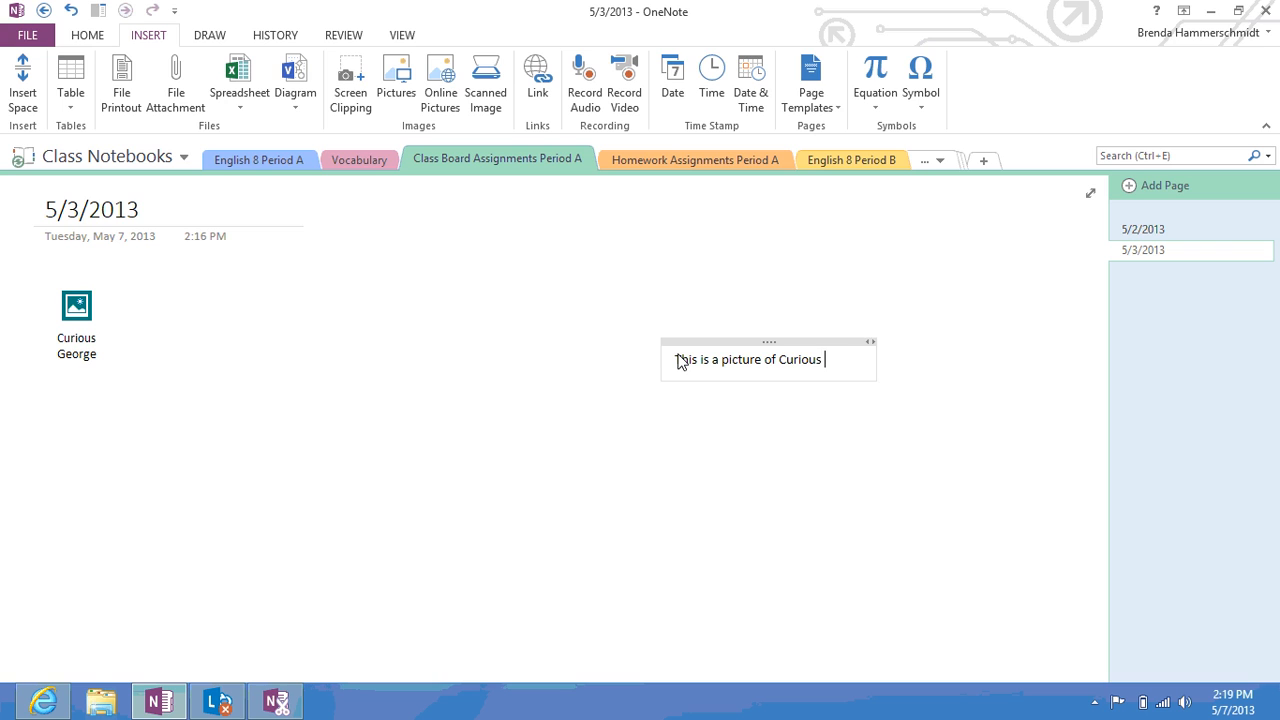
type("George goin")
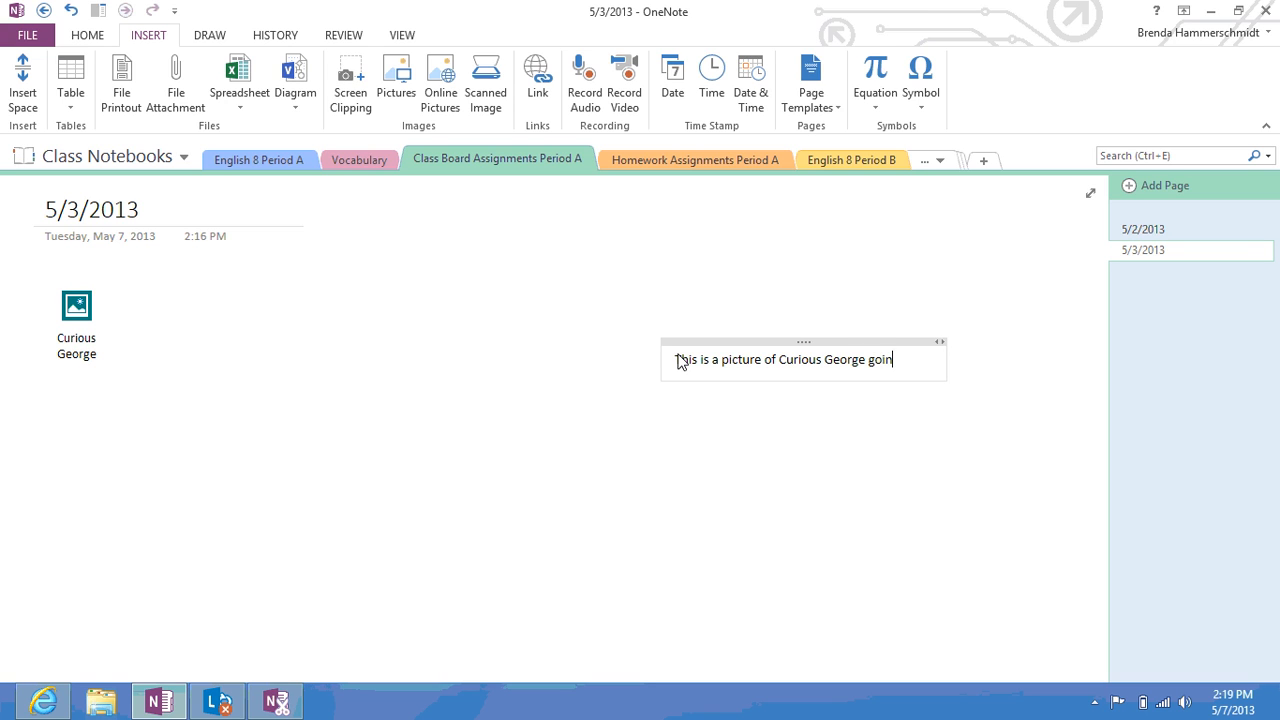
type("g for a walk wi")
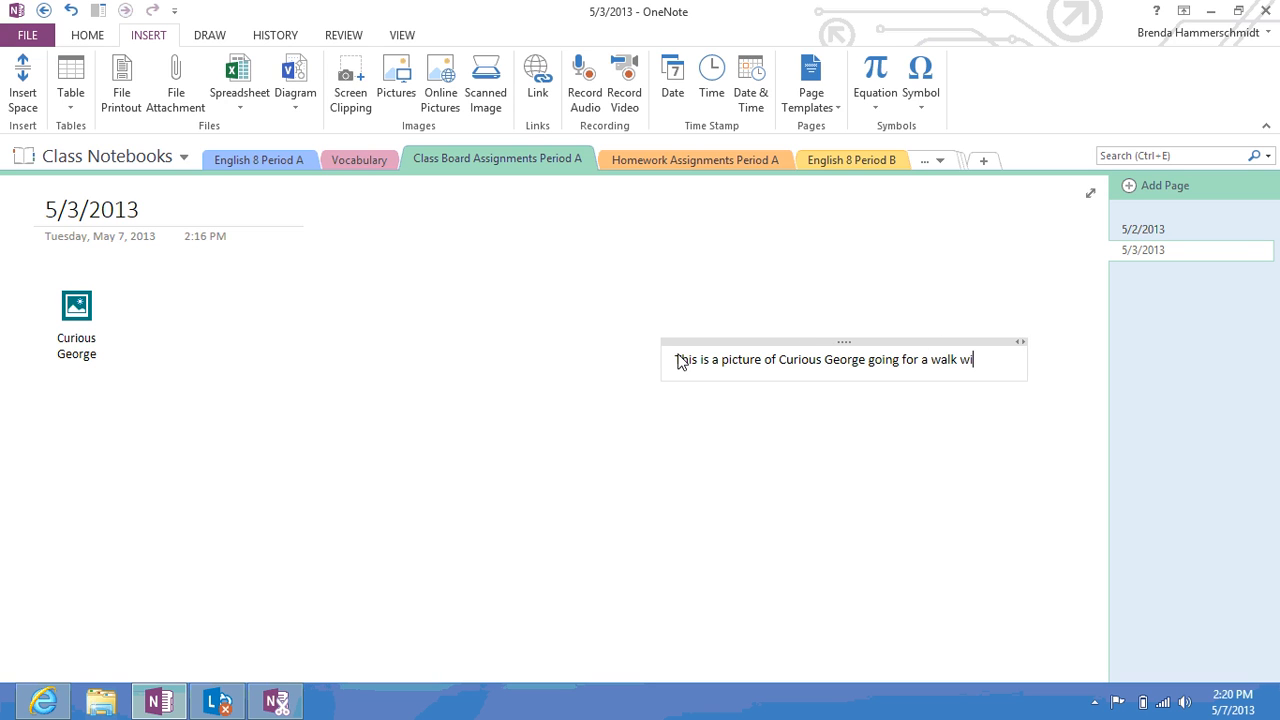
type("th zombies")
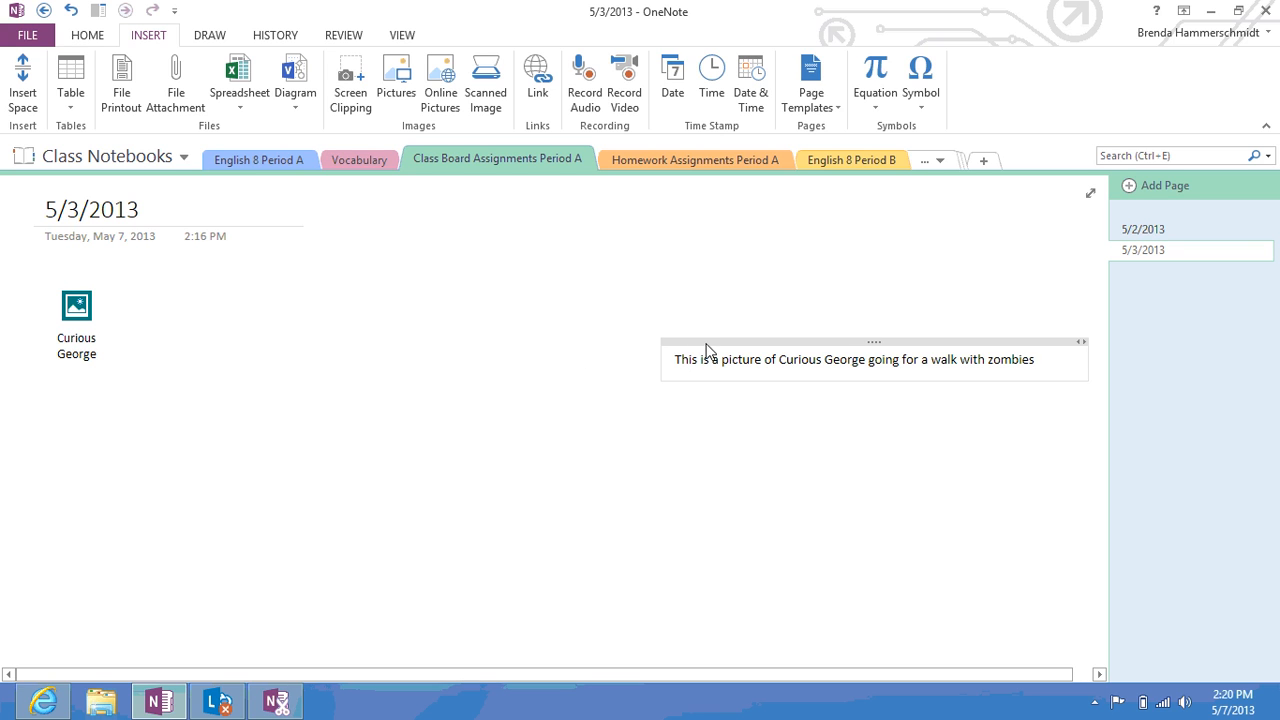
left_click_drag(707, 348, 82, 381)
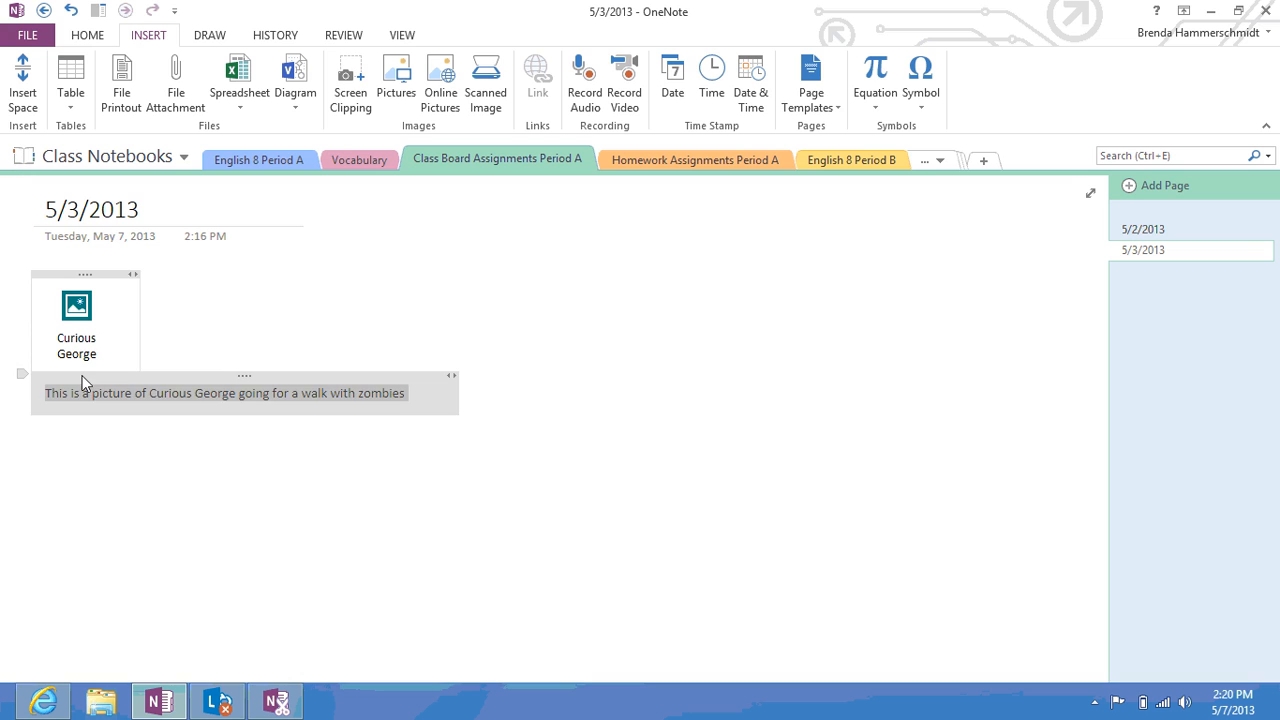
left_click(227, 289)
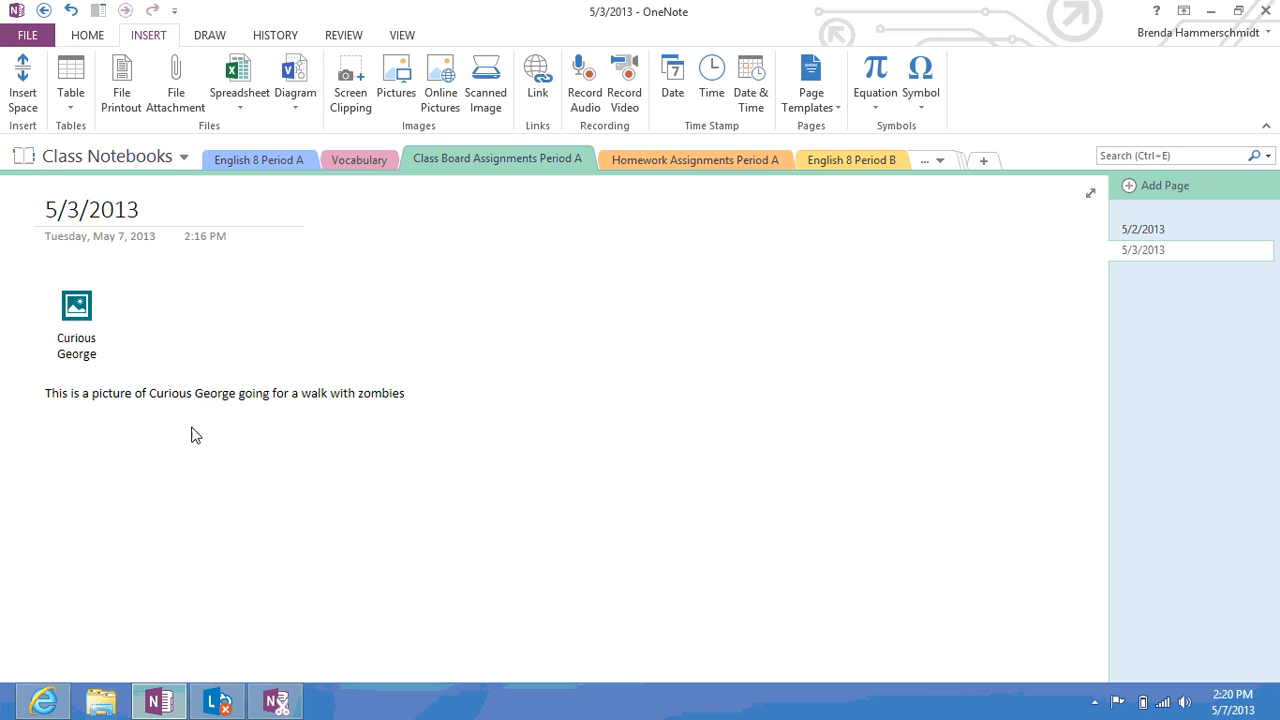
Attach the dogs zip below the caption as an attachment, then open it, accepting the warning
left_click(50, 441)
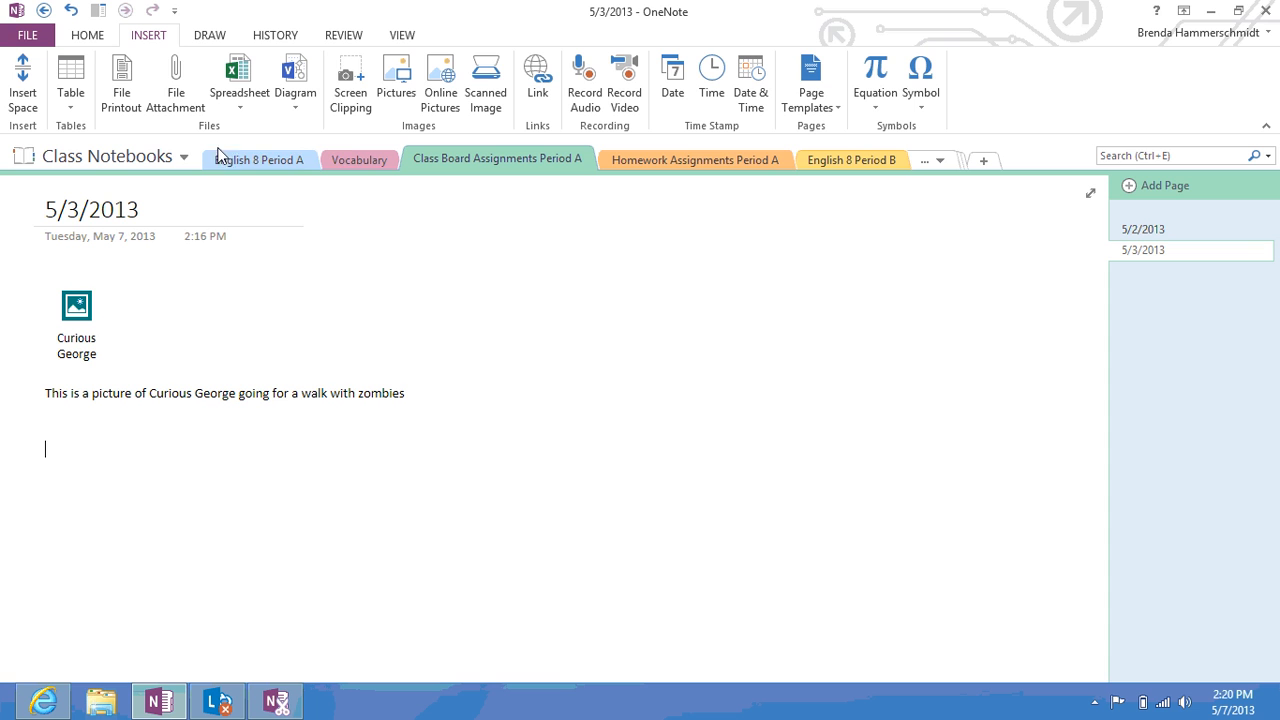
left_click(167, 81)
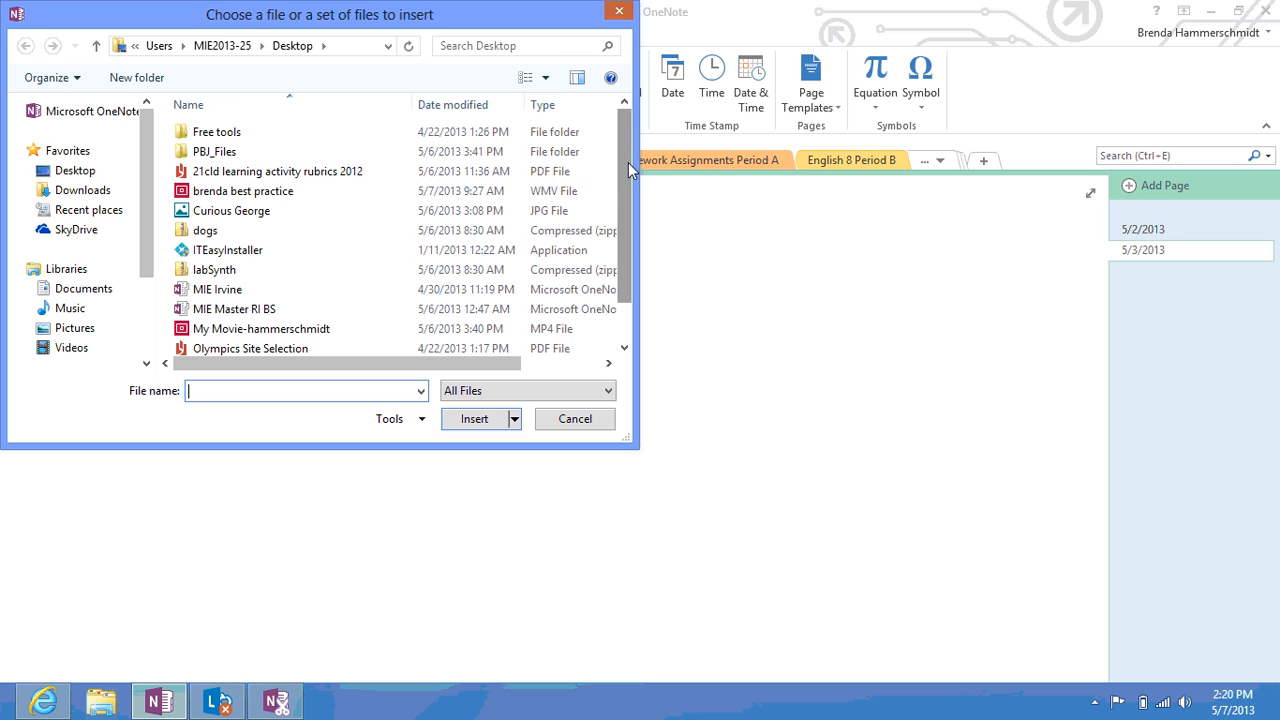
left_click_drag(628, 162, 630, 215)
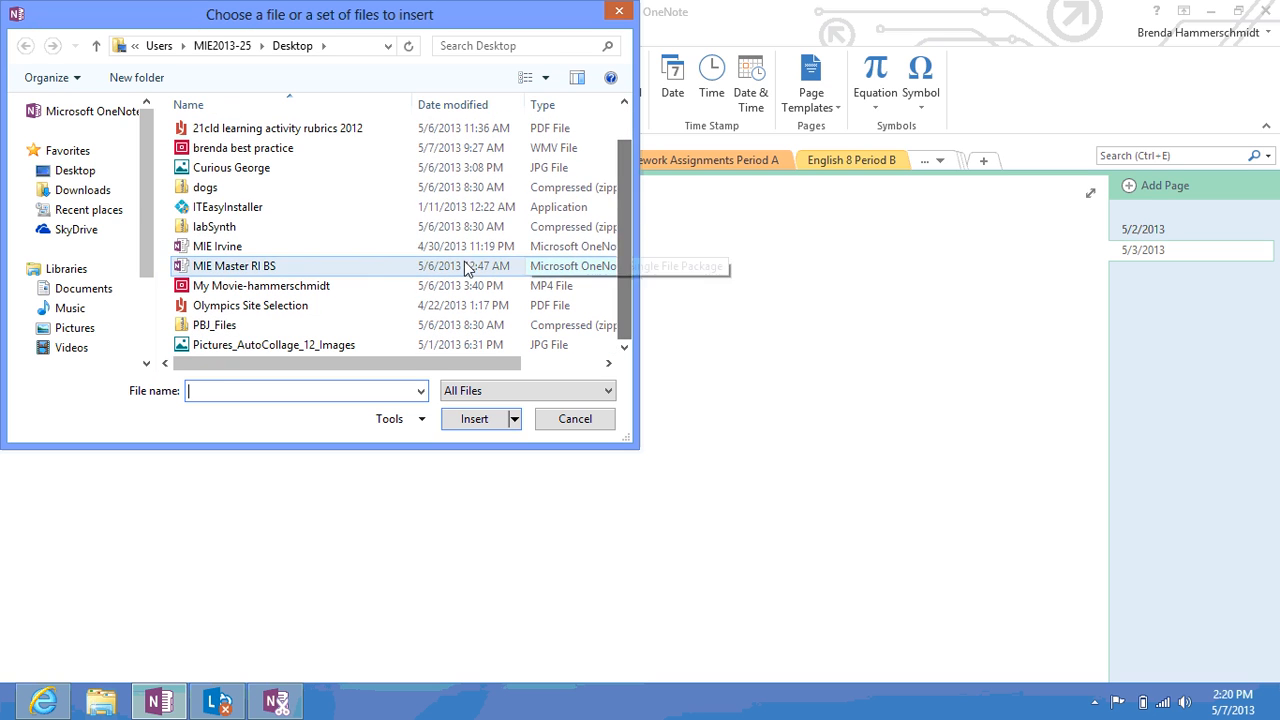
double_click(229, 187)
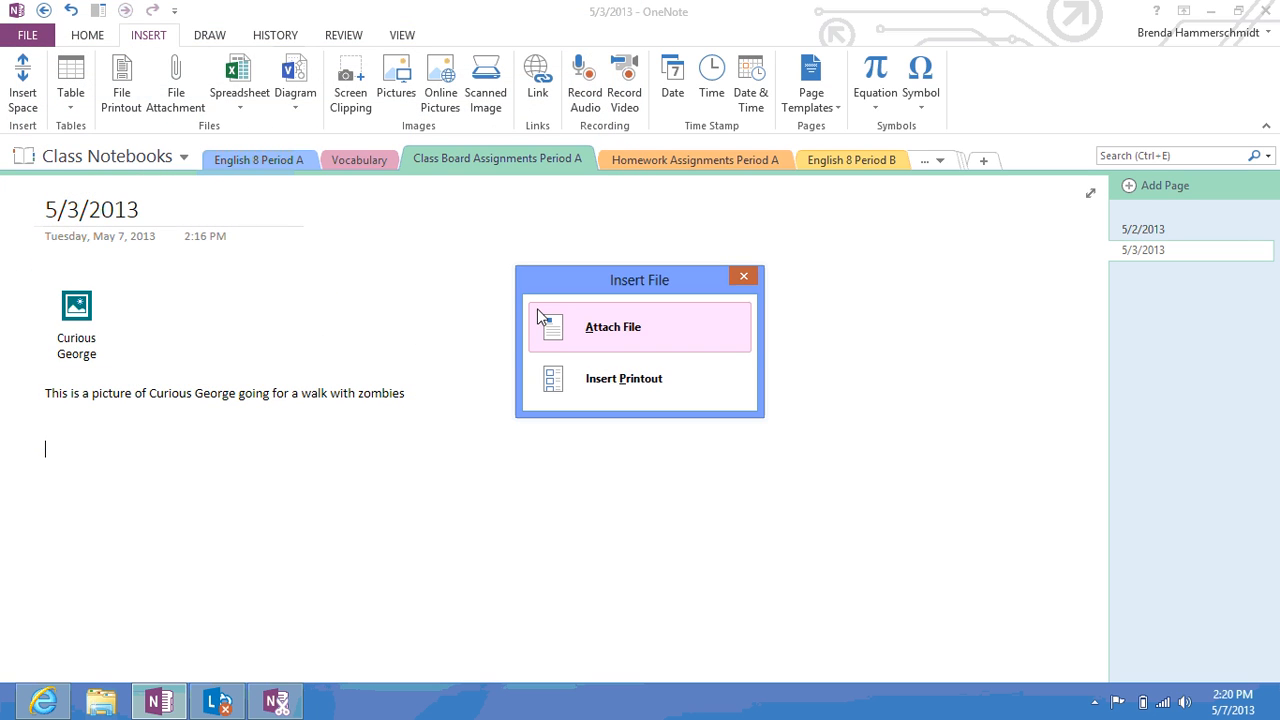
left_click(548, 328)
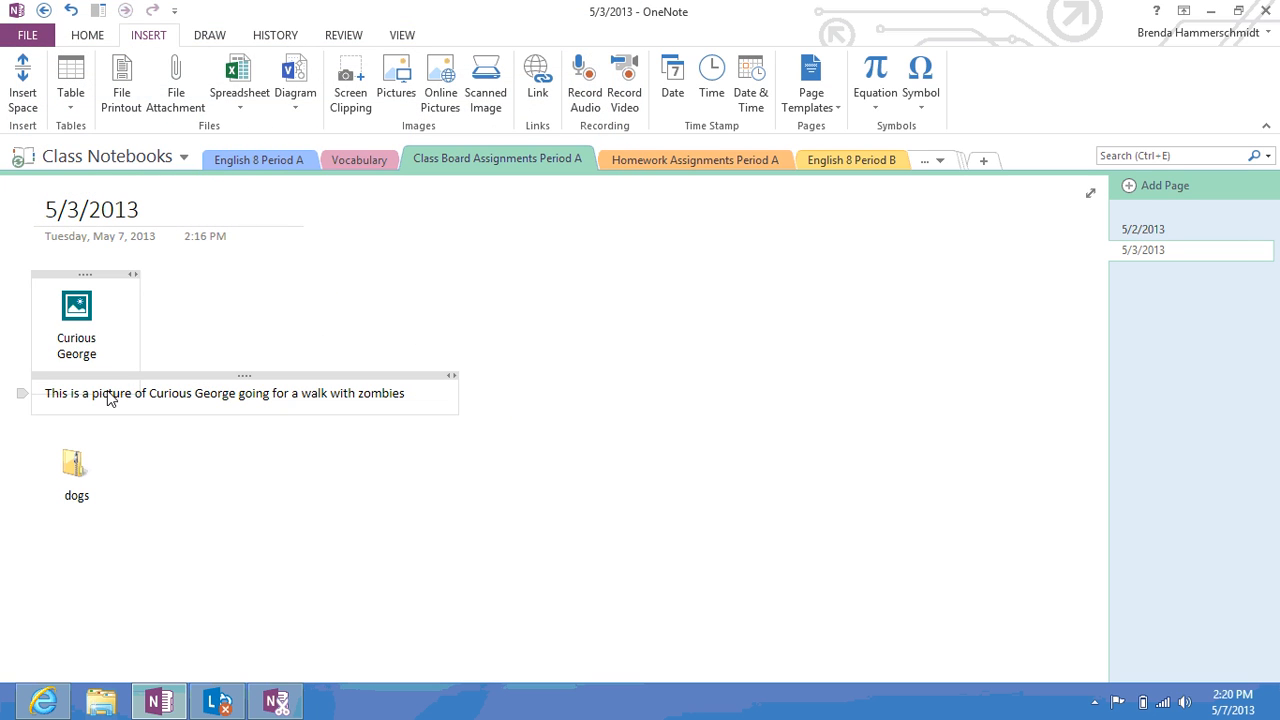
double_click(80, 476)
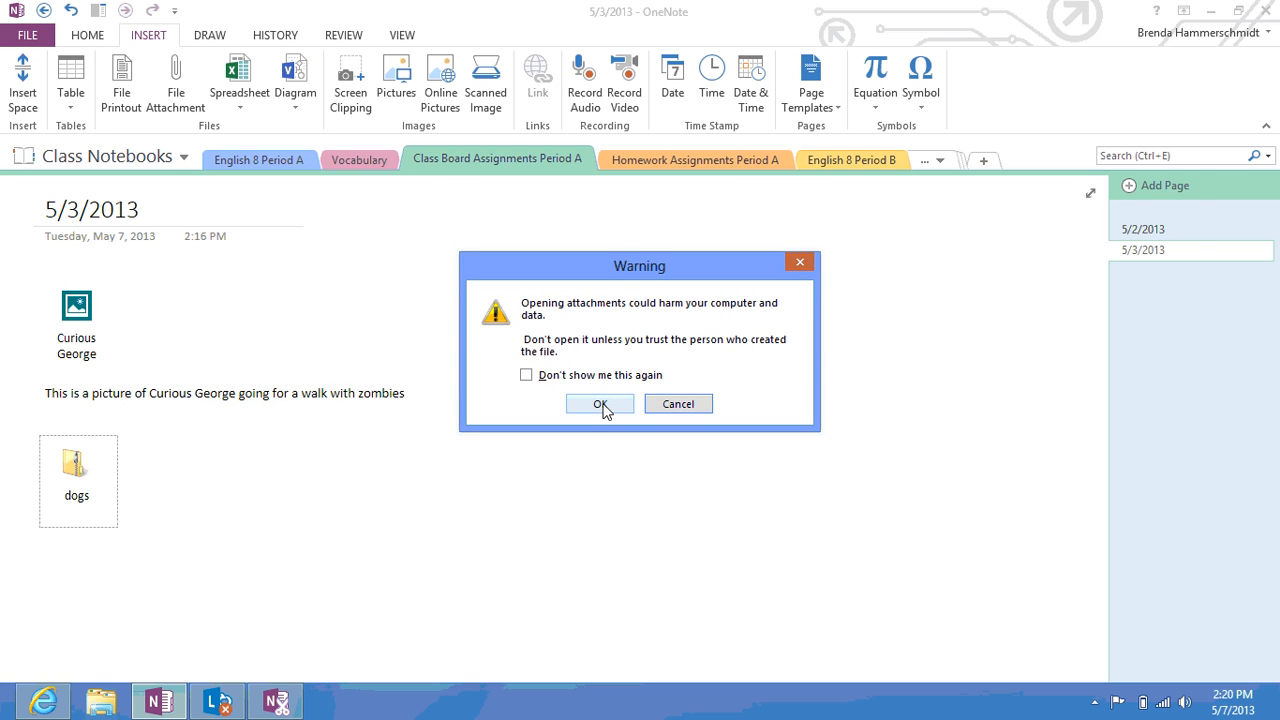
left_click(602, 406)
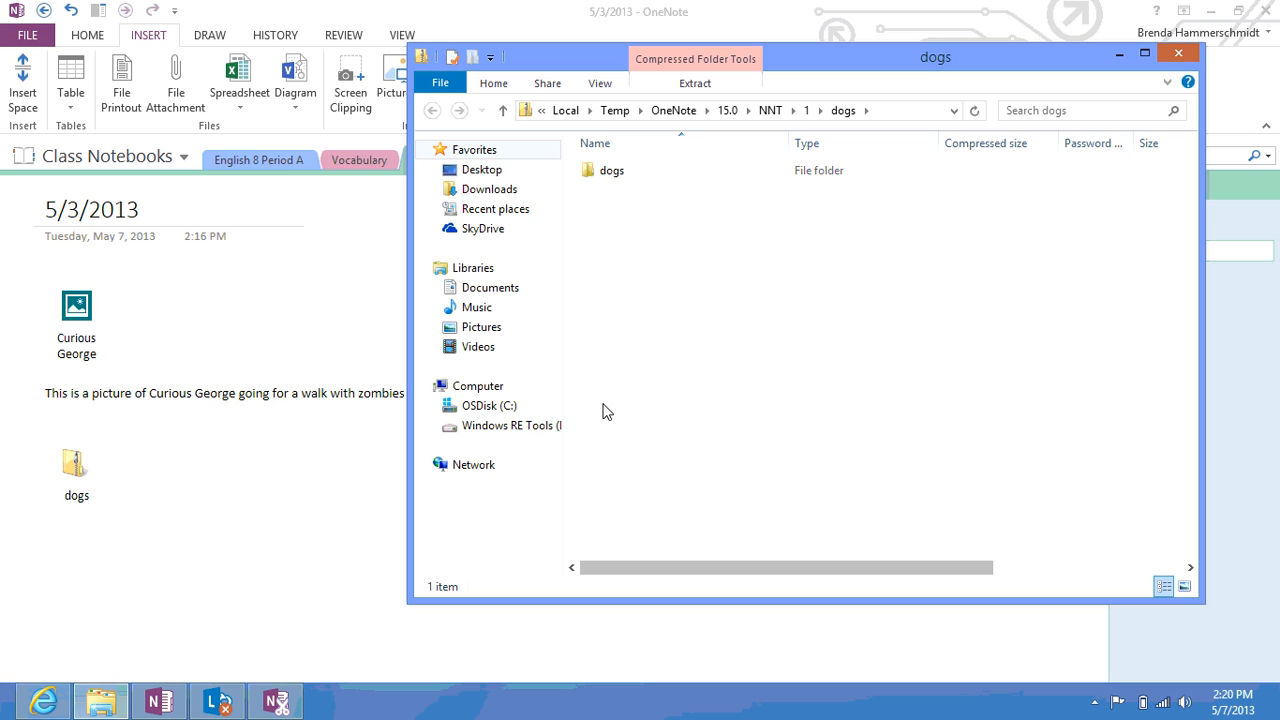
Open the inner dogs folder, view bull-dog.jpg, and return to the folder
double_click(612, 172)
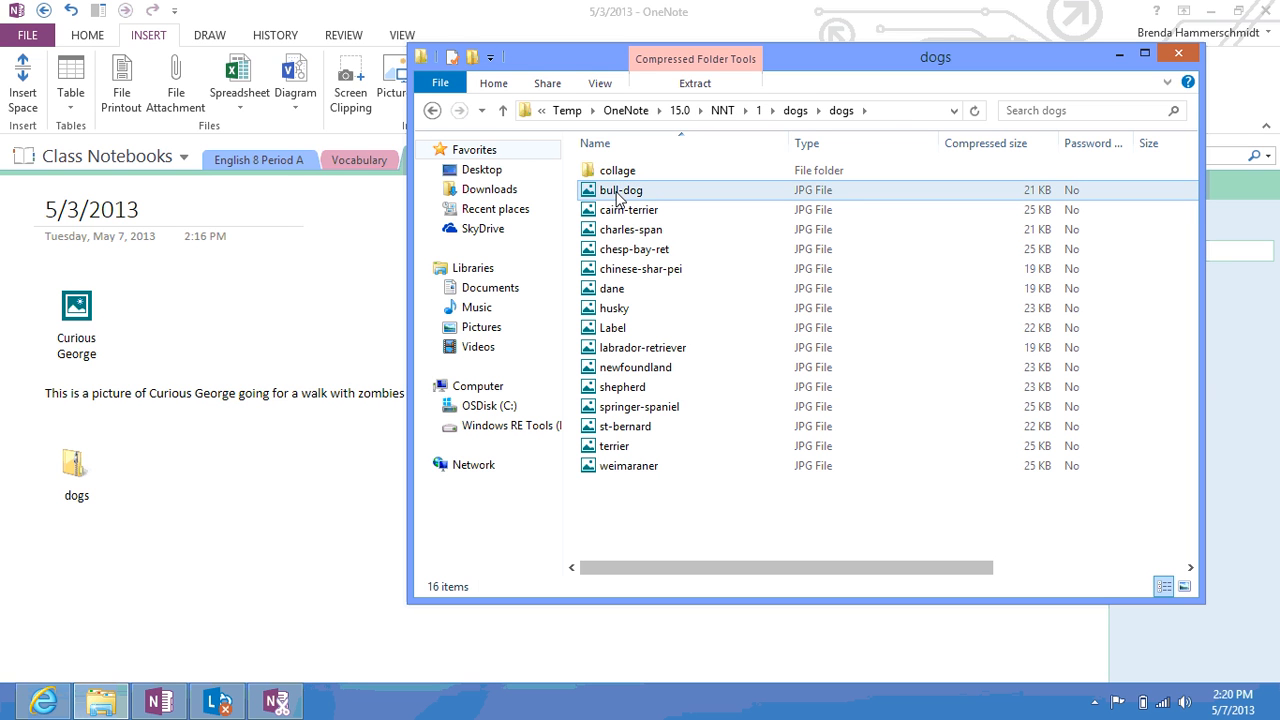
double_click(617, 194)
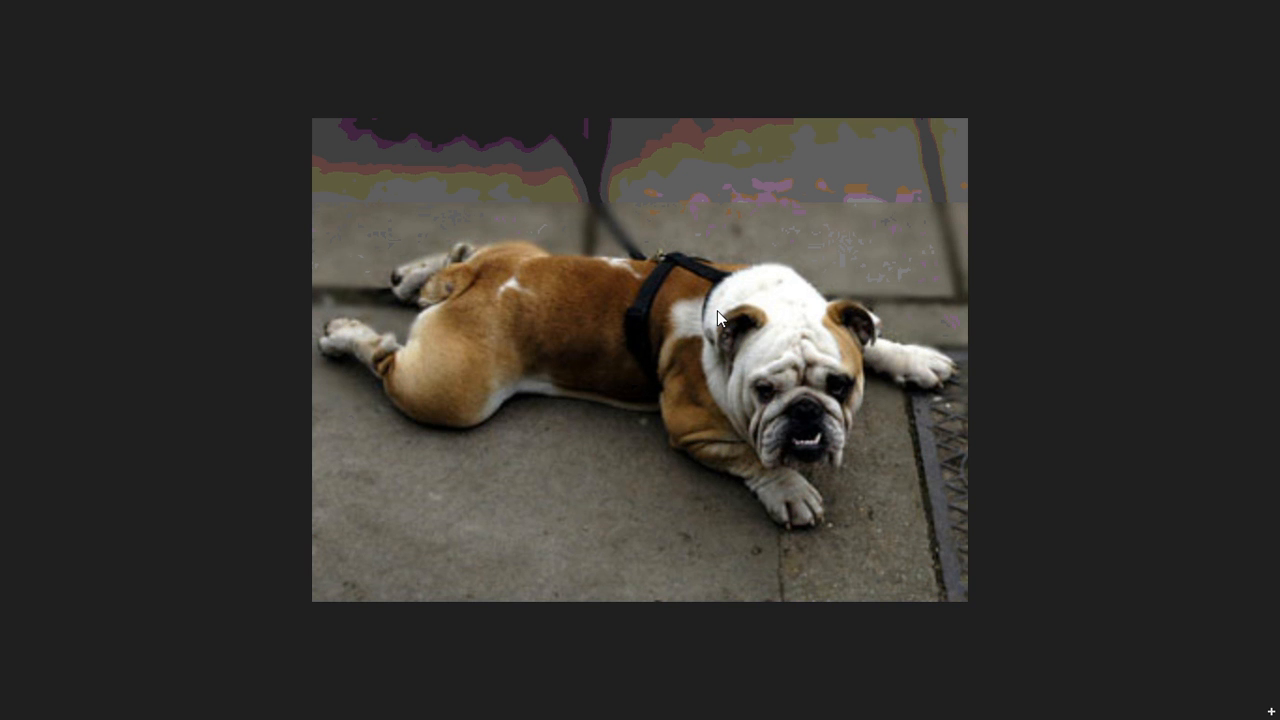
key("alt+Tab")
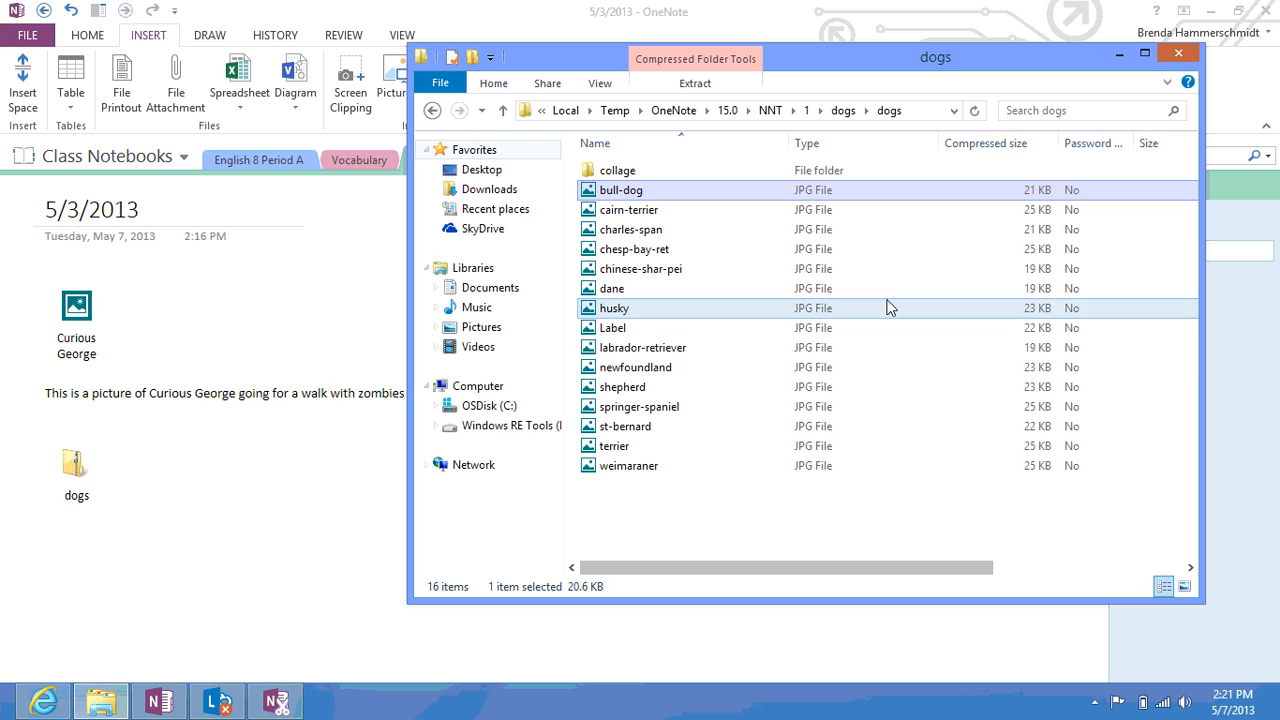
Close the dogs folder window and launch PowerPoint 2013 from the Start screen
left_click(1180, 58)
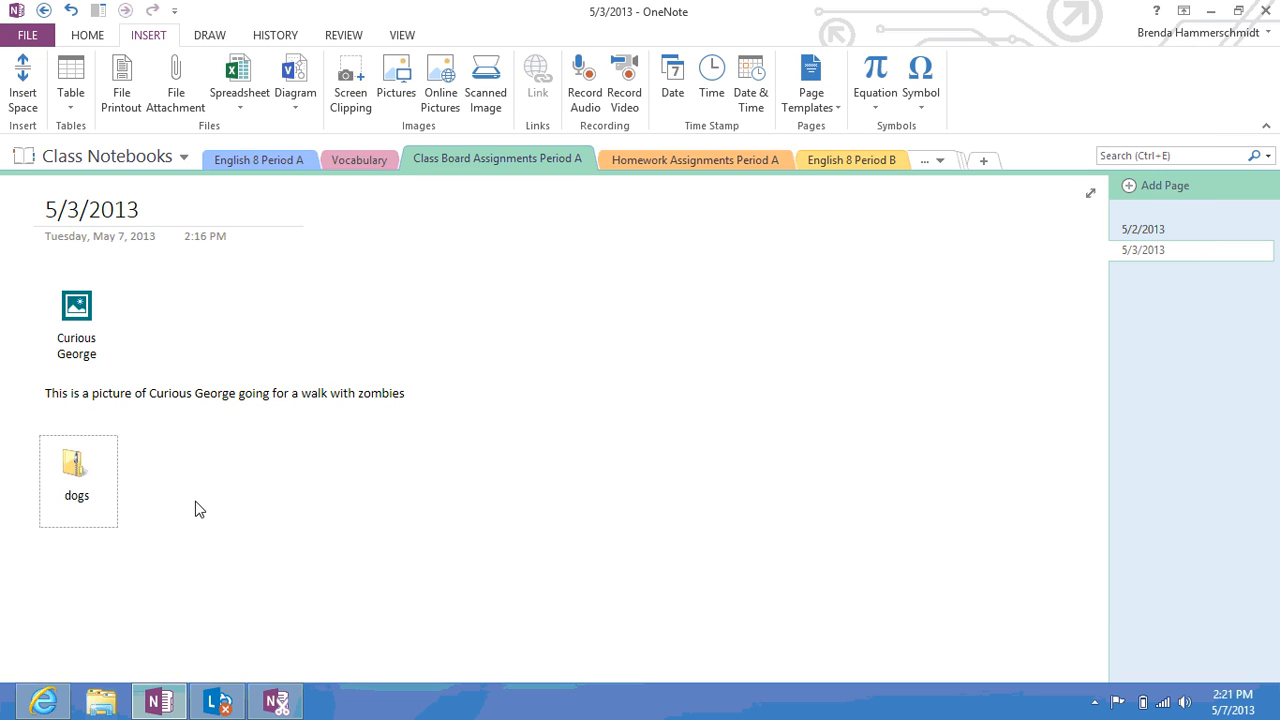
left_click(197, 510)
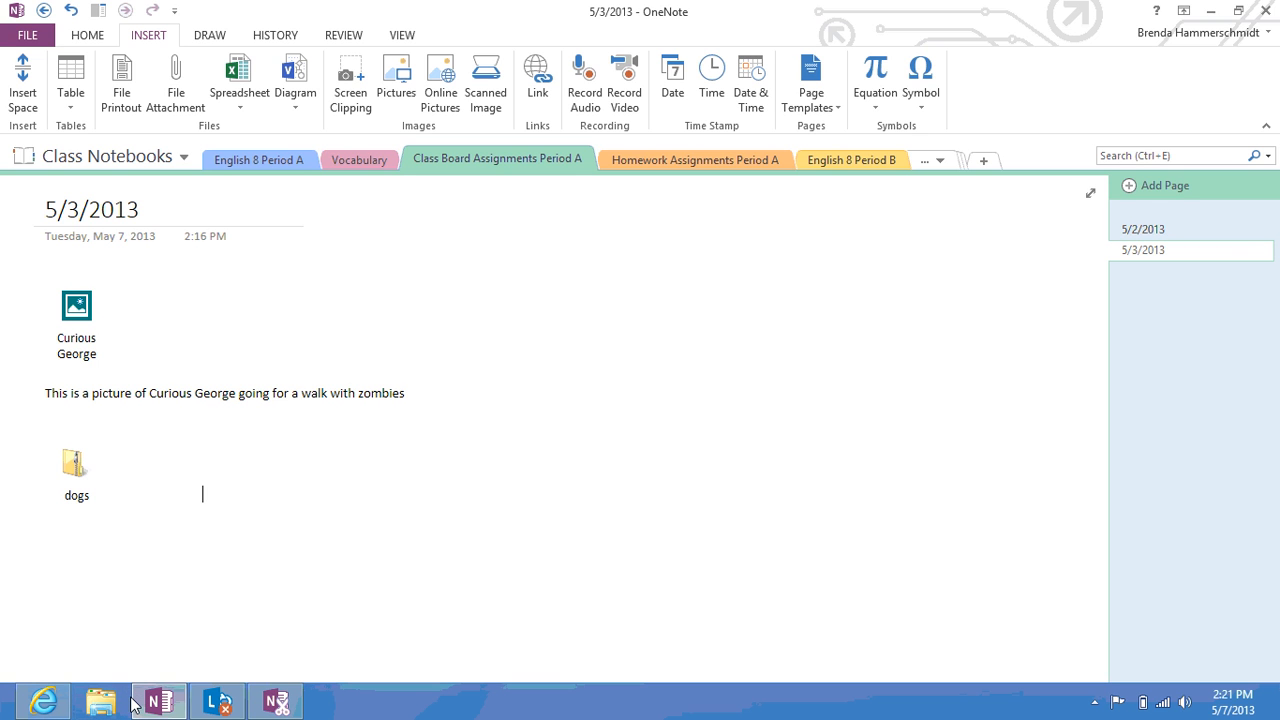
mouse_move(158, 703)
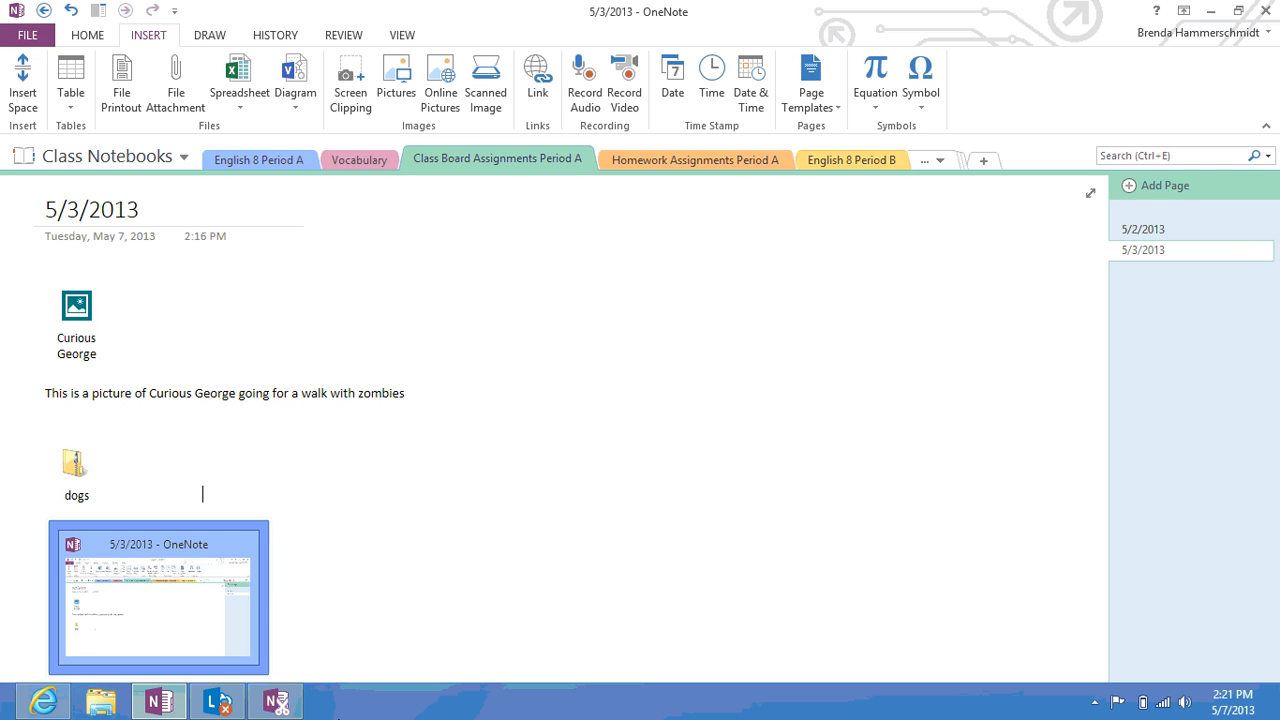
key("super")
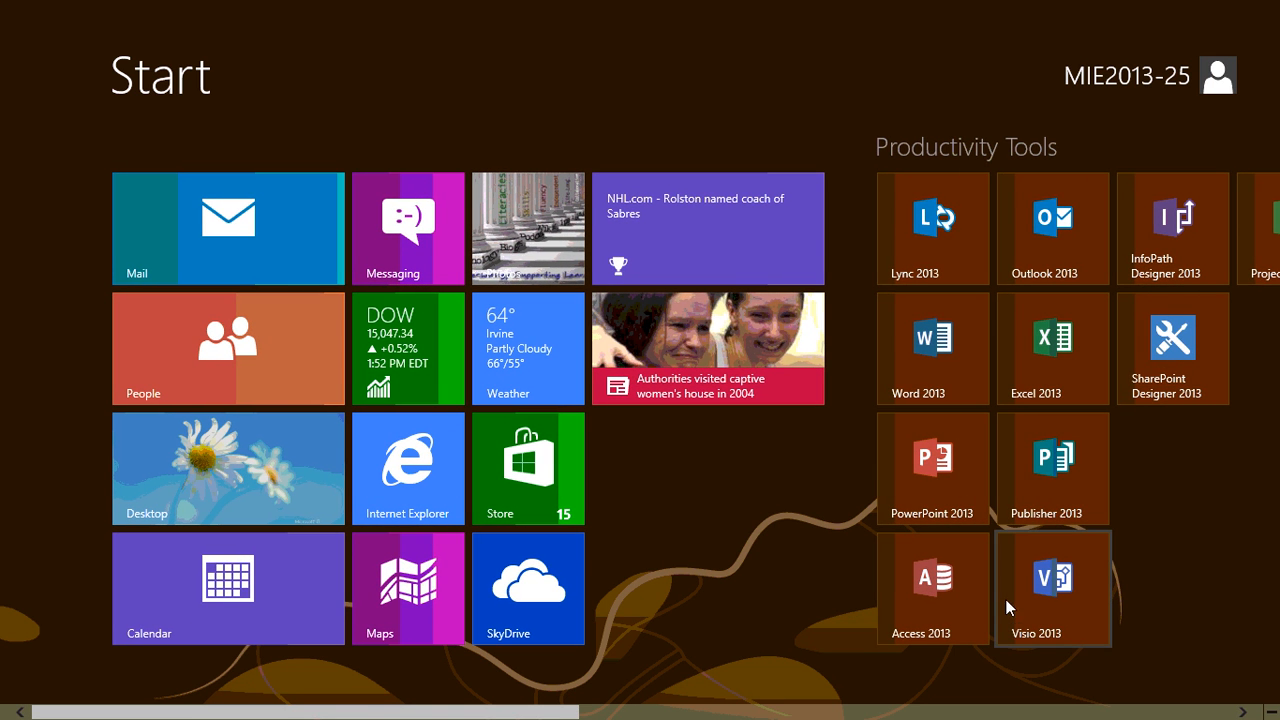
key("super")
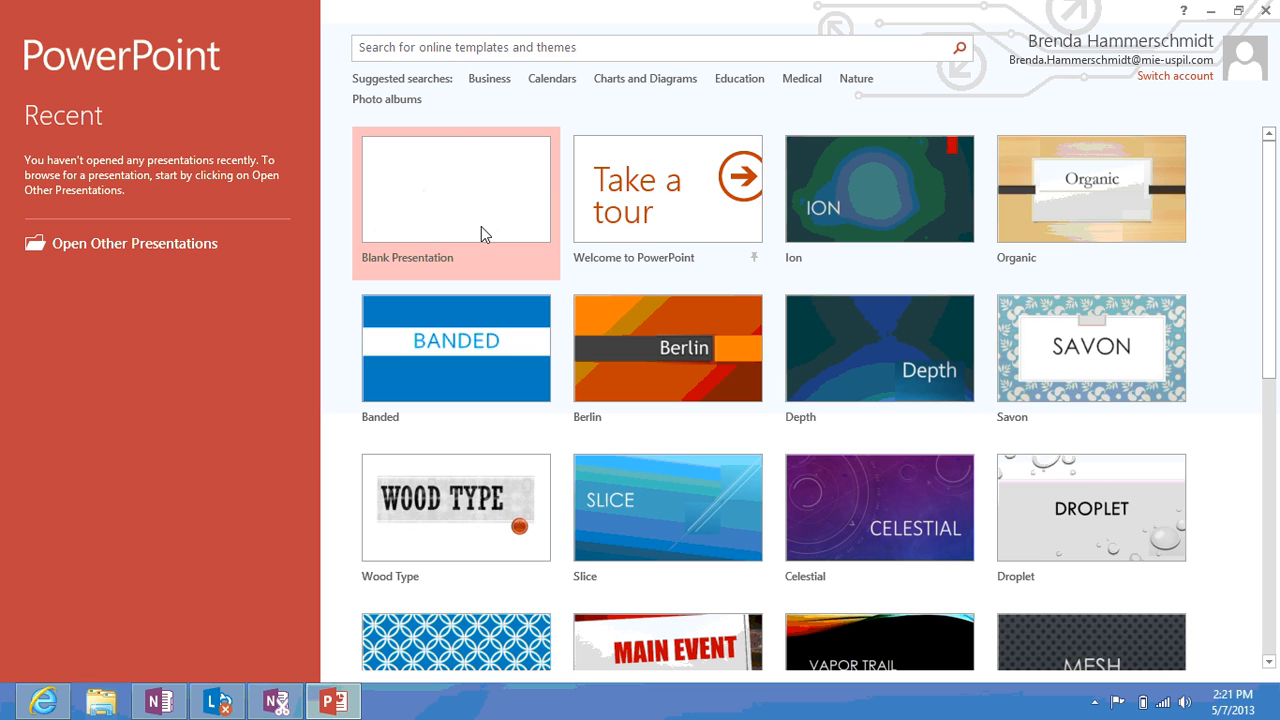
Create a Savon-themed presentation and type 'THIS IS A' as the slide title
double_click(1038, 358)
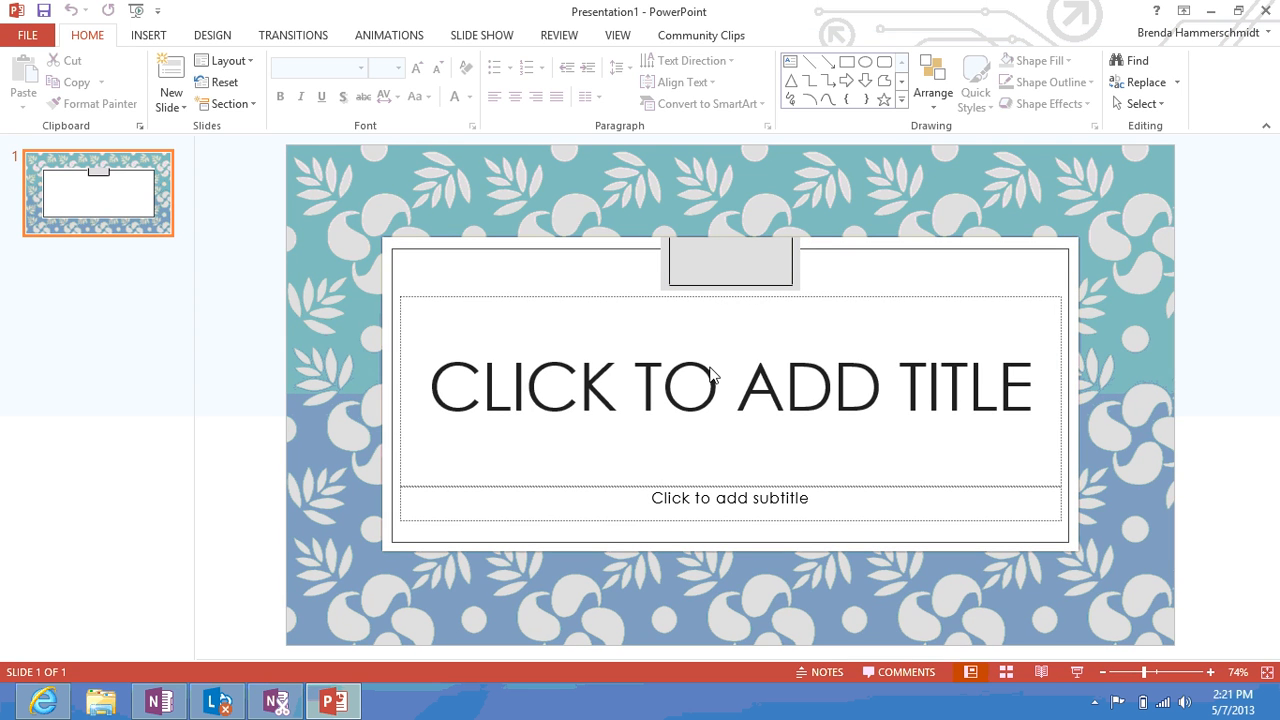
left_click(712, 387)
type("THIS IS A TES")
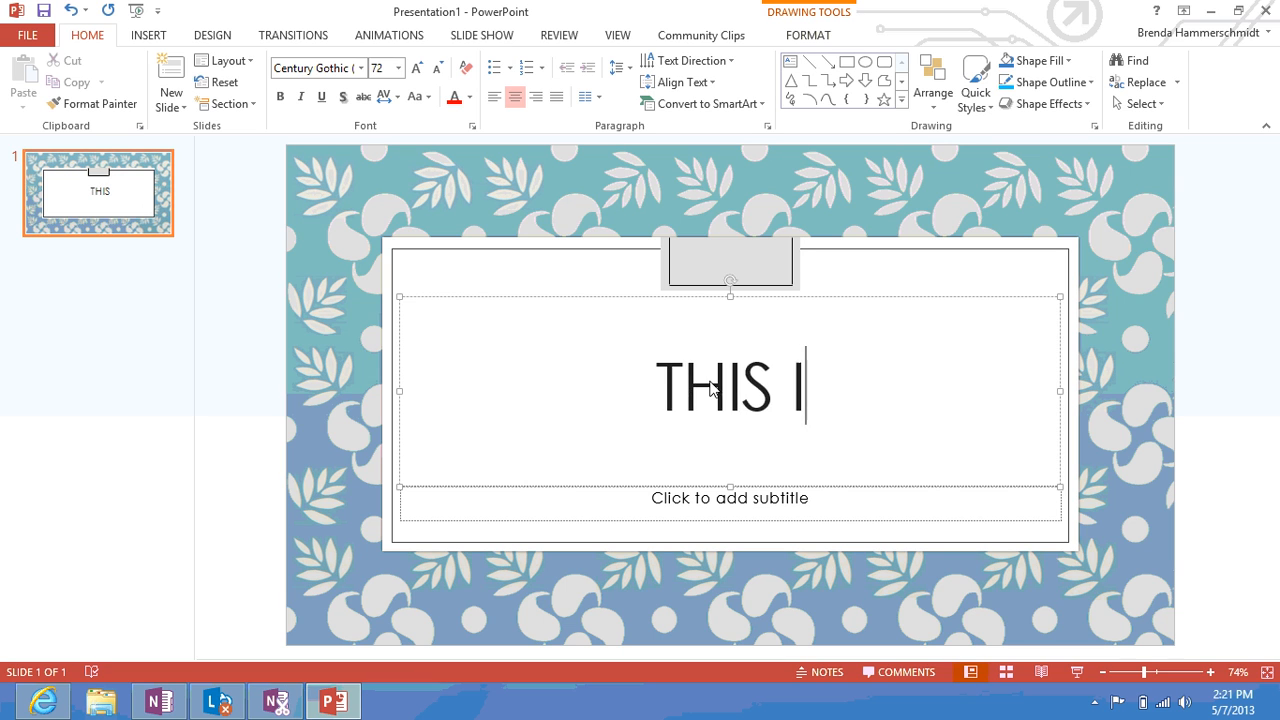
key("BackSpace")
key("BackSpace")
key("BackSpace")
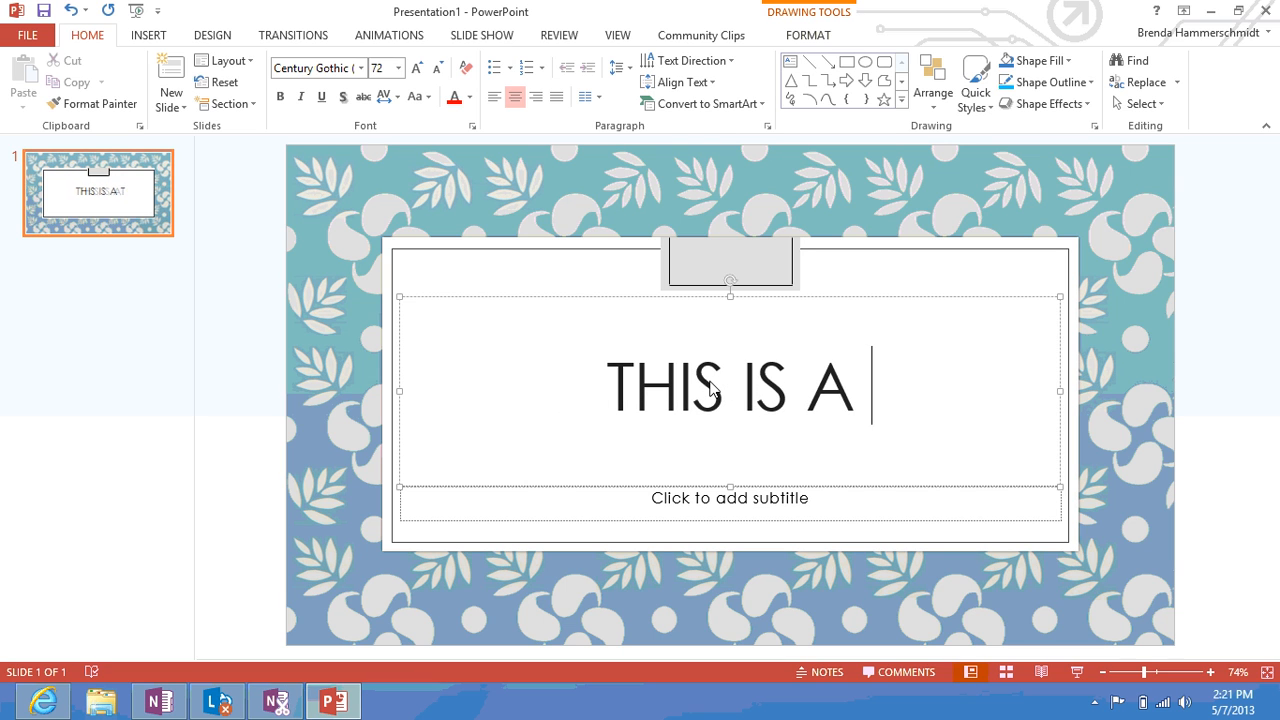
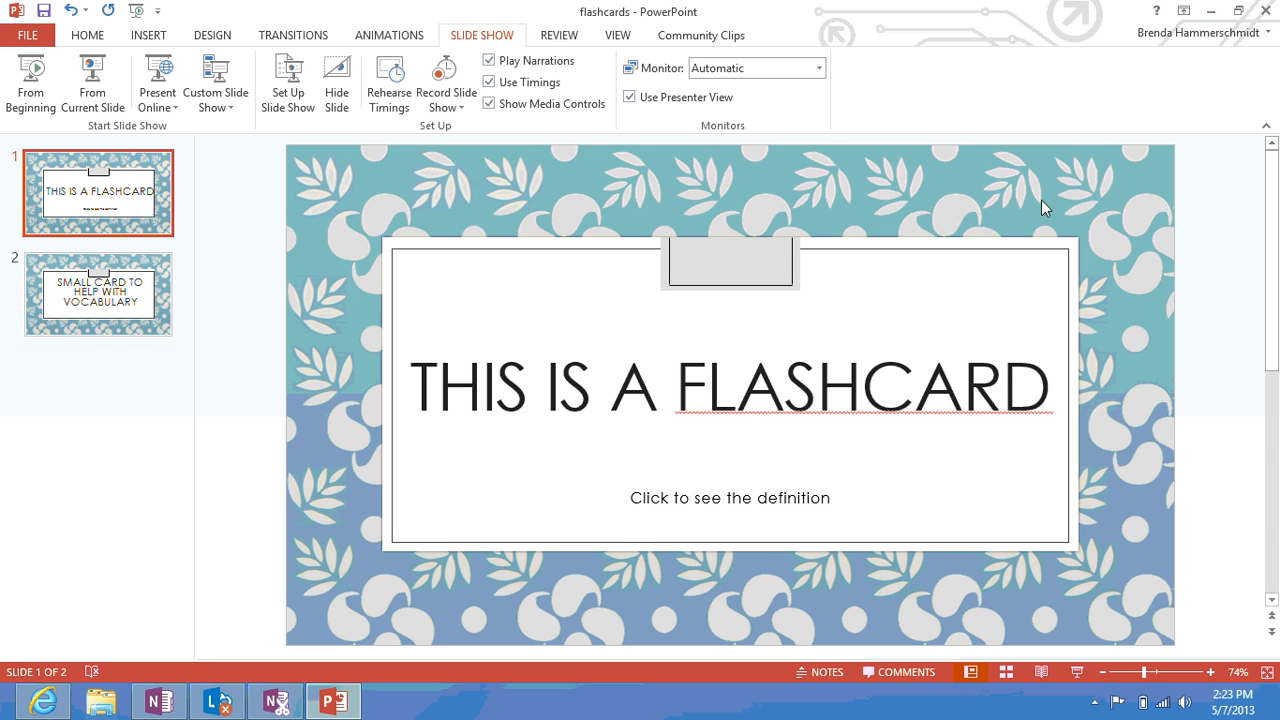
Minimize the flashcards presentation in PowerPoint to bring the OneNote class notebook back into view
left_click(1209, 12)
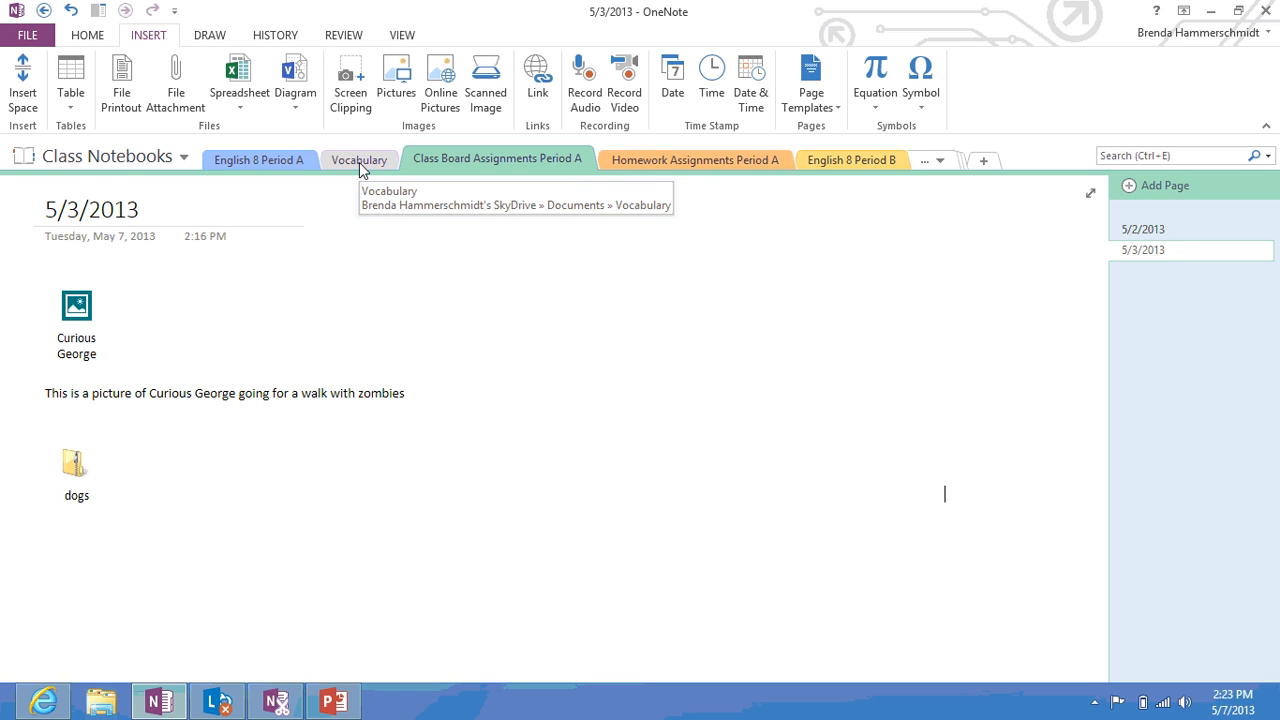
Go to the Vocabulary section and place the cursor below the word list
left_click(359, 162)
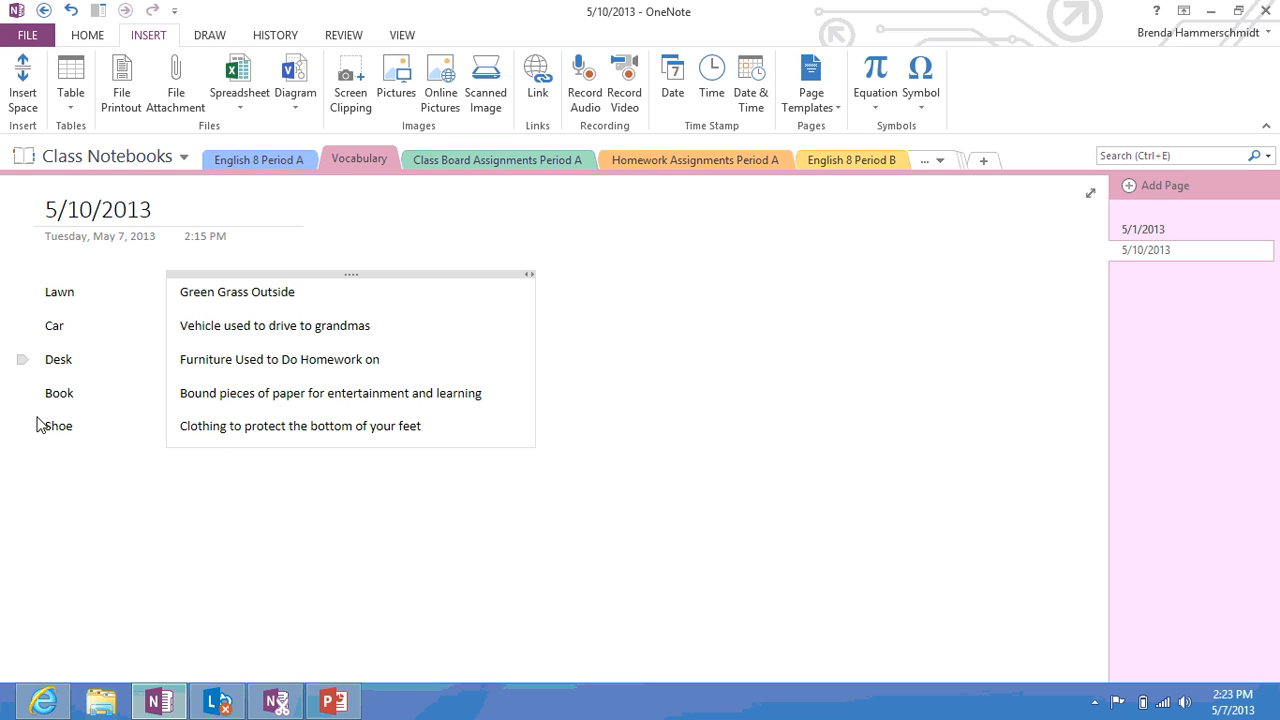
left_click(106, 497)
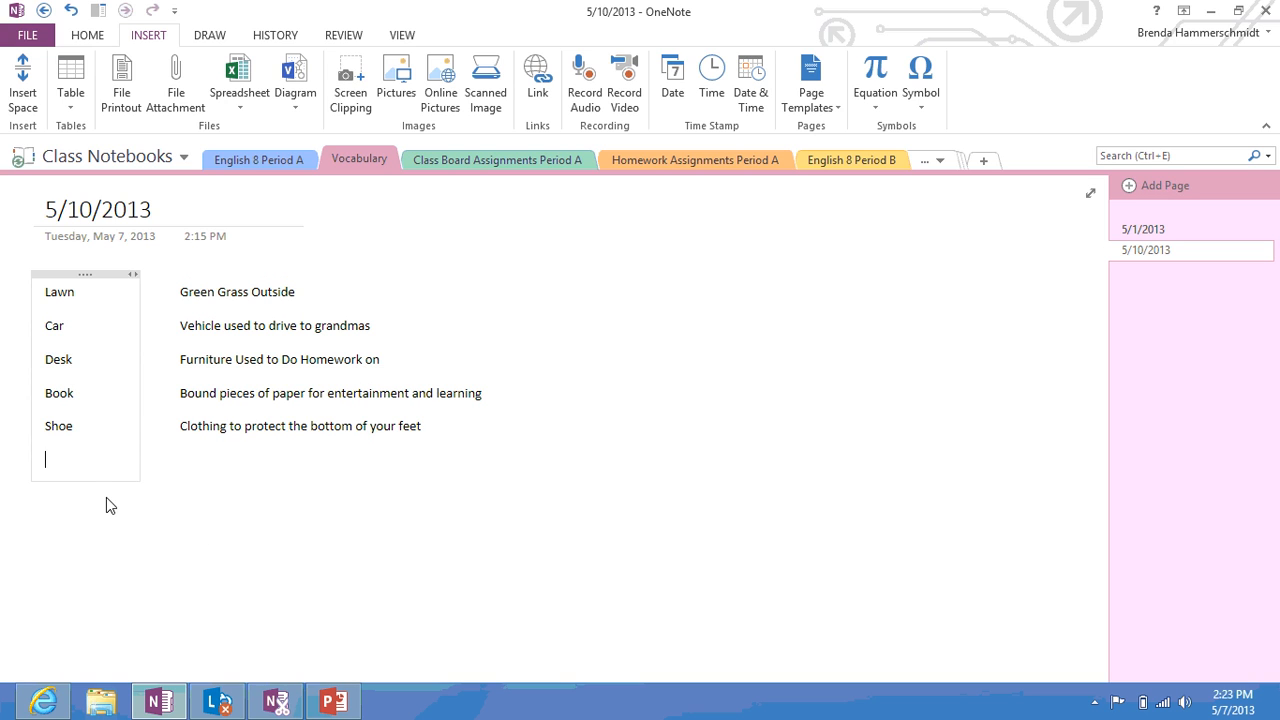
left_click(93, 555)
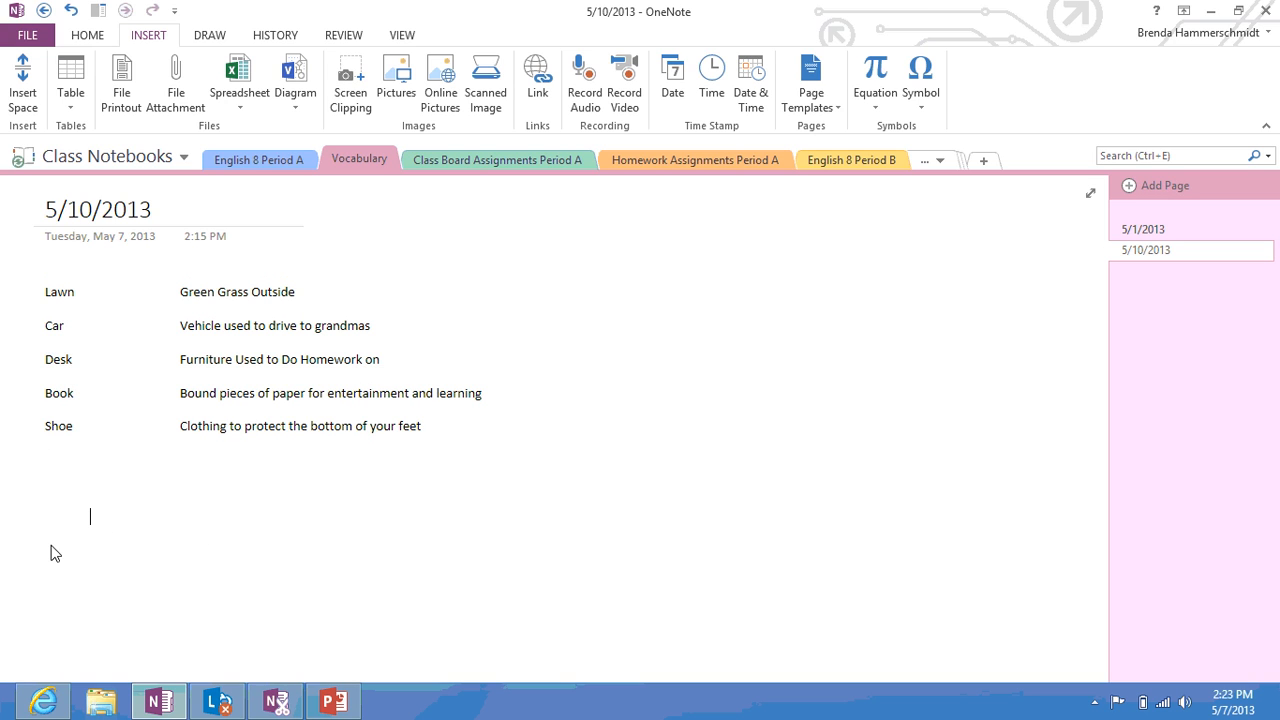
left_click(51, 546)
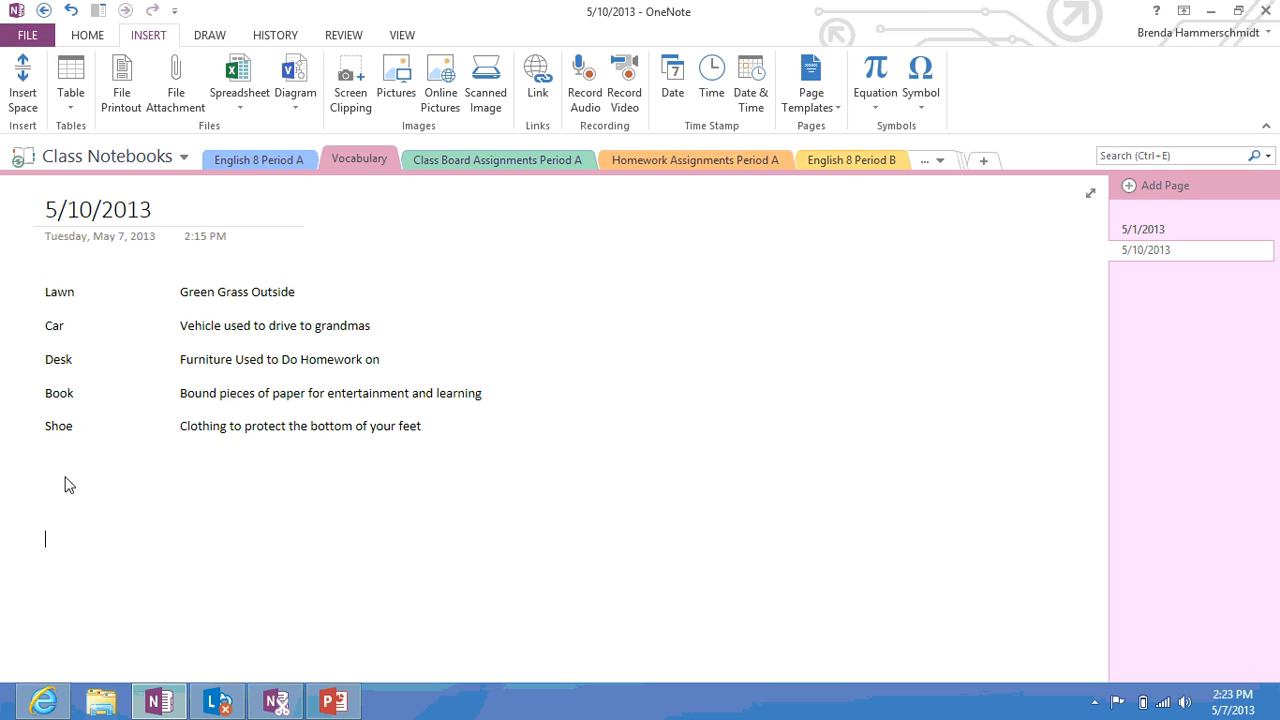
Attach the flashcards presentation as a file there, then open the attachment despite the warning
left_click(172, 101)
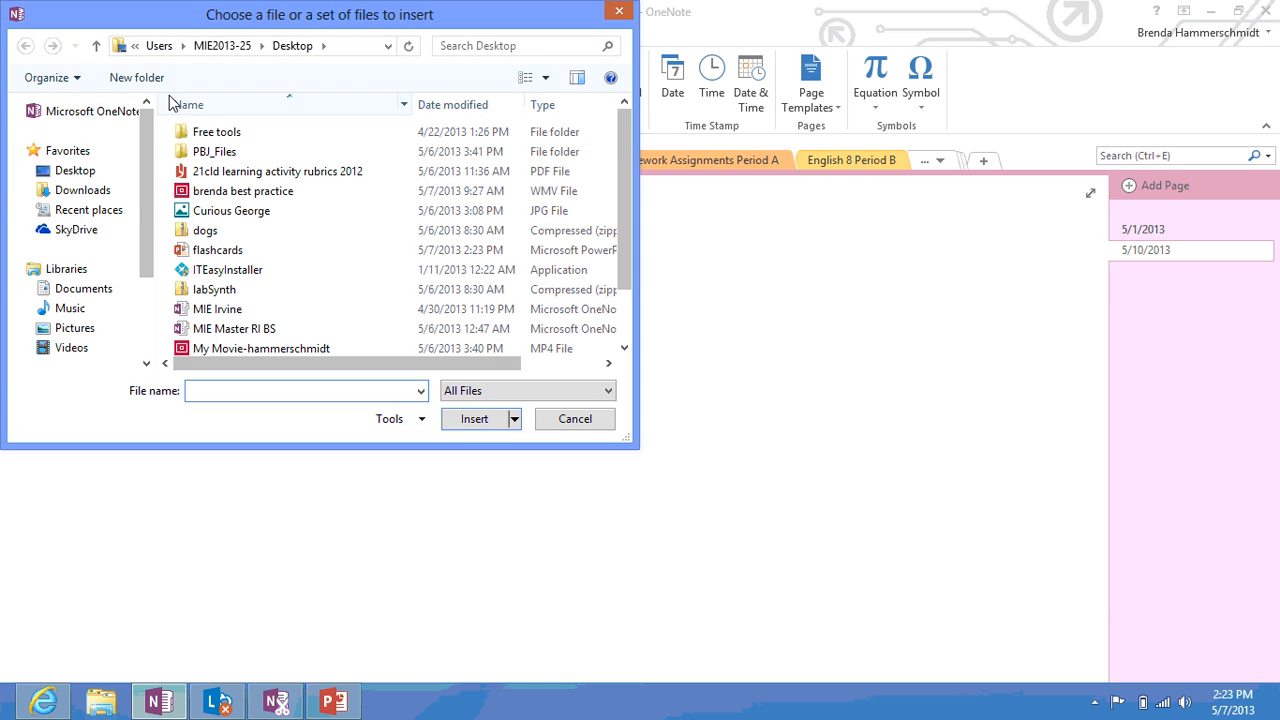
double_click(352, 252)
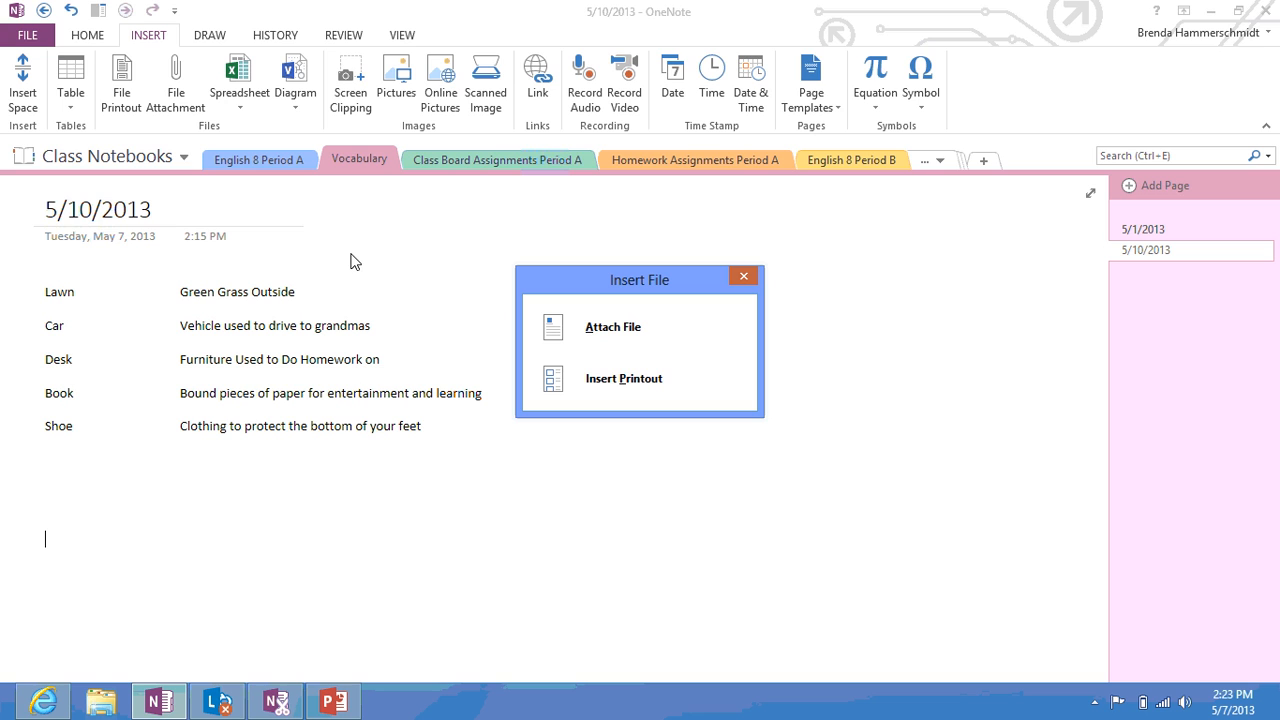
left_click(614, 340)
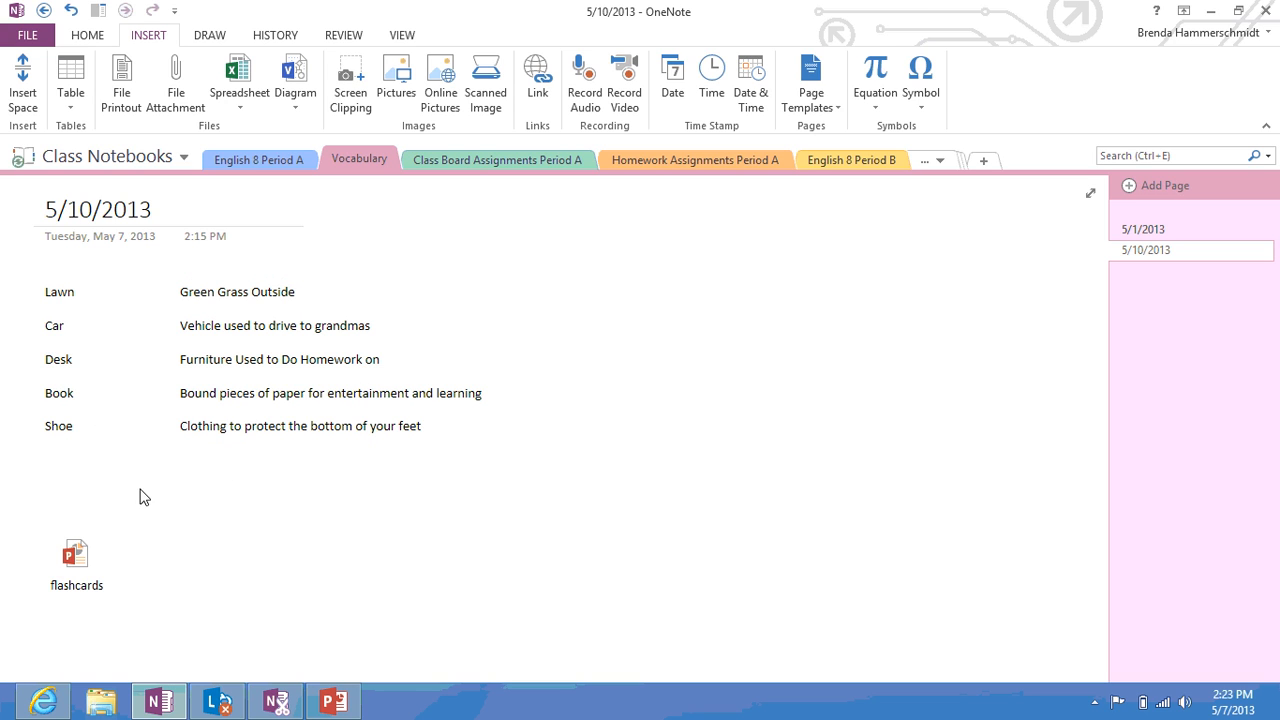
double_click(79, 570)
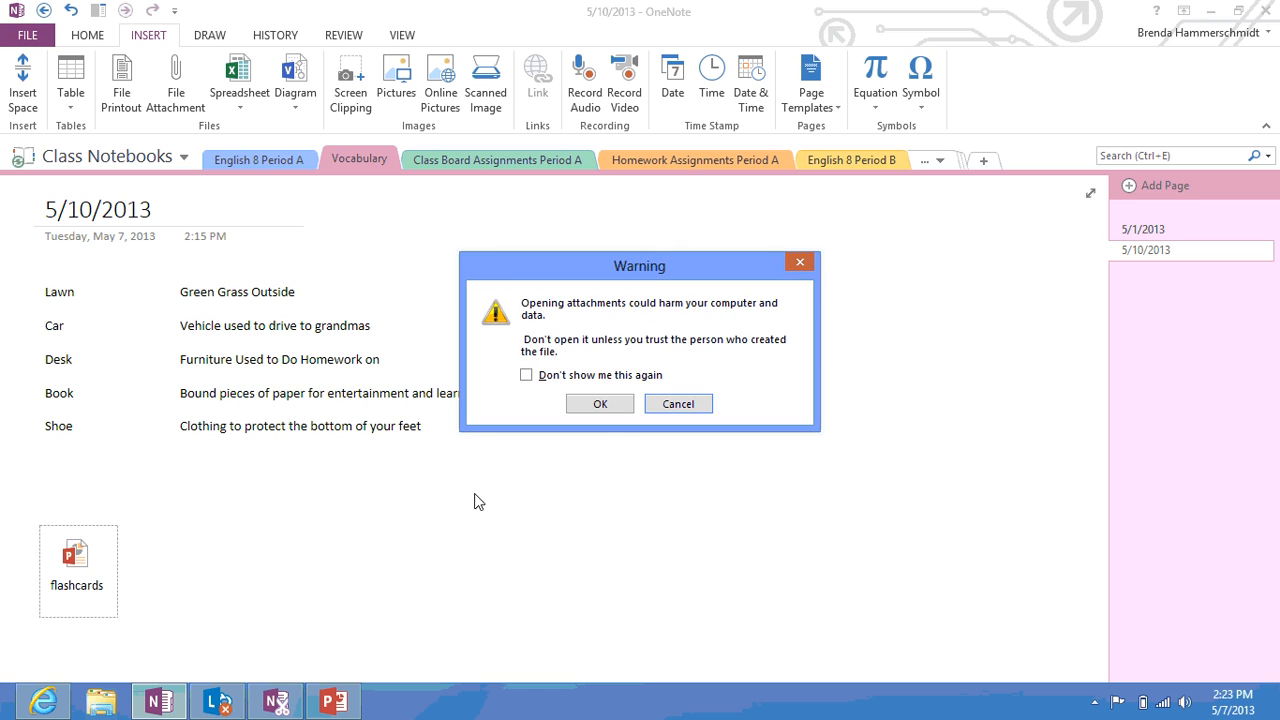
left_click(599, 410)
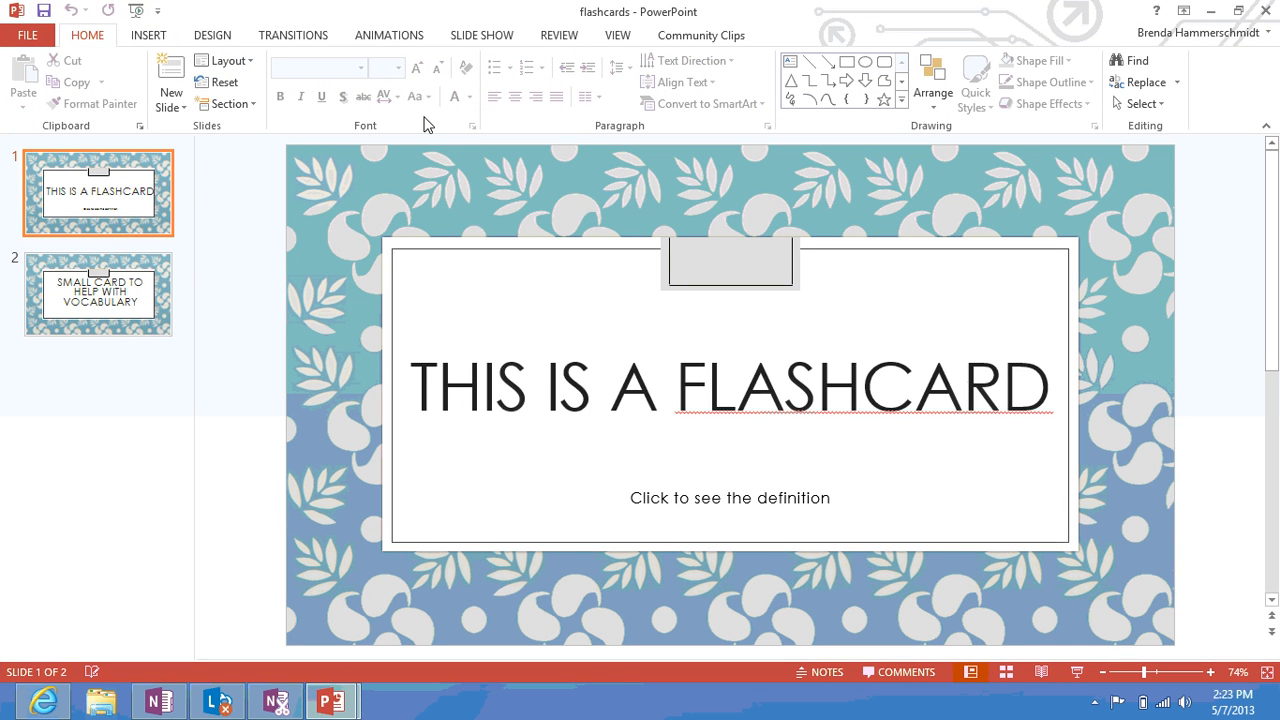
Run the flashcards slide show from the beginning through both cards, then close PowerPoint
left_click(486, 37)
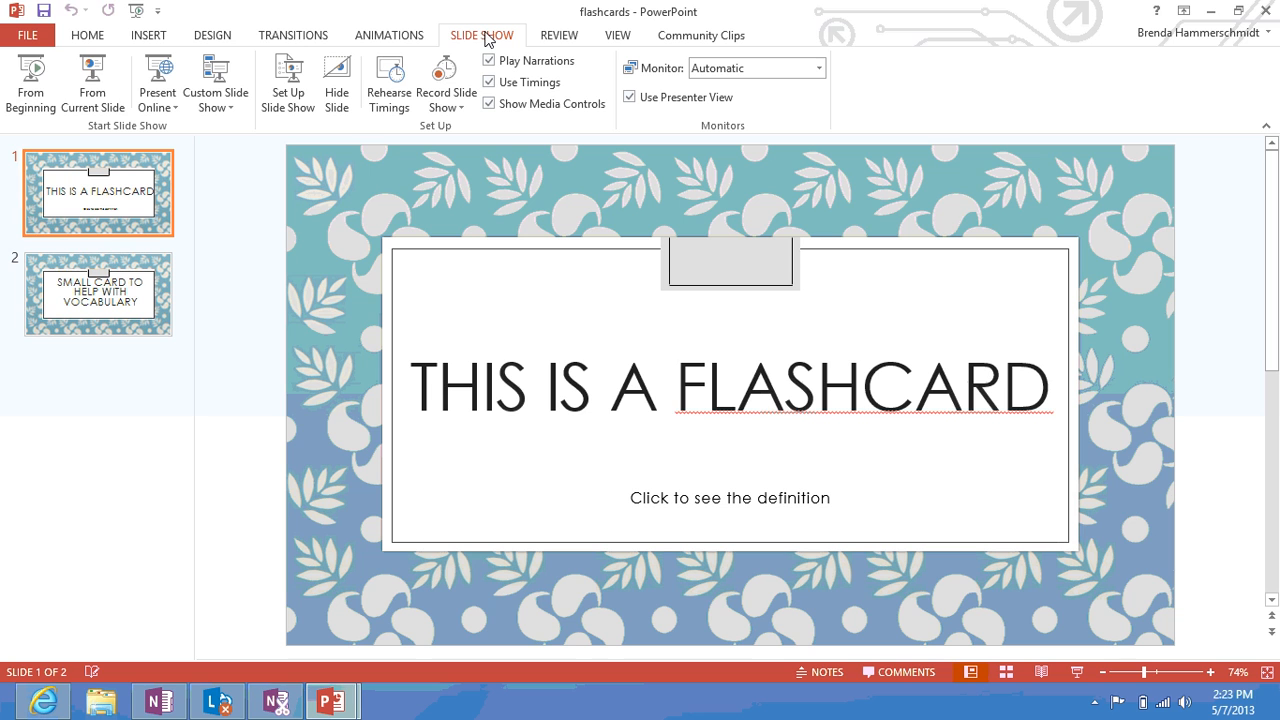
left_click(42, 84)
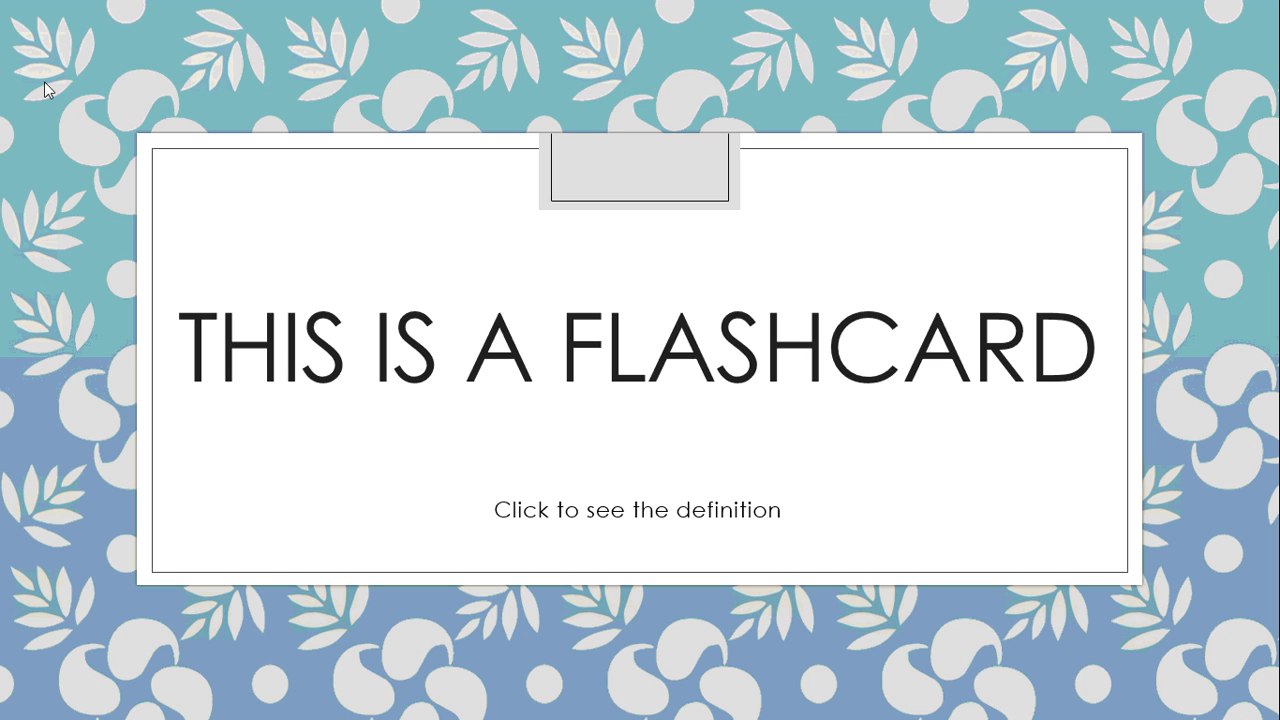
left_click(382, 192)
left_click(383, 192)
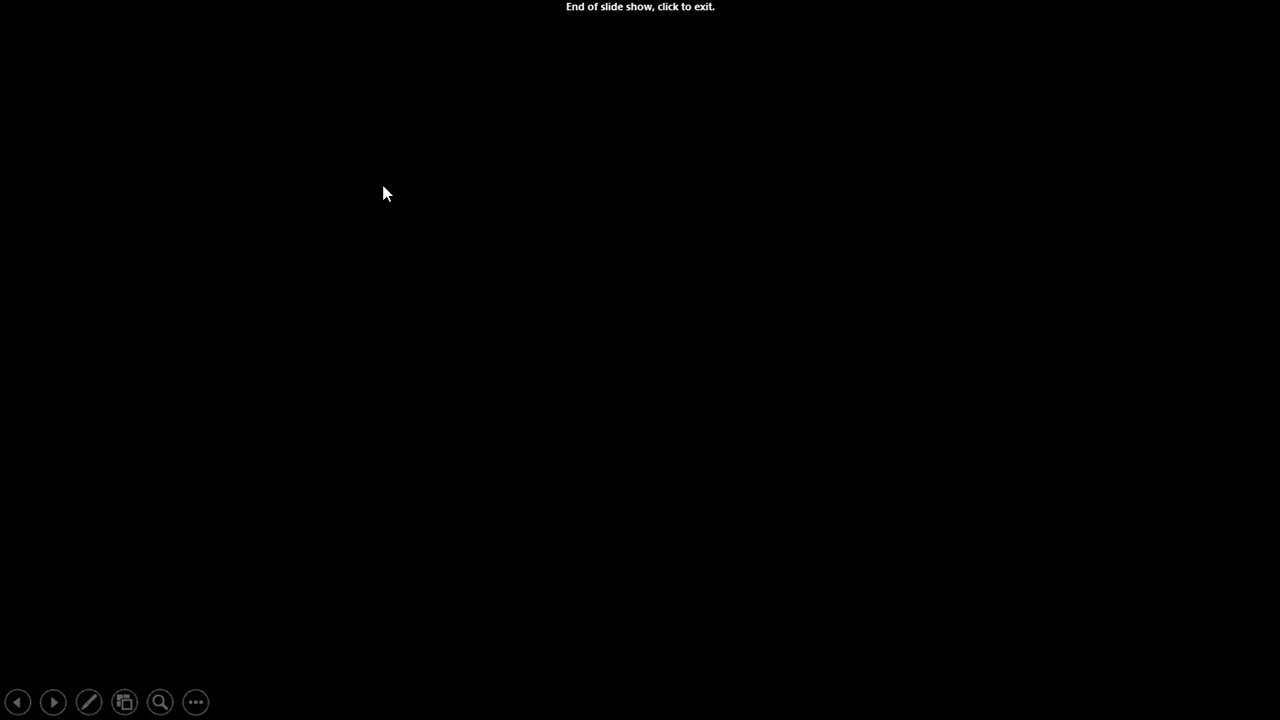
left_click(383, 193)
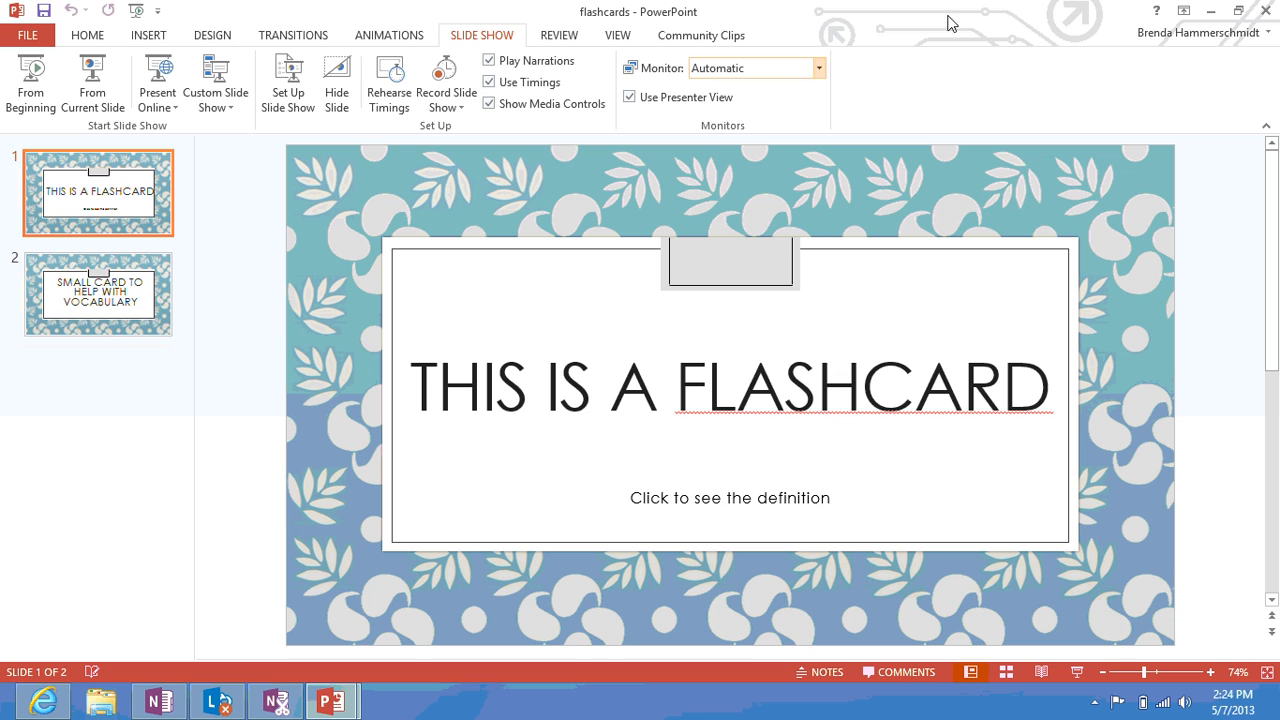
left_click(1264, 10)
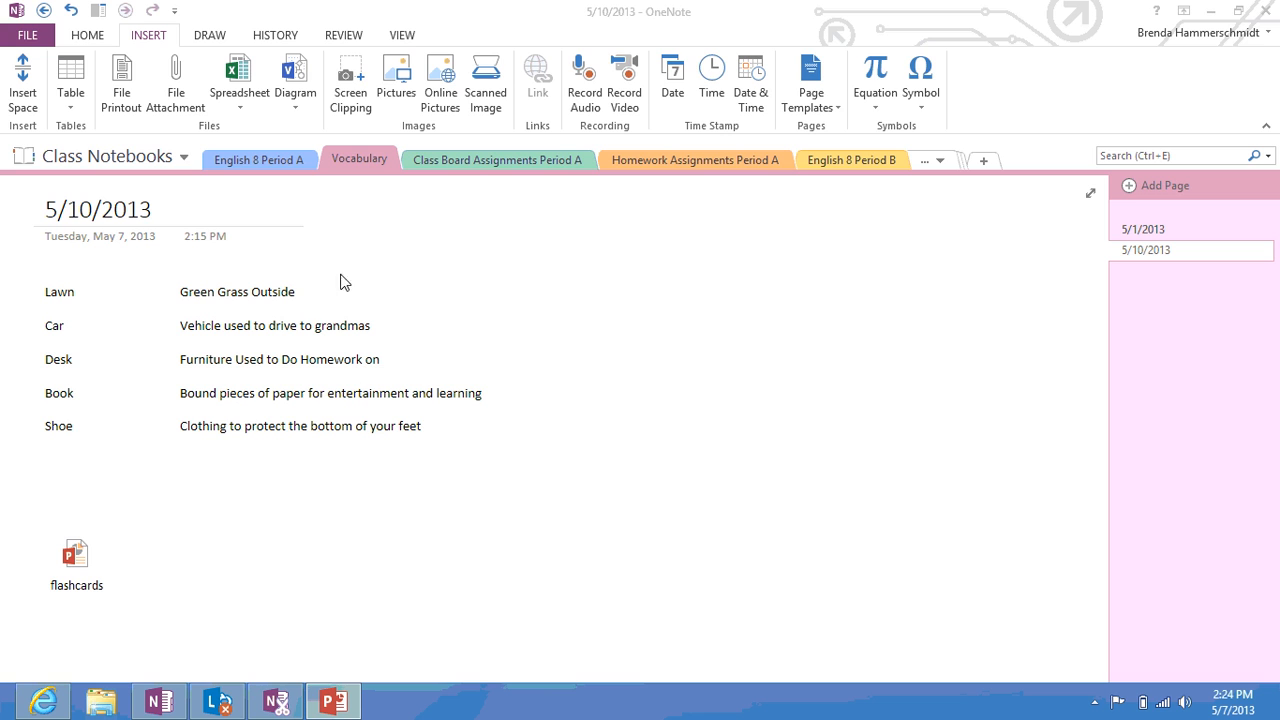
In Class Board Assignments Period A, type the labels Smiley Face, Dog and Cat on spaced lines
left_click(503, 162)
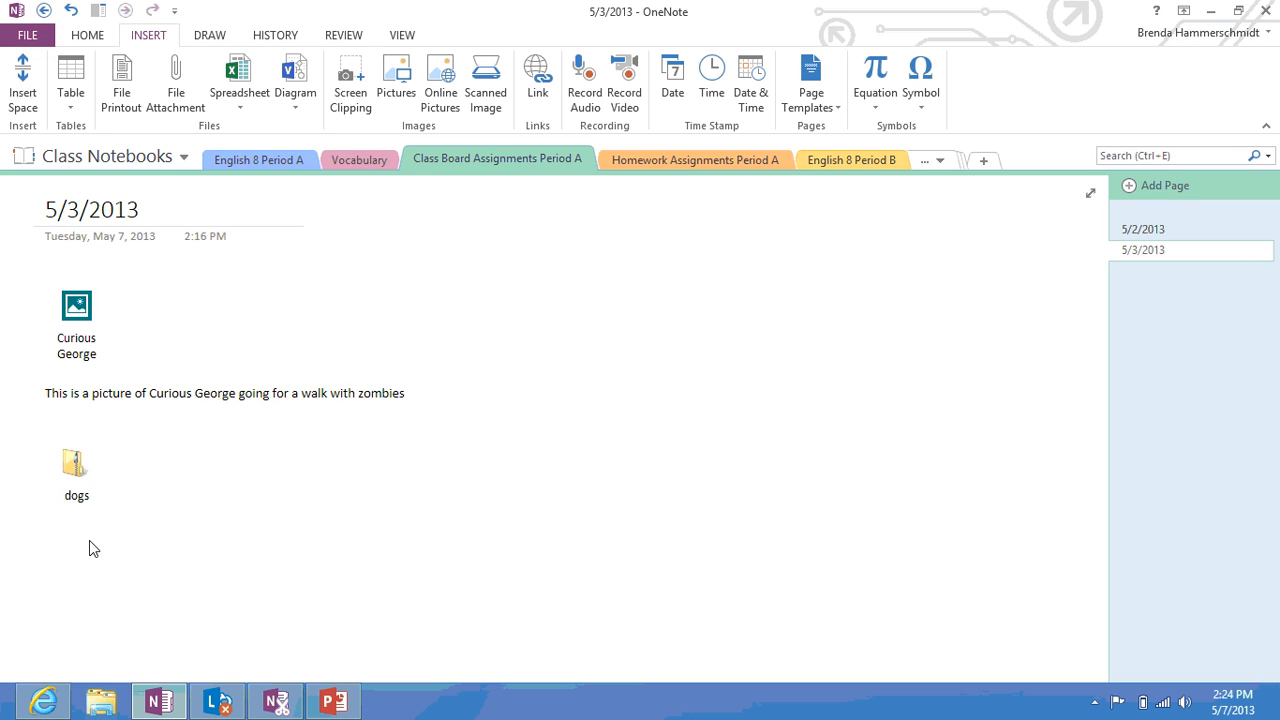
key("Return")
key("Return")
type("Smiley Face")
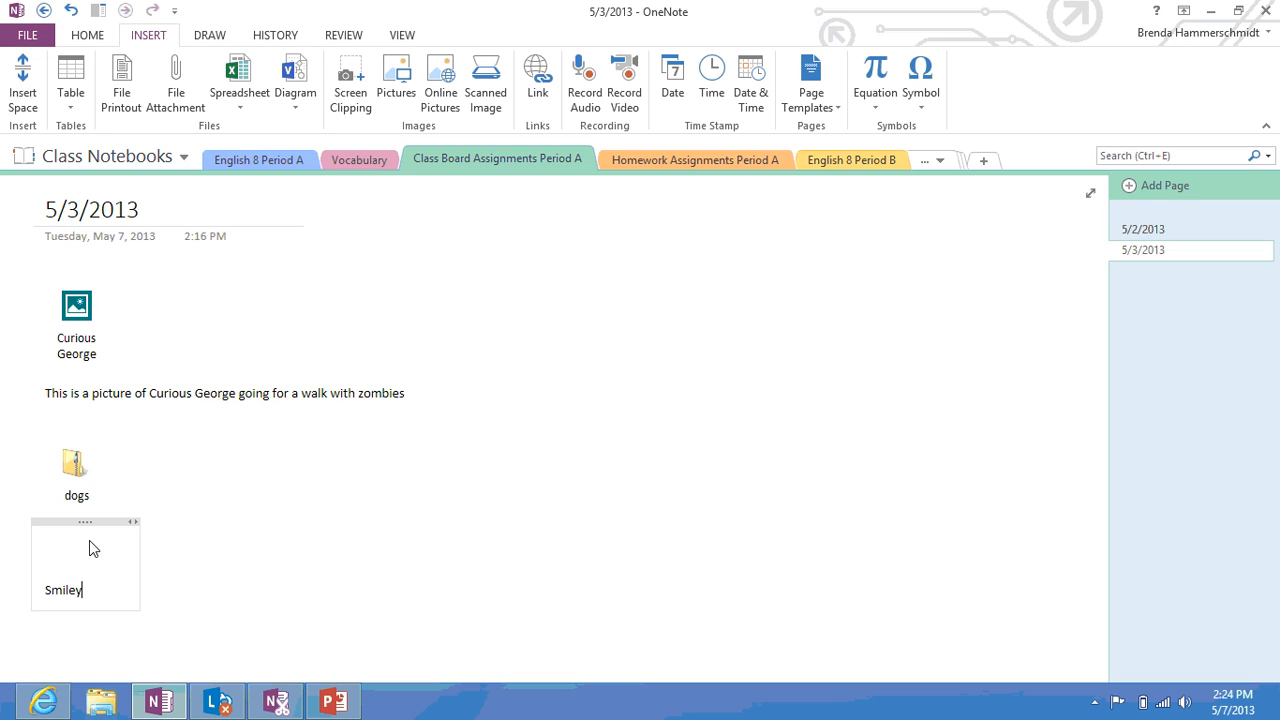
key("Return")
key("Return")
key("Return")
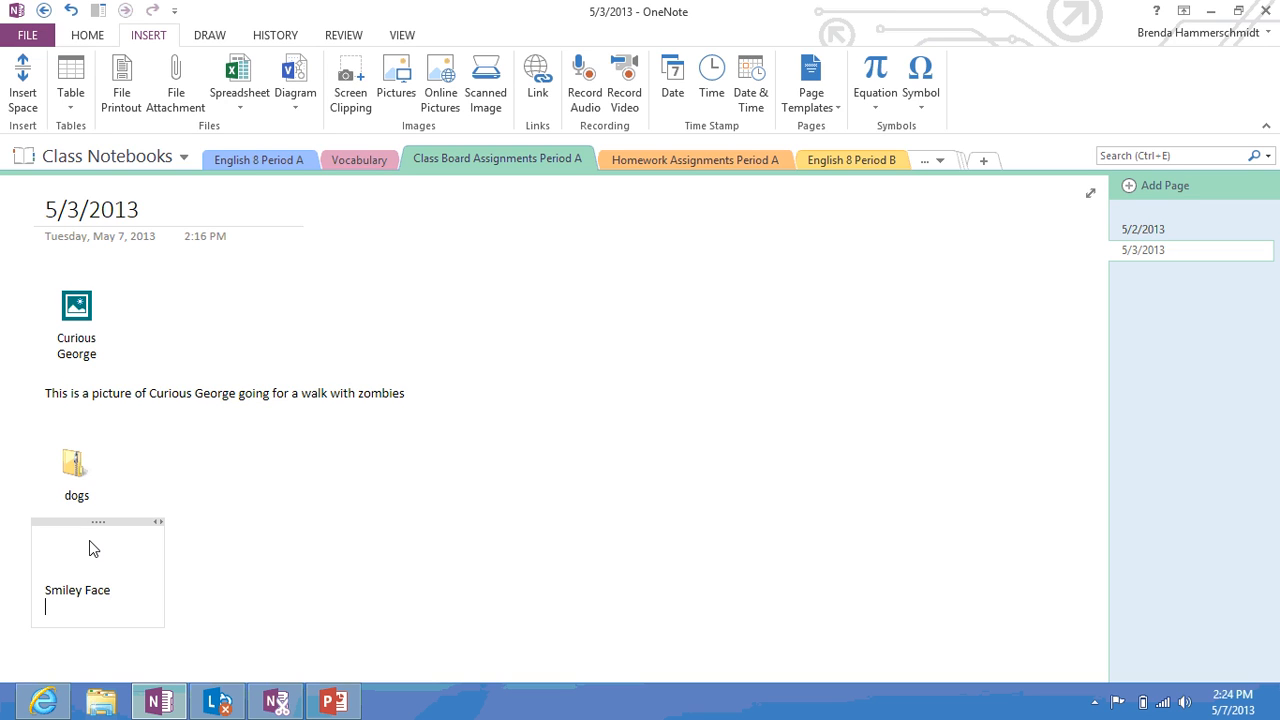
type("Dog")
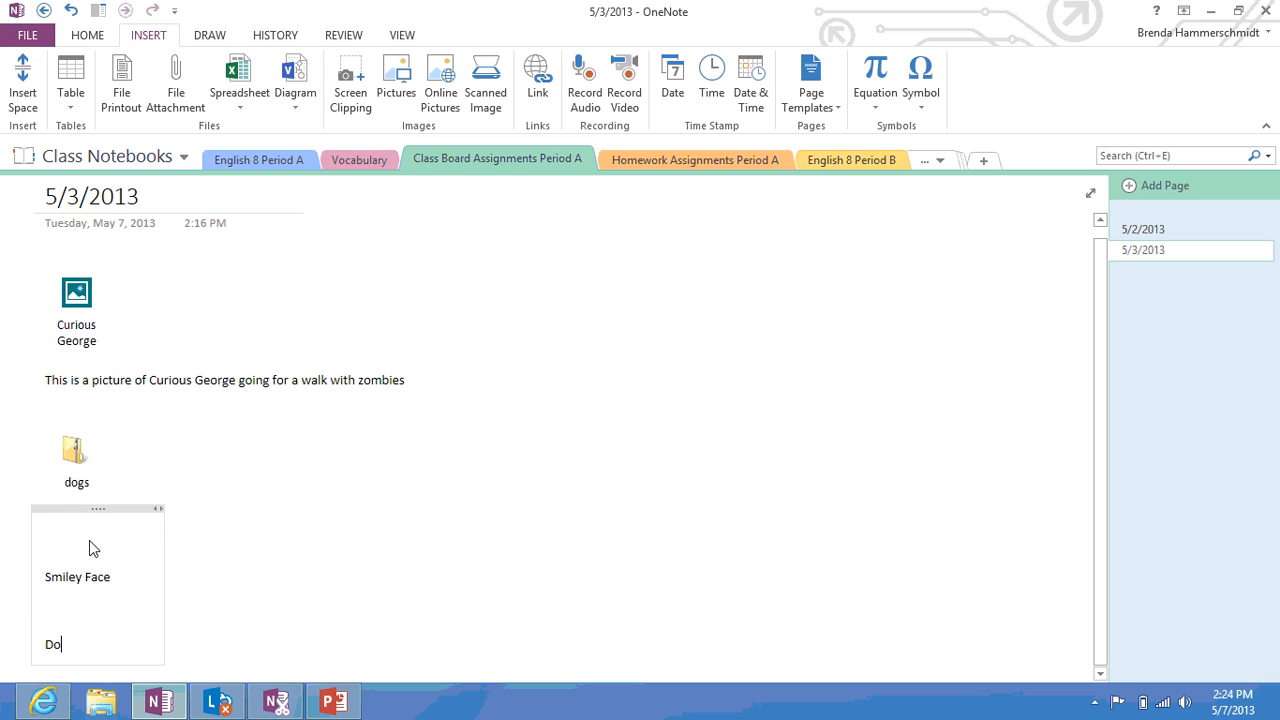
key("Return")
key("Return")
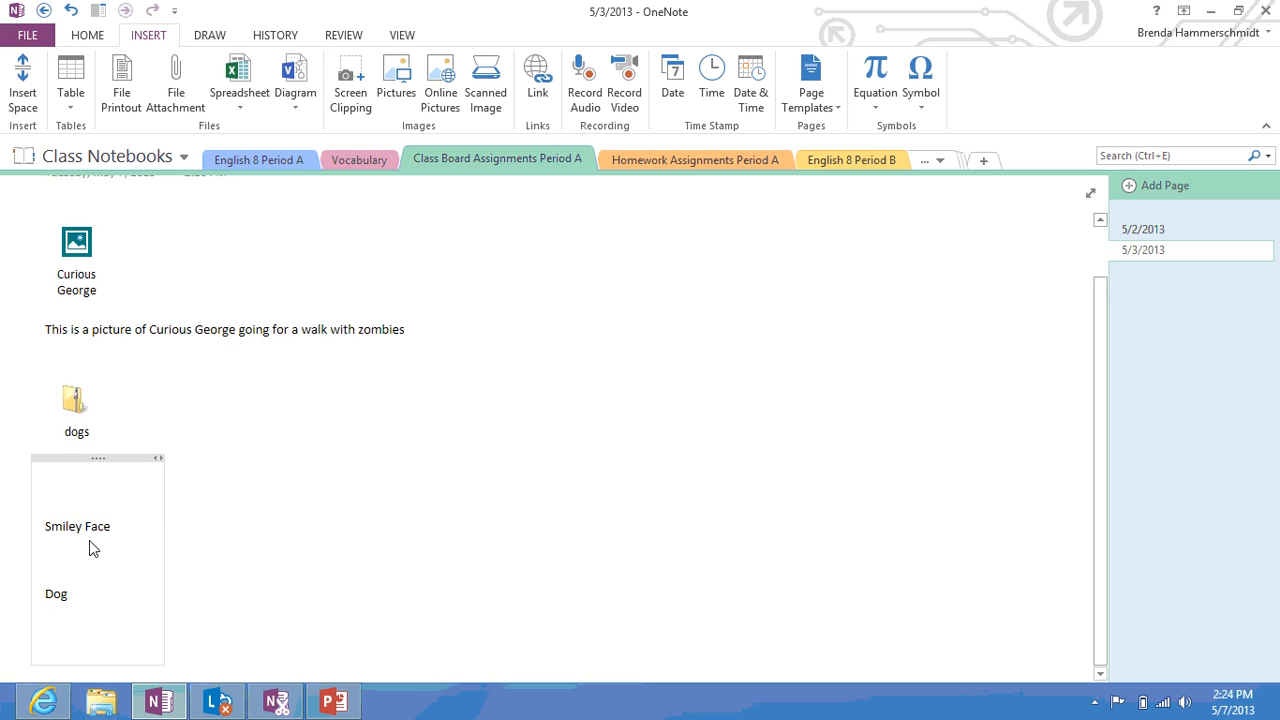
type("Cat")
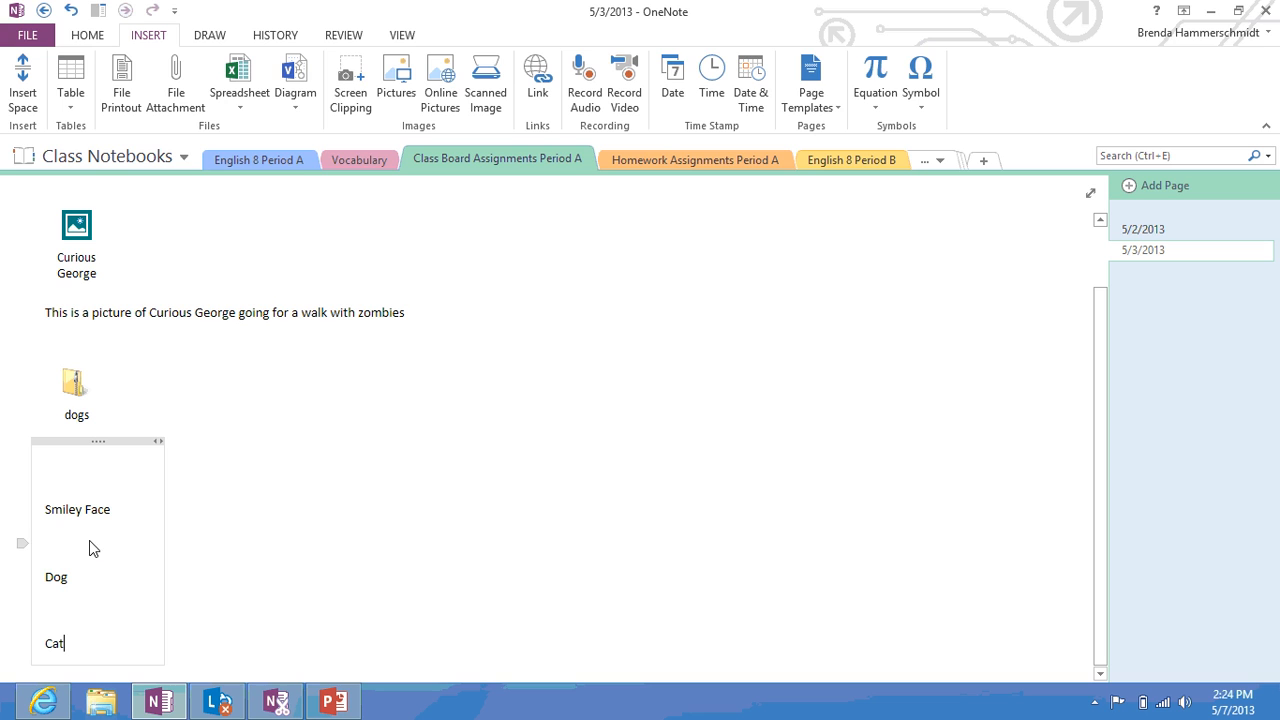
left_click(268, 525)
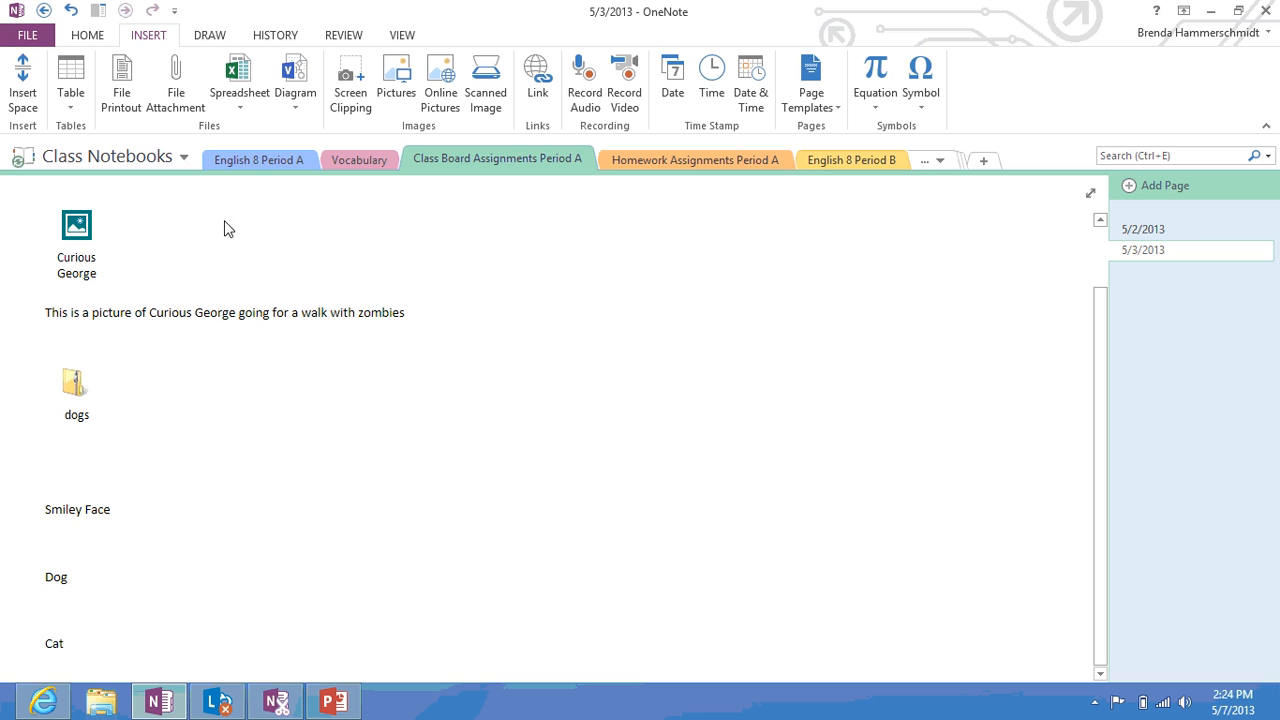
left_click(212, 36)
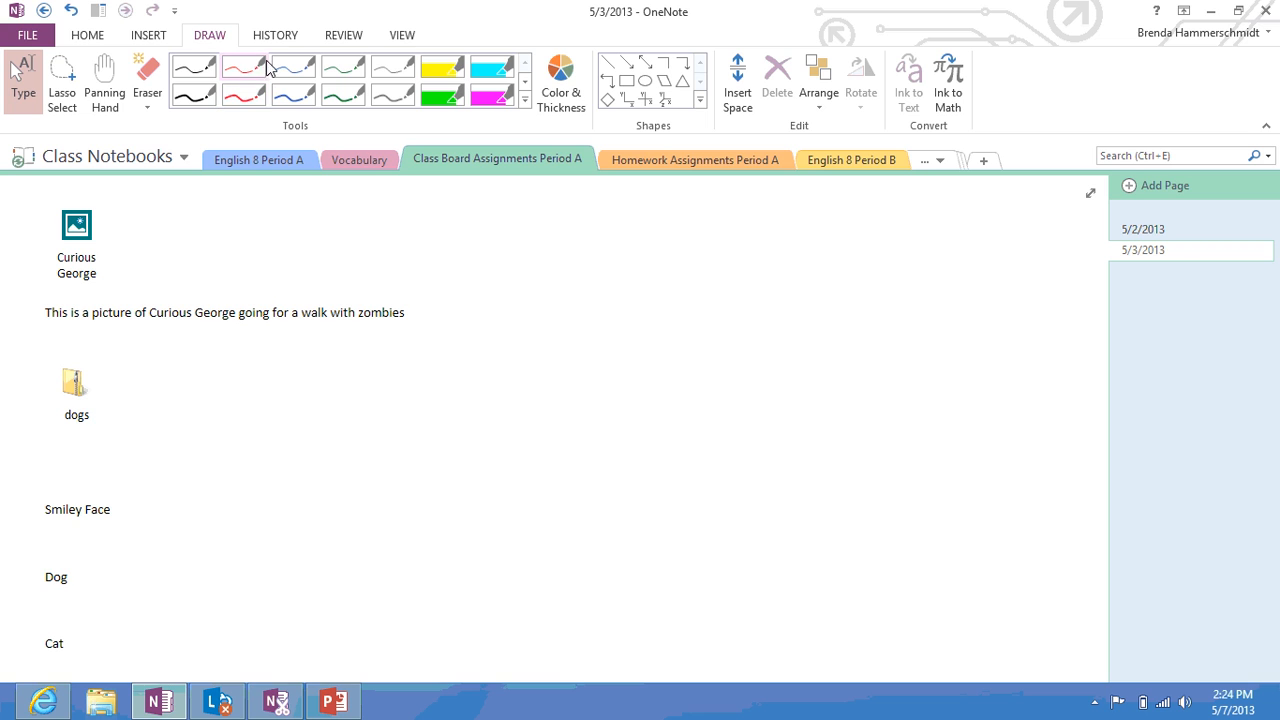
With the blue pen, draw a smiley face beside Smiley Face and a dog with eye and mouth beside Dog
left_click(299, 104)
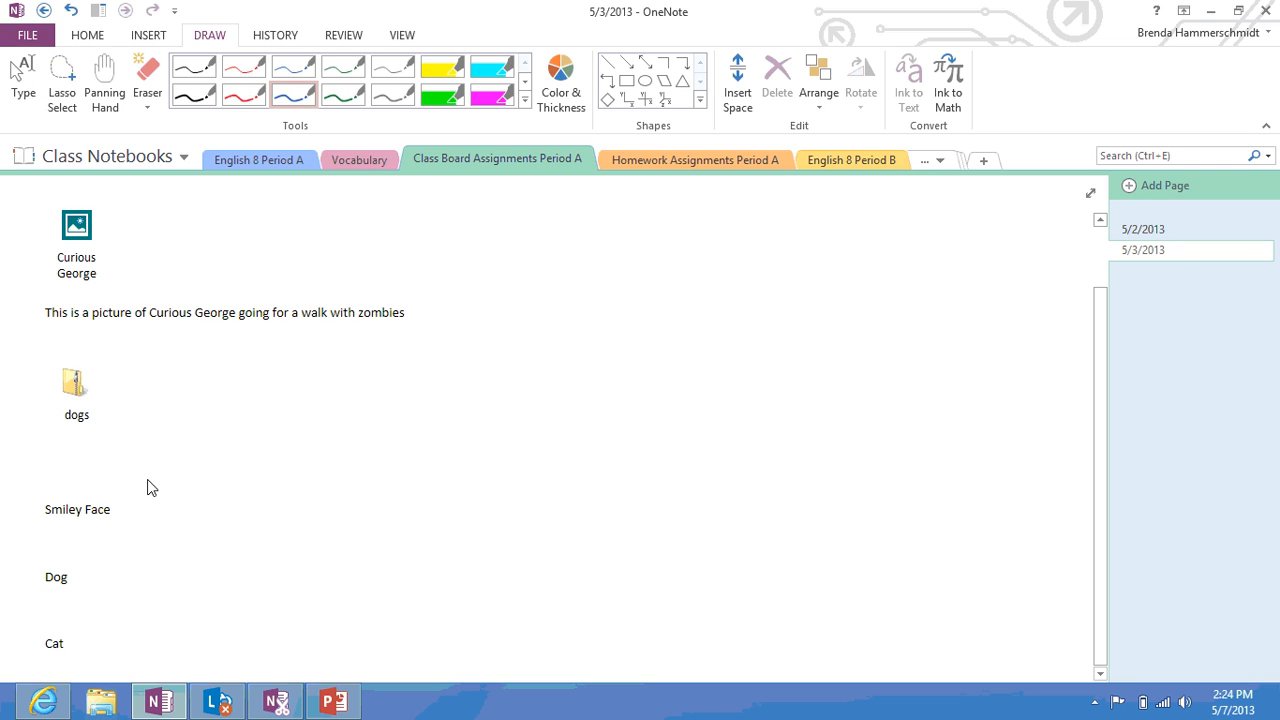
mouse_move(147, 480)
left_mouse_down()
mouse_move(208, 484)
mouse_move(178, 498)
mouse_move(168, 523)
mouse_move(203, 513)
mouse_move(215, 493)
left_mouse_up()
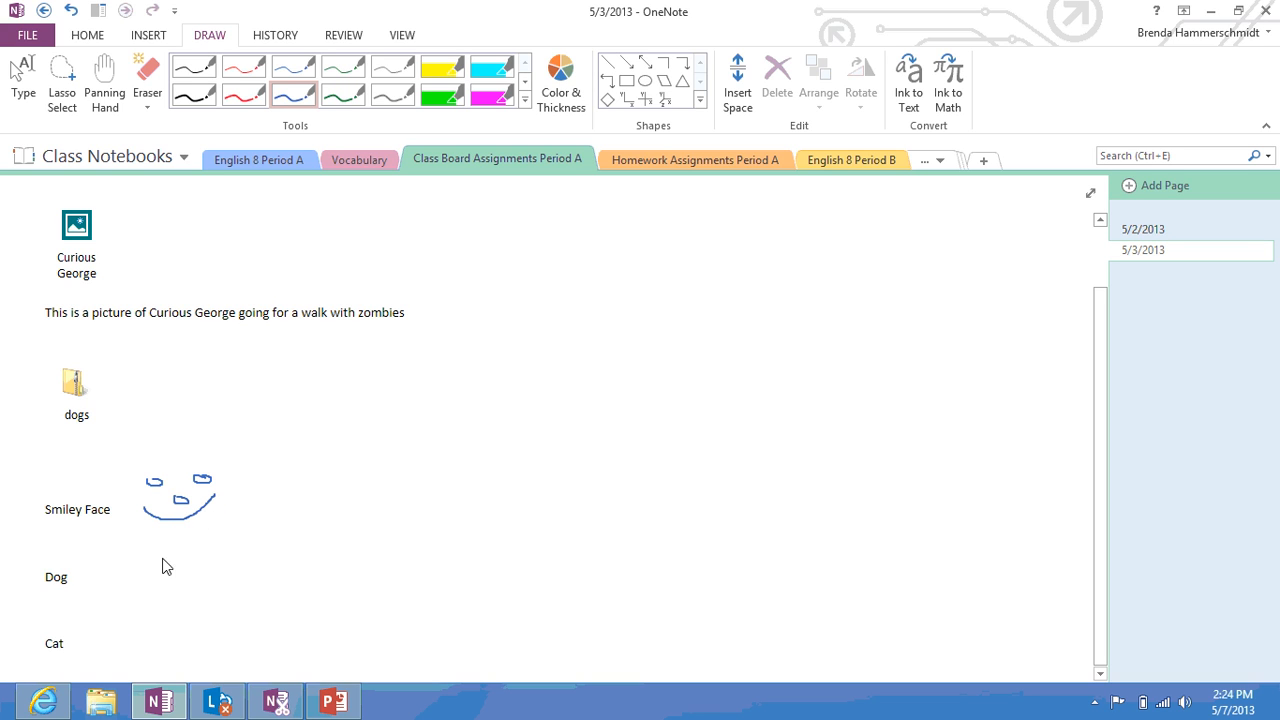
mouse_move(152, 549)
left_mouse_down()
mouse_move(142, 556)
mouse_move(155, 595)
mouse_move(200, 582)
mouse_move(175, 547)
mouse_move(147, 561)
mouse_move(132, 541)
mouse_move(127, 590)
mouse_move(127, 574)
mouse_move(178, 538)
mouse_move(213, 550)
mouse_move(230, 585)
mouse_move(212, 588)
left_mouse_up()
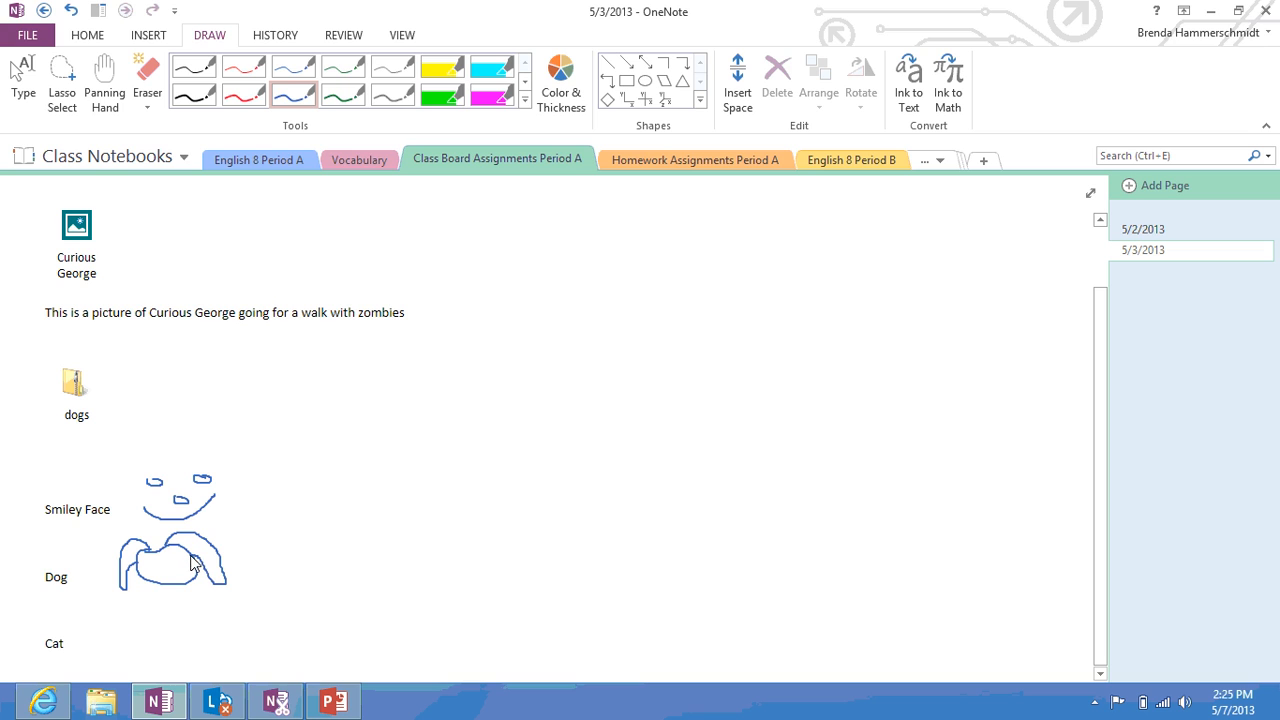
left_click_drag(150, 554, 171, 565)
left_click_drag(174, 568, 172, 579)
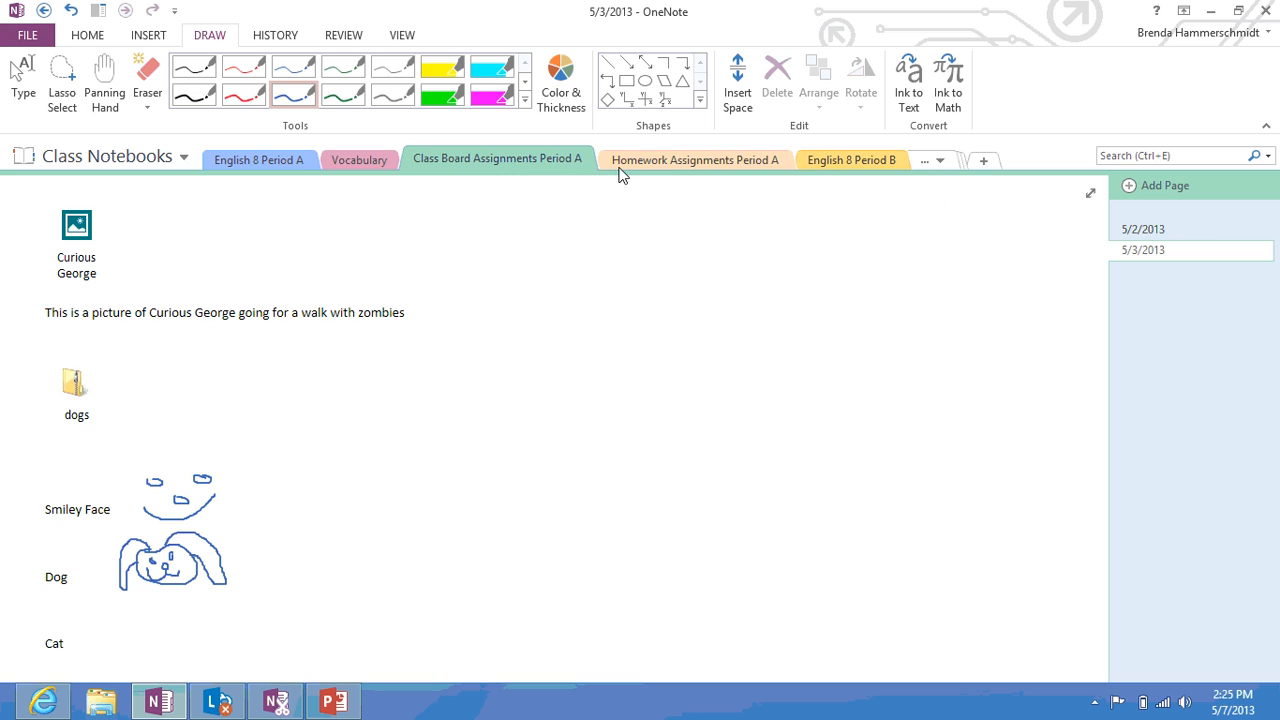
Peek at the Homework Assignments Period A section and switch from the pen to the Type tool
left_click(657, 161)
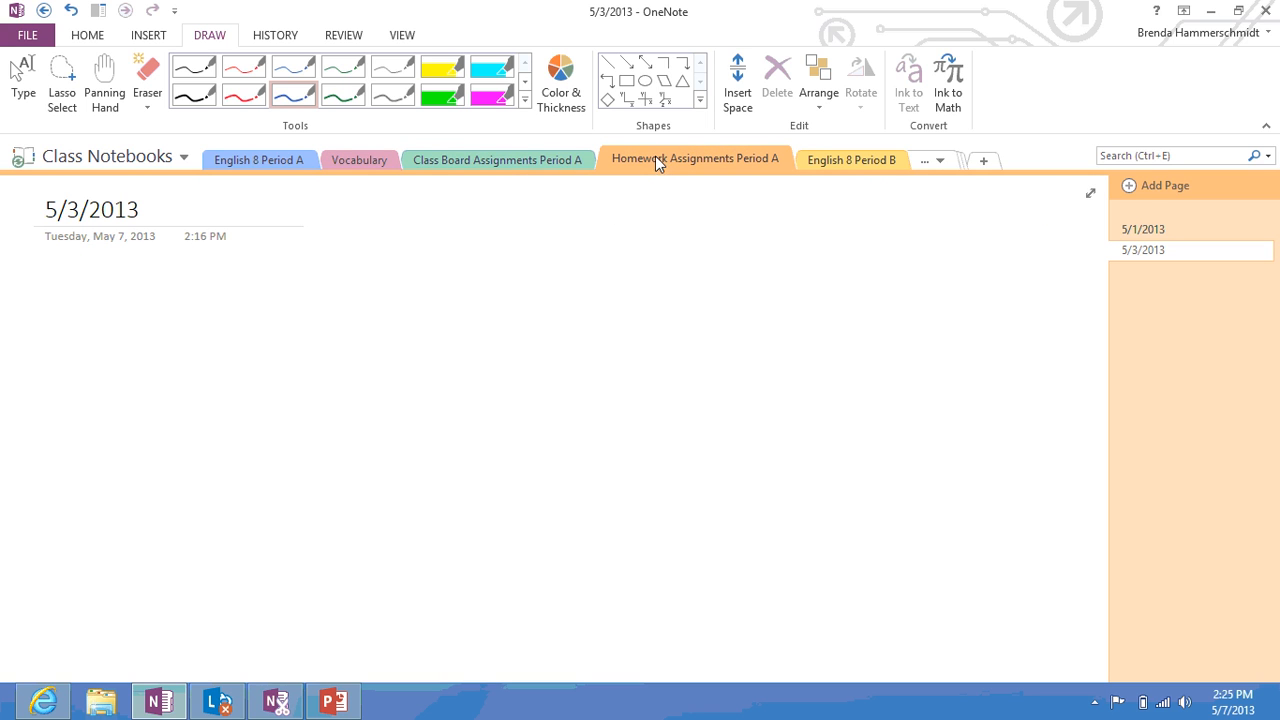
left_click(488, 163)
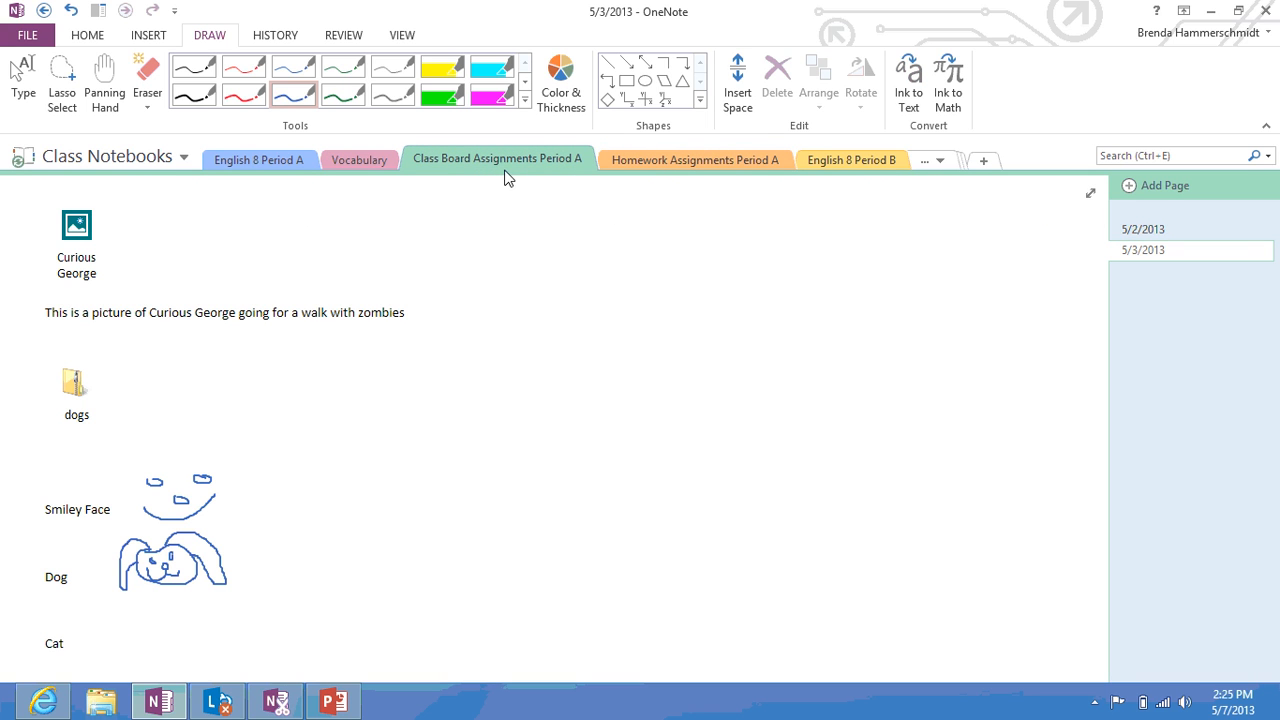
left_click(679, 166)
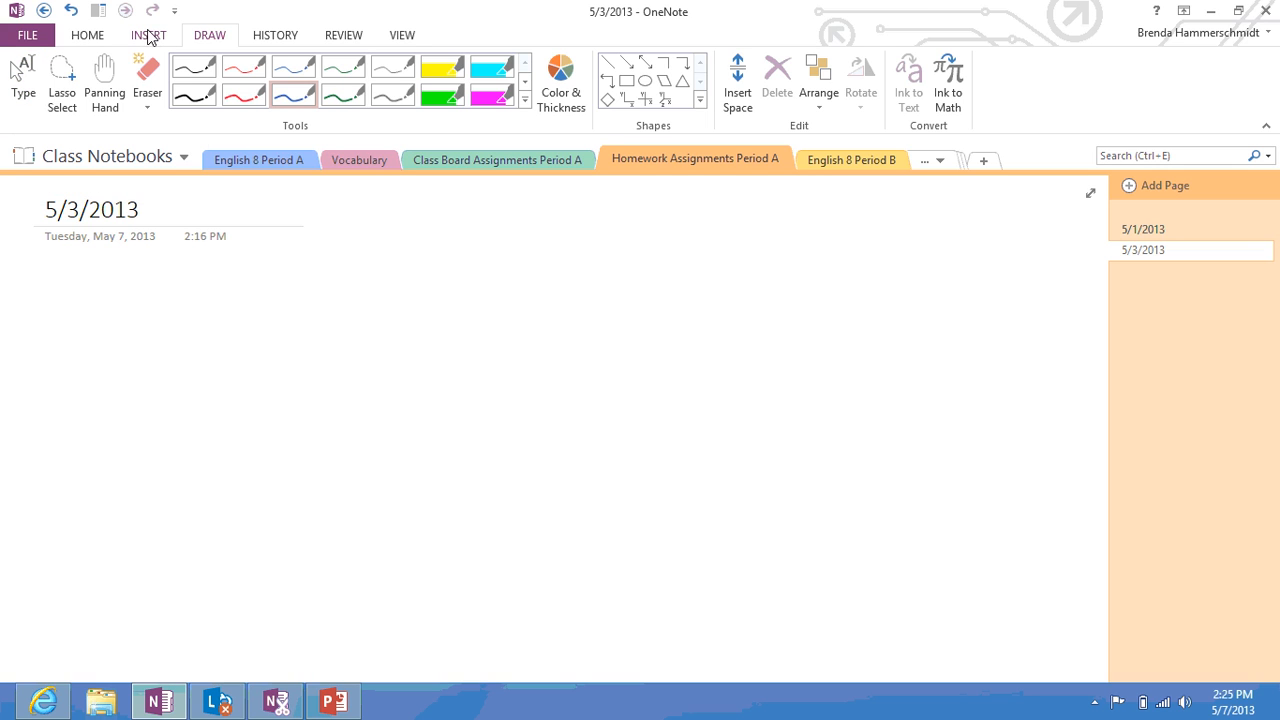
left_click(23, 75)
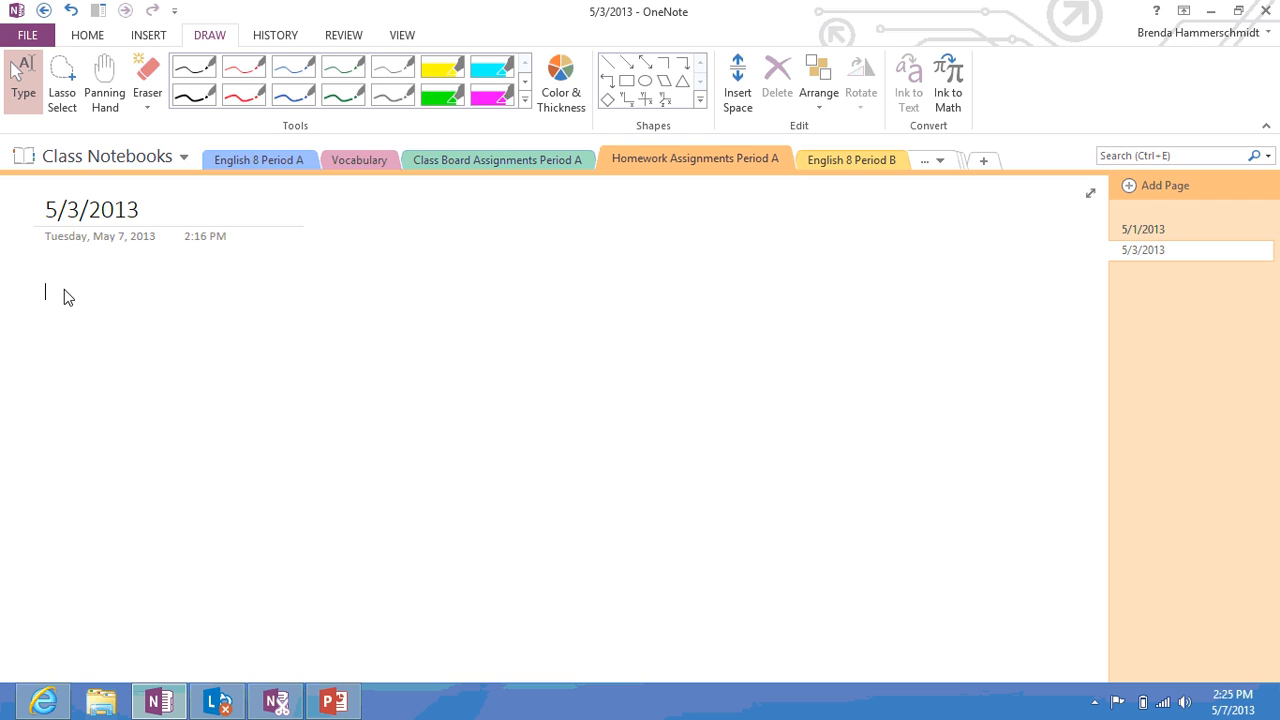
View the 5/1/2013 homework page, then return to Class Board 5/3/2013, keeping 5/2/2013 above it
left_click(1176, 230)
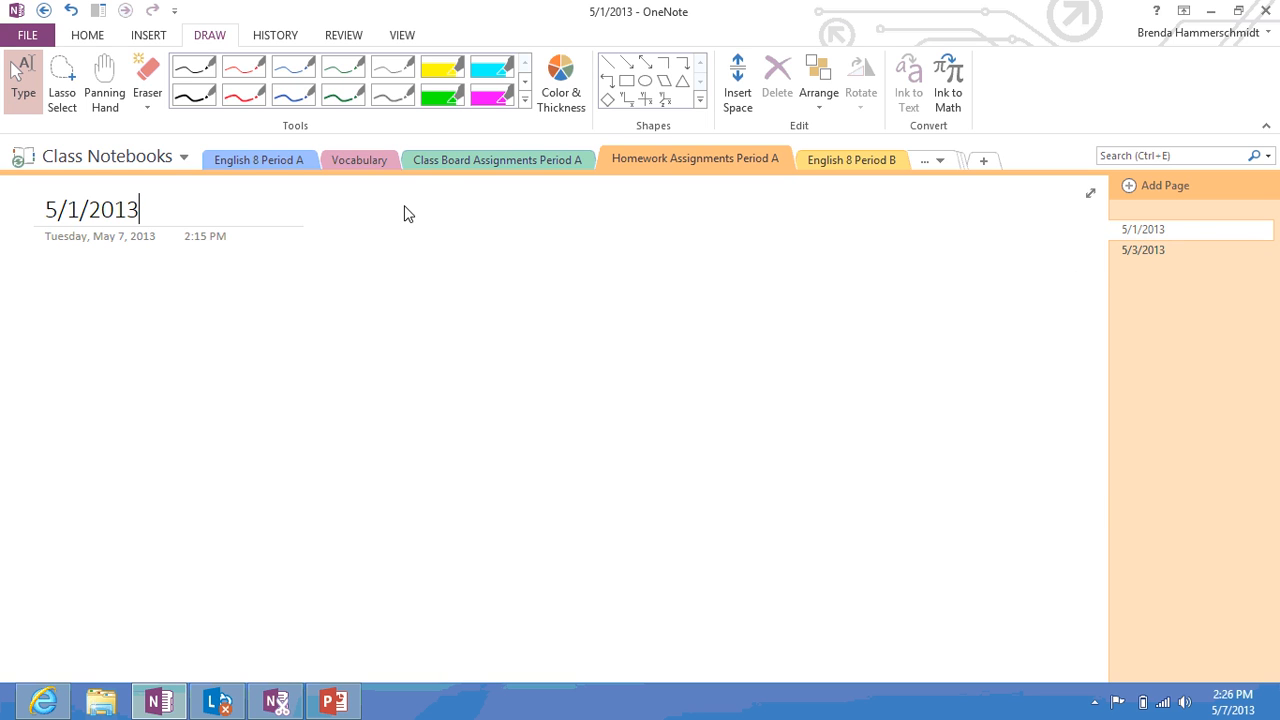
left_click(450, 163)
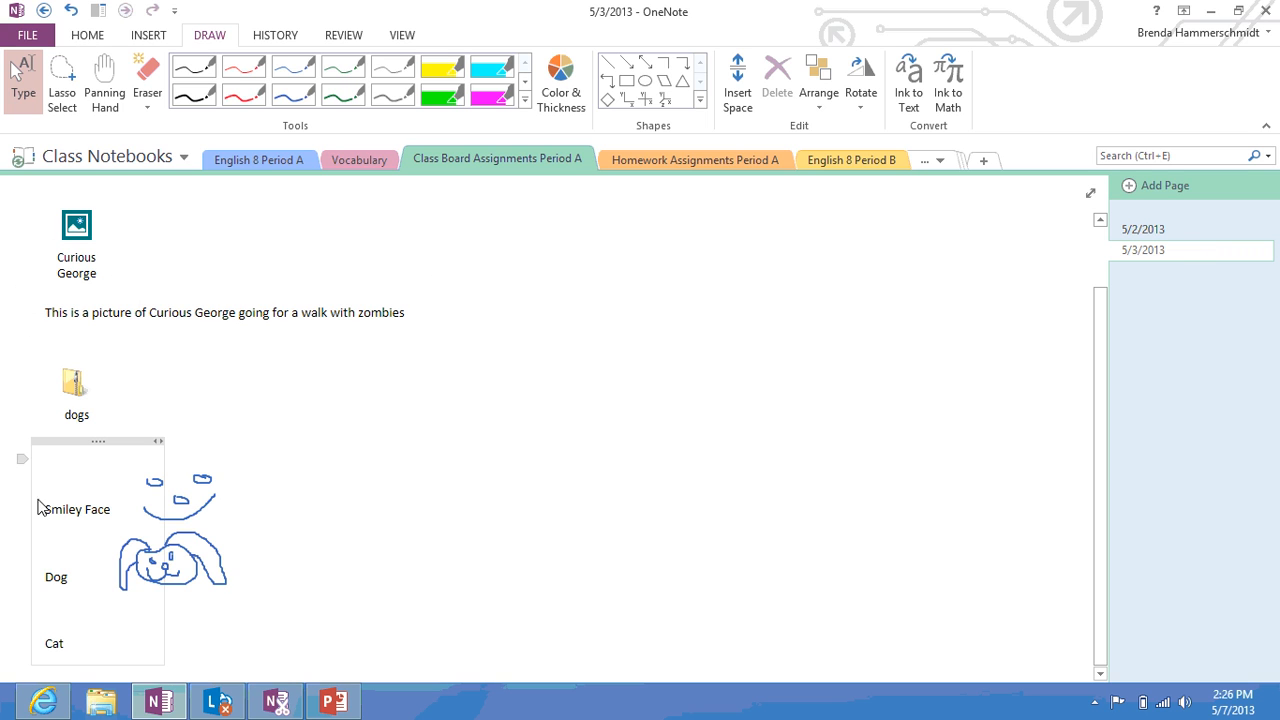
mouse_move(74, 265)
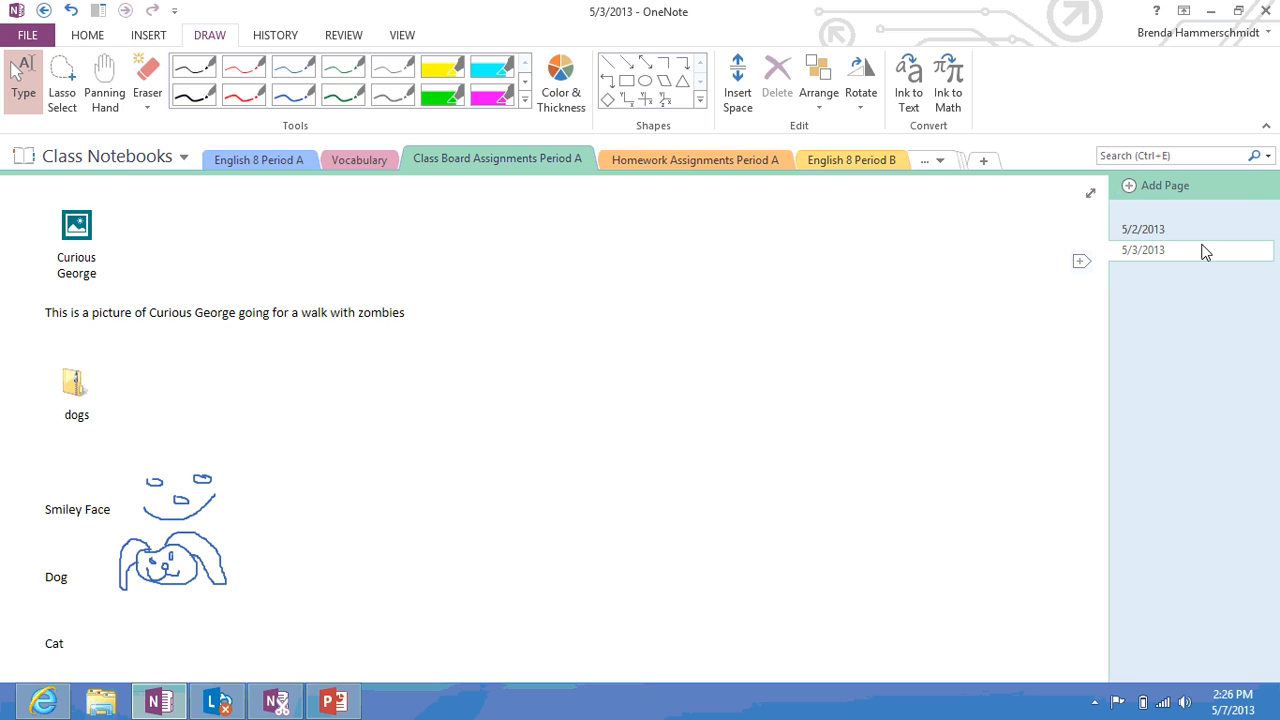
left_click_drag(1150, 232, 1150, 222)
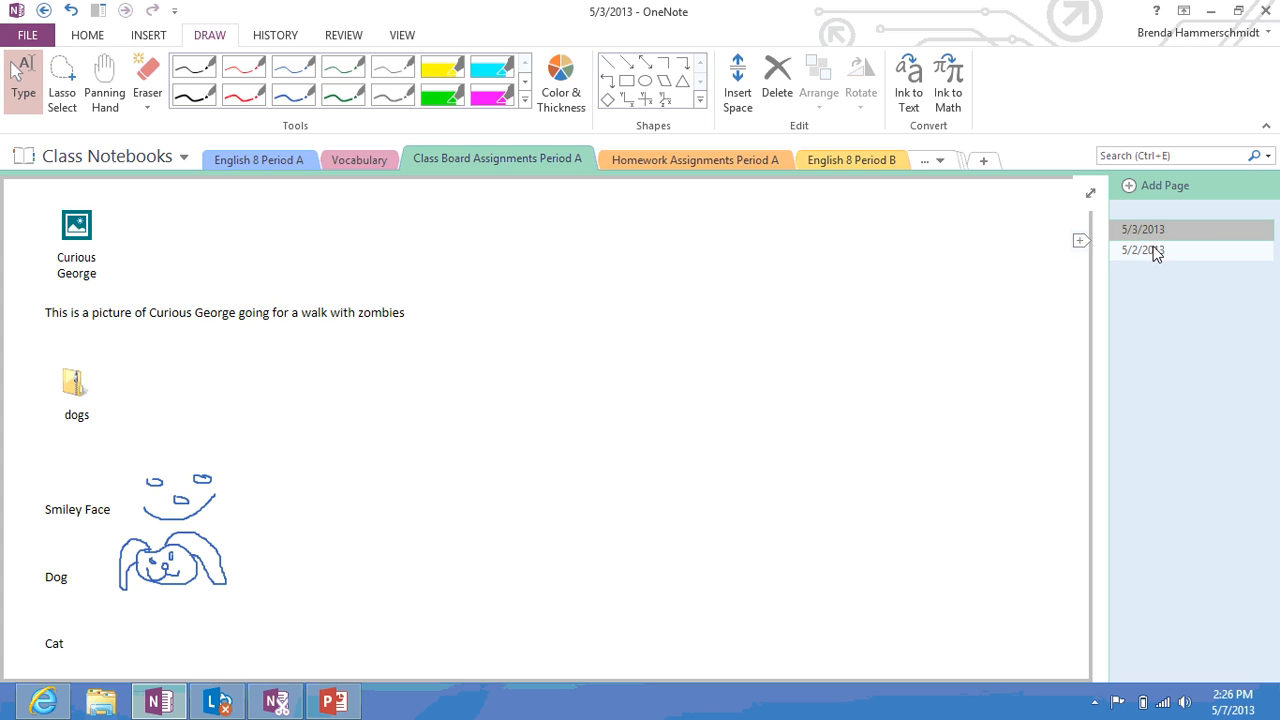
left_click_drag(1156, 270, 1156, 268)
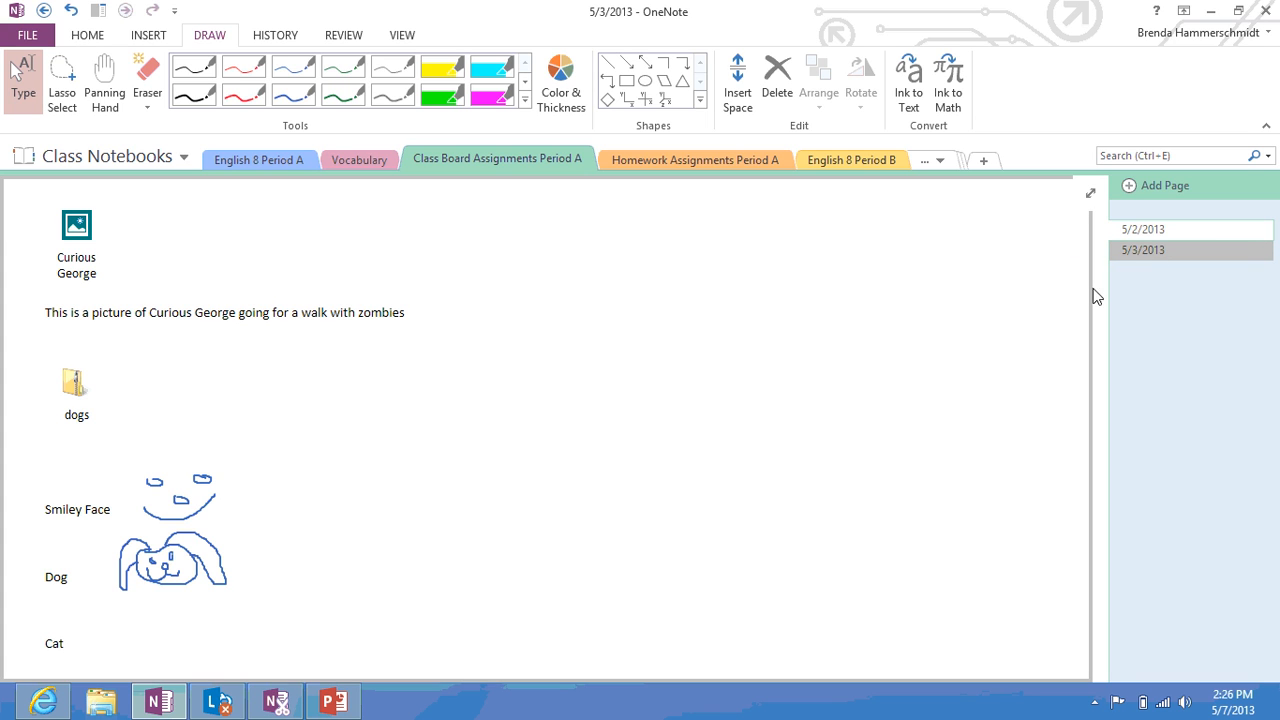
right_click(80, 274)
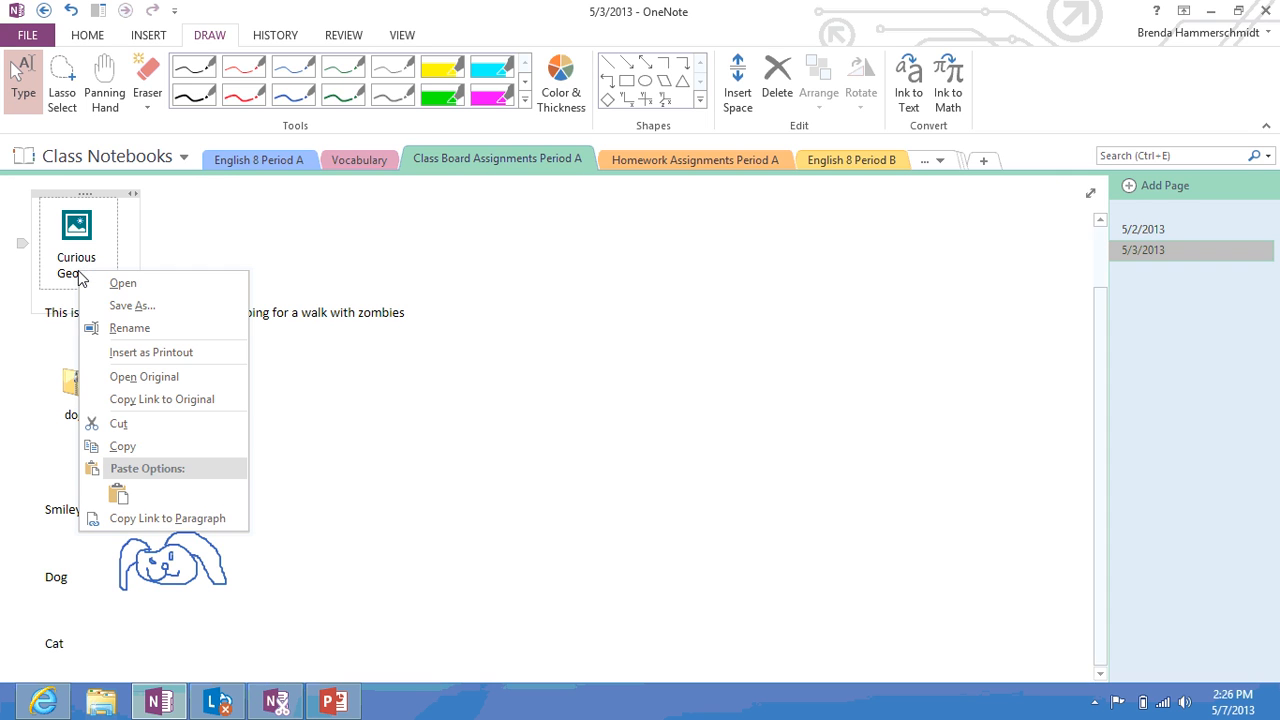
left_click(295, 240)
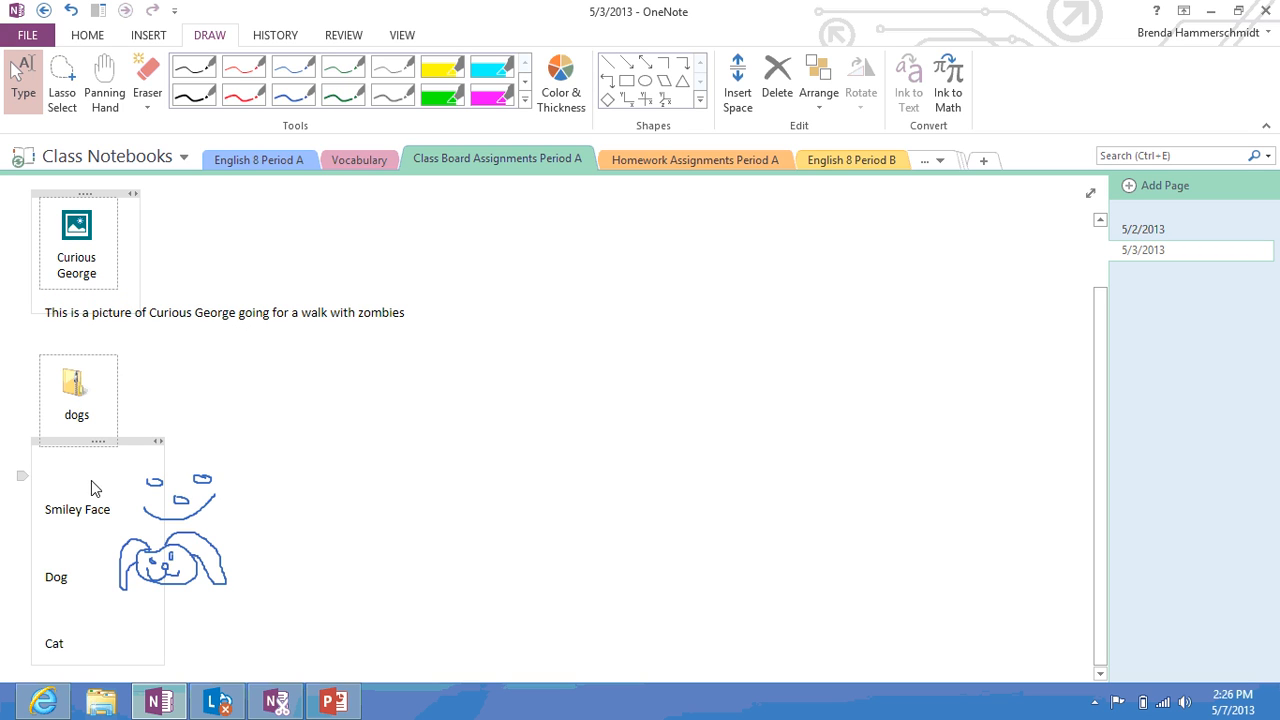
Select the smile drawing, the labels container and the Curious George caption note for copying
left_click(205, 512)
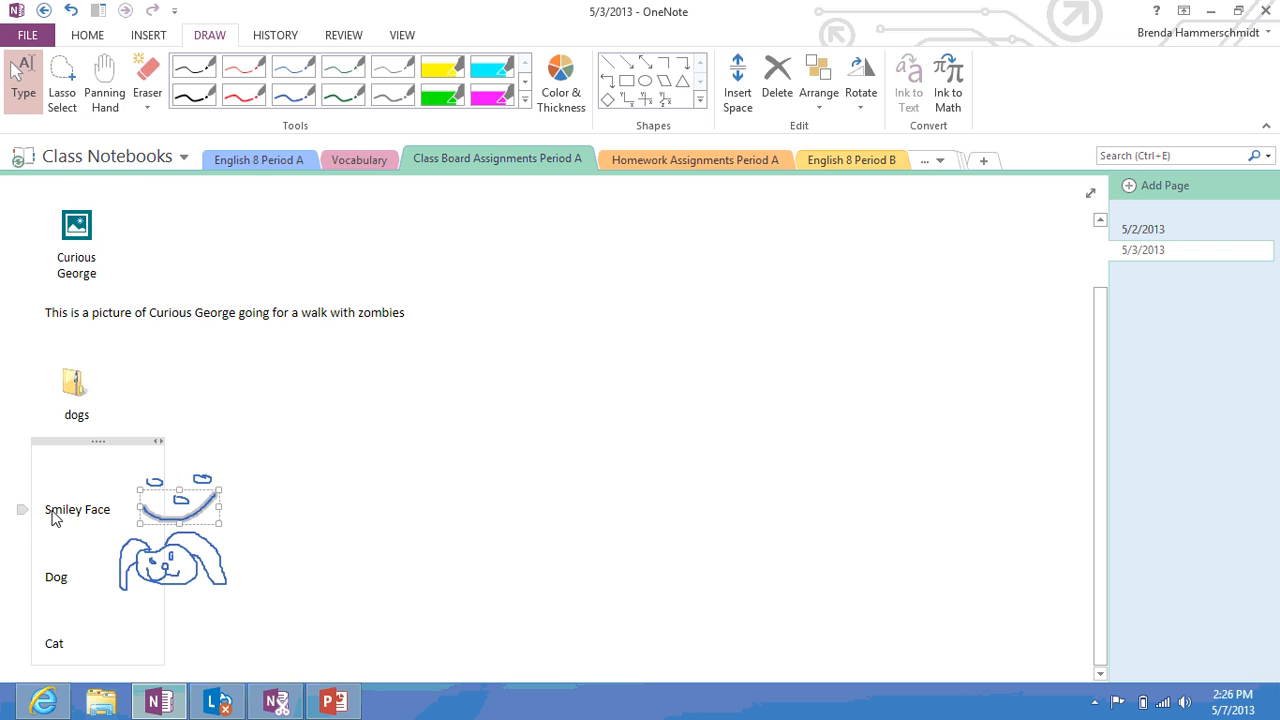
left_click(57, 442)
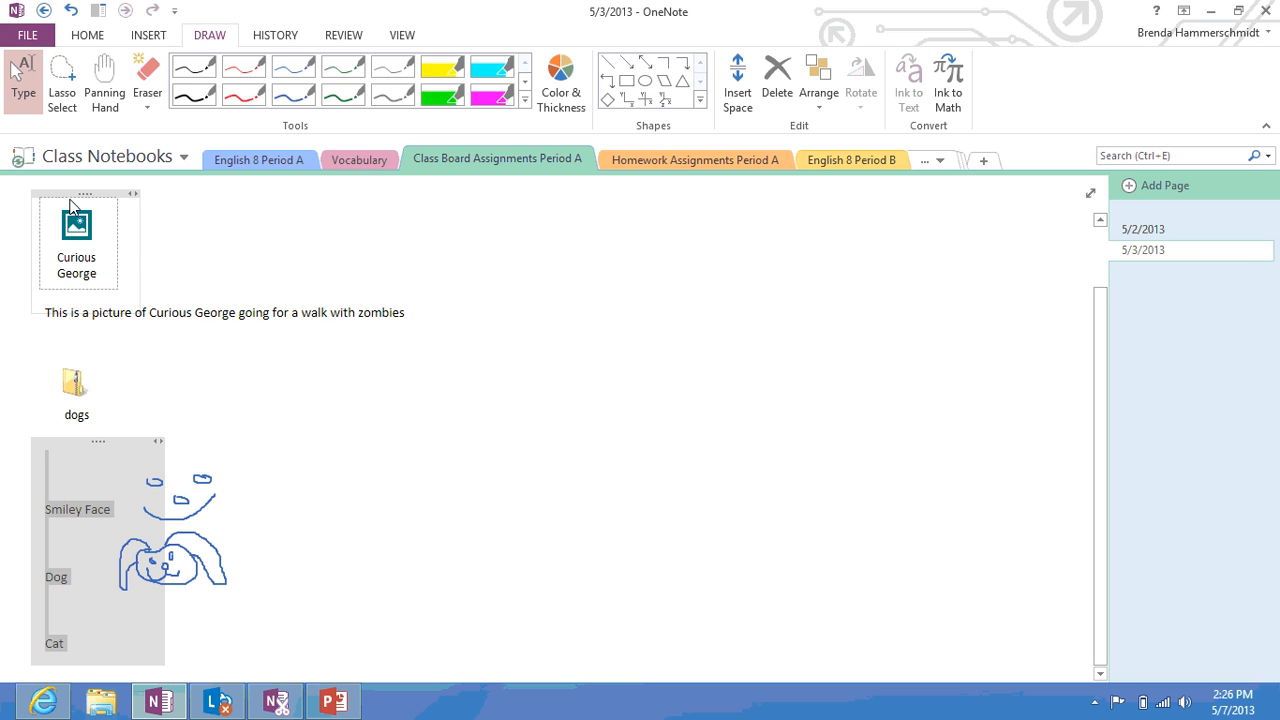
left_click(247, 297)
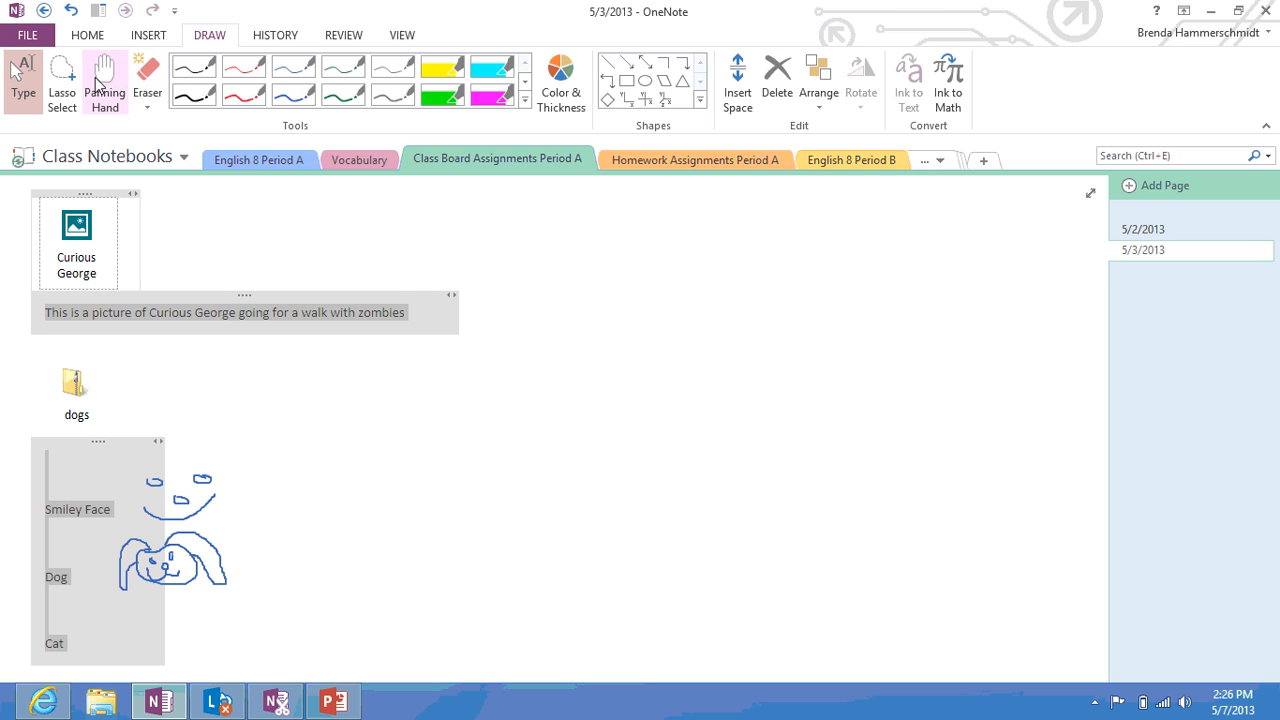
left_click(87, 36)
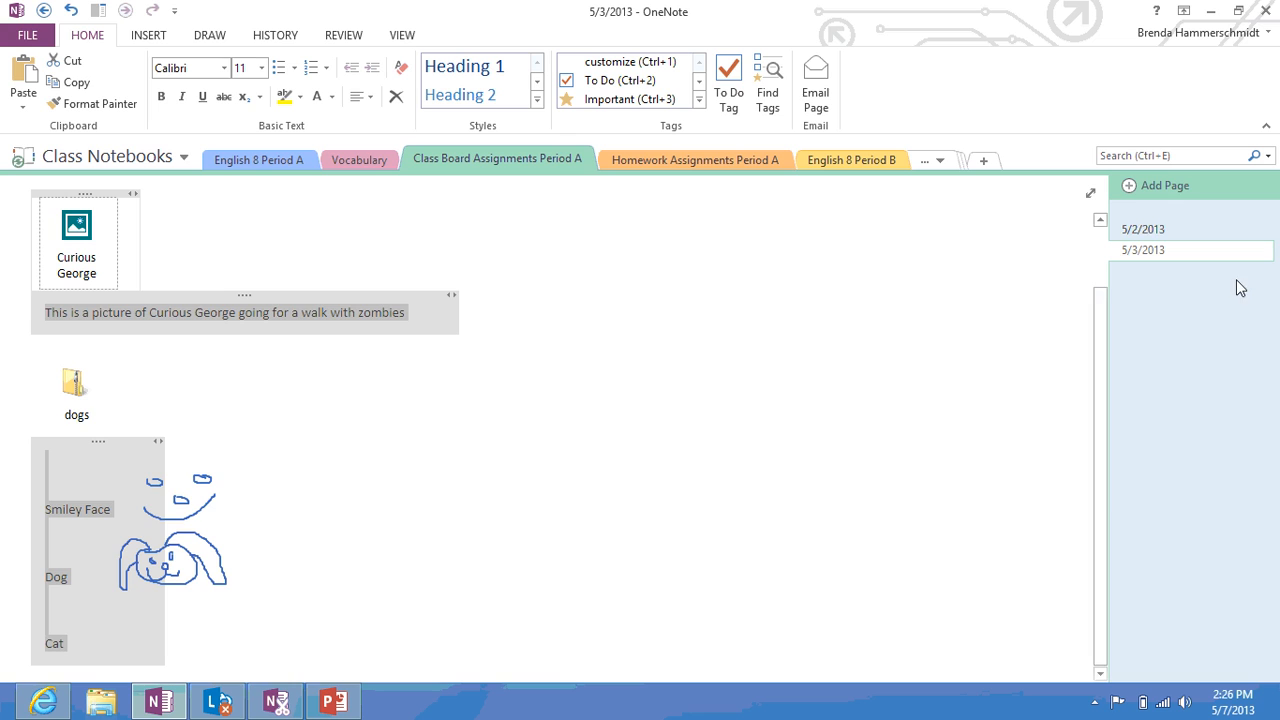
Paste the Curious George attachment and text onto the 5/2/2013 page and delete the originals from 5/3/2013
left_click(1188, 231)
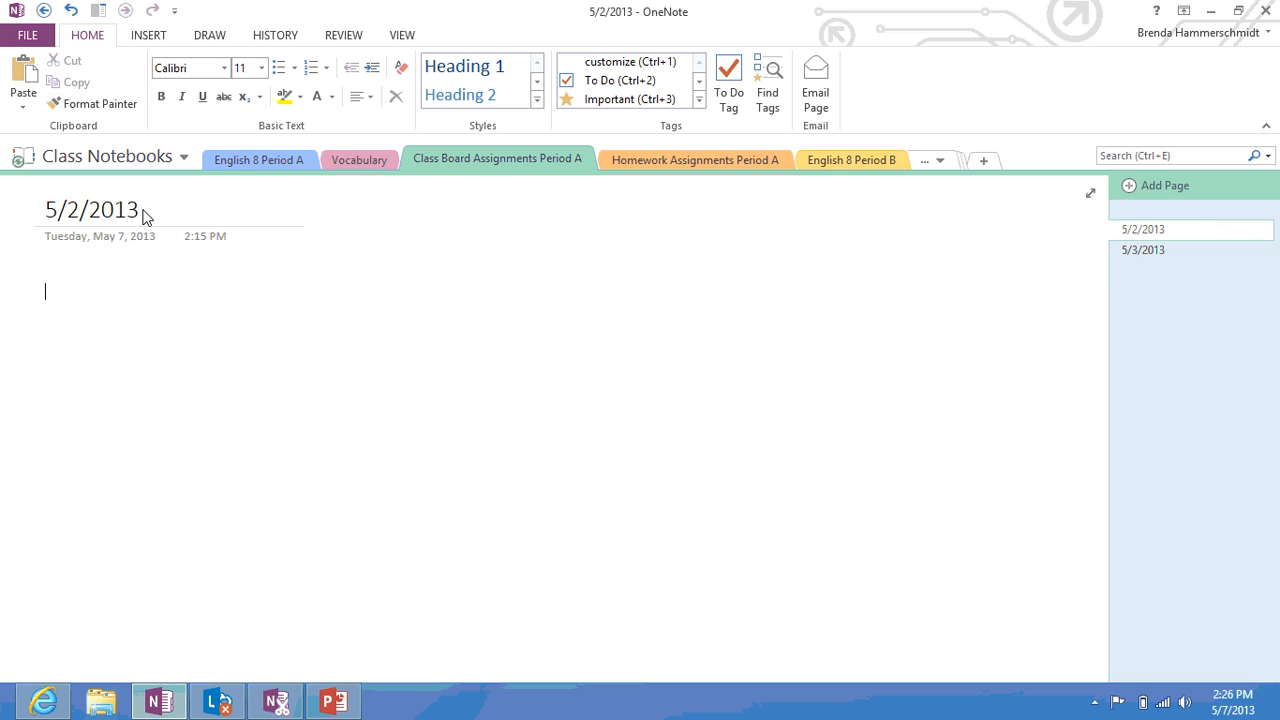
left_click(29, 68)
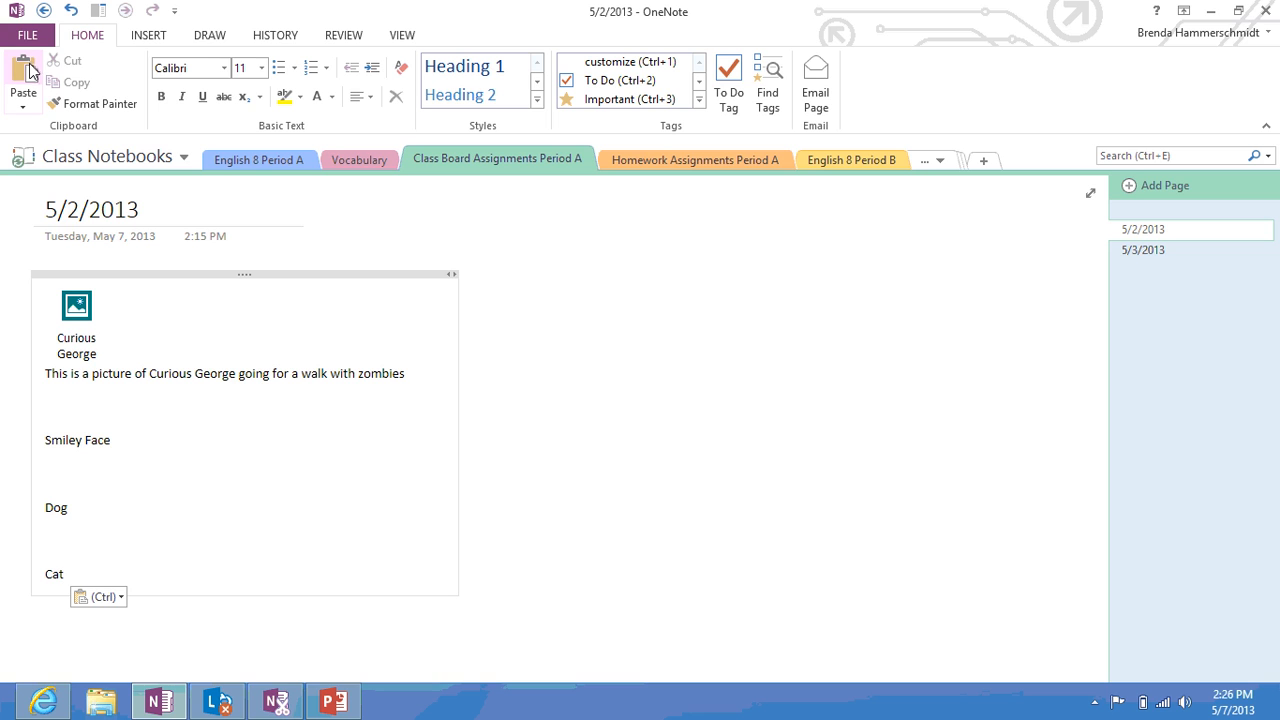
left_click(668, 409)
left_click(1153, 250)
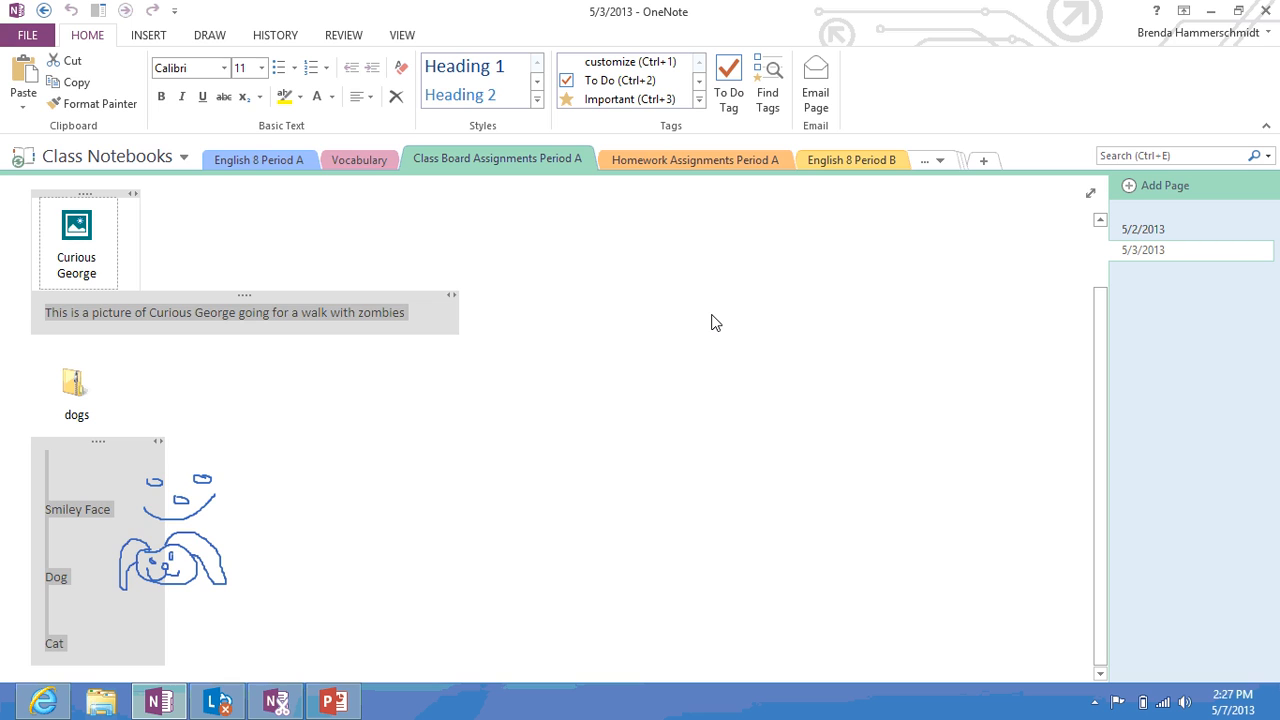
key("Delete")
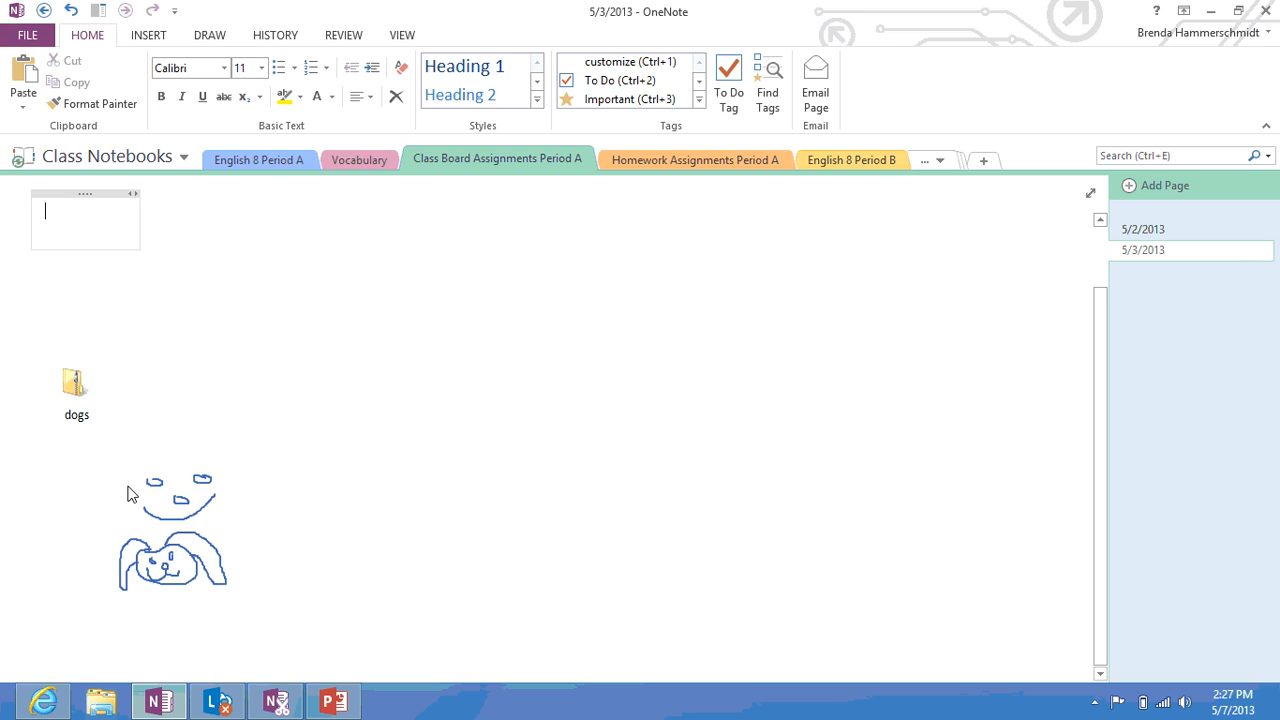
left_click(686, 166)
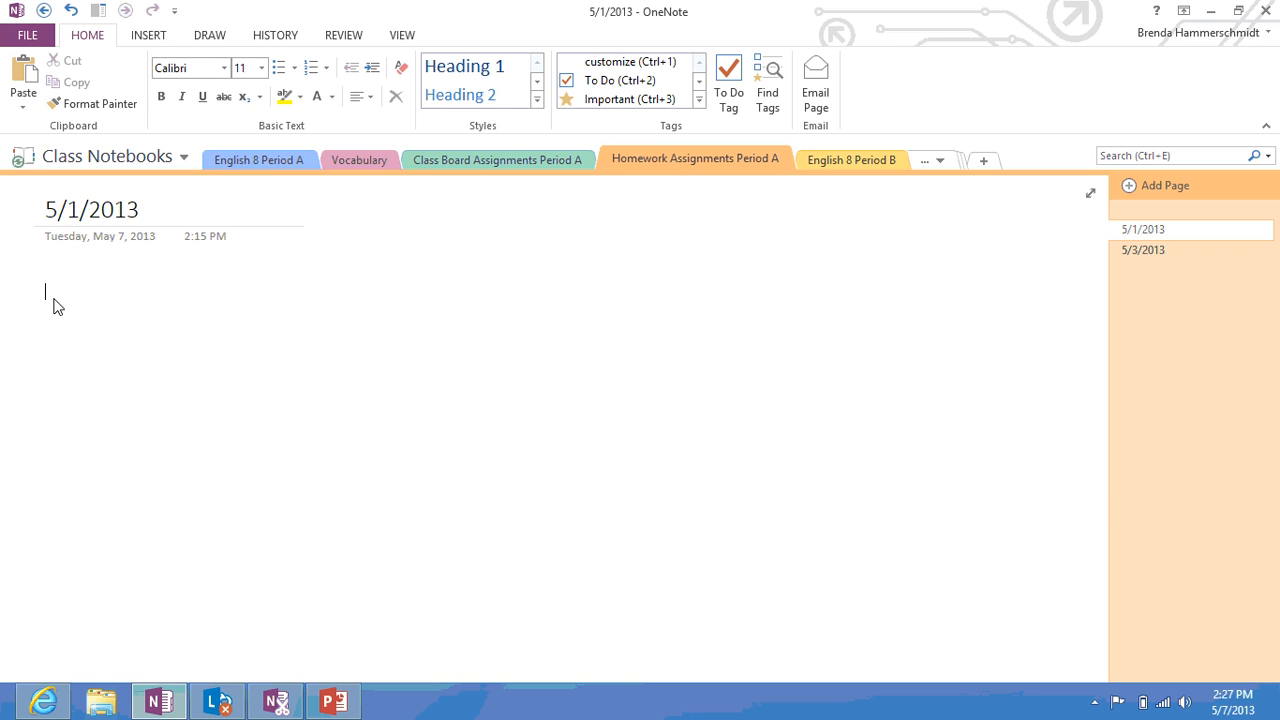
Type 'Homework for tonight is read pages 1-4 of see spot run' in the 5/1/2013 note
type("Homework for t")
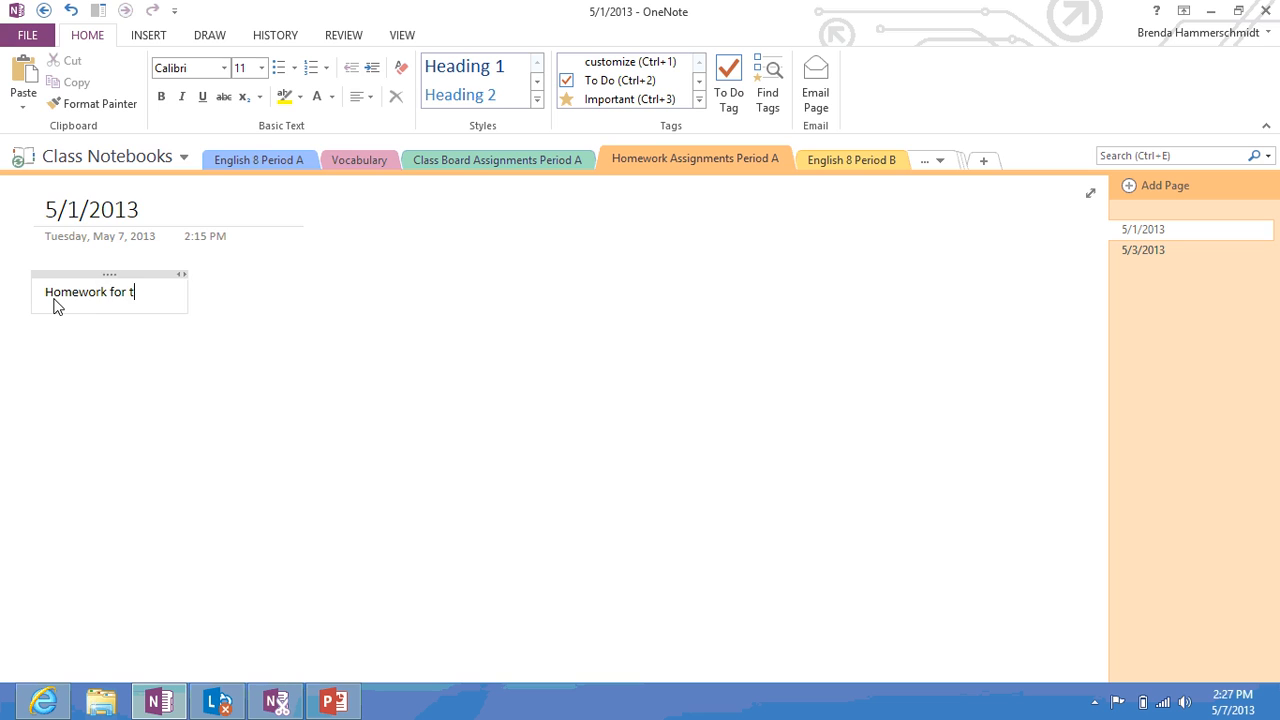
type("onight is pag")
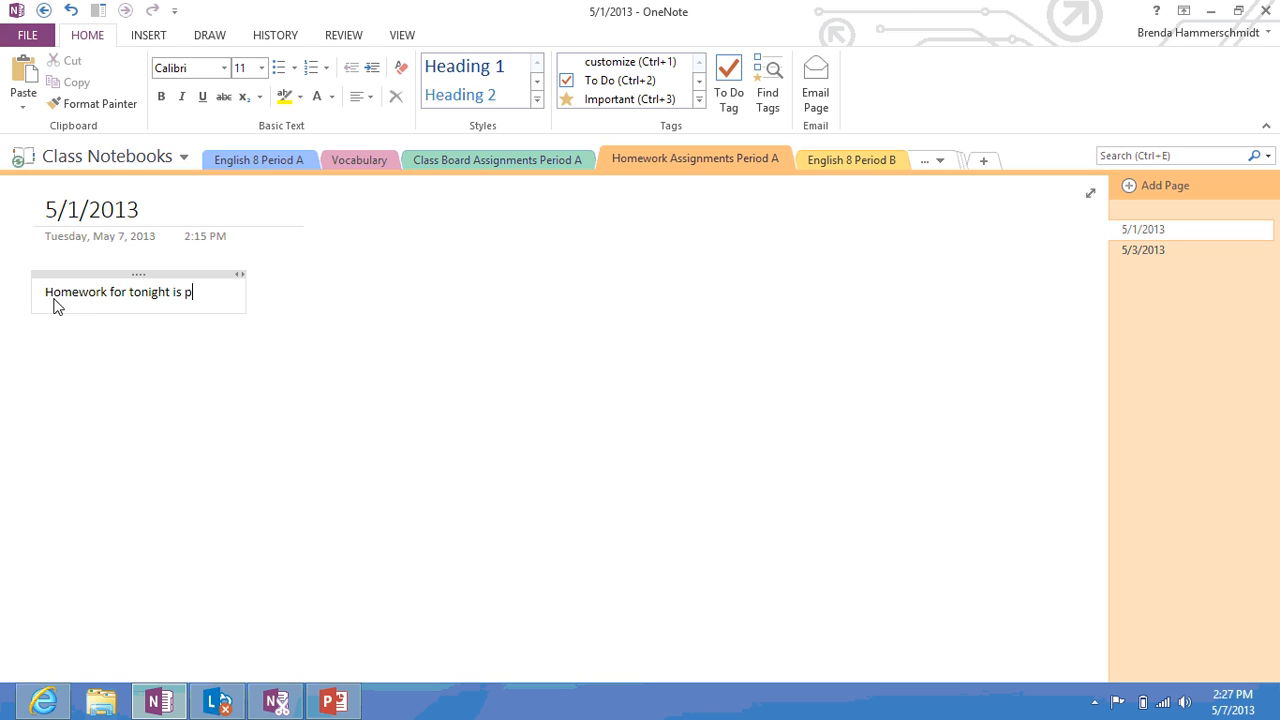
key("BackSpace")
key("BackSpace")
key("BackSpace")
type("reag")
key("BackSpace")
type("d pages 1")
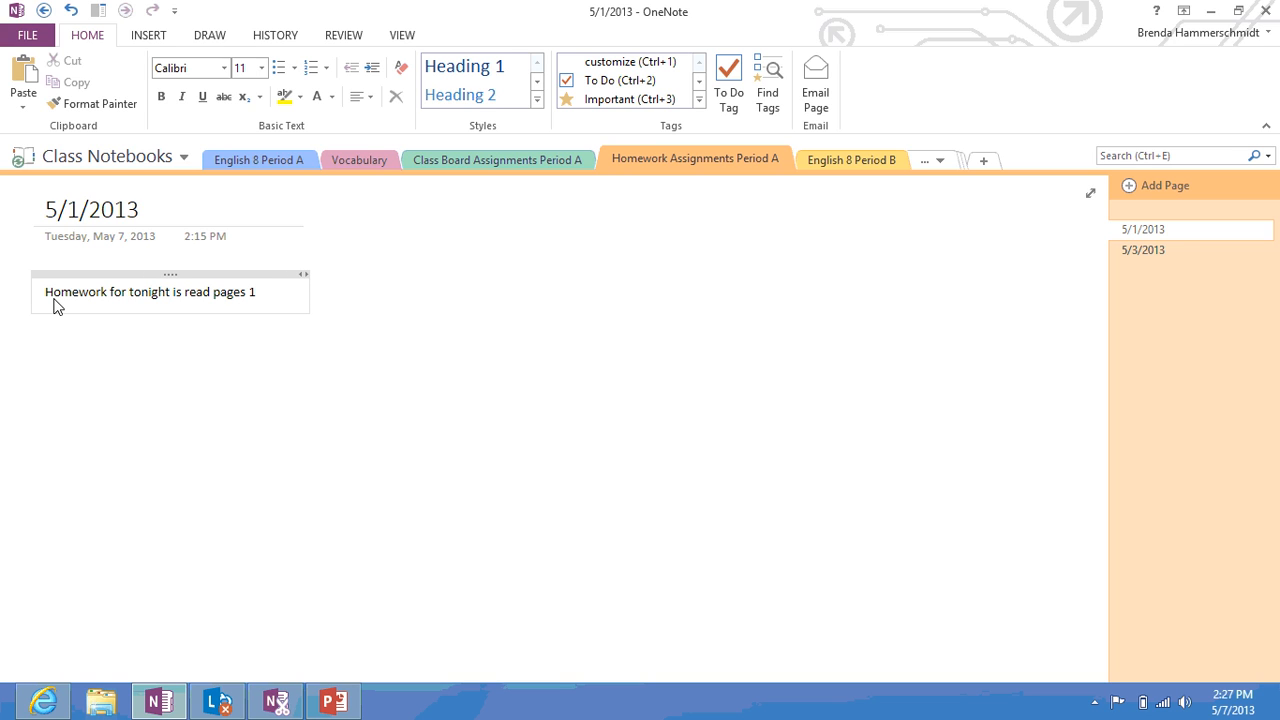
type("-4 of see spot run")
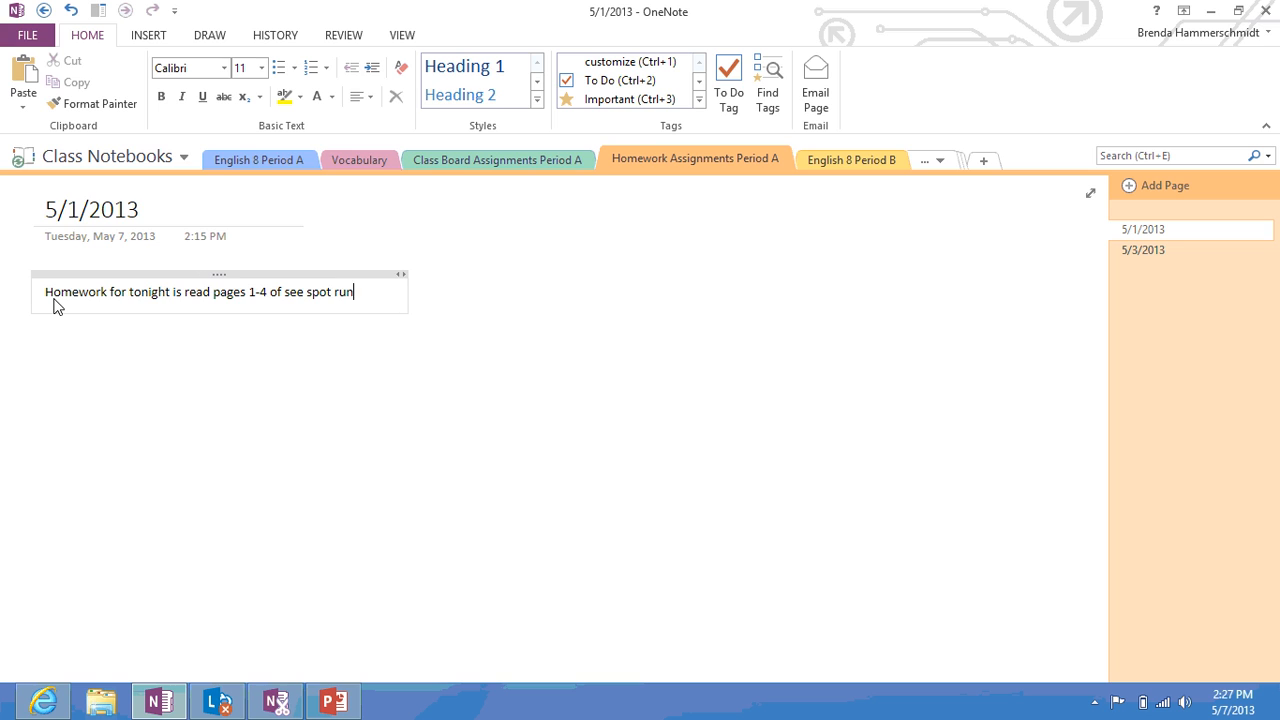
Add 'Do vocabulary words' followed by dog, cat, mouse and jump on separate lines
key("Return")
key("Return")
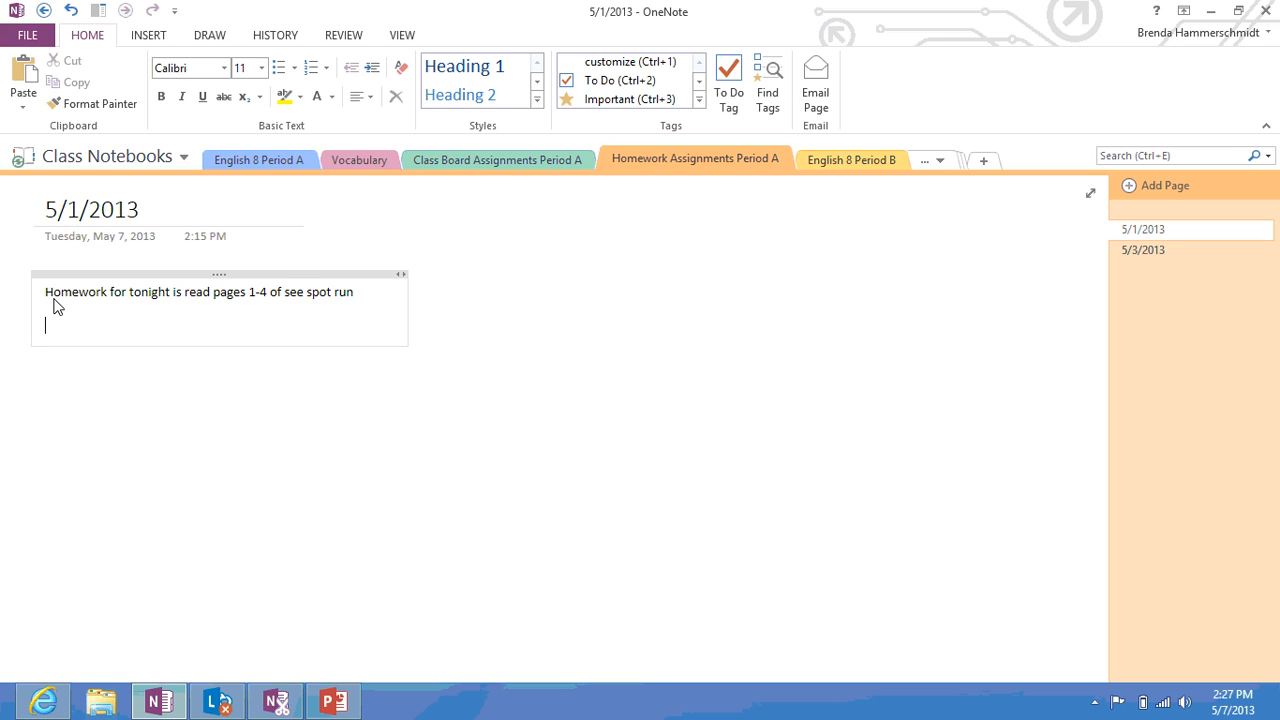
type("Do vocabulary")
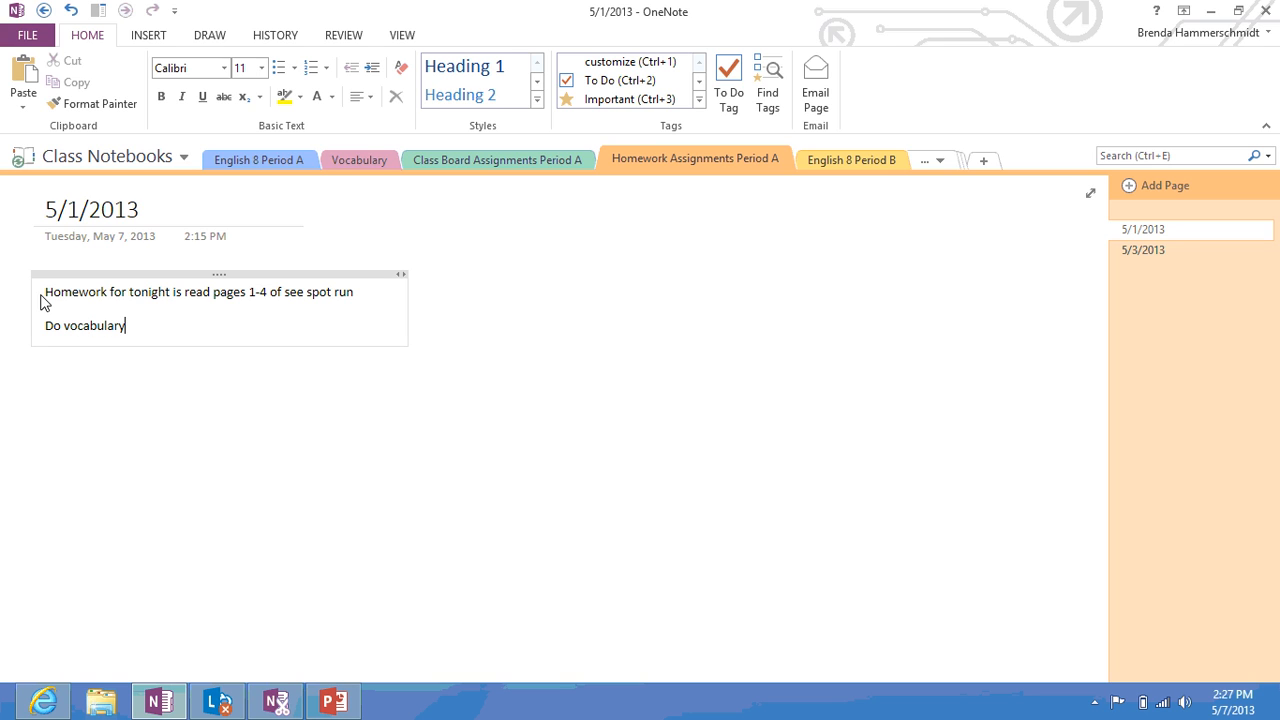
type(" words")
key("Return")
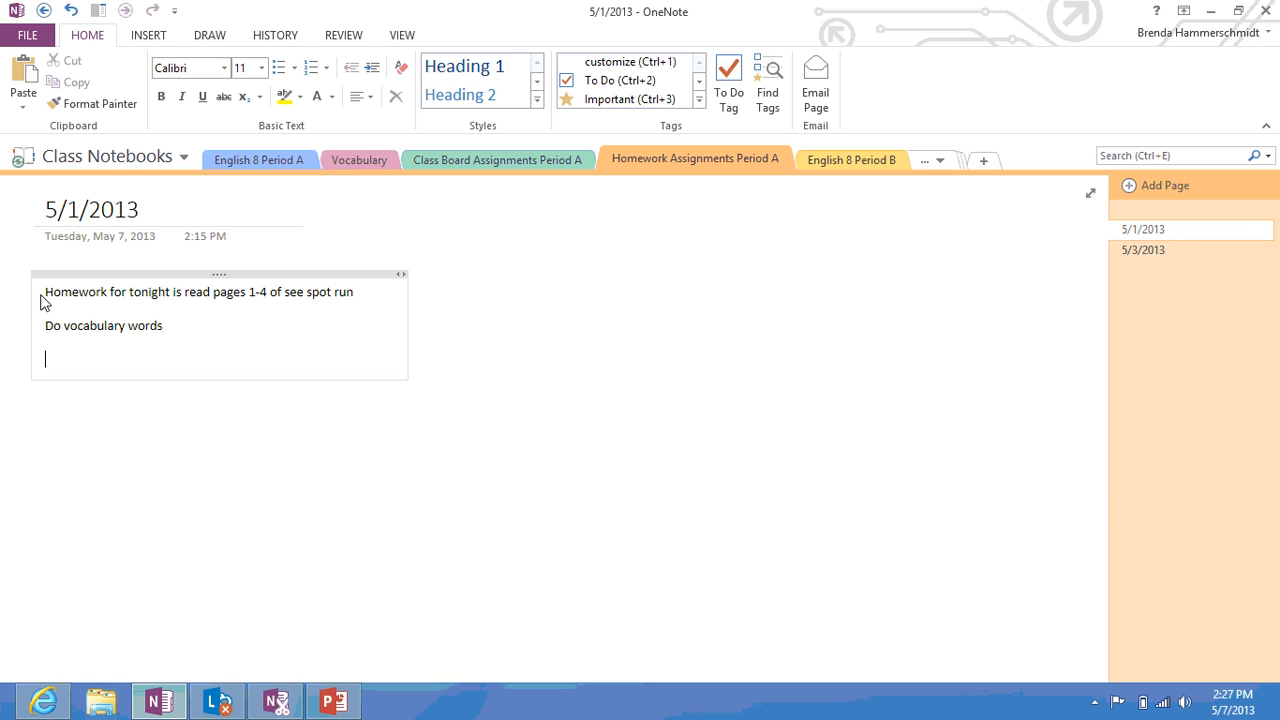
type("dog")
key("Return")
type("c")
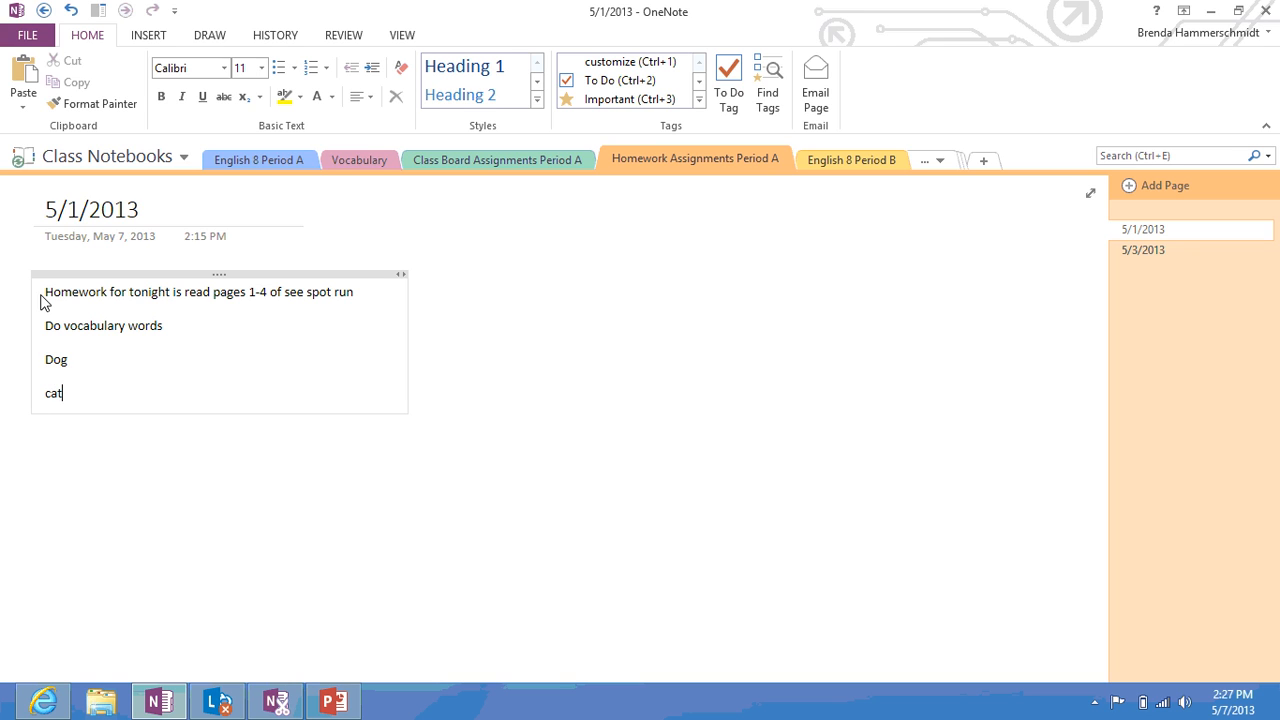
type("at")
key("Return")
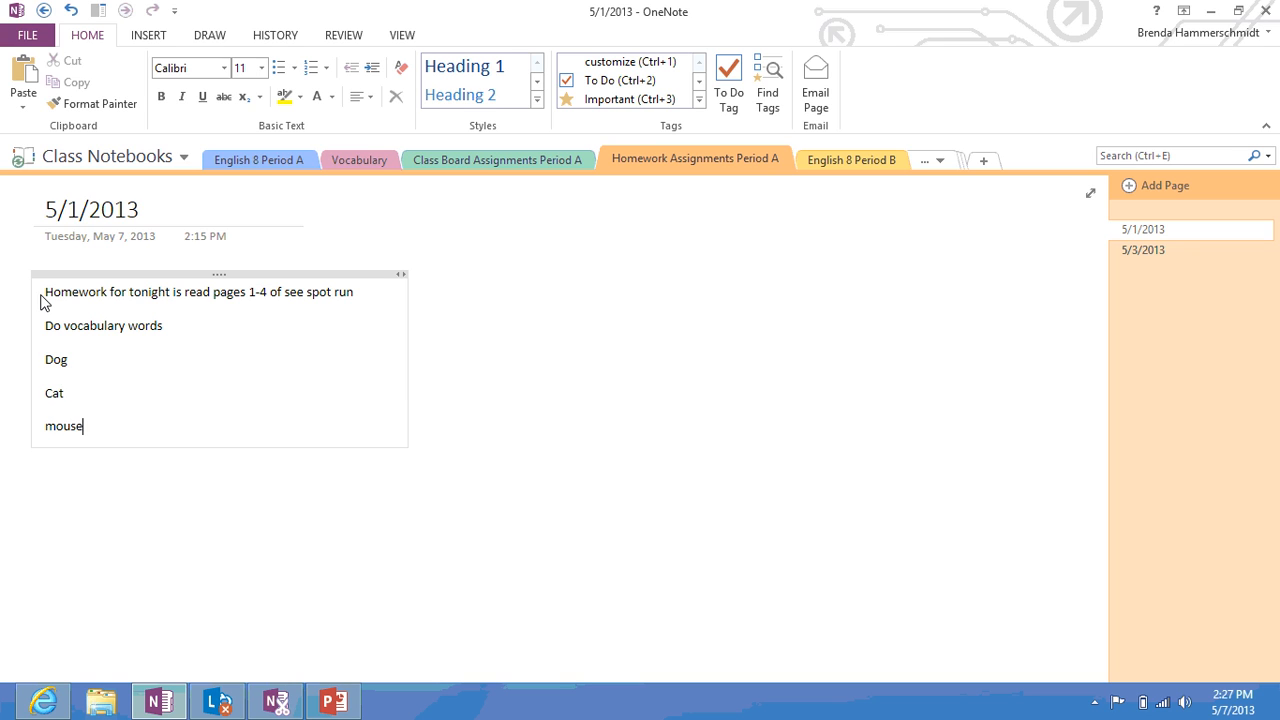
type("mouse")
key("Return")
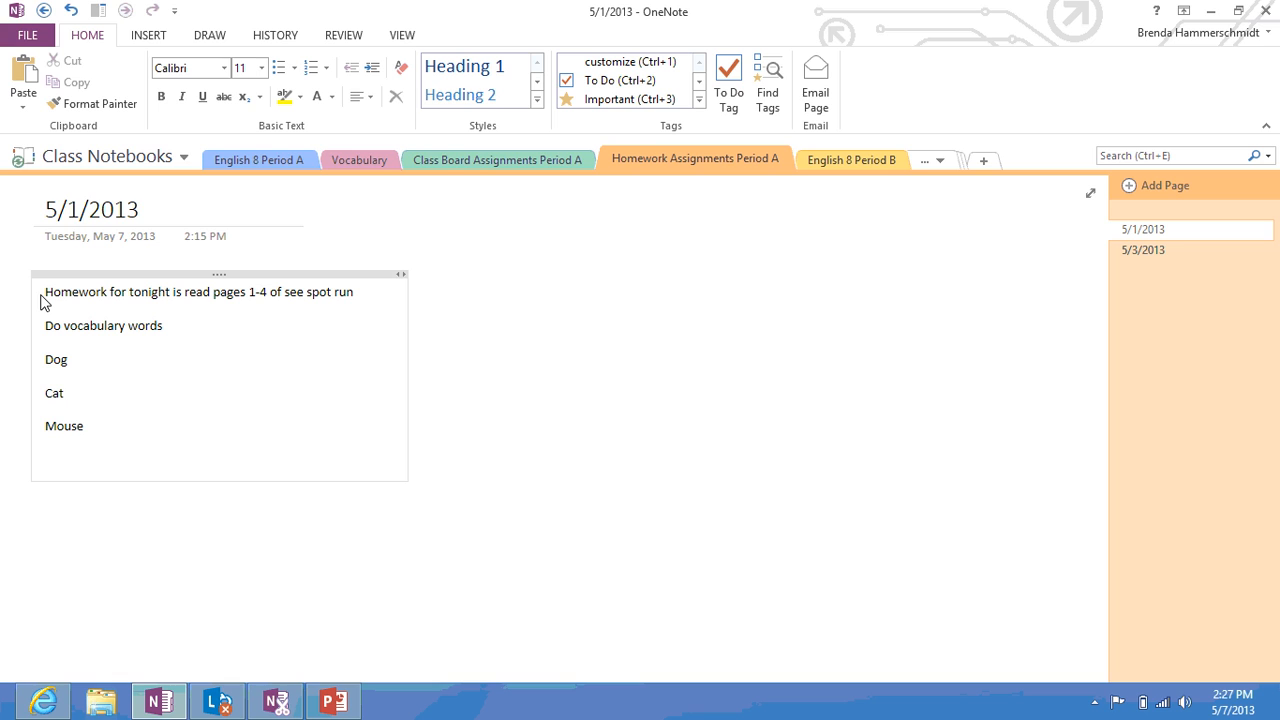
type("jump")
key("Return")
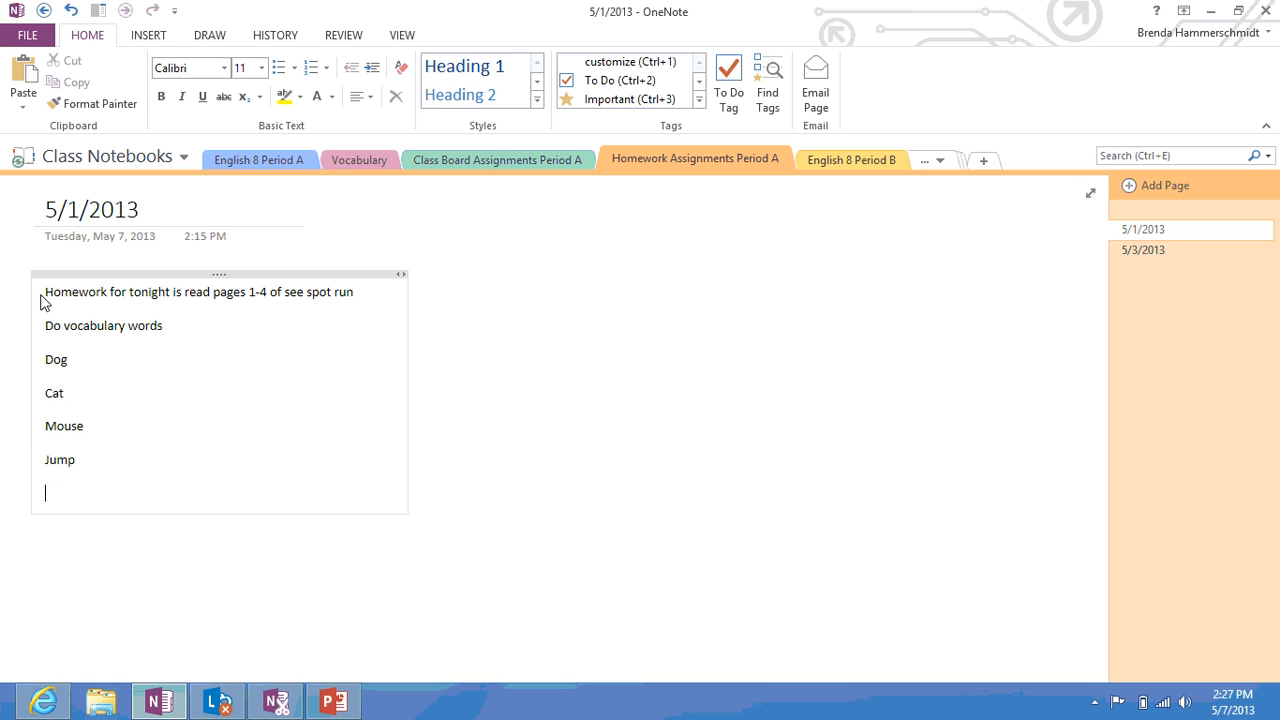
key("Return")
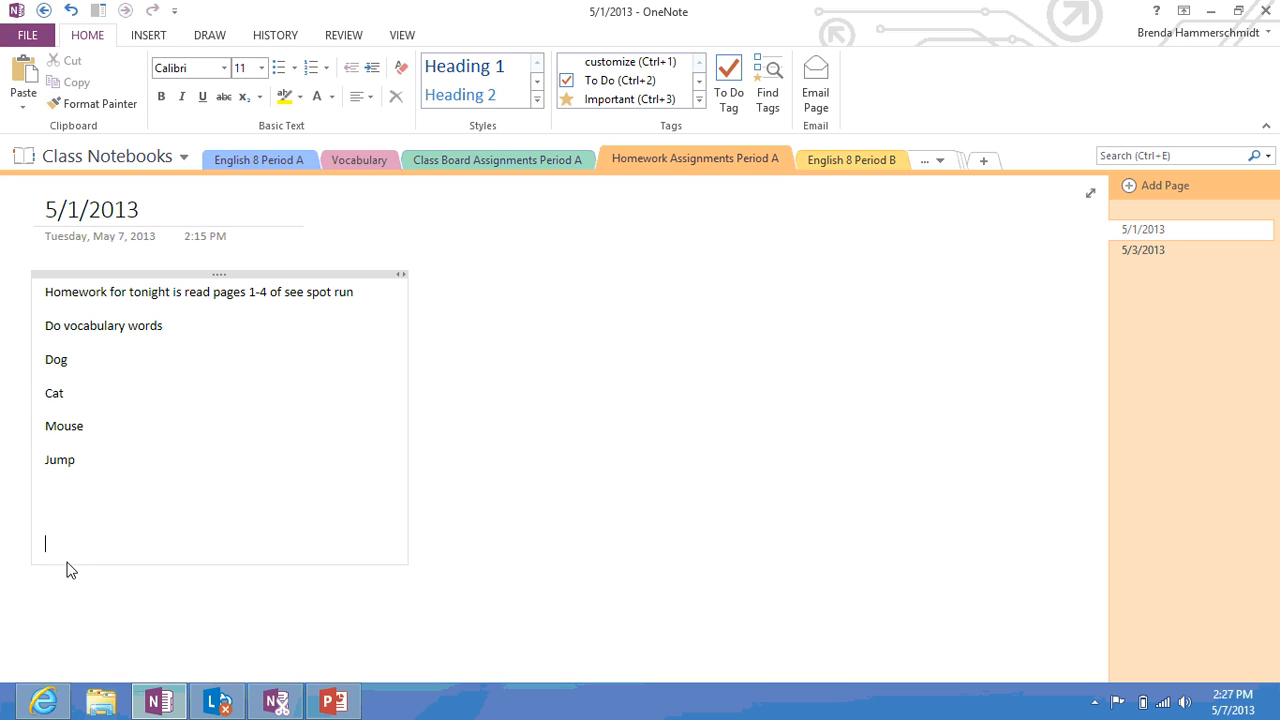
key("Return")
key("Return")
key("Return")
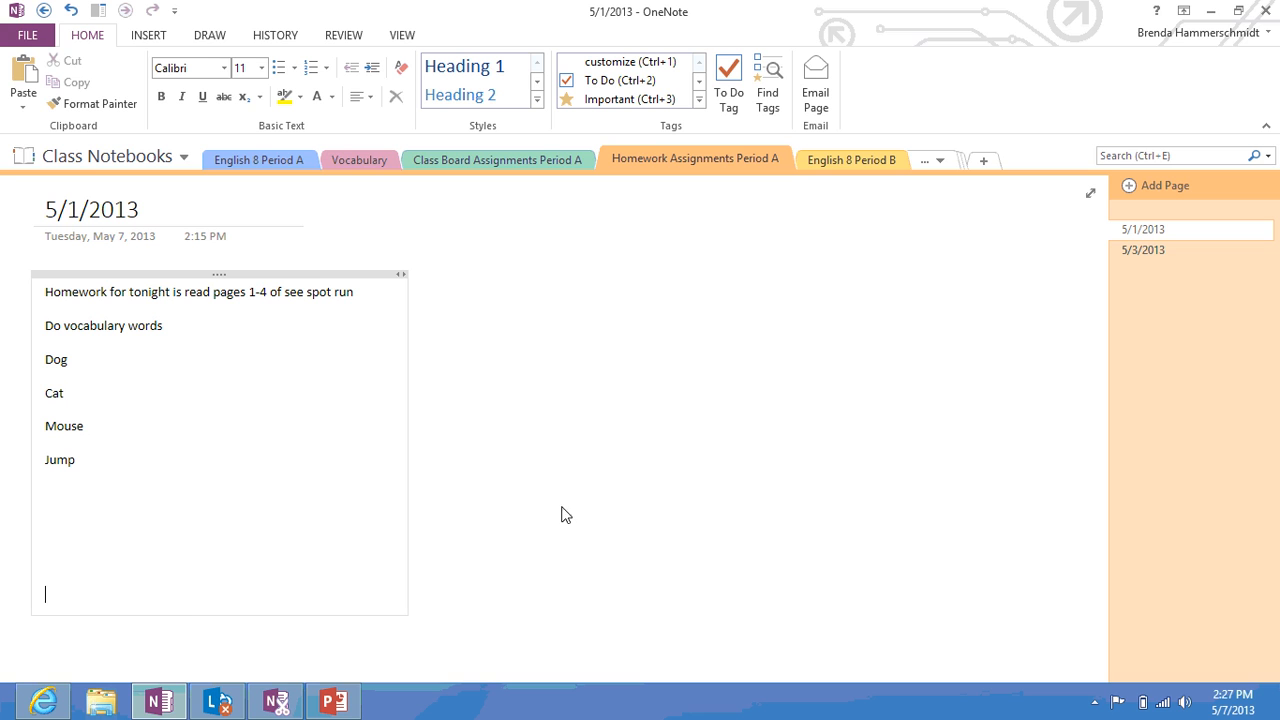
left_click(568, 418)
left_click(520, 292)
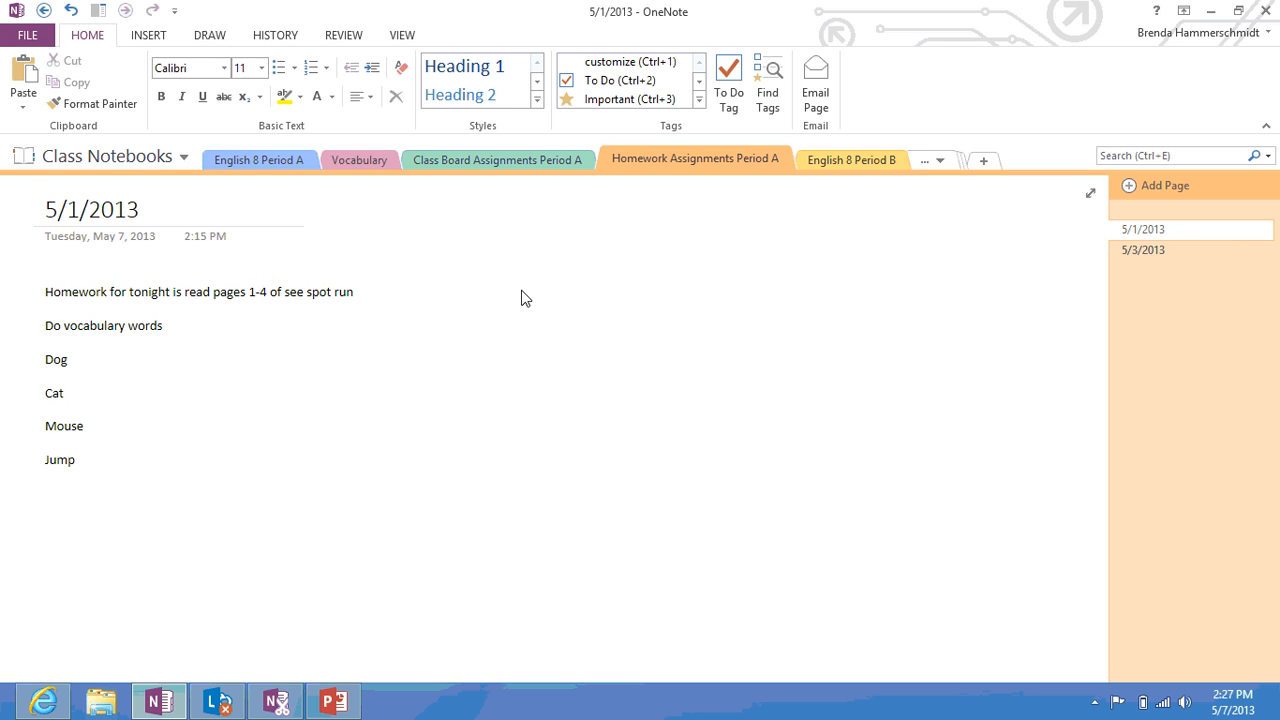
Browse the Desktop files for a page attachment, then cancel without attaching anything
left_click(150, 42)
left_click(174, 95)
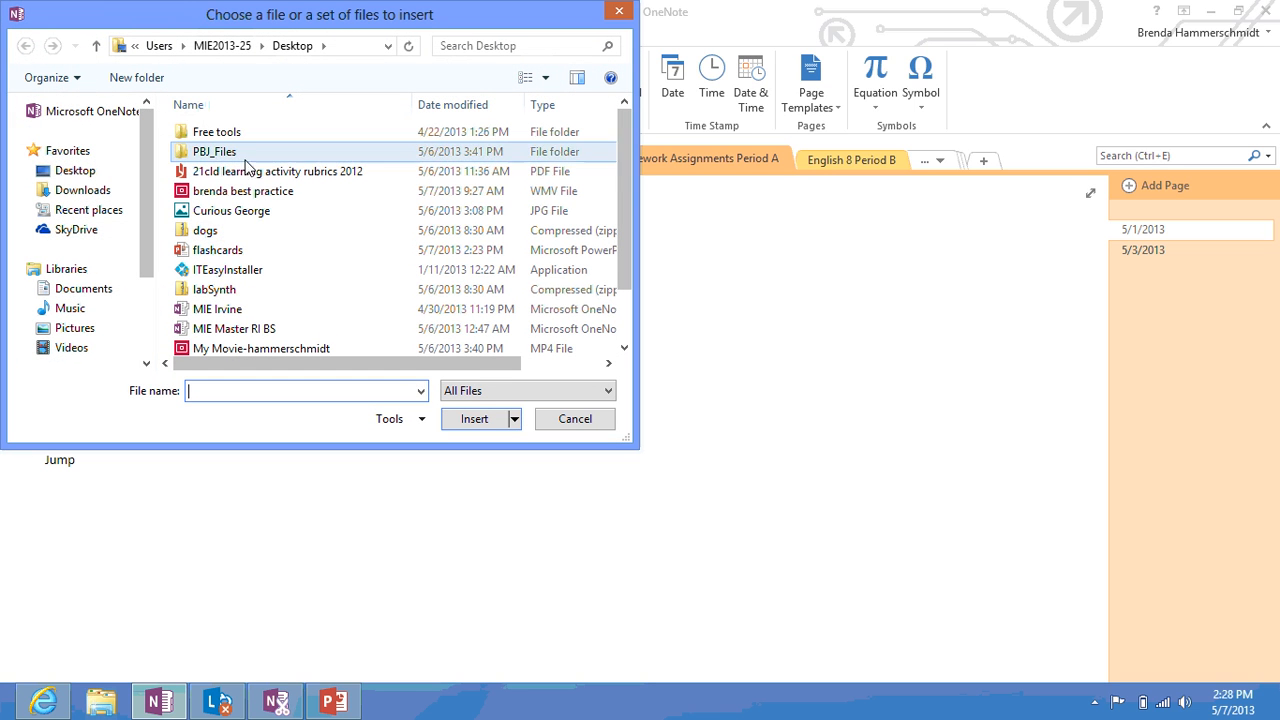
left_click(624, 348)
left_click(624, 348)
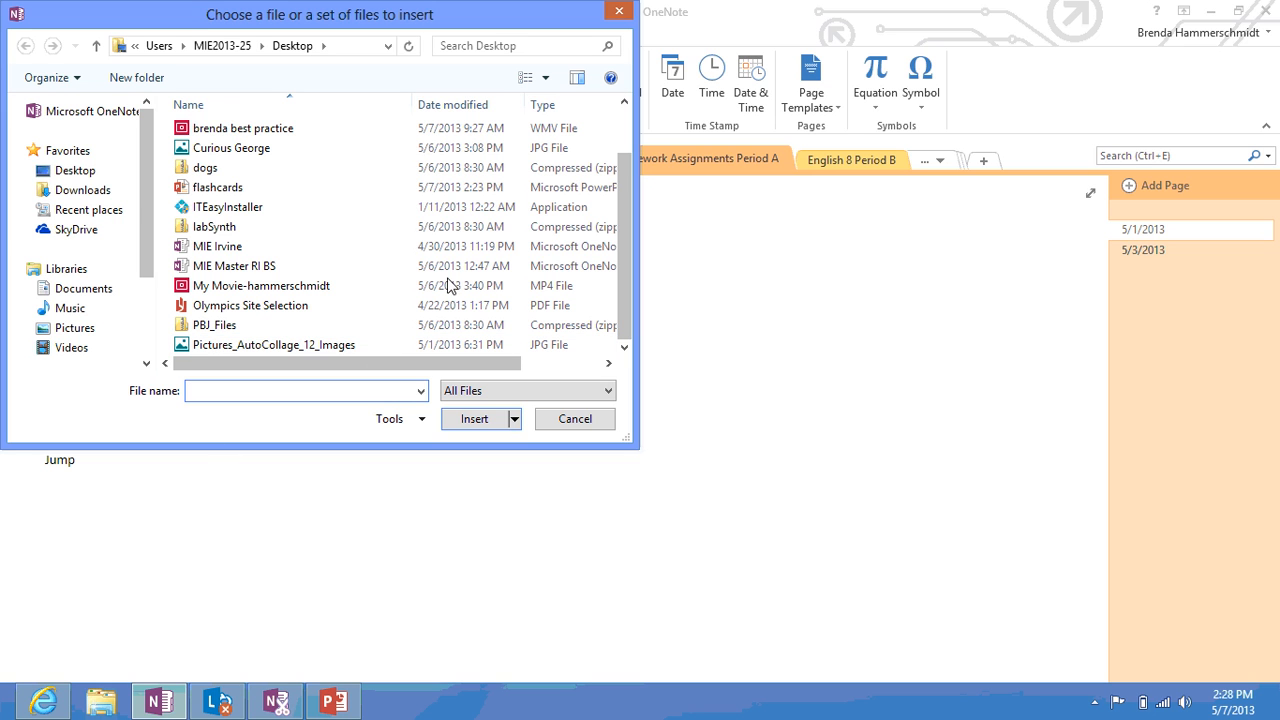
left_click(593, 418)
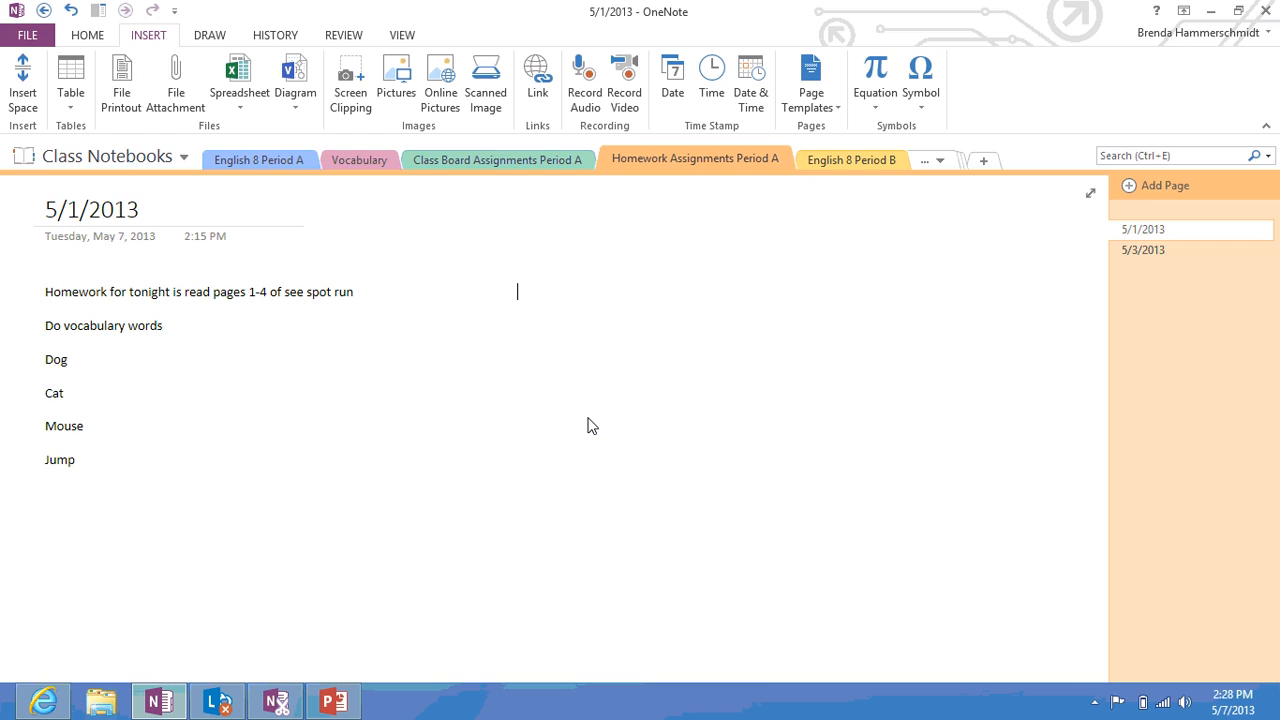
key("super")
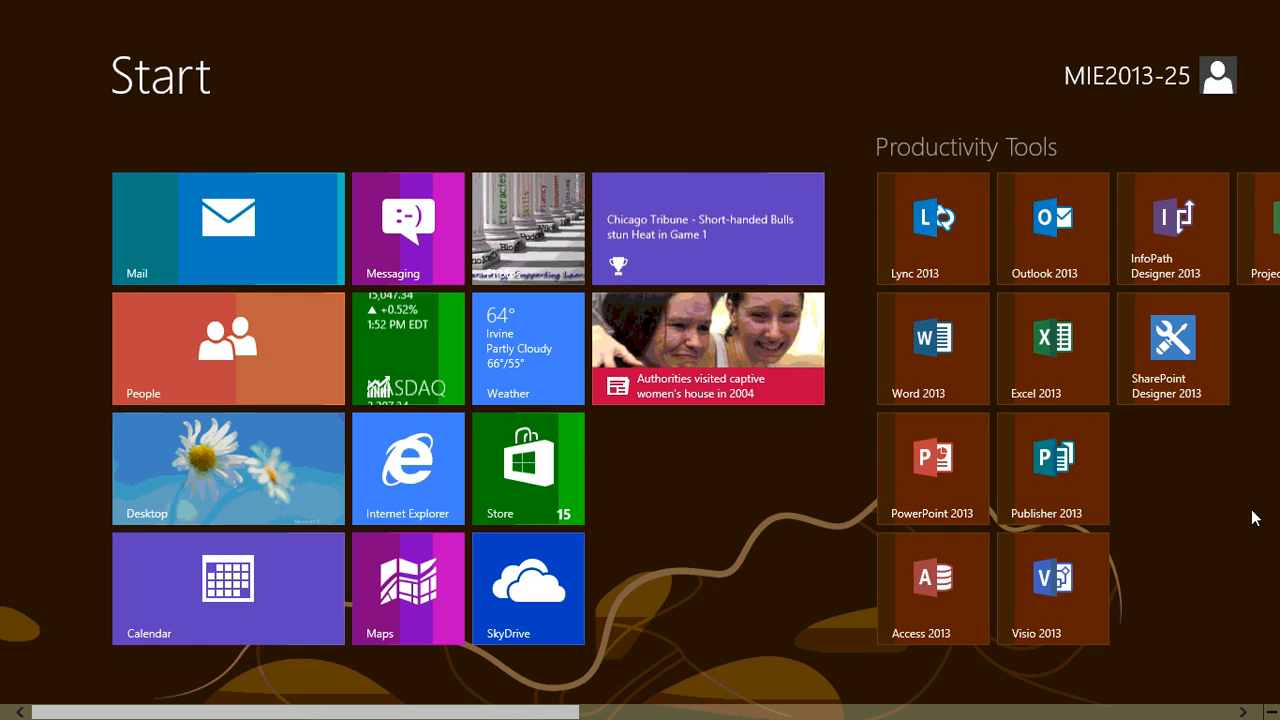
Start a blank Word document titled 'Homework Assignment 5/2/2013'
key("super")
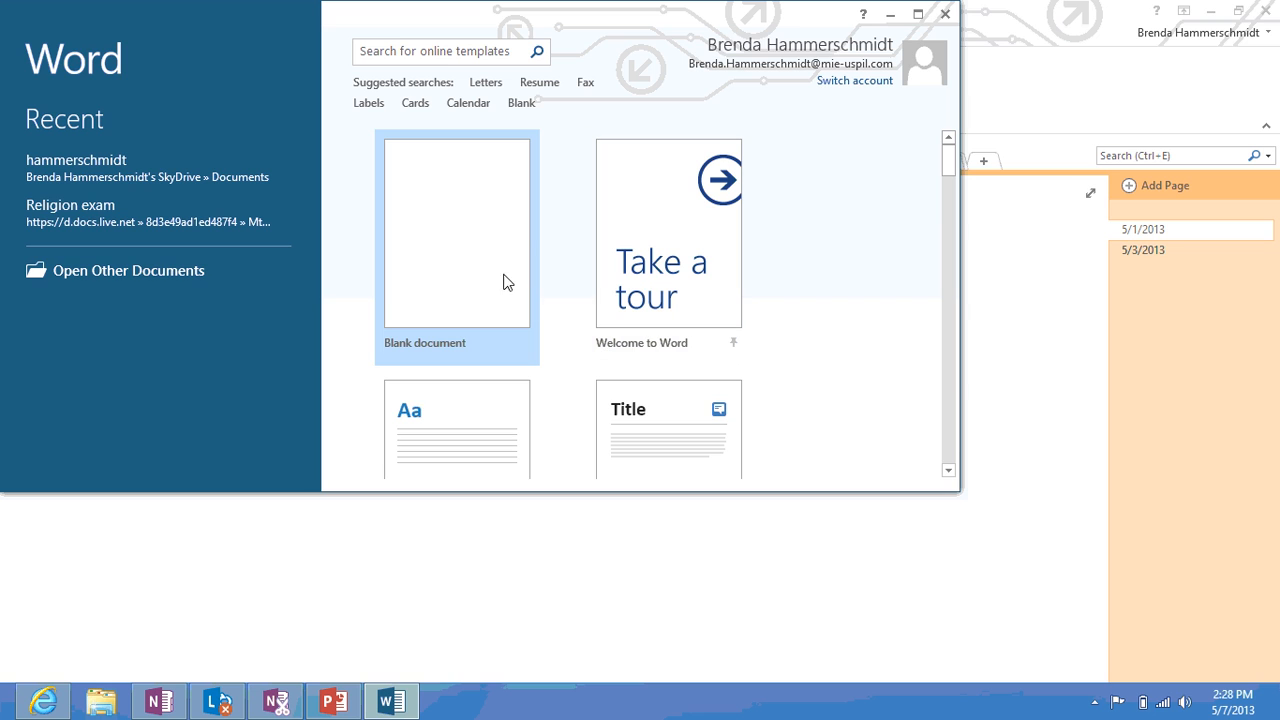
left_click(490, 275)
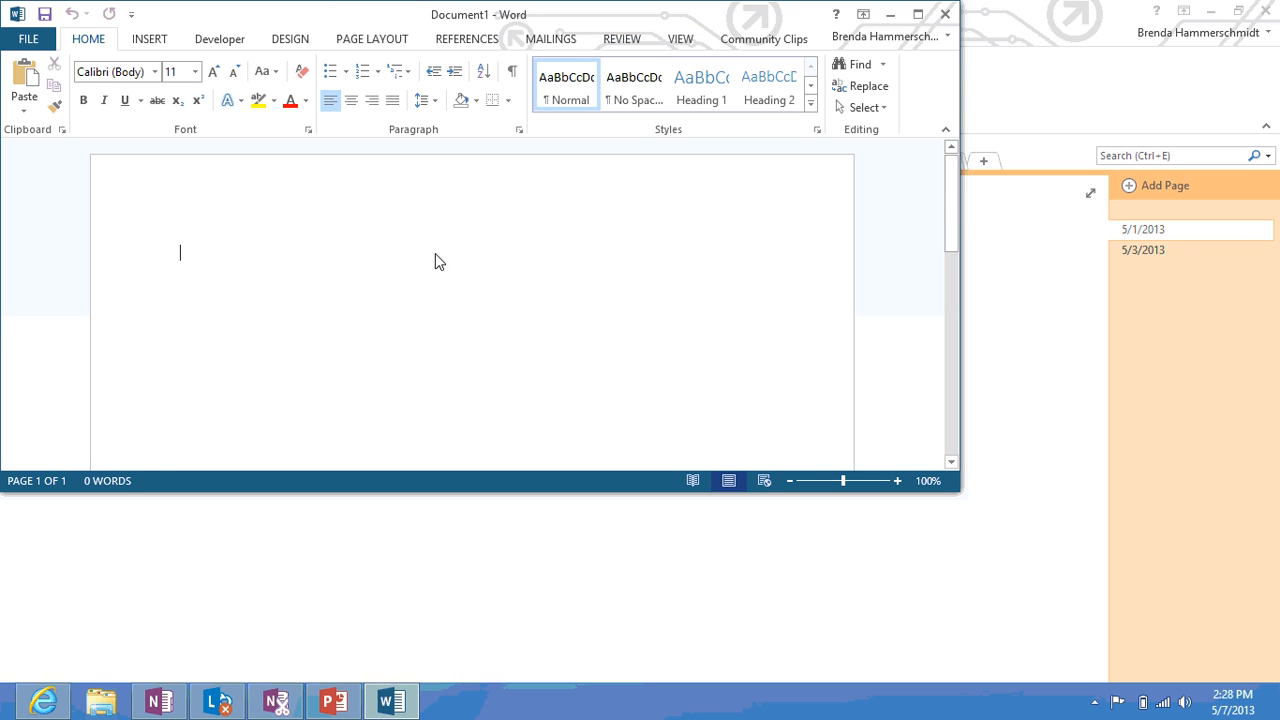
type("Homewo")
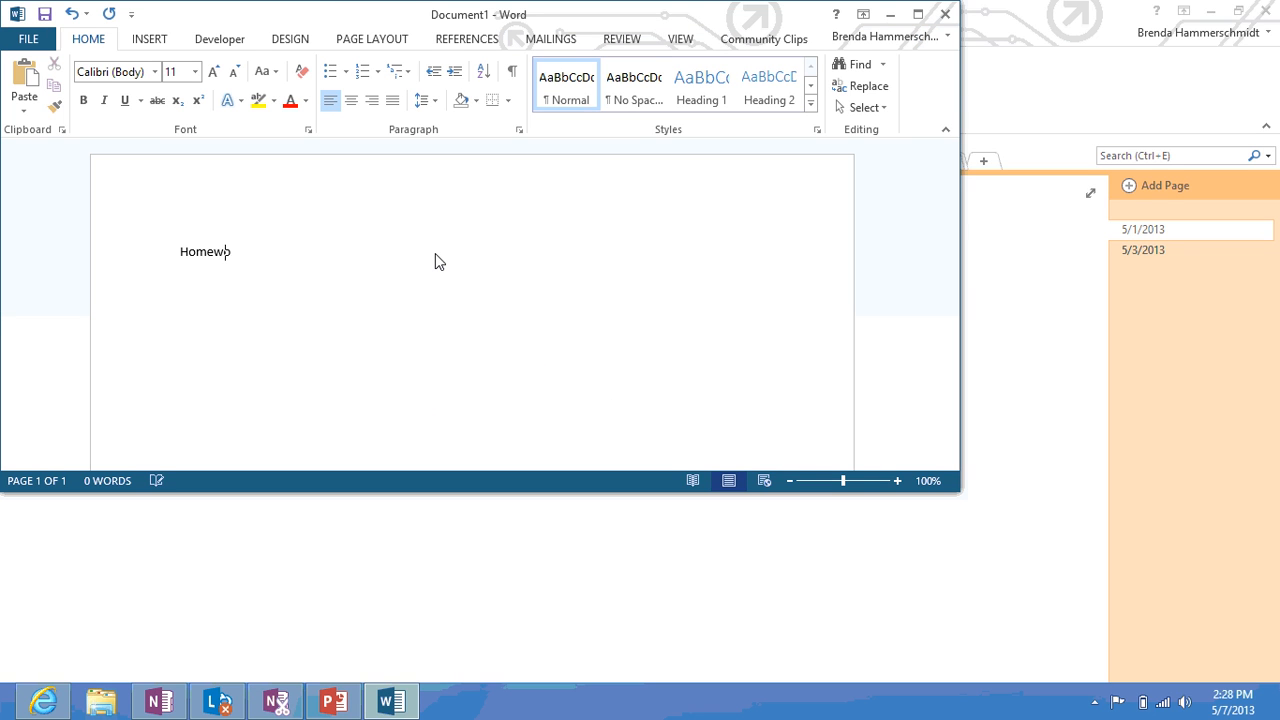
type("rk Acsignment 4")
key("BackSpace")
type("5/2/2013")
key("Return")
key("Return")
Add Name and Period lines and a Vocabulary list: Dog, Cat, Mouse, Jump
type("Name:")
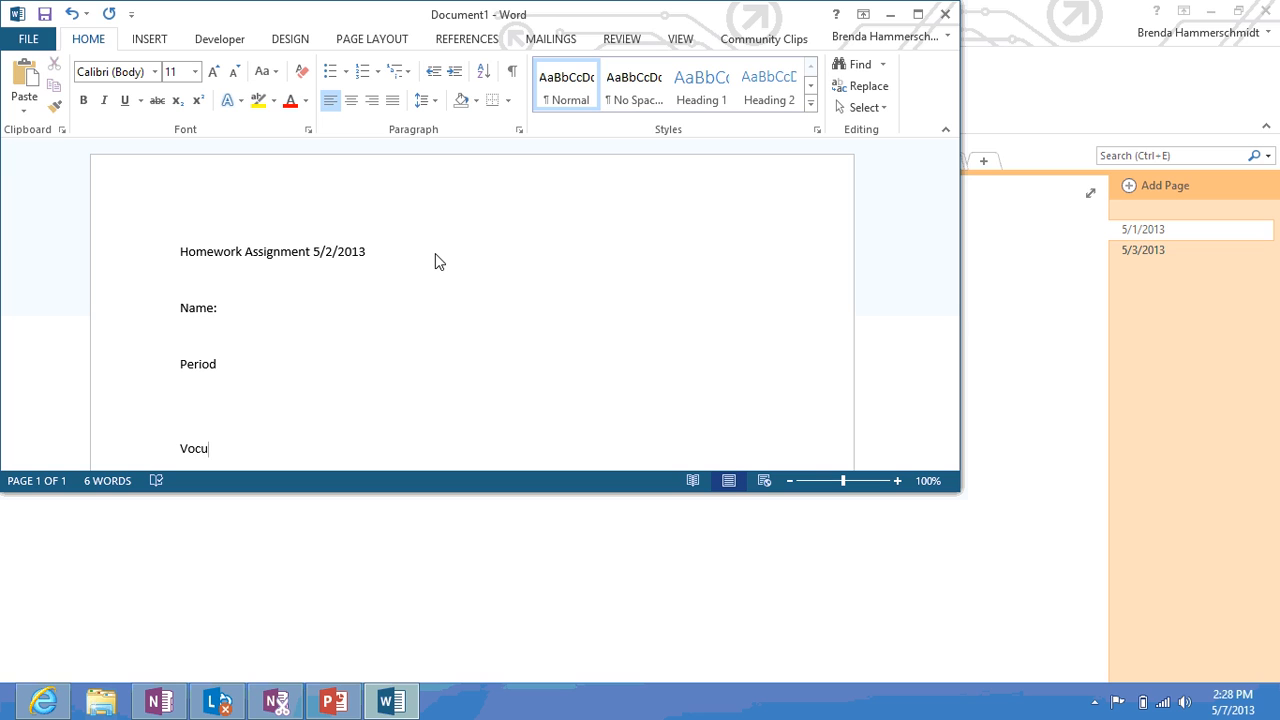
type("bulary")
key("Return")
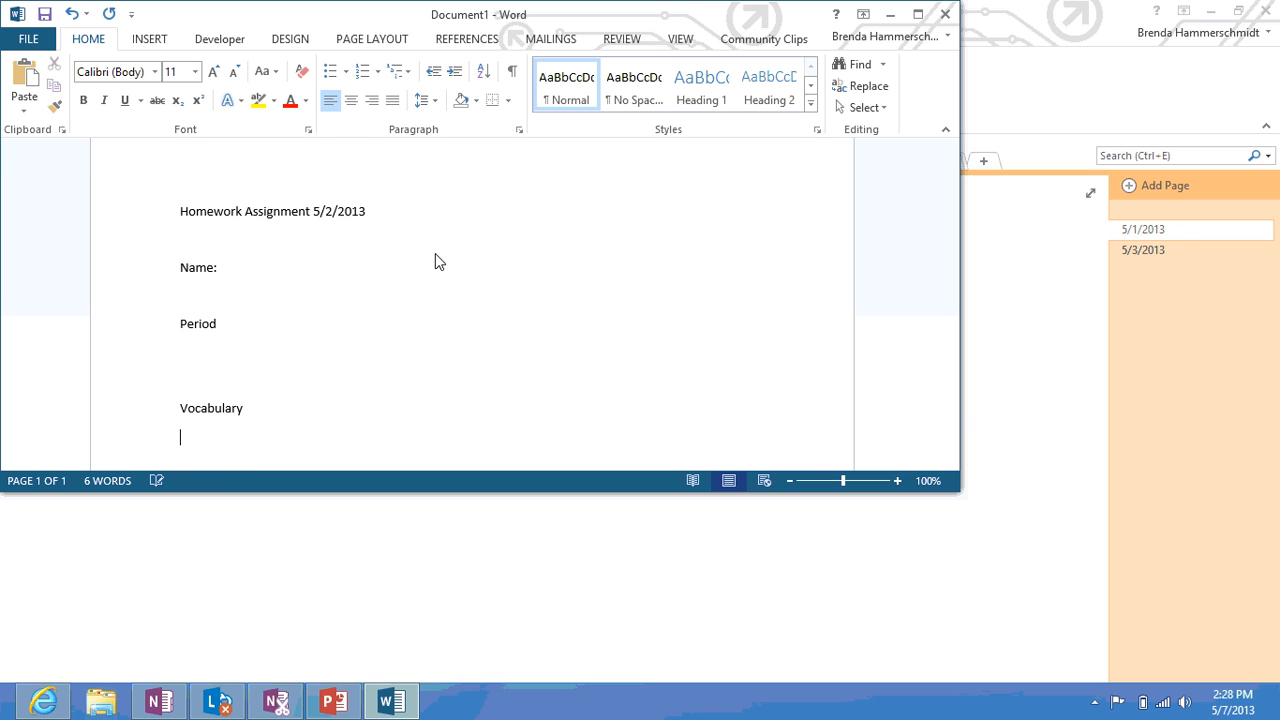
type("Dog")
key("Return")
type("Ca")
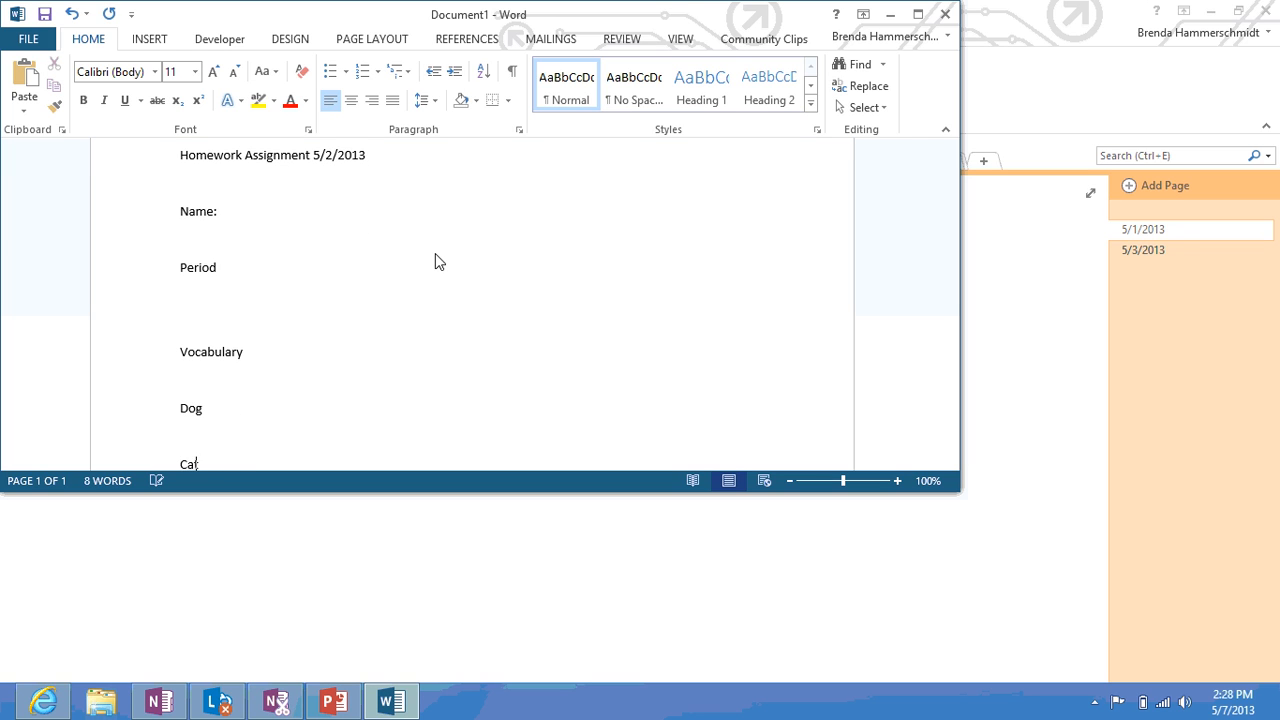
type("t")
key("Return")
type("Mouse")
key("Return")
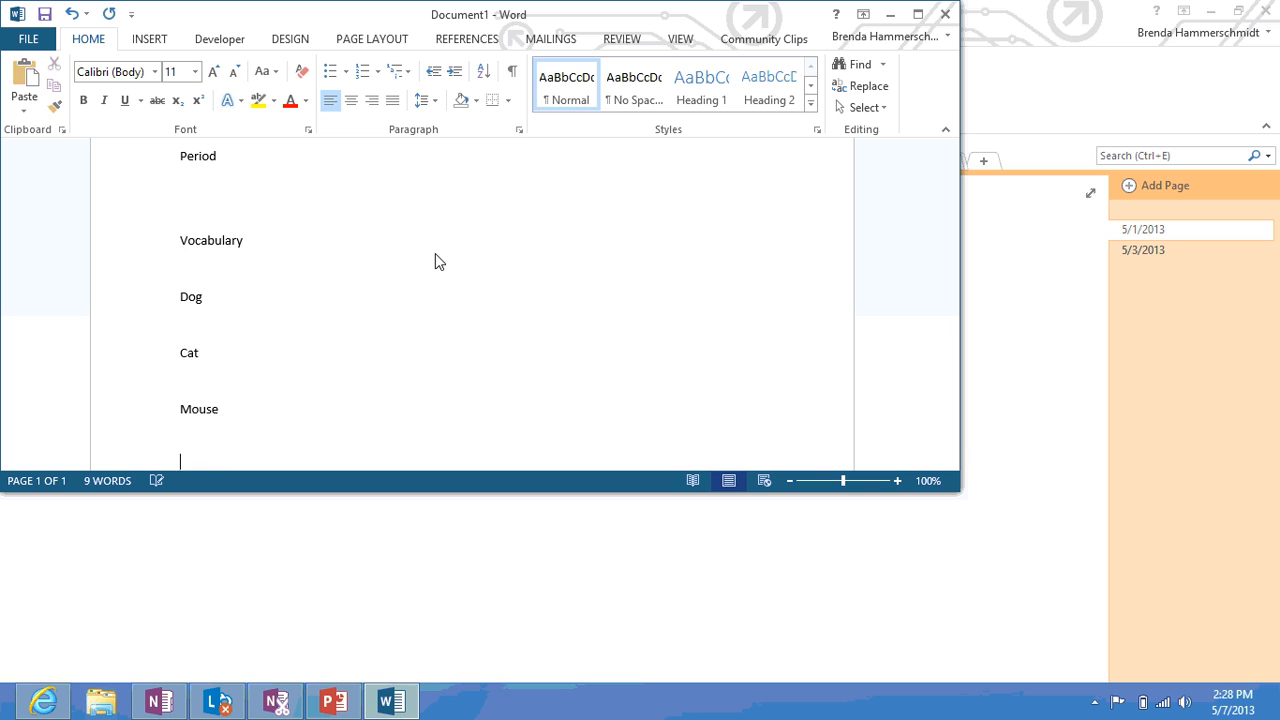
type("Jump")
key("Return")
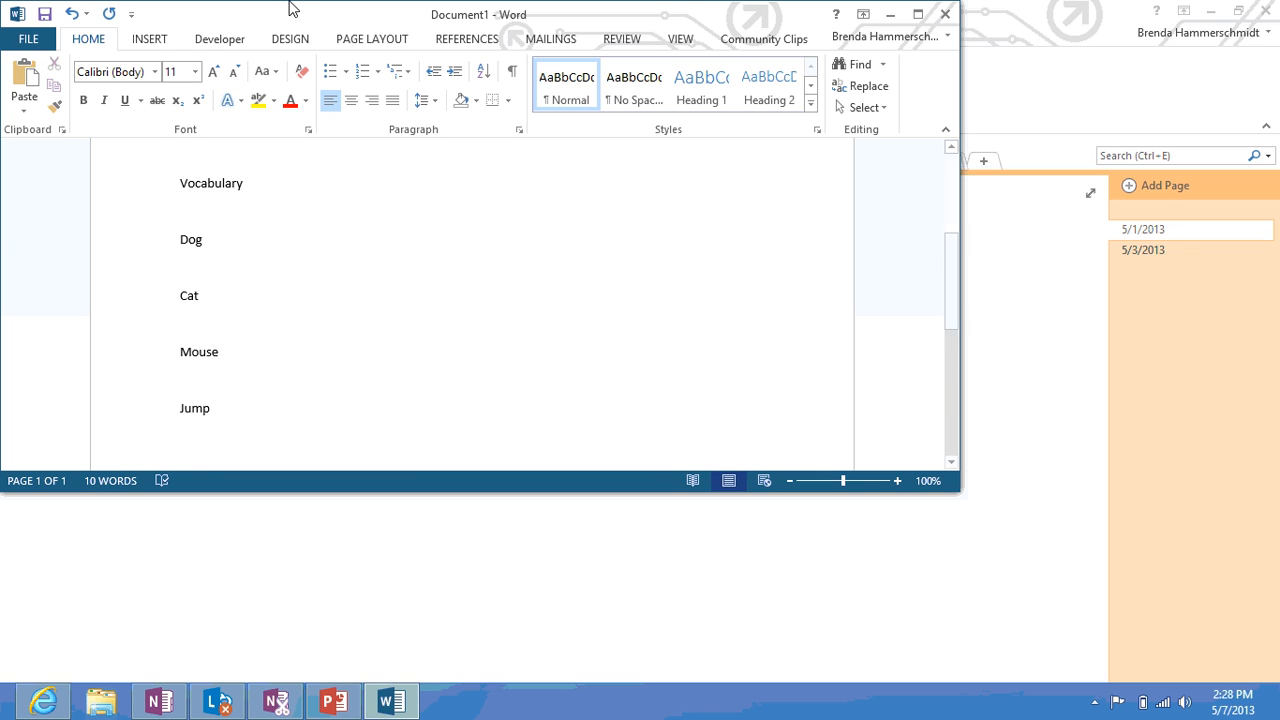
Save the document to the Desktop as Homework Assignment 5
left_click(44, 16)
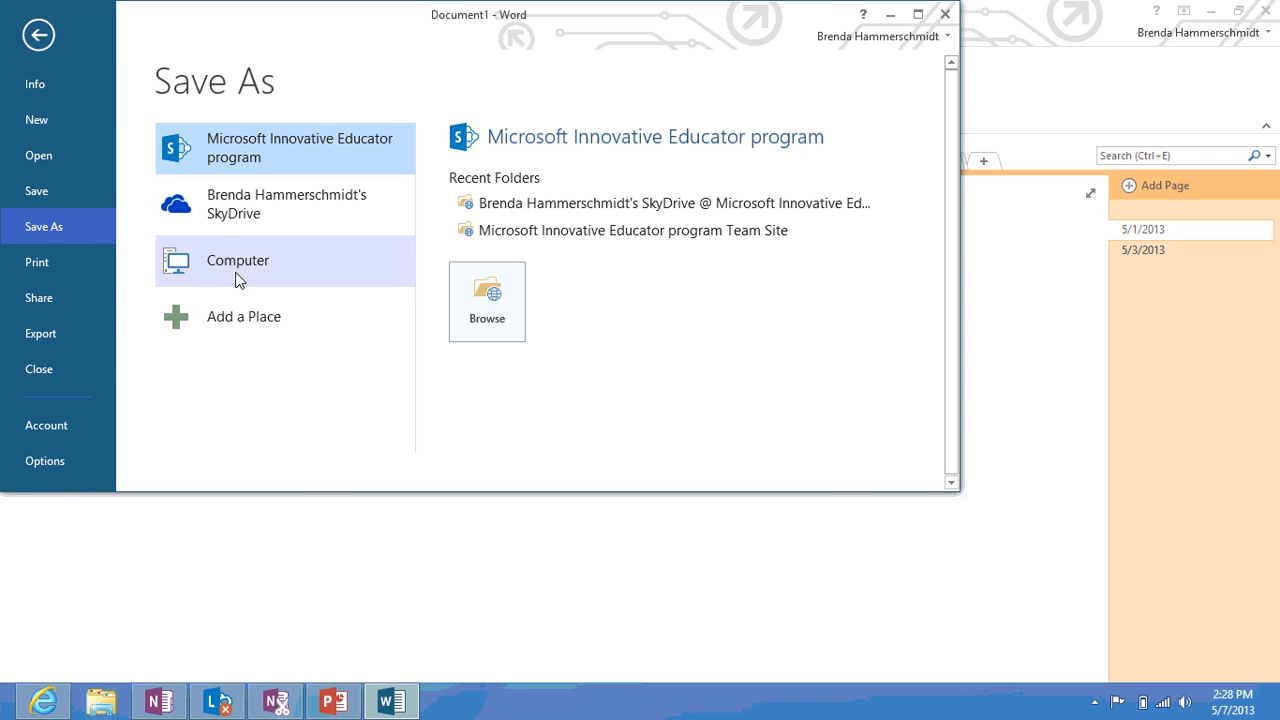
left_click(266, 266)
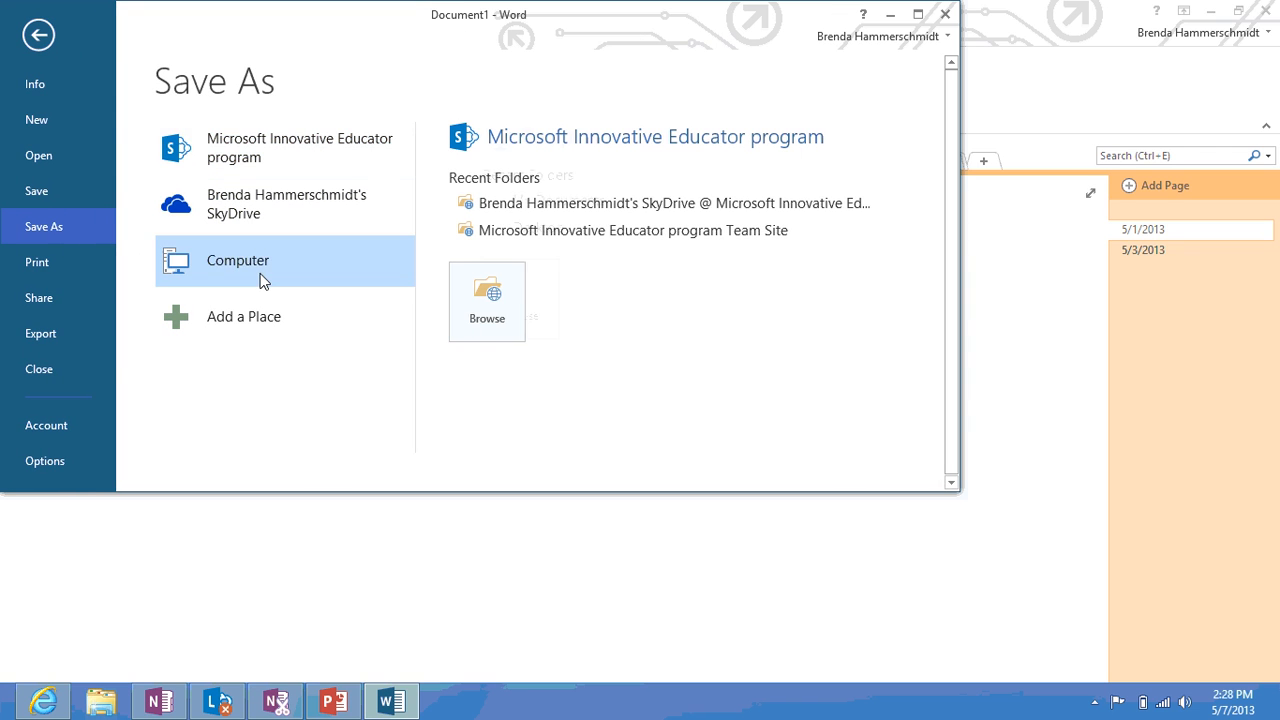
left_click(503, 244)
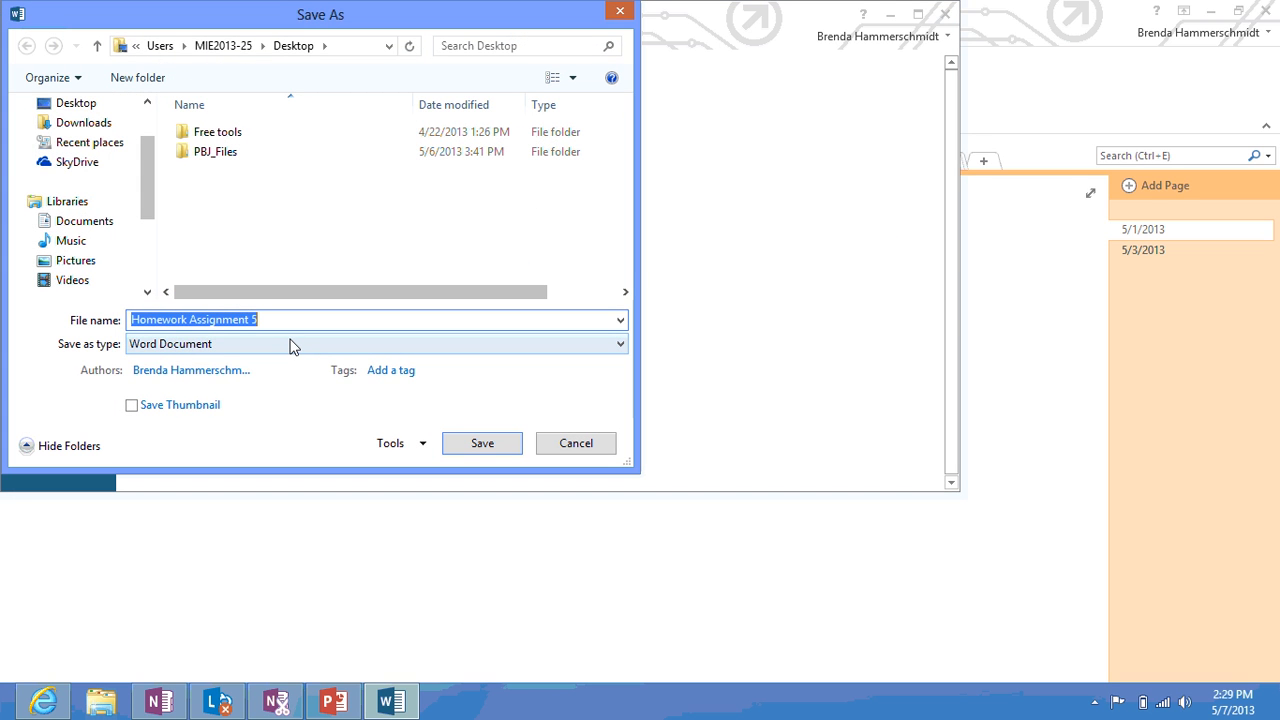
left_click(487, 451)
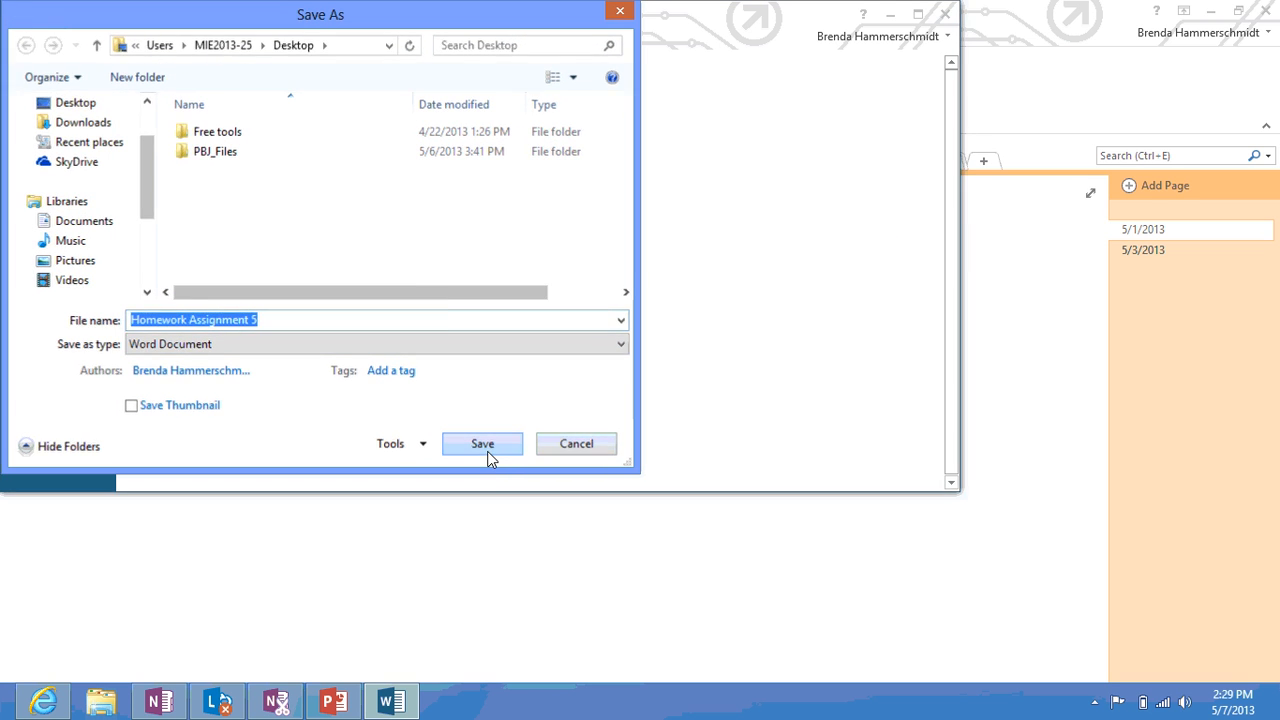
Close Word and attach Homework Assignment 5 as a file to the 5/1/2013 page
left_click(947, 14)
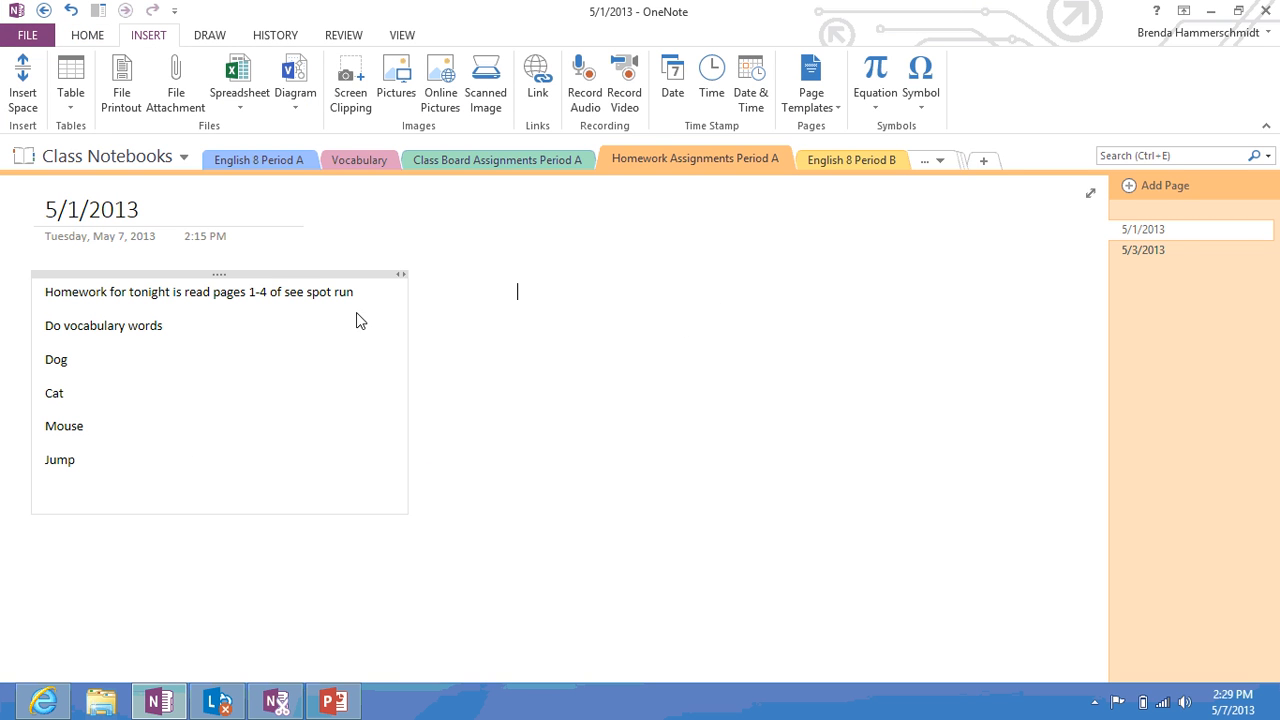
left_click(176, 104)
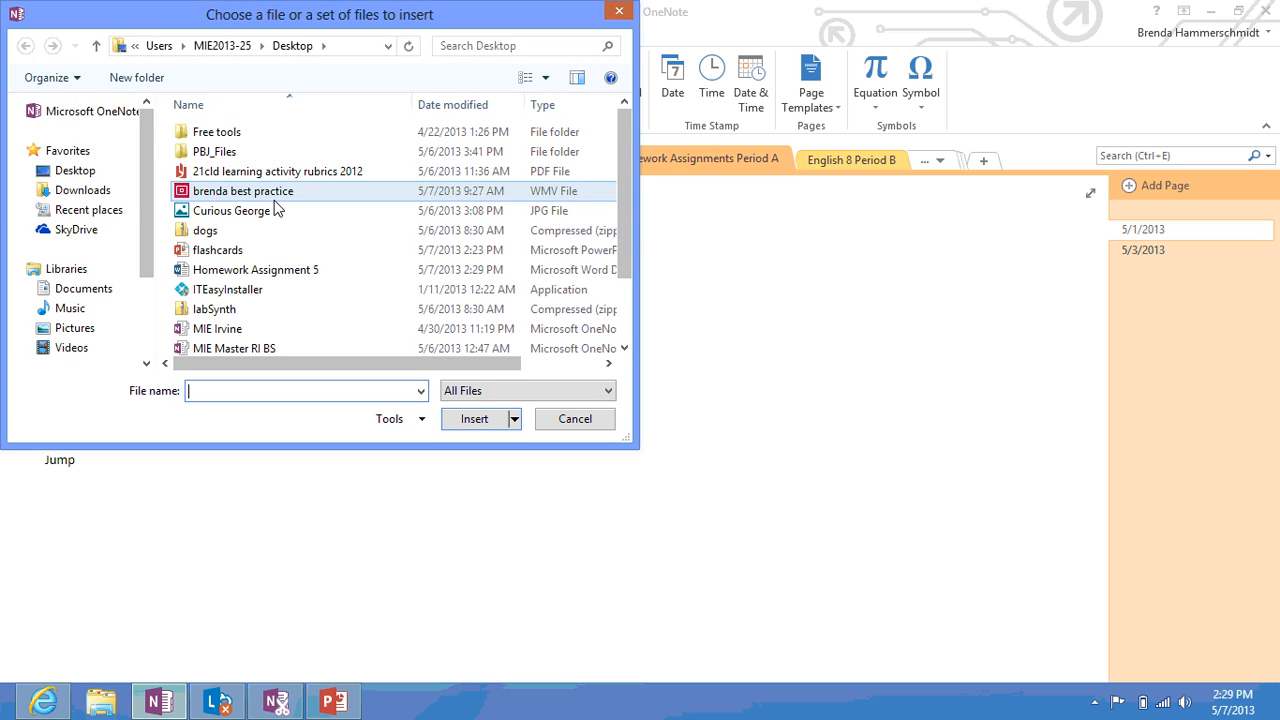
left_click(280, 276)
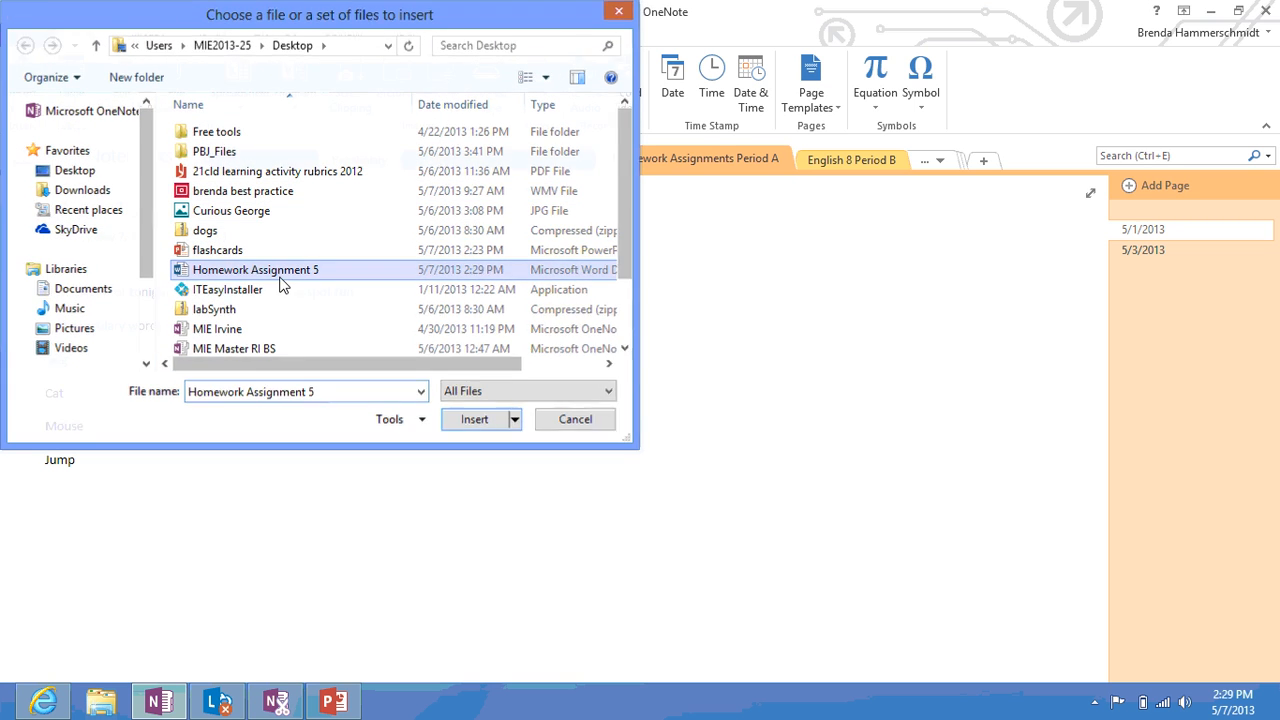
double_click(280, 280)
left_click(577, 327)
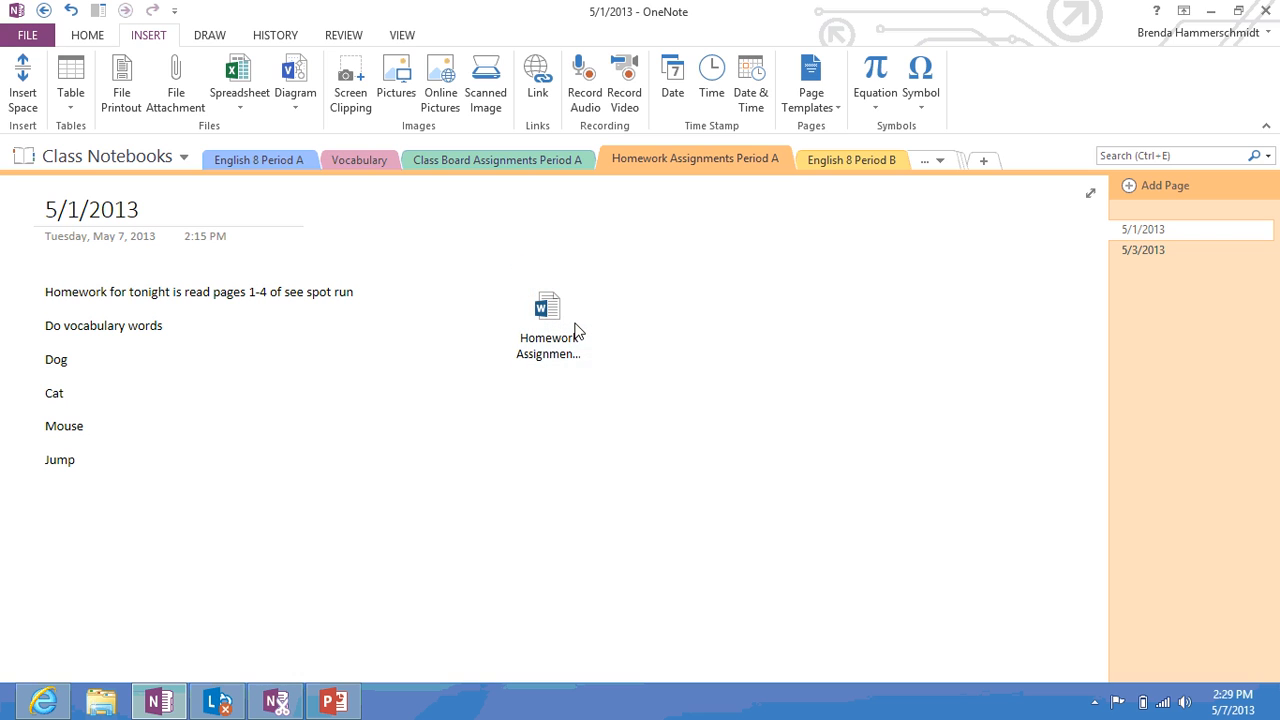
Open the attached Homework Assignment 5 in Word to check it, then close it
double_click(548, 328)
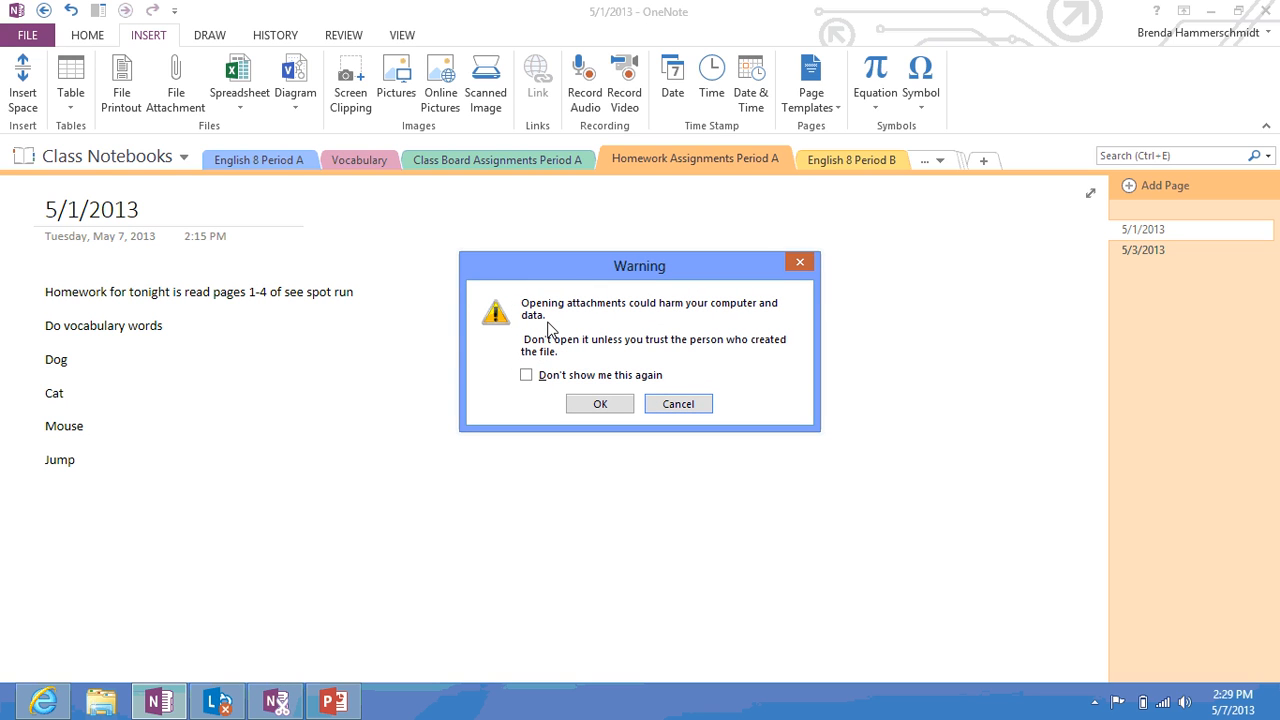
left_click(599, 401)
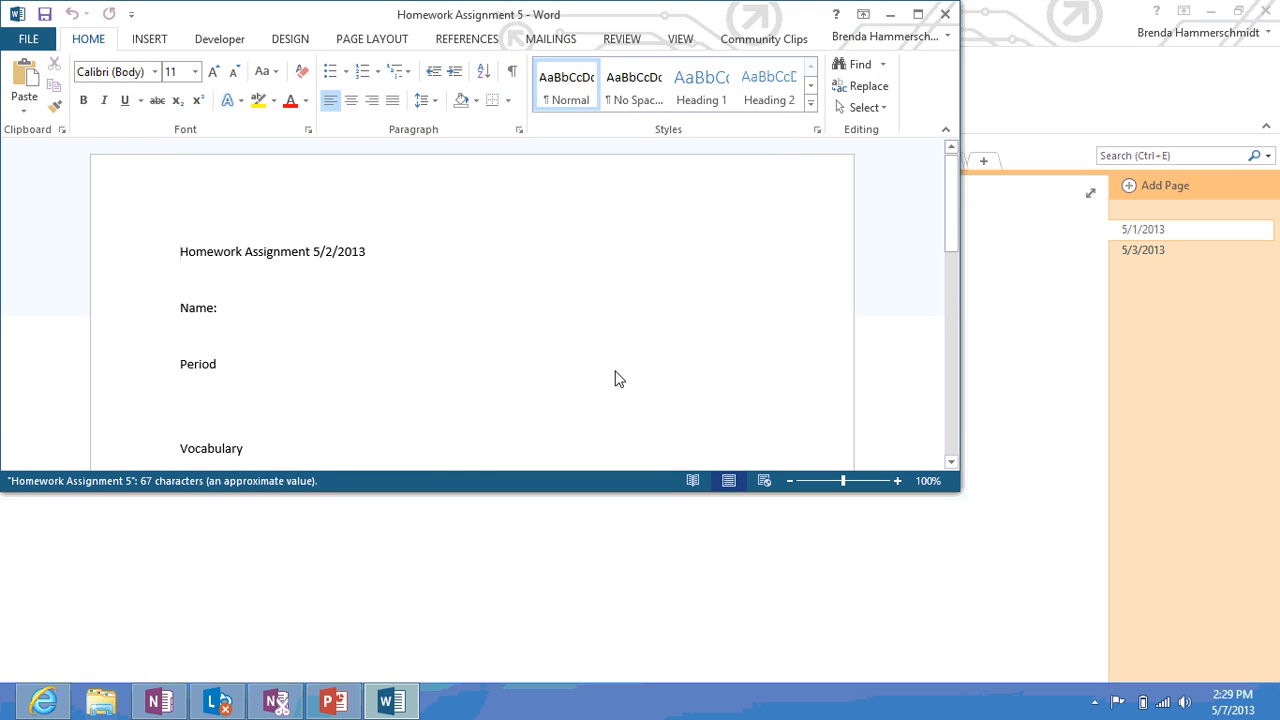
left_click(916, 15)
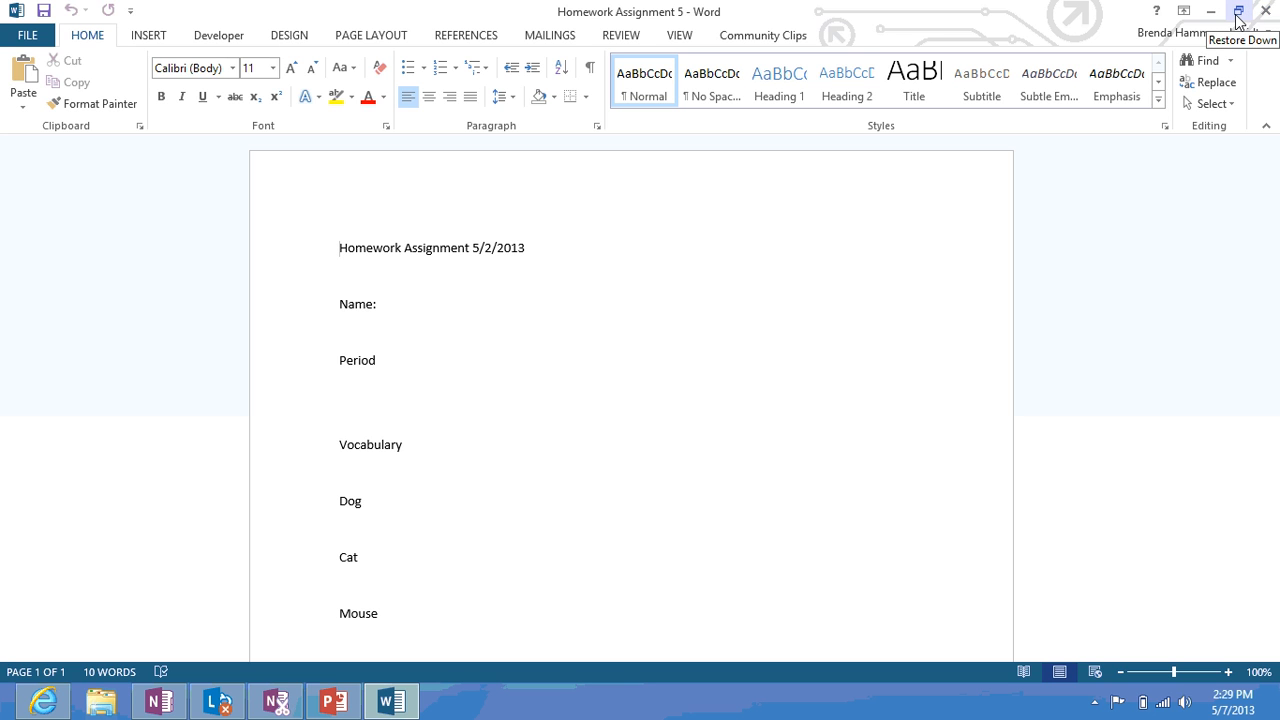
left_click(1265, 10)
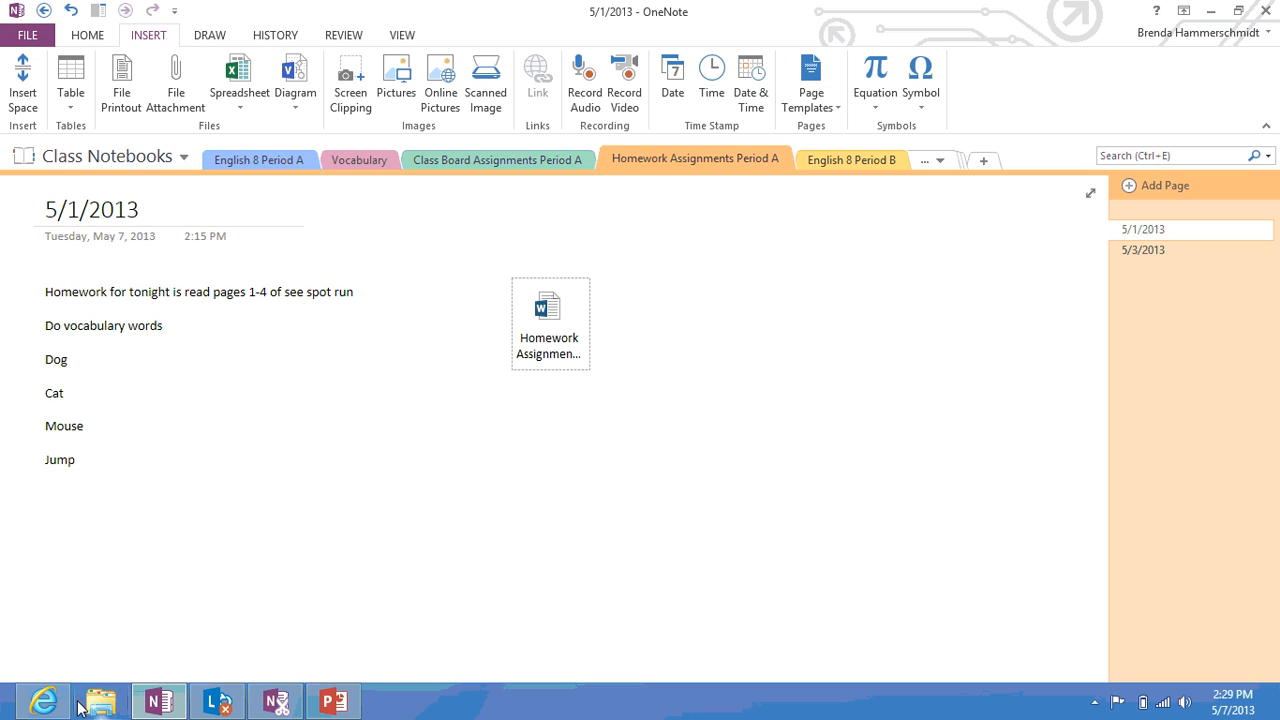
Check under FILE > Info that Class Notebooks is stored on SkyDrive, then close OneNote
left_click(46, 703)
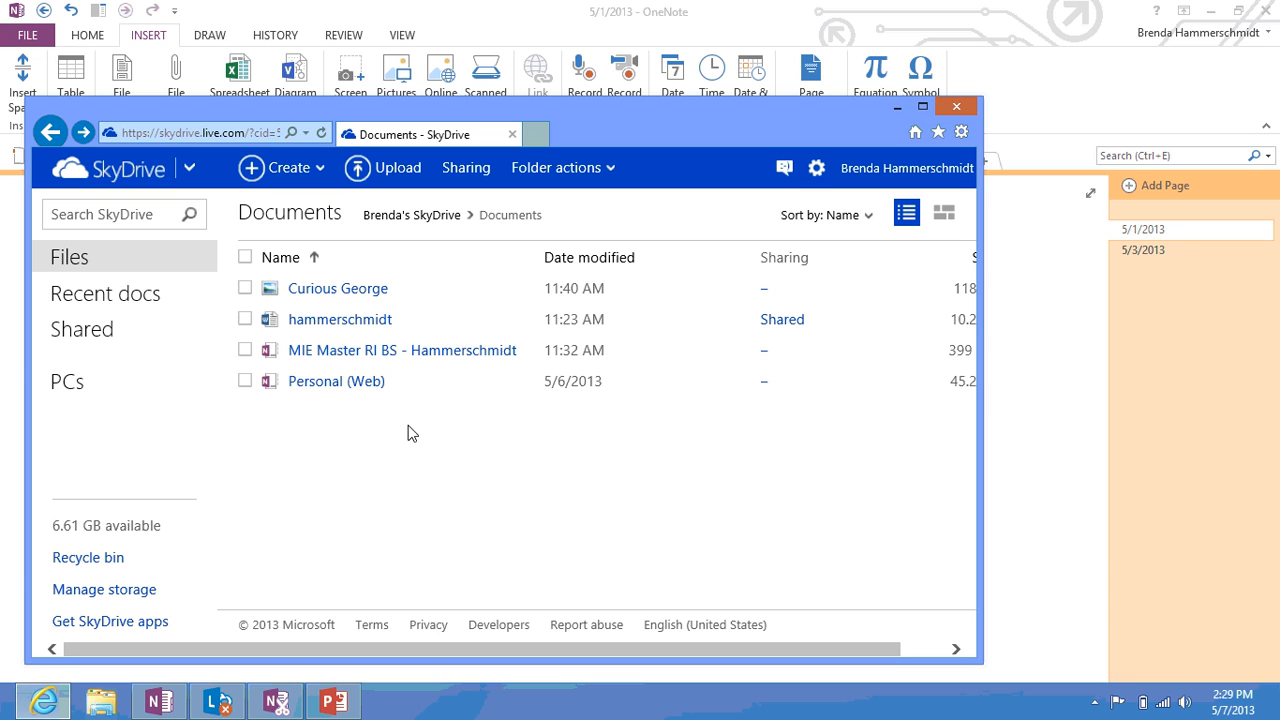
left_click(1008, 398)
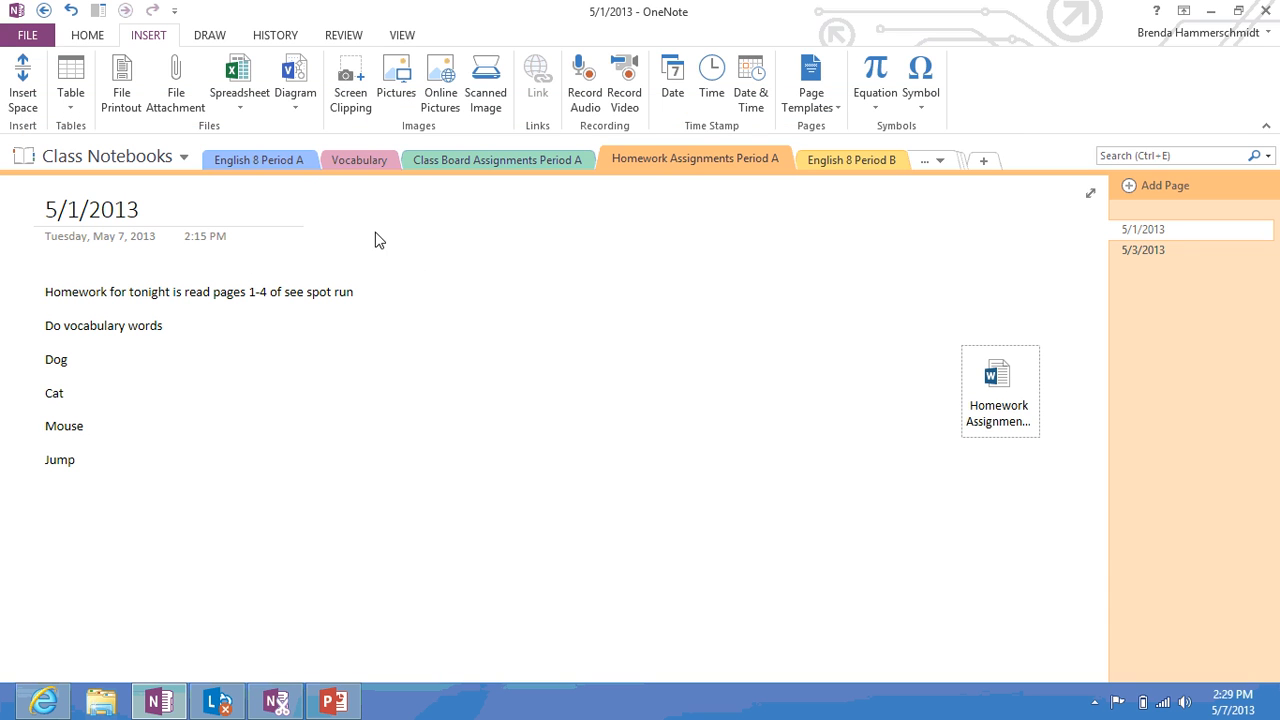
left_click(88, 36)
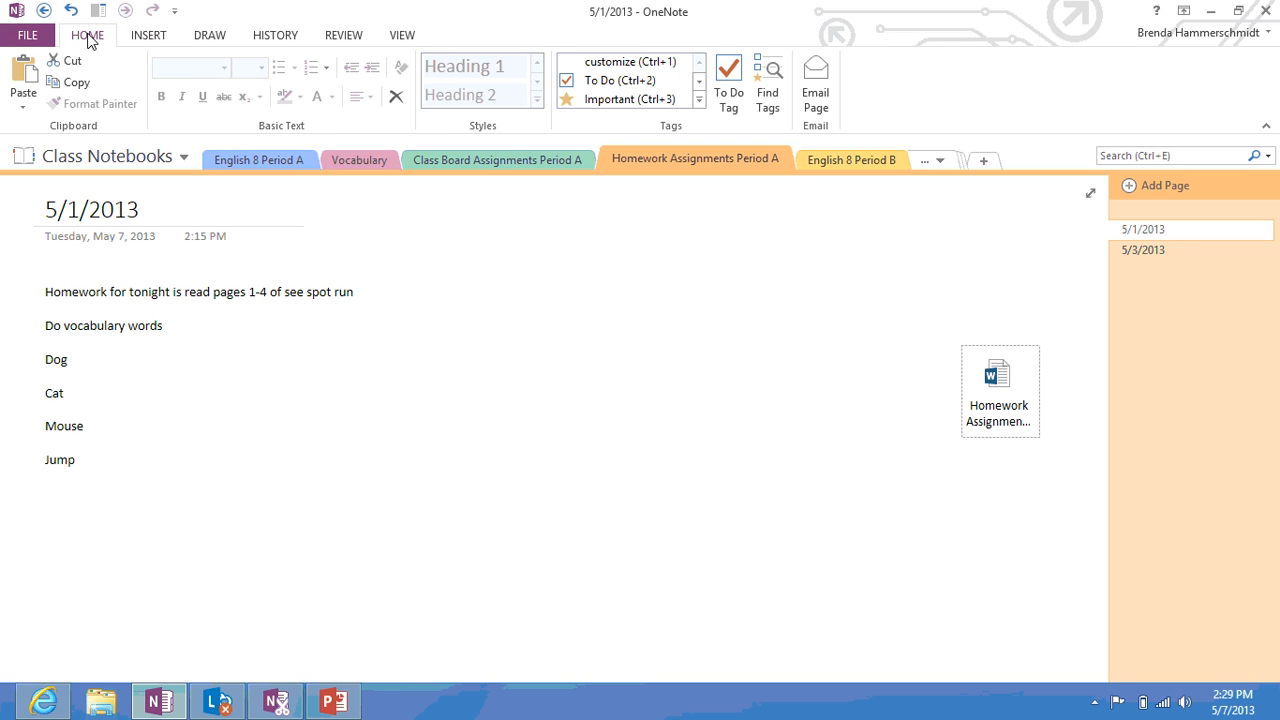
left_click(27, 35)
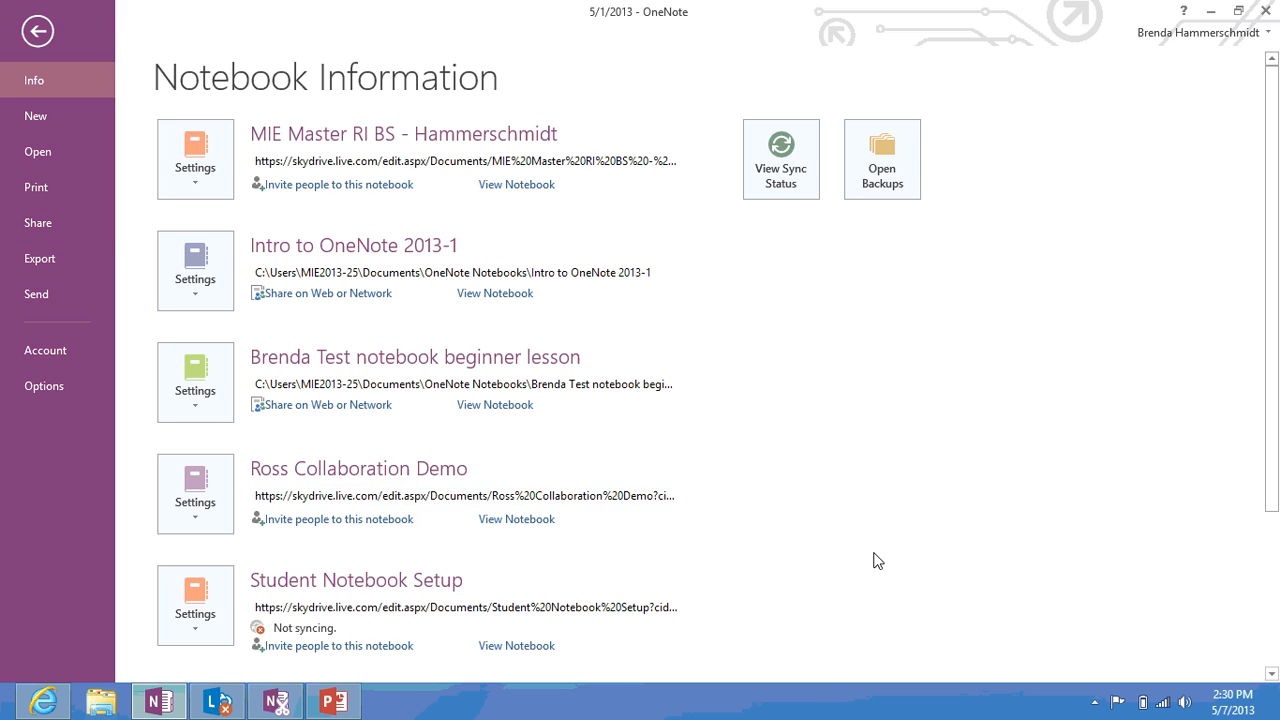
left_click(1274, 600)
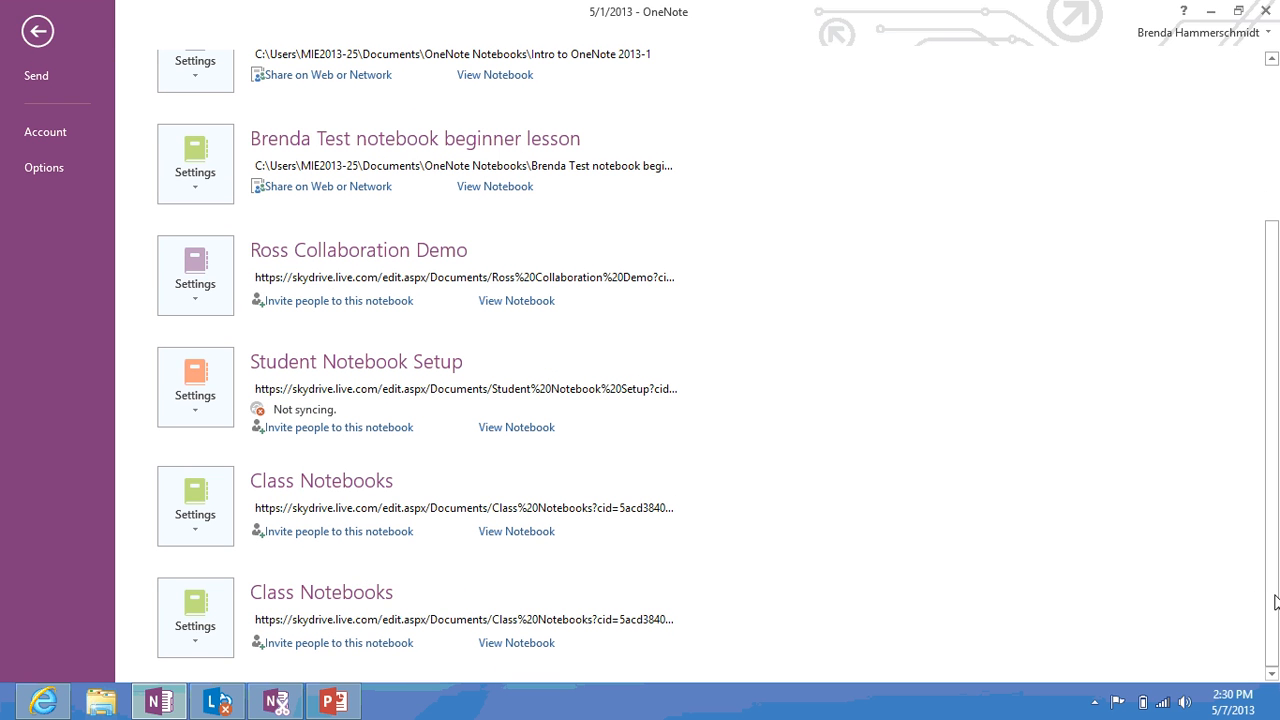
left_click(1269, 14)
left_click(1269, 14)
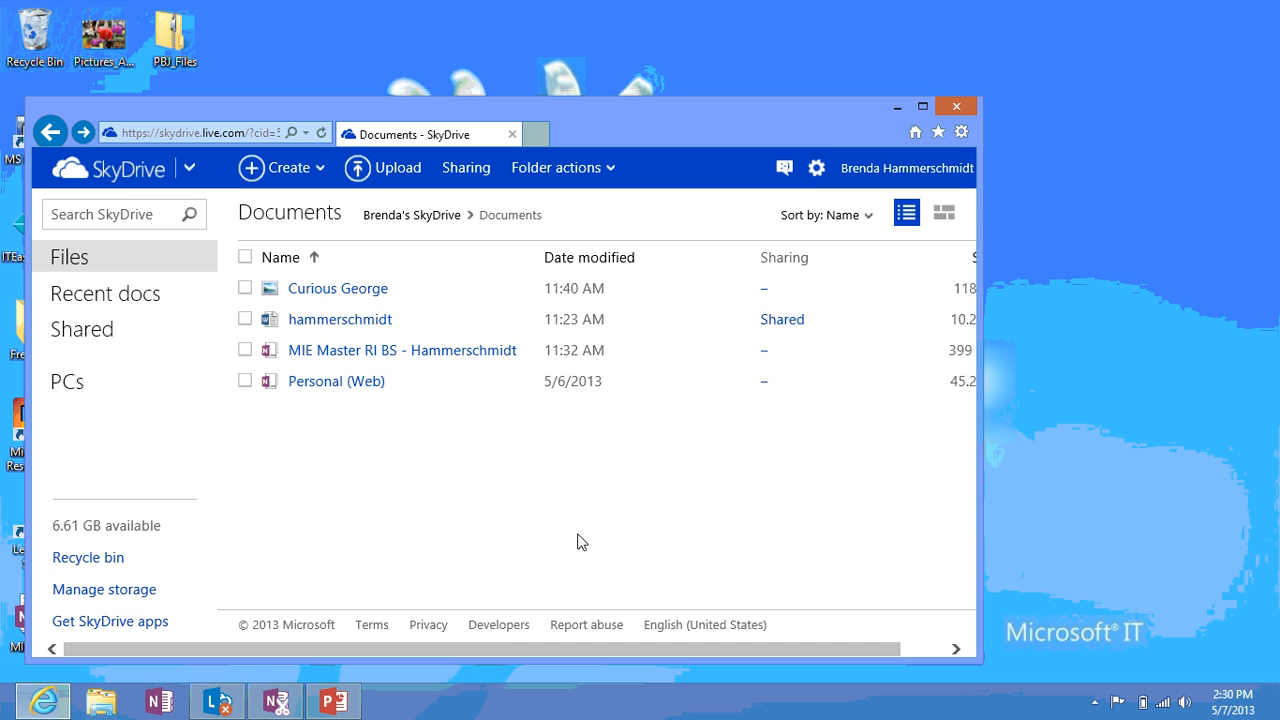
View the Curious George photo in SkyDrive Documents, close its tab and relaunch Internet Explorer
left_click(72, 260)
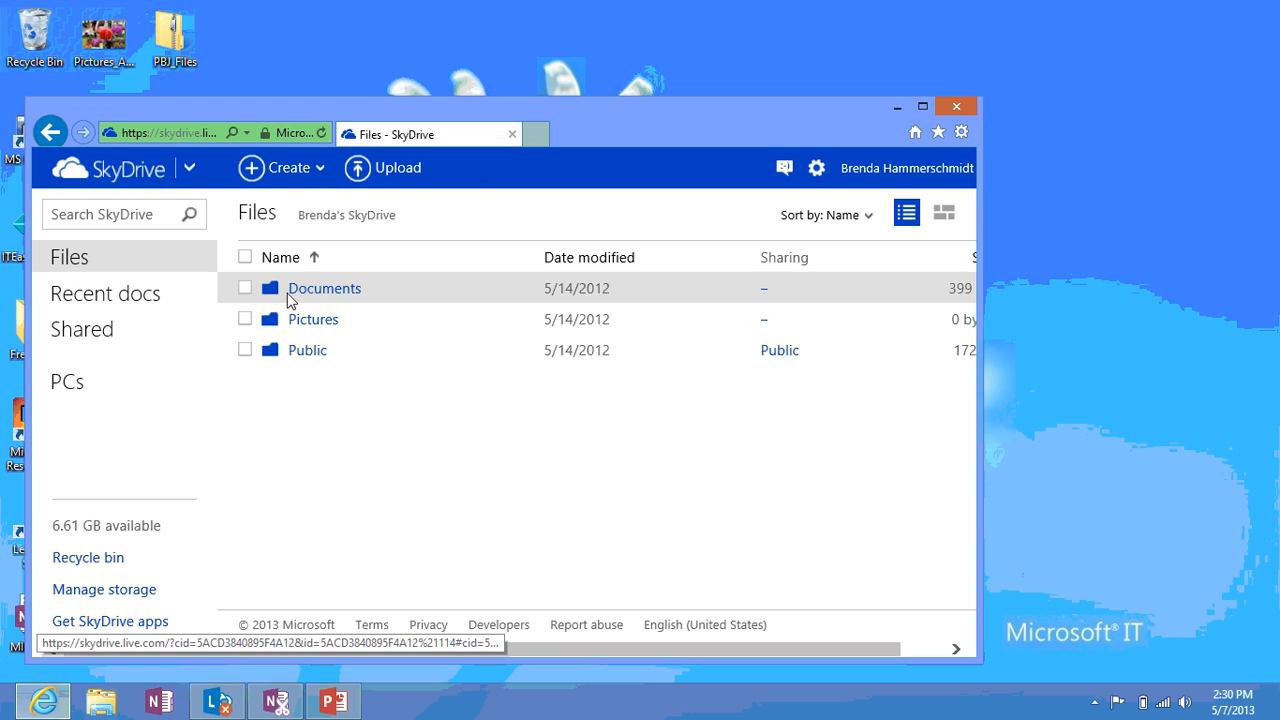
left_click(289, 298)
left_click(291, 296)
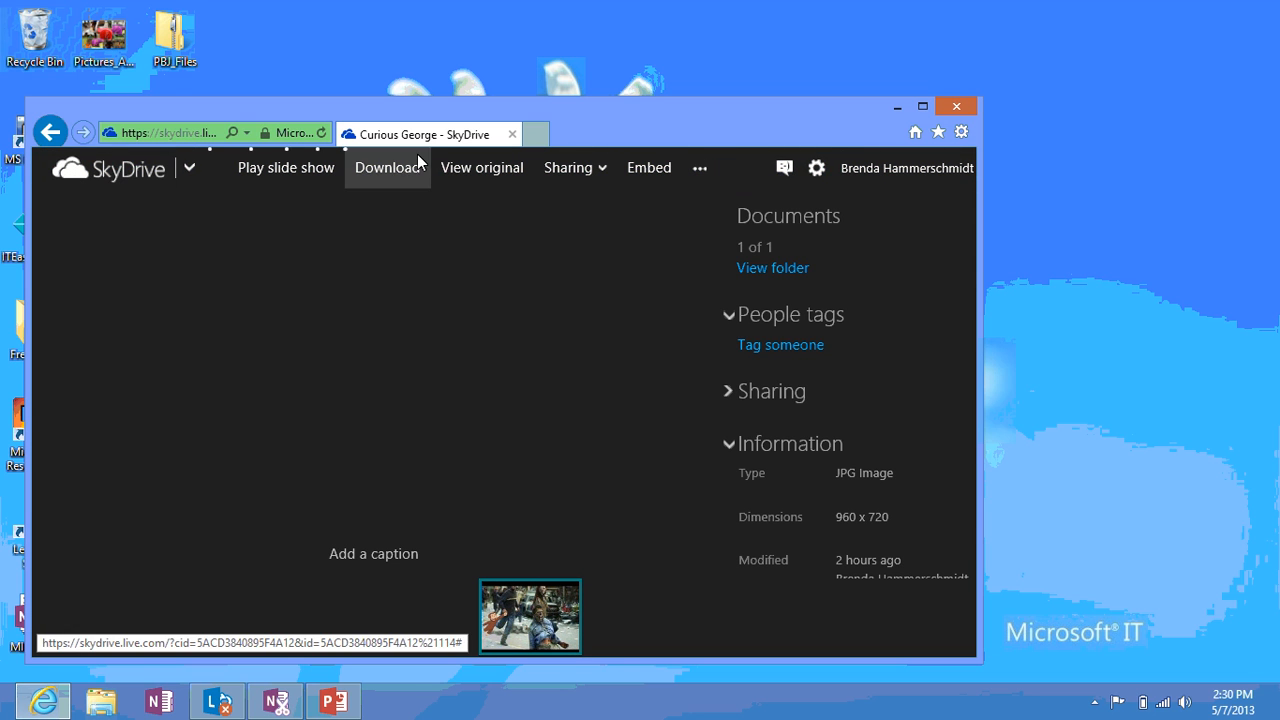
left_click(514, 136)
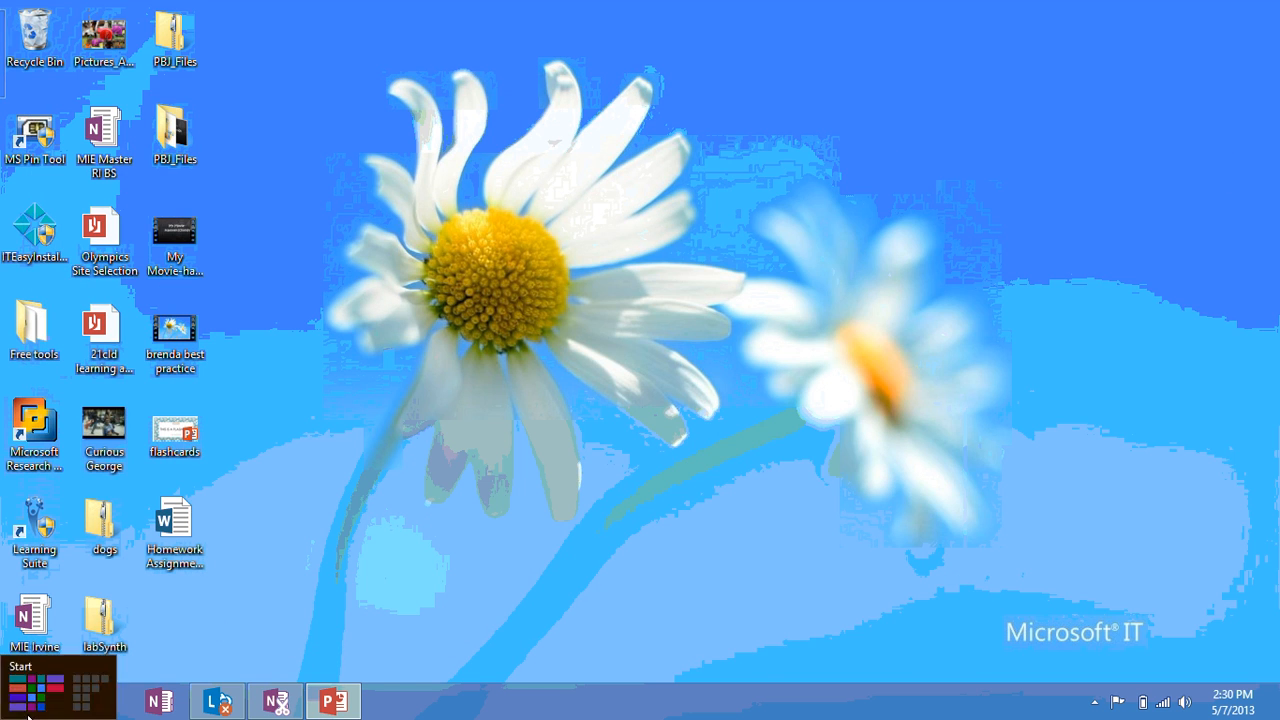
left_click(43, 700)
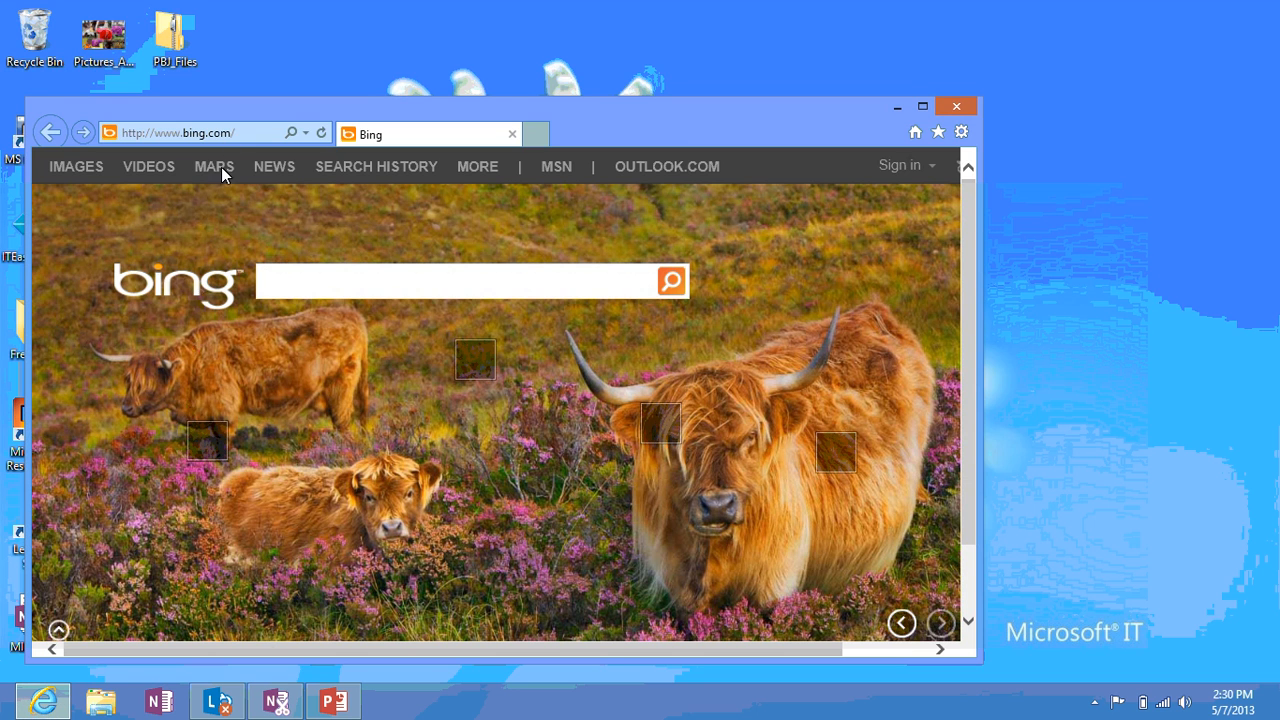
Go to live.com, sign in with the account e-mail and password, and open the apps menu
left_click(233, 136)
type("live.co")
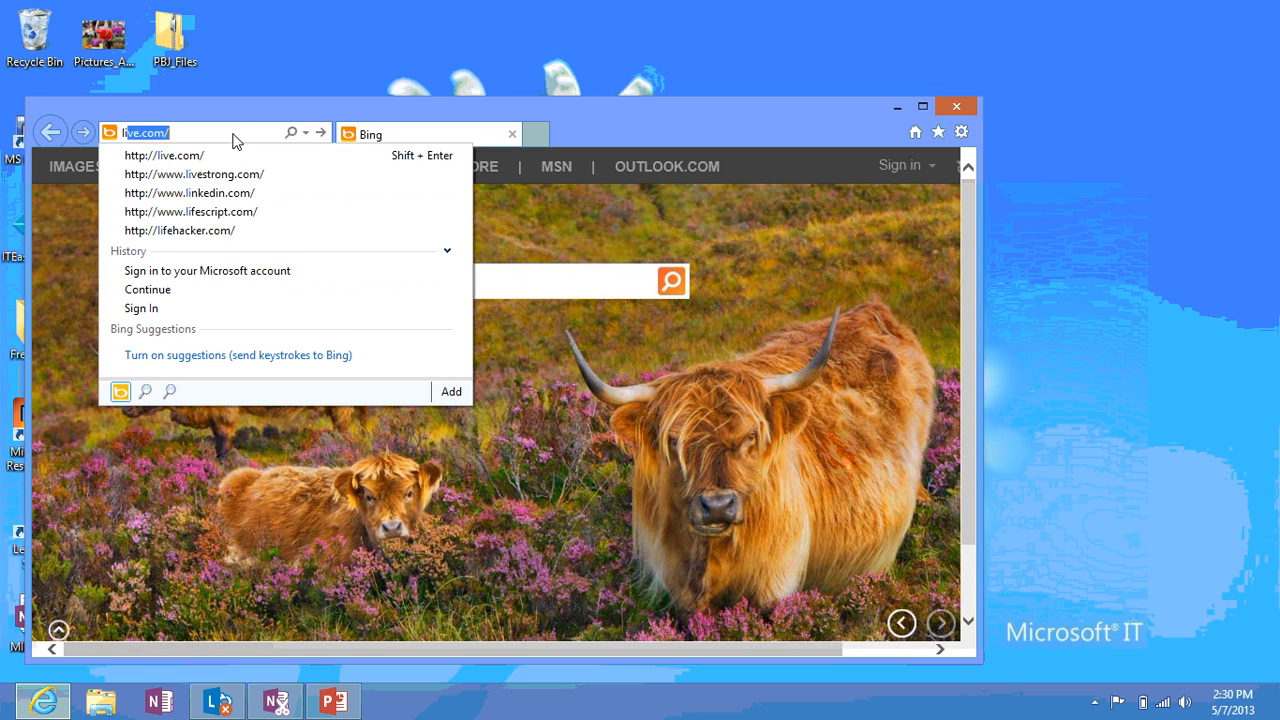
key("Return")
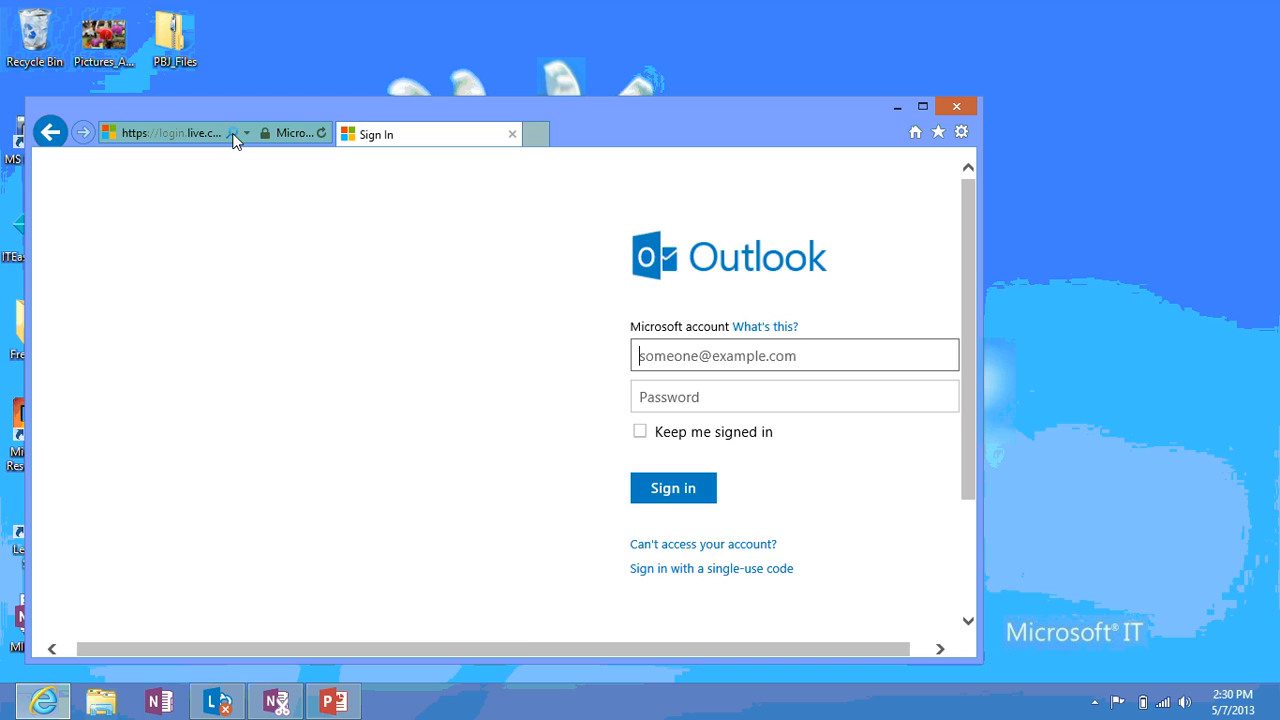
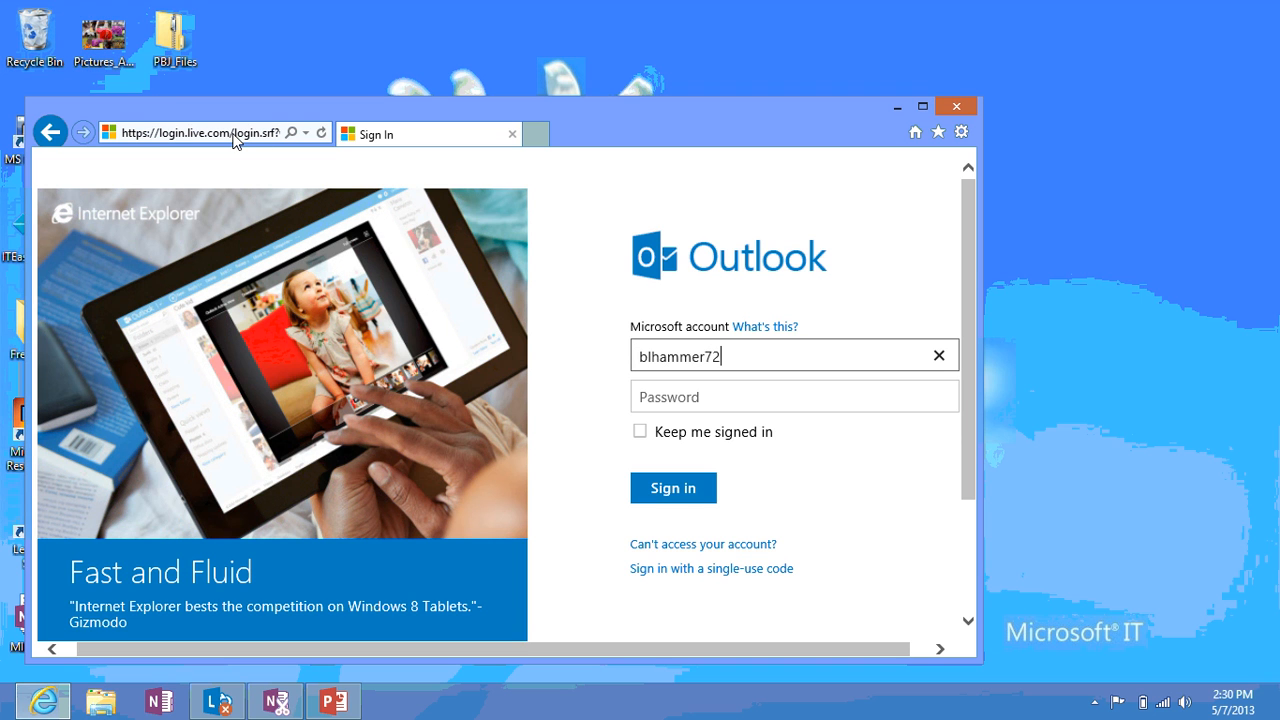
key("Tab")
type("•••")
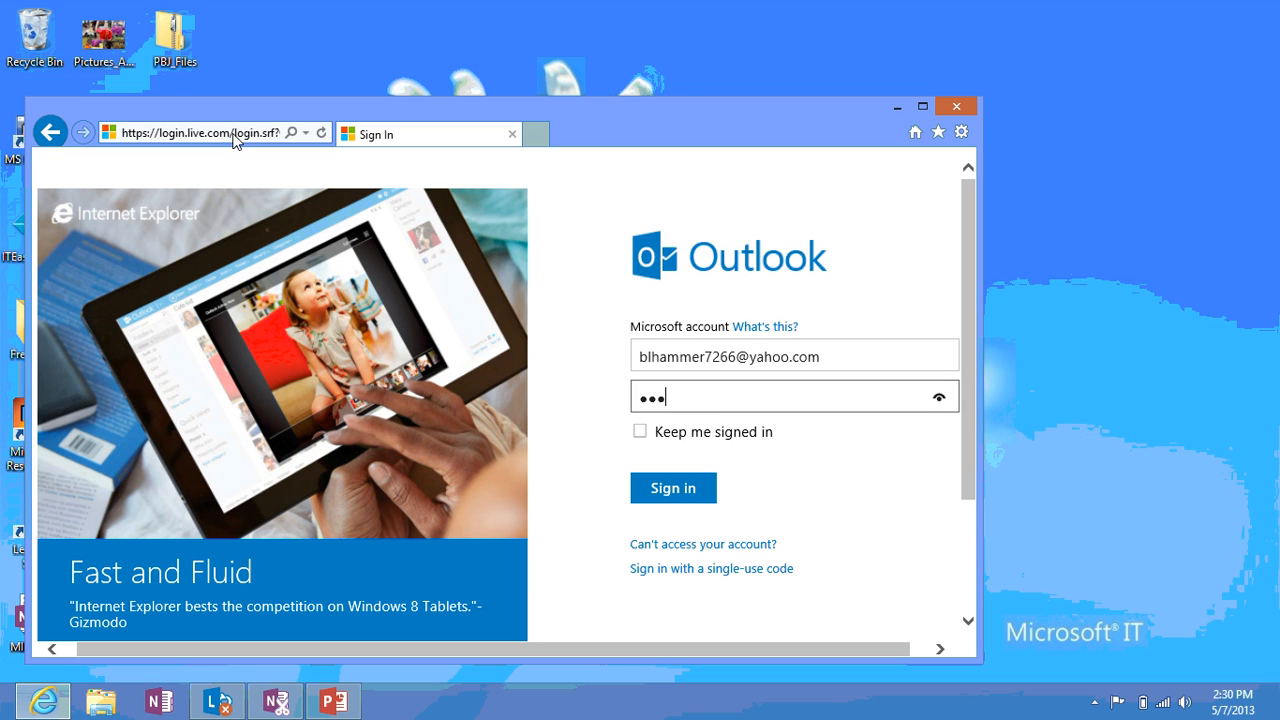
type("••••••••••")
key("Return")
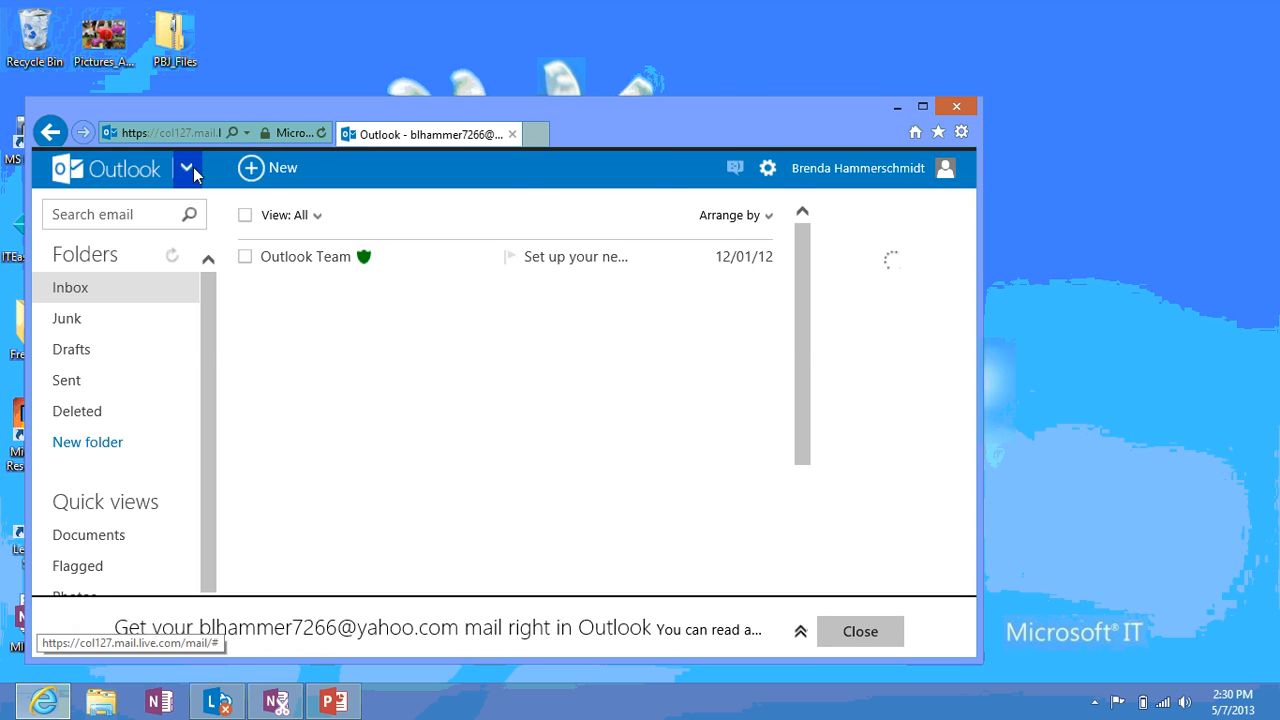
left_click(193, 167)
Switch to SkyDrive, open Documents and launch the Class Notebooks notebook online
left_click(526, 257)
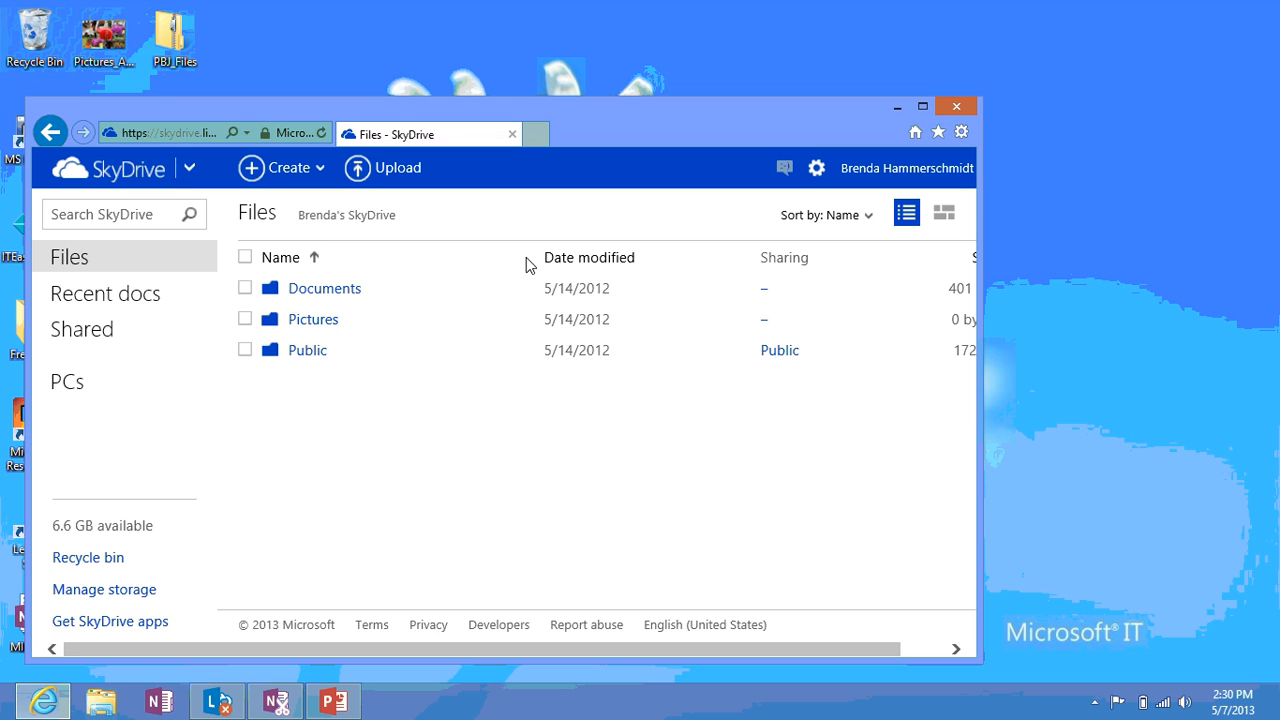
left_click(346, 292)
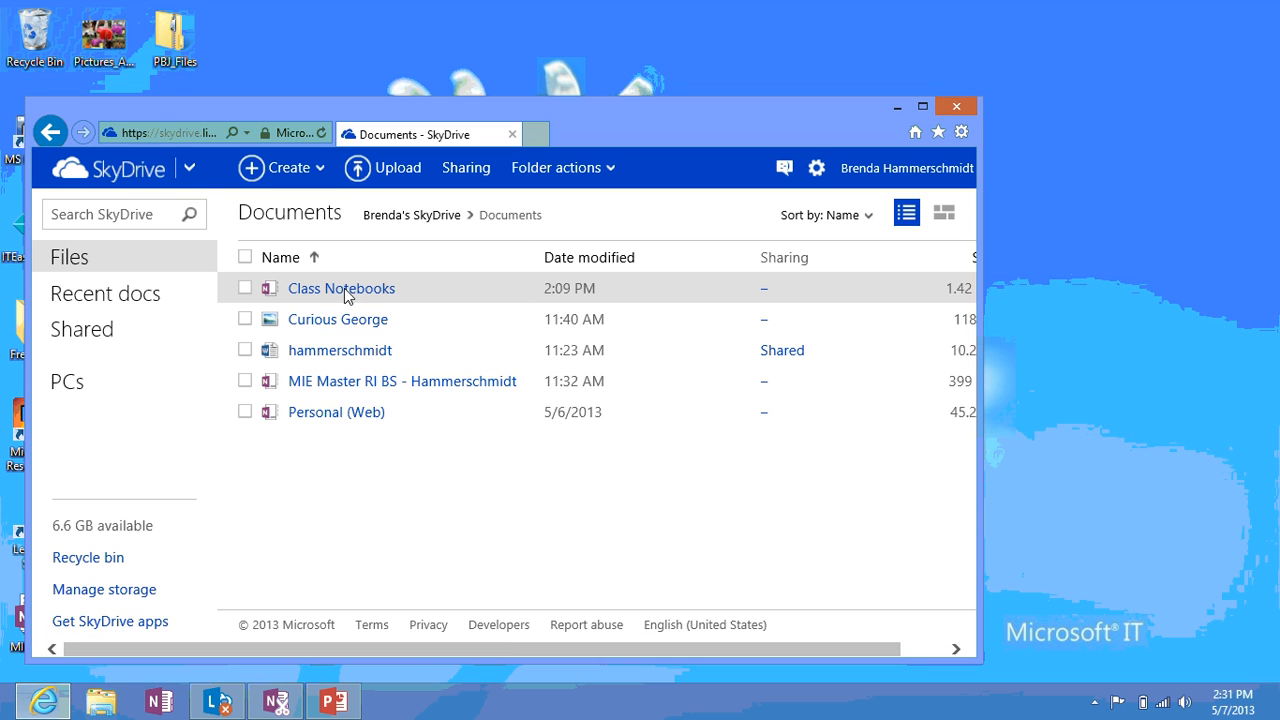
left_click(344, 288)
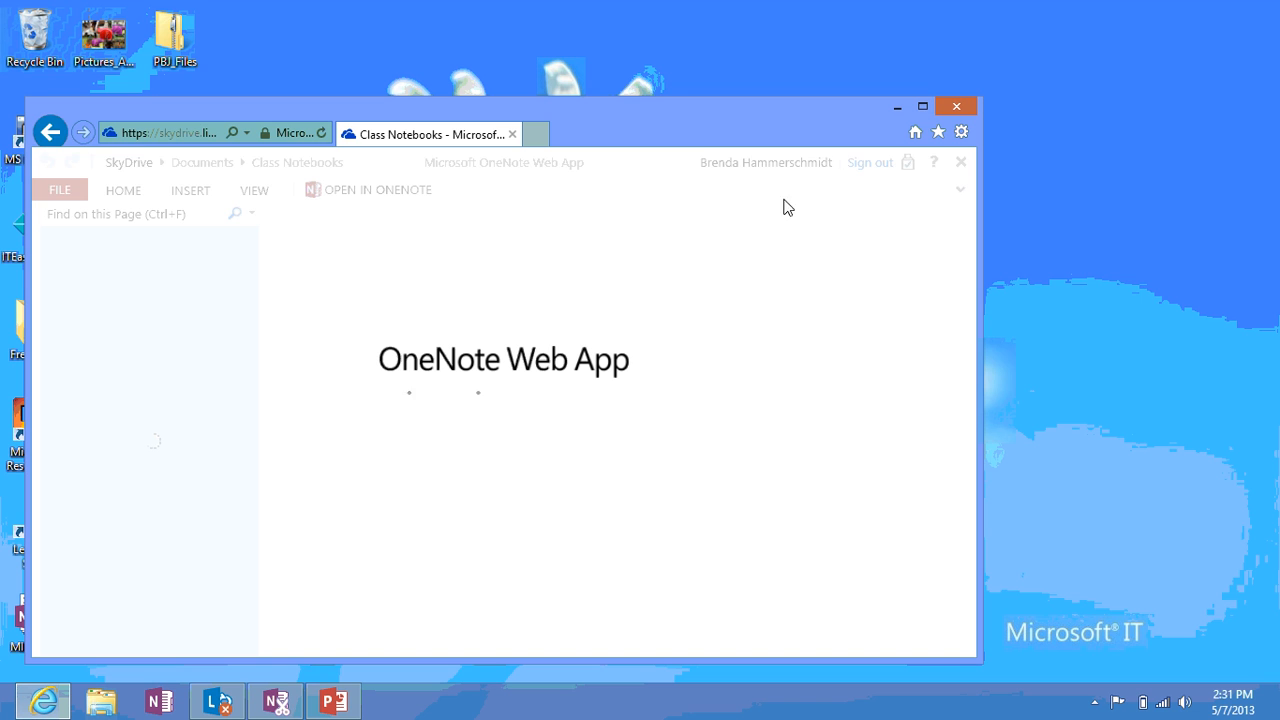
Maximize the browser and browse Class Board Notes and Vocabulary 5/10/2013, ending on Homework Assignments Period A 5/1/2013
left_click(922, 107)
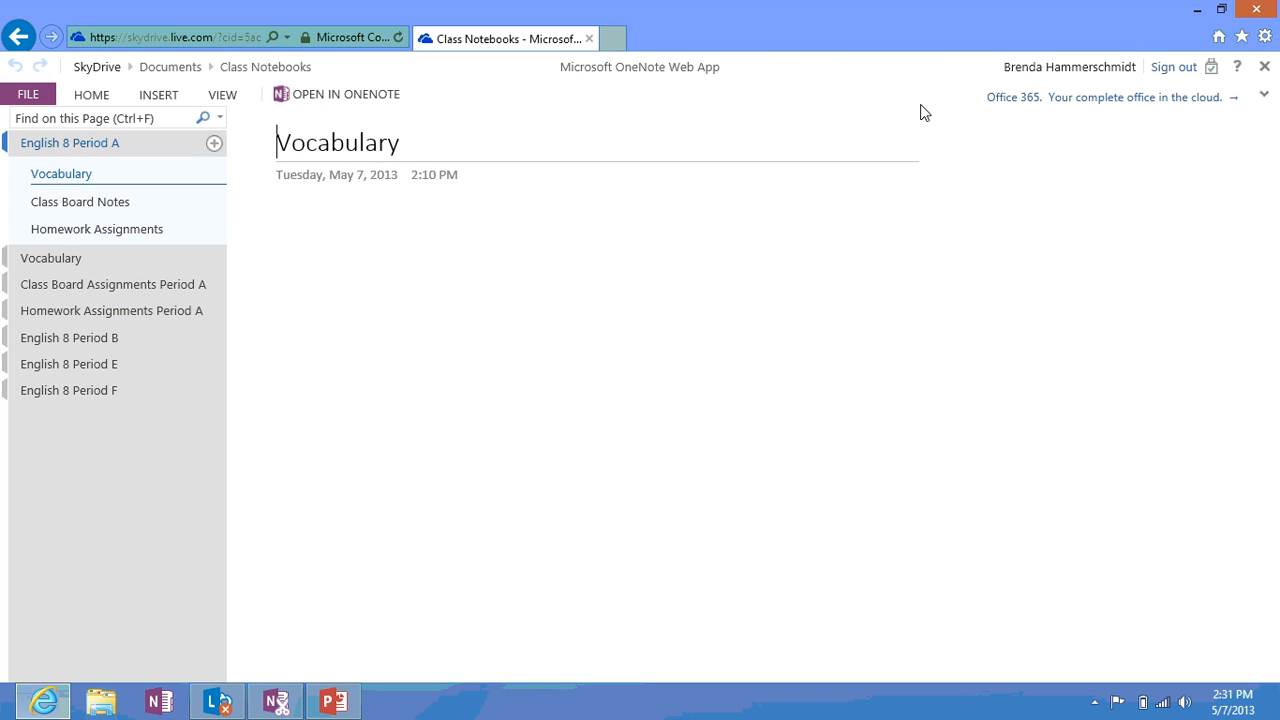
left_click(117, 204)
left_click(72, 263)
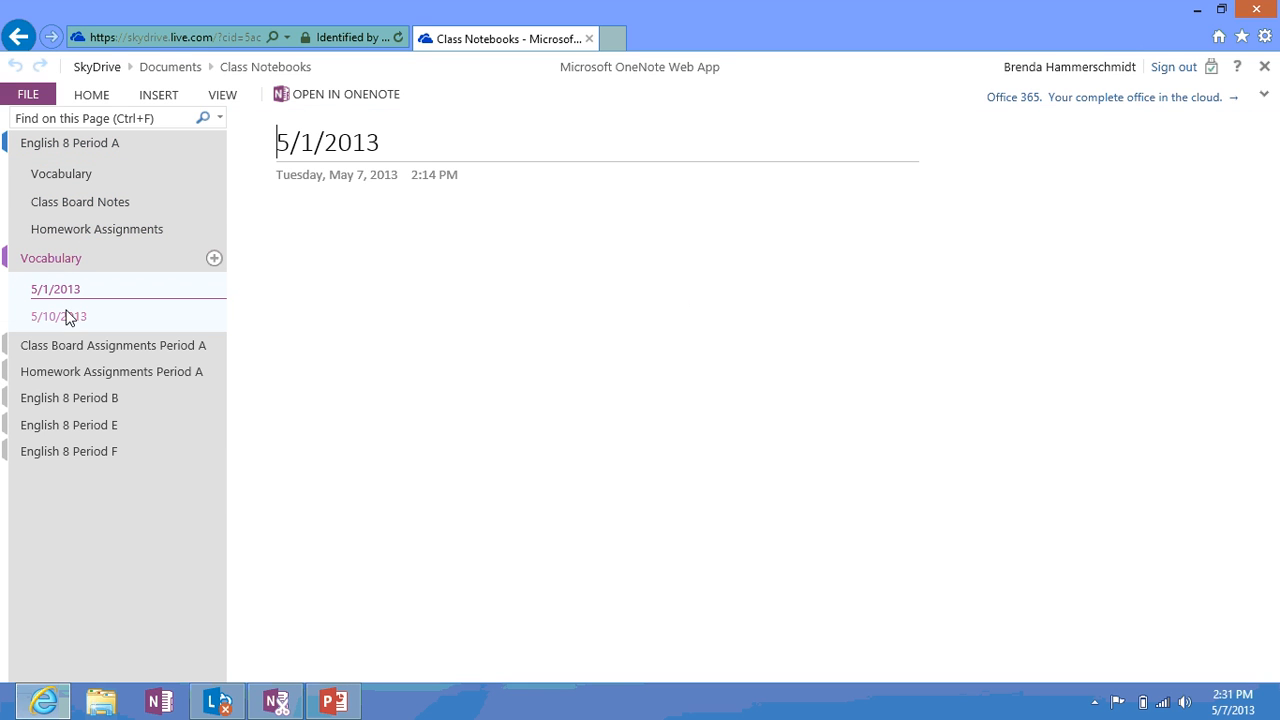
left_click(65, 320)
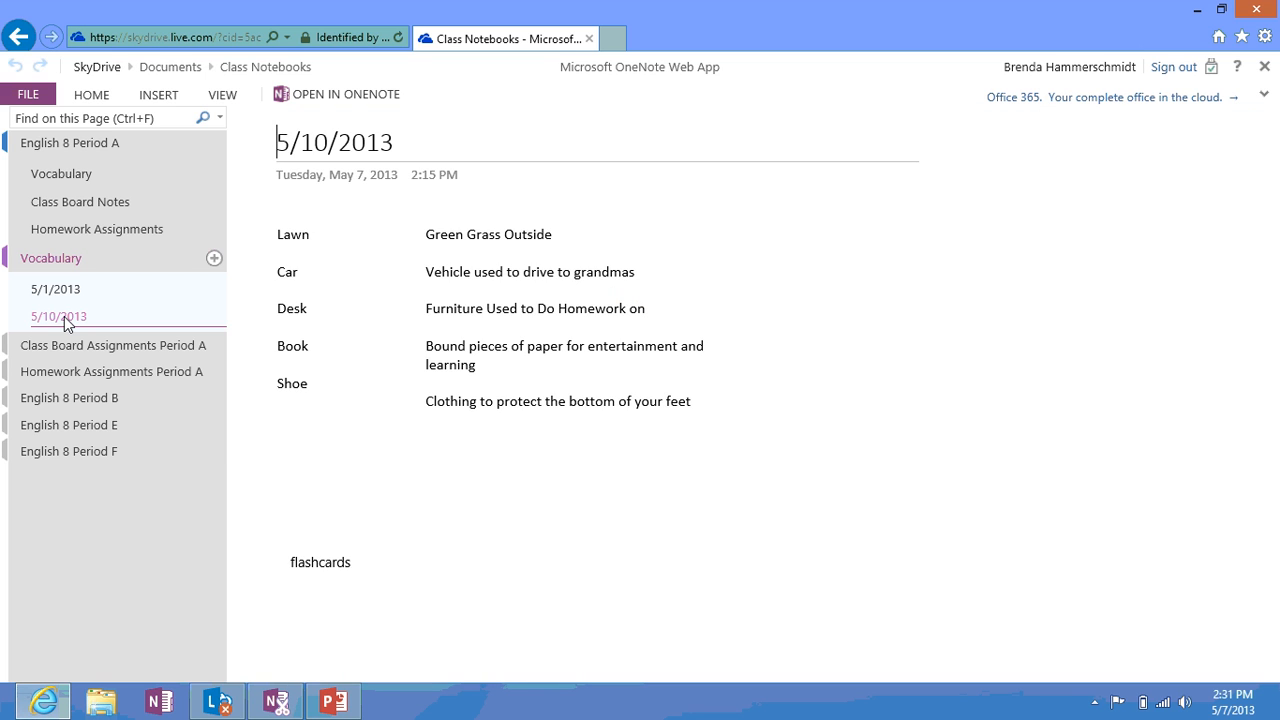
left_click(15, 350)
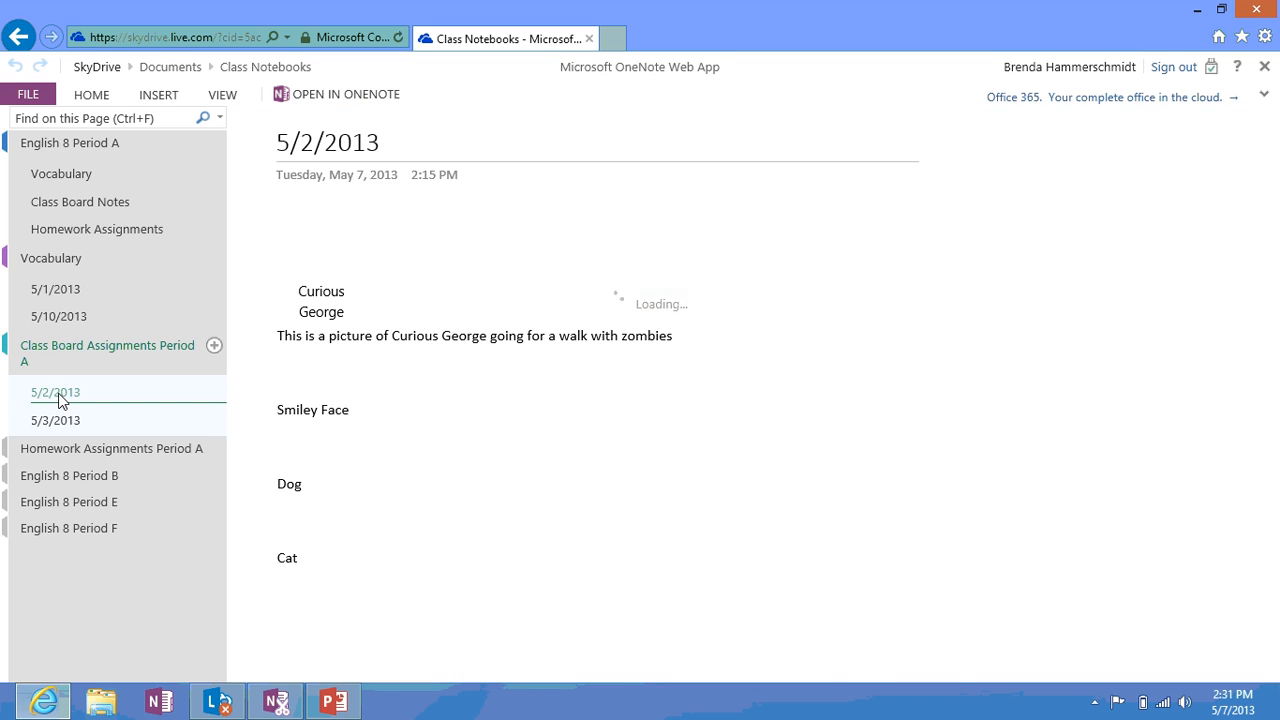
left_click(8, 457)
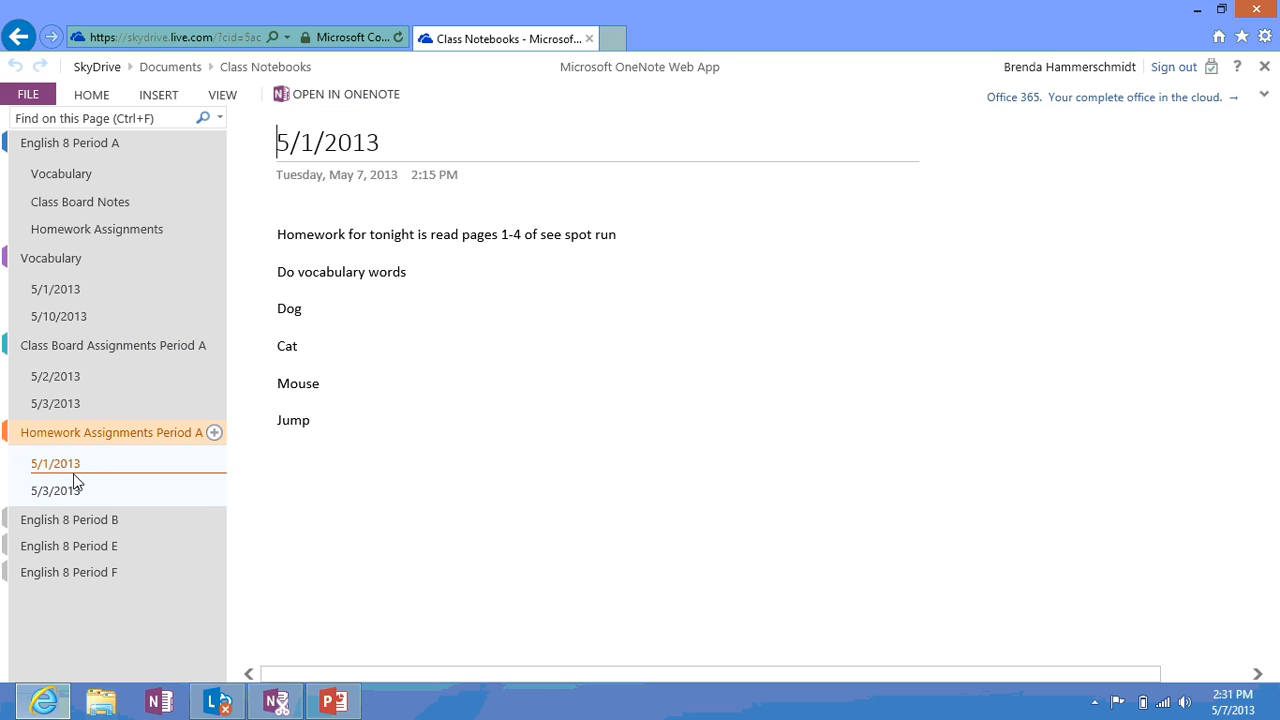
left_click(64, 495)
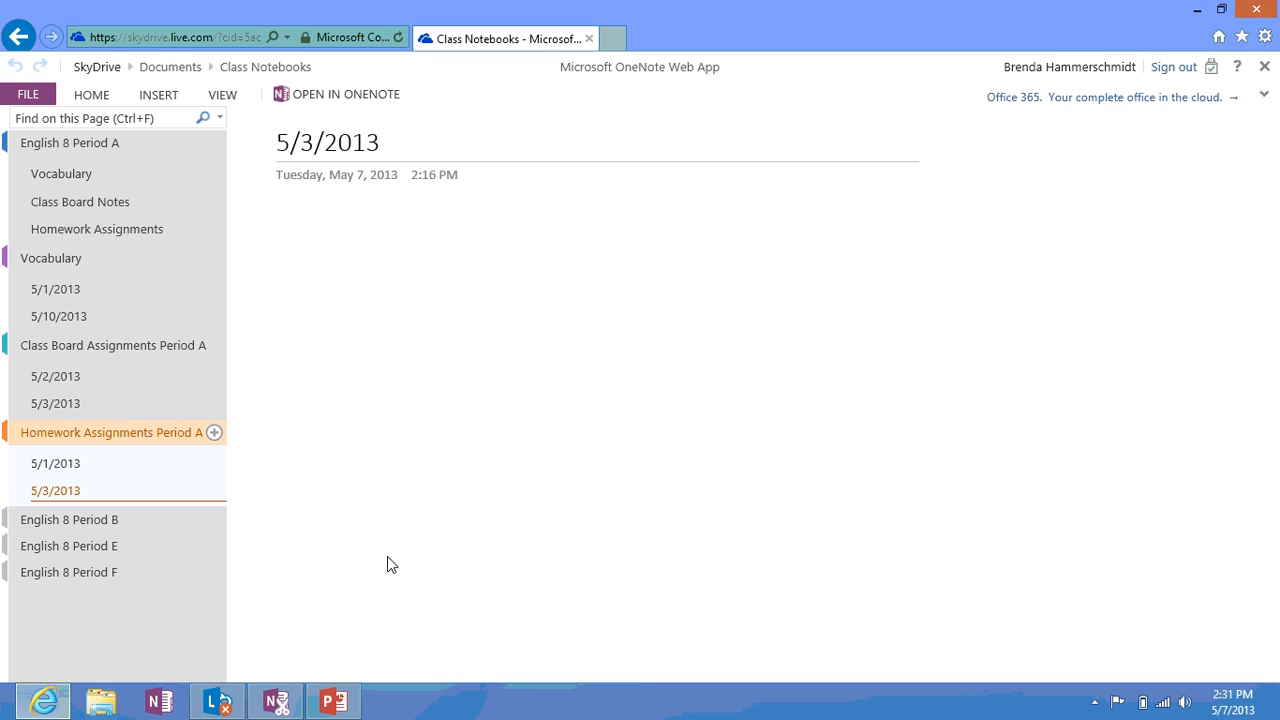
left_click(84, 466)
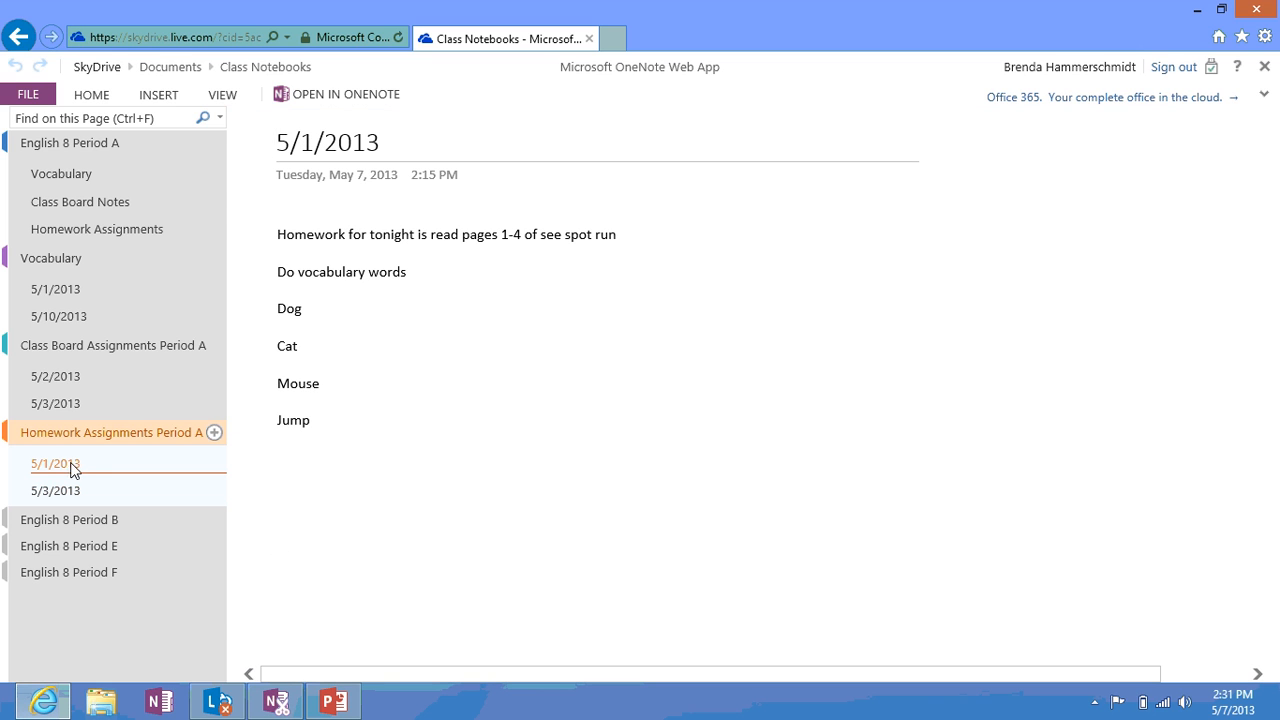